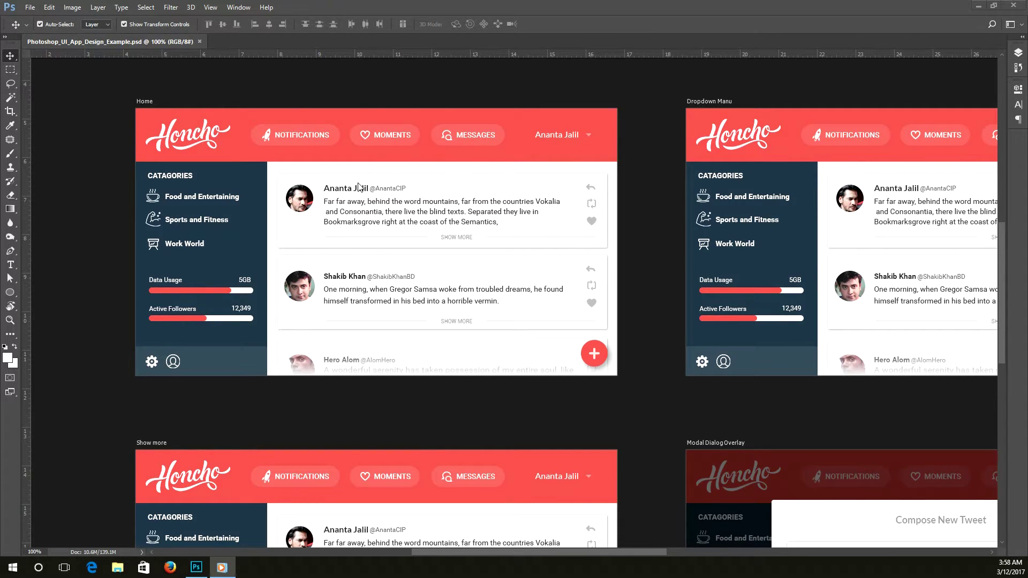
Step: Pan across the document to inspect the Dropdown Menu artboard's profile dropdown
click(793, 333)
drag(793, 333, 487, 282)
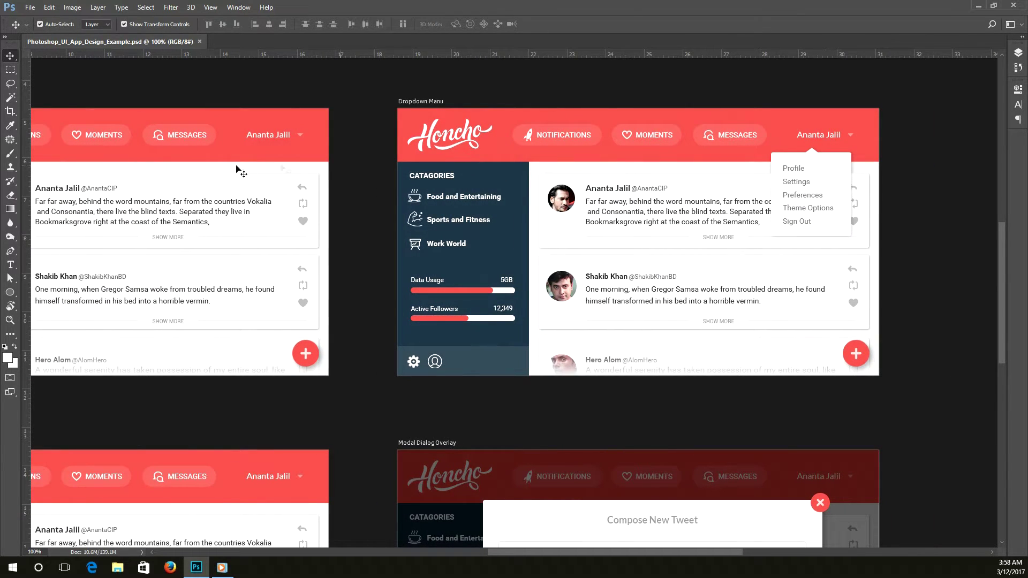
drag(631, 282, 678, 250)
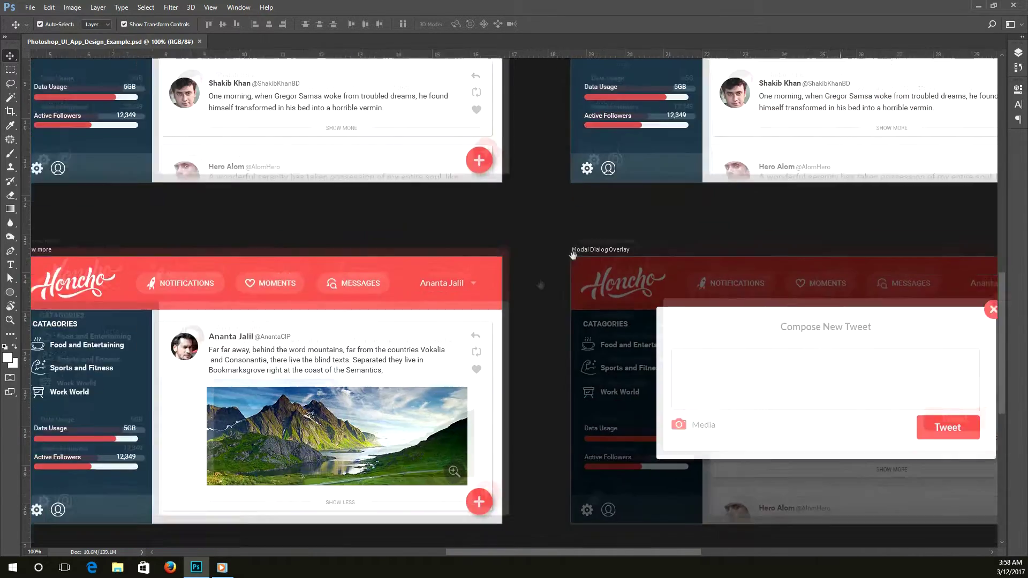
scroll(487, 348, right, 5)
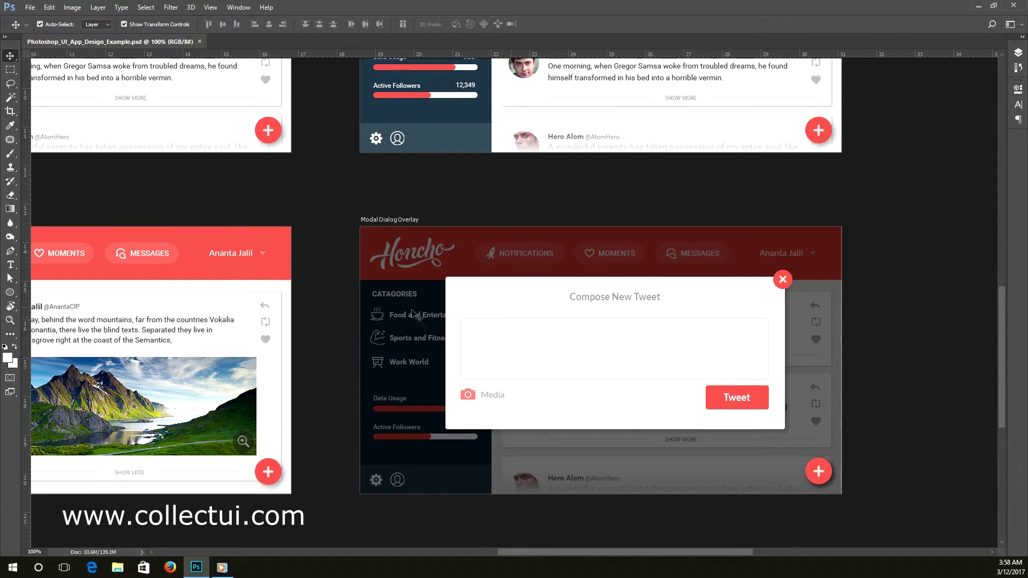
scroll(324, 388, up, 3)
scroll(324, 388, left, 4)
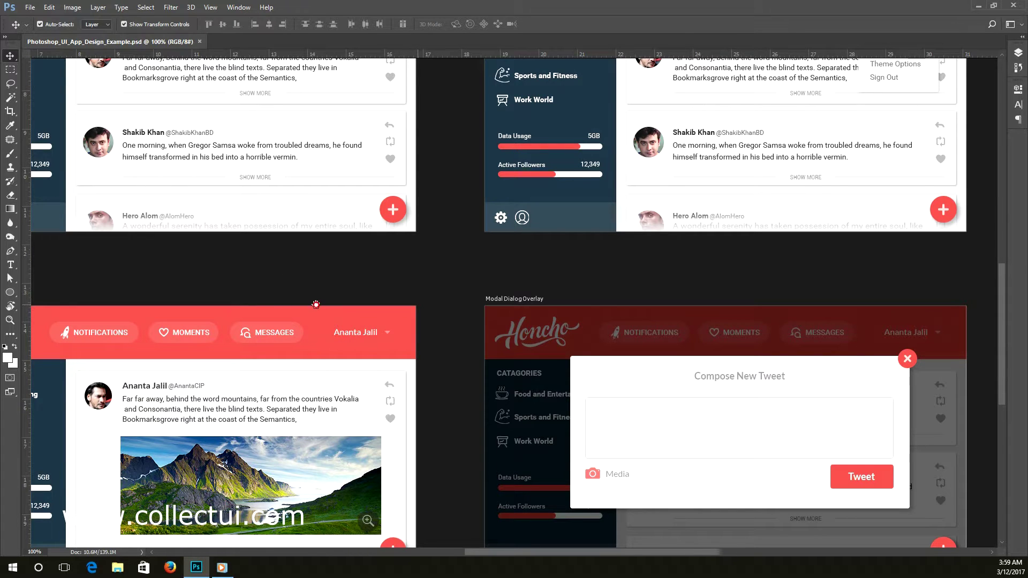
Step: Bring the Home artboard into view and inspect its header, logo, tweet and icon layers
click(283, 255)
drag(283, 255, 471, 406)
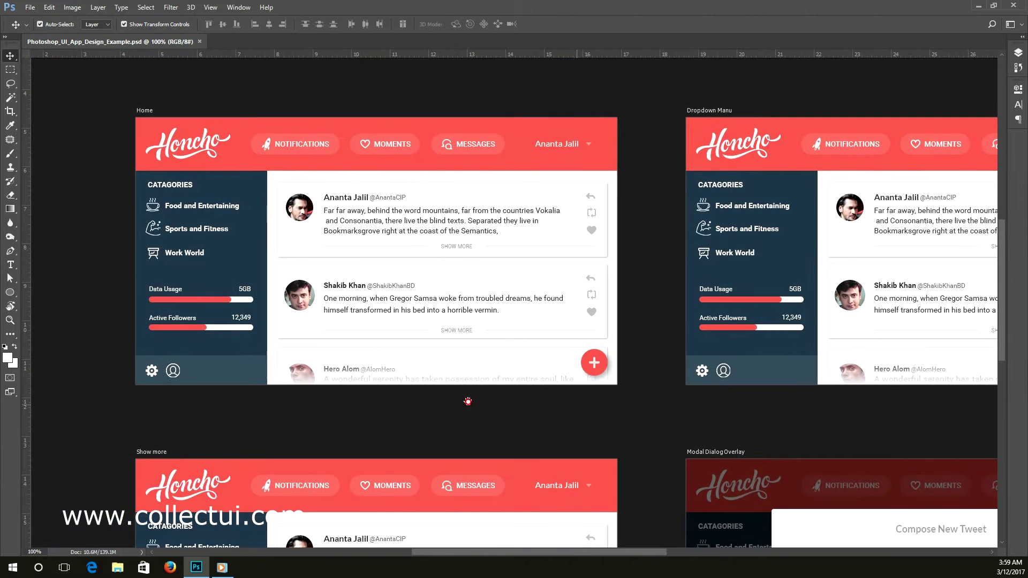
click(245, 153)
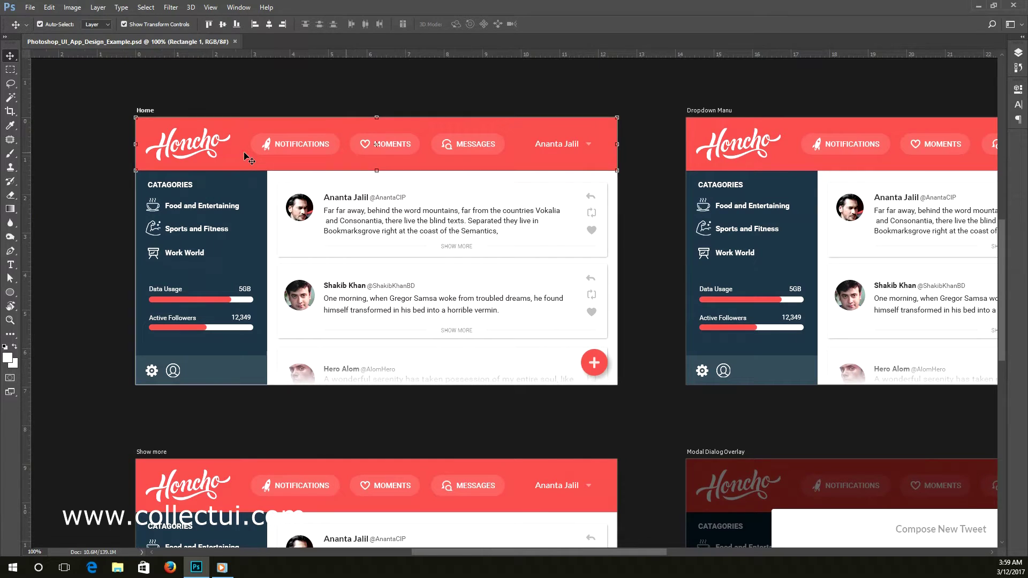
click(231, 154)
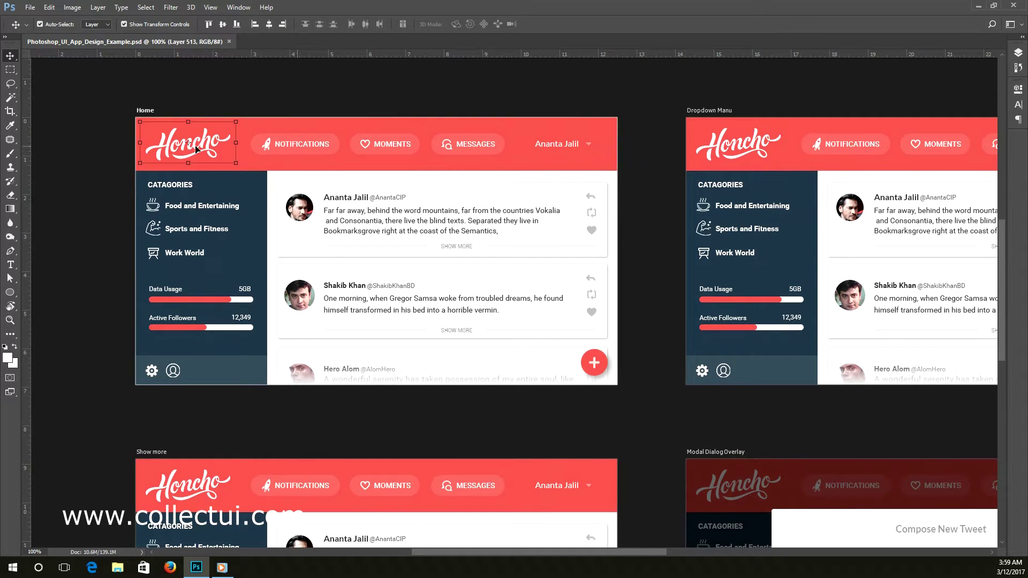
click(265, 146)
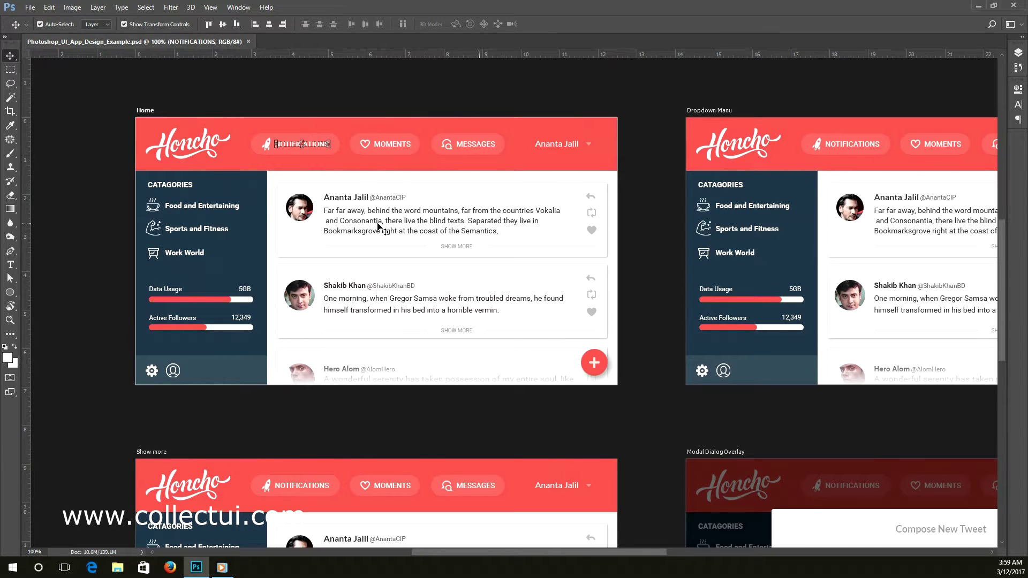
click(329, 218)
click(302, 217)
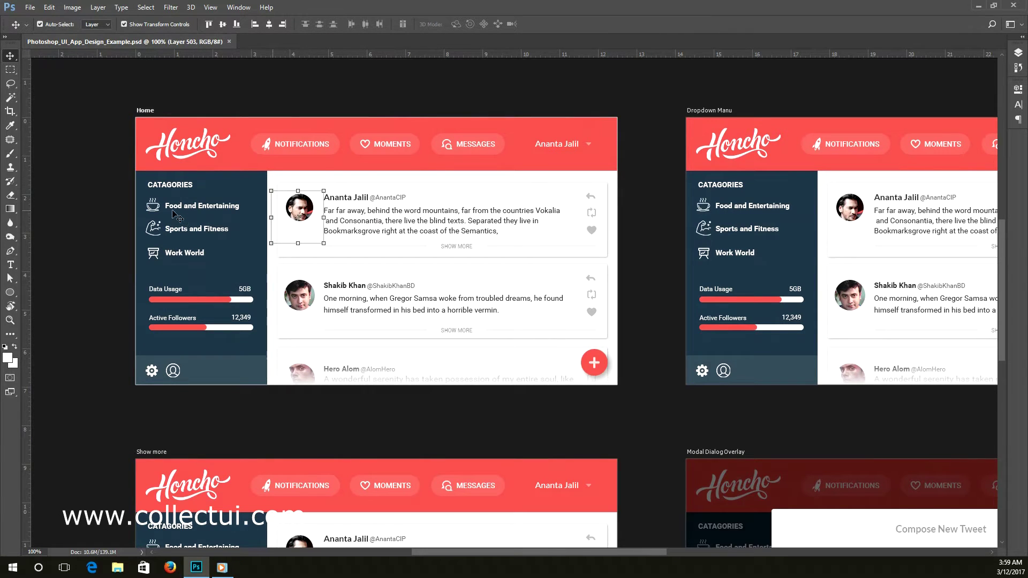
click(156, 211)
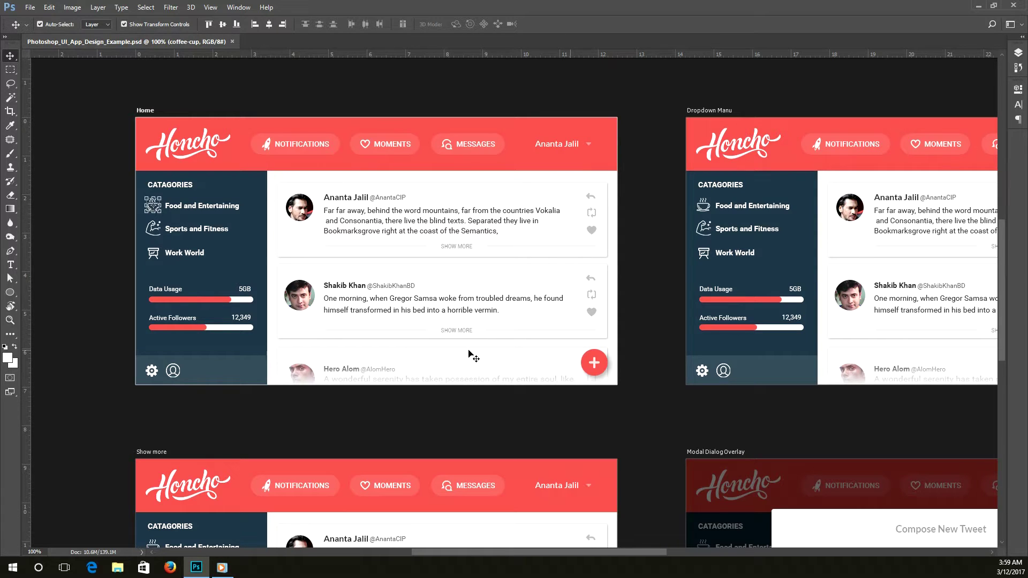
click(646, 297)
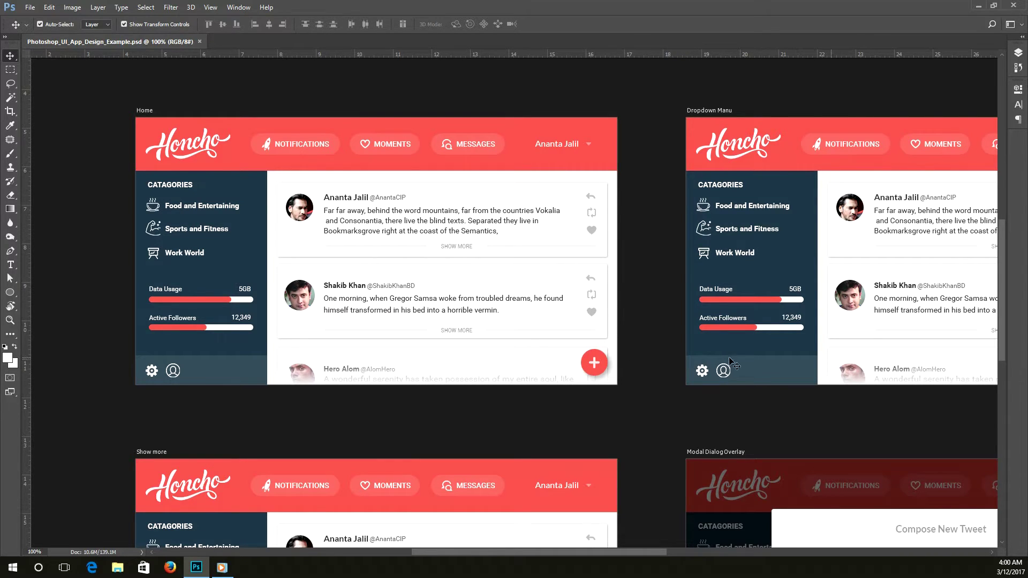
Step: Pan back toward Home and Show more, then zoom out to 66.7% to fit all four artboards
drag(667, 348, 596, 347)
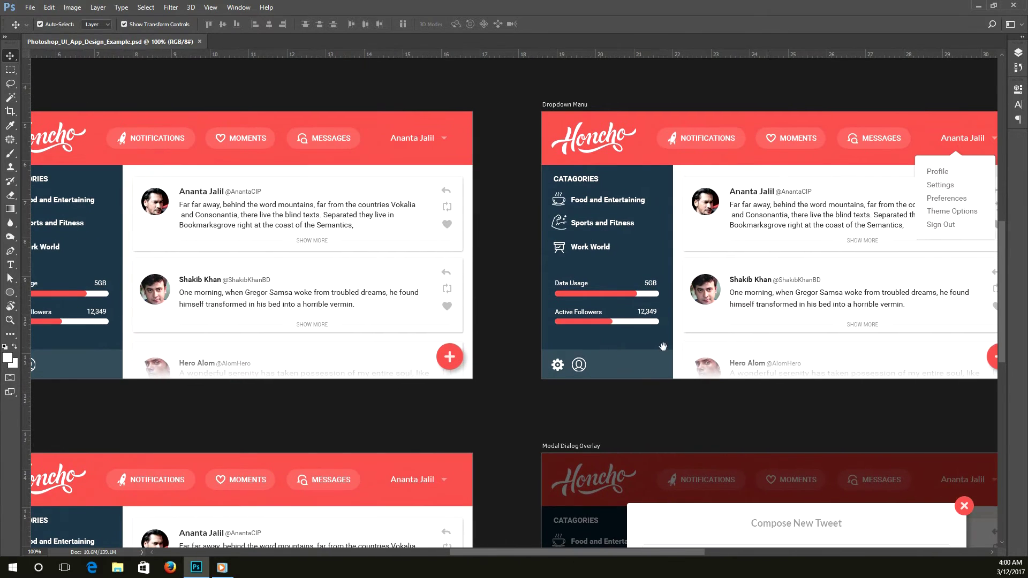
mouse_move(666, 348)
mouse_down()
mouse_move(577, 347)
mouse_move(612, 371)
mouse_move(652, 253)
mouse_up()
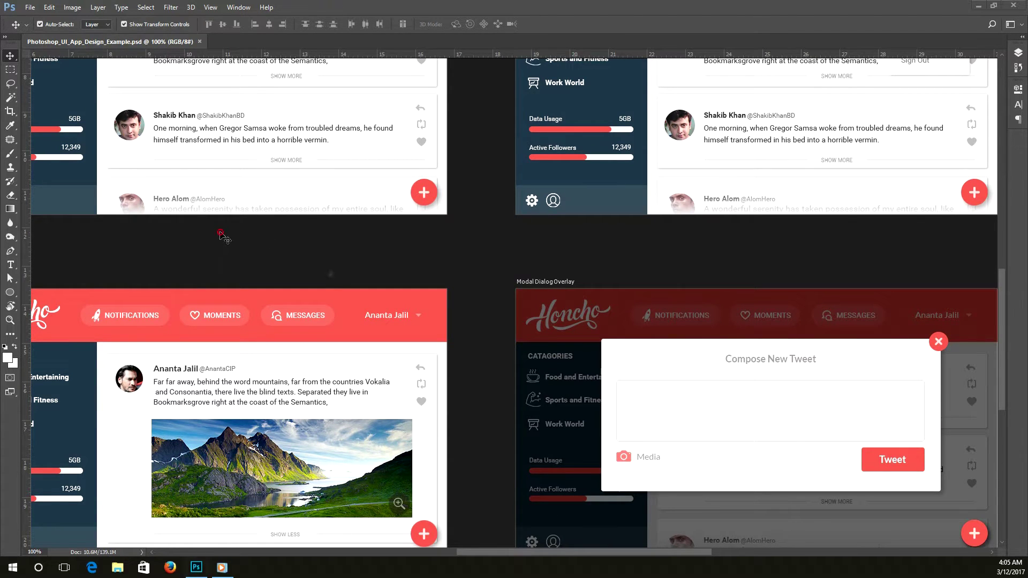
drag(310, 273, 460, 319)
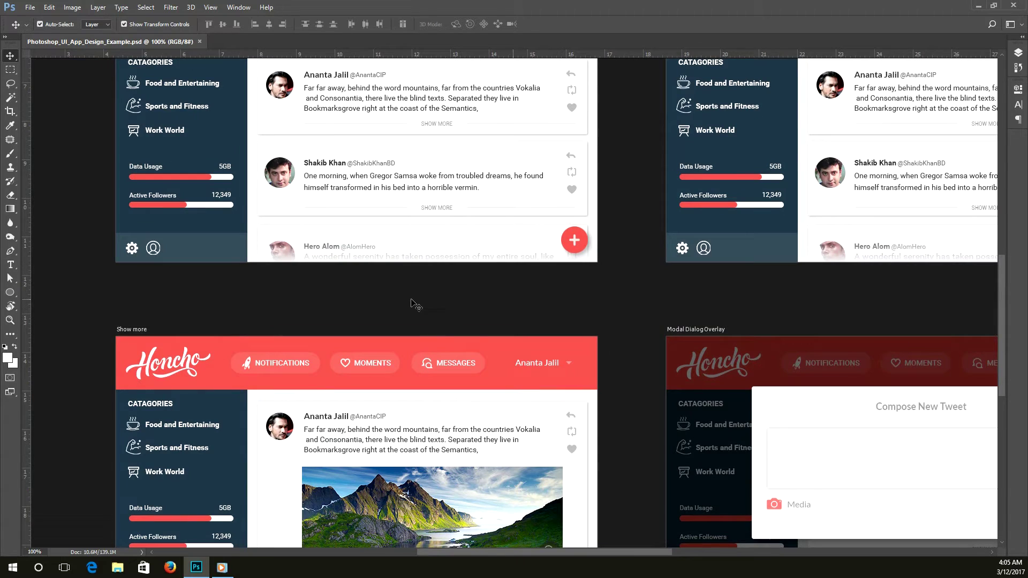
key(ctrl+minus)
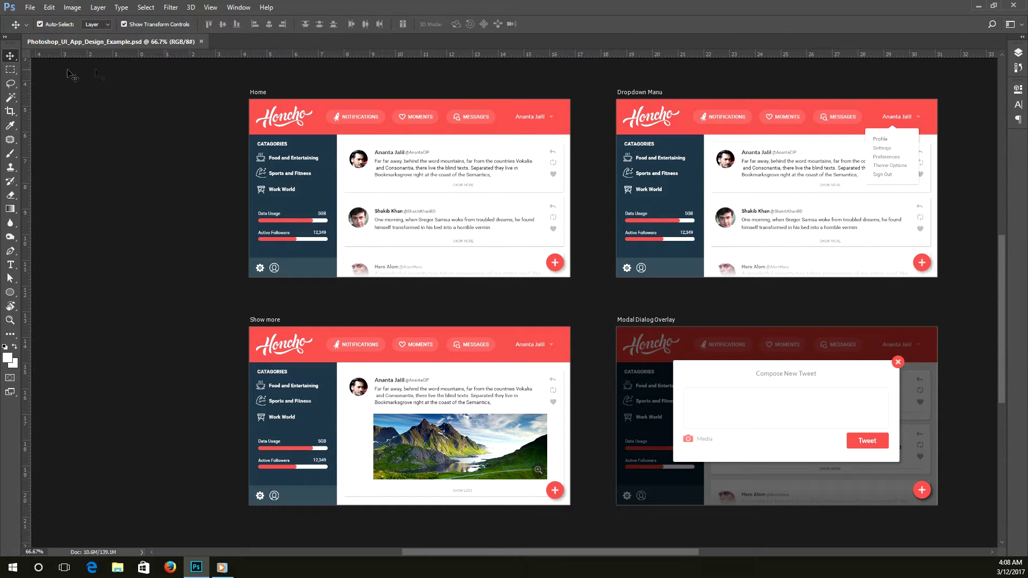
click(10, 70)
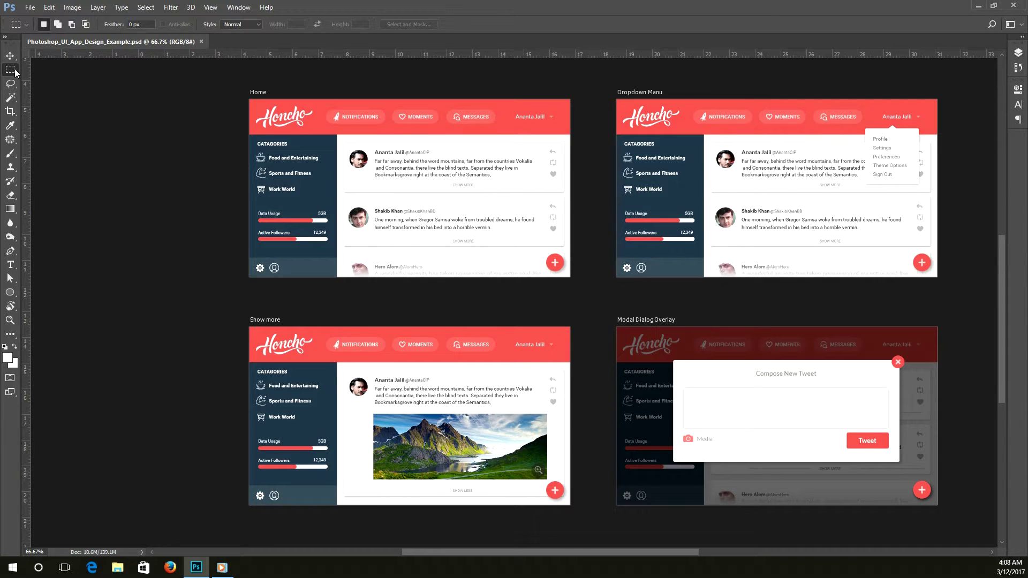
right_click(14, 72)
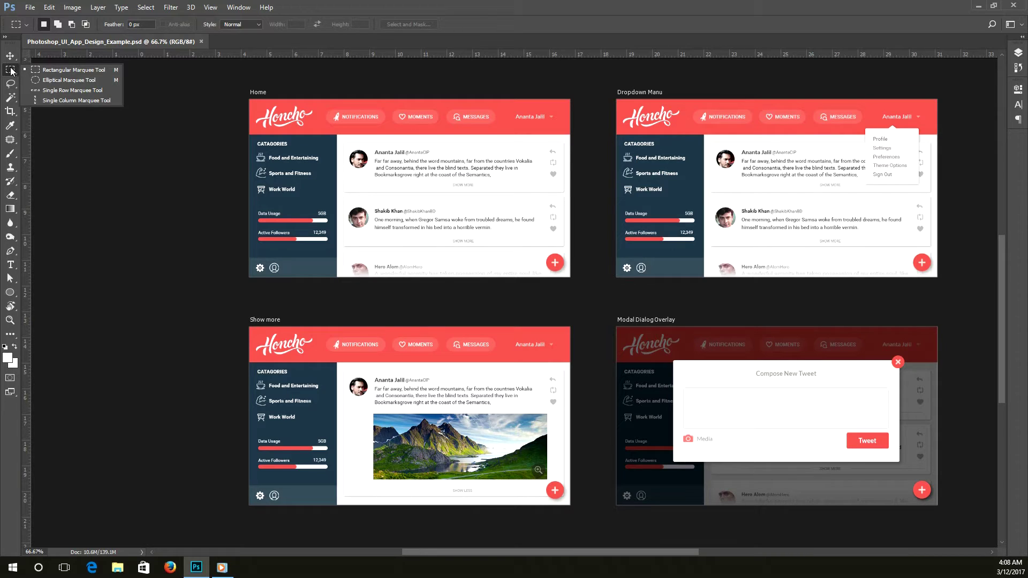
click(12, 72)
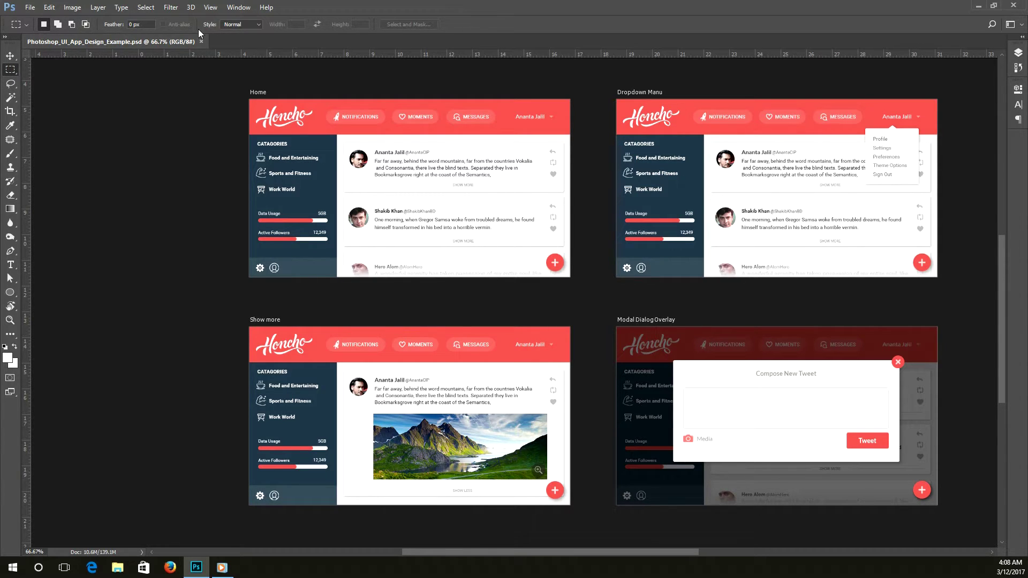
click(10, 84)
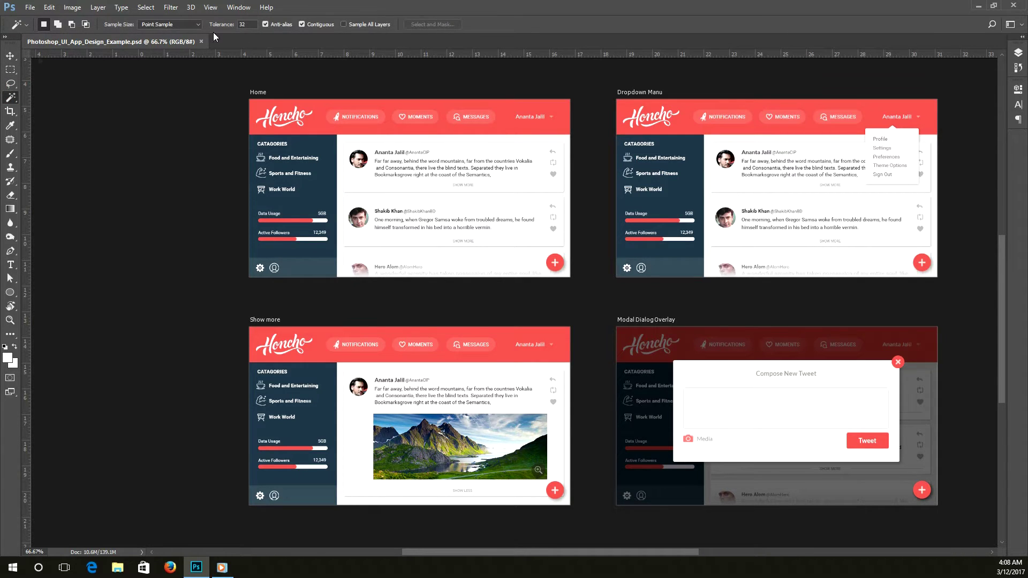
click(10, 195)
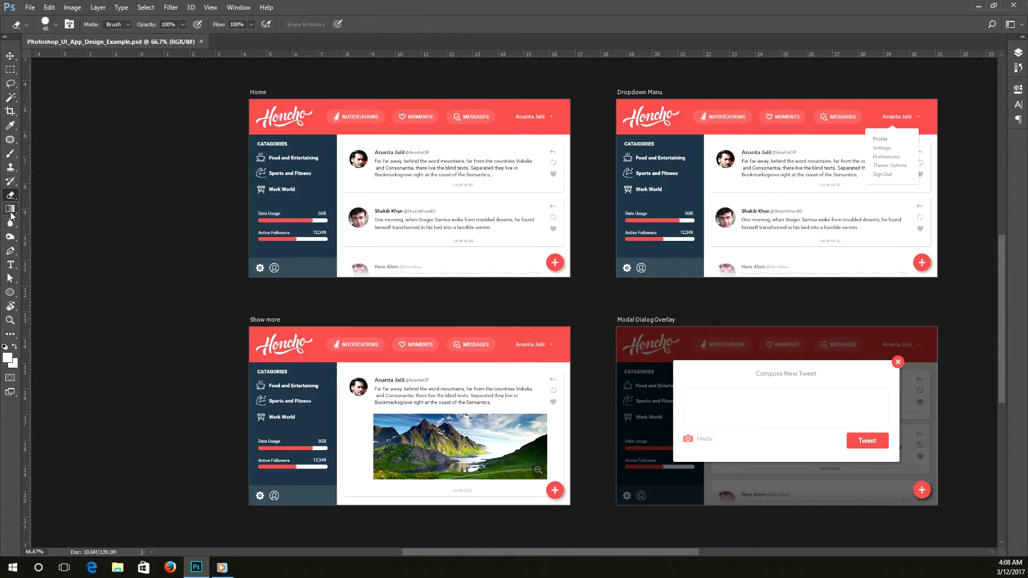
click(10, 210)
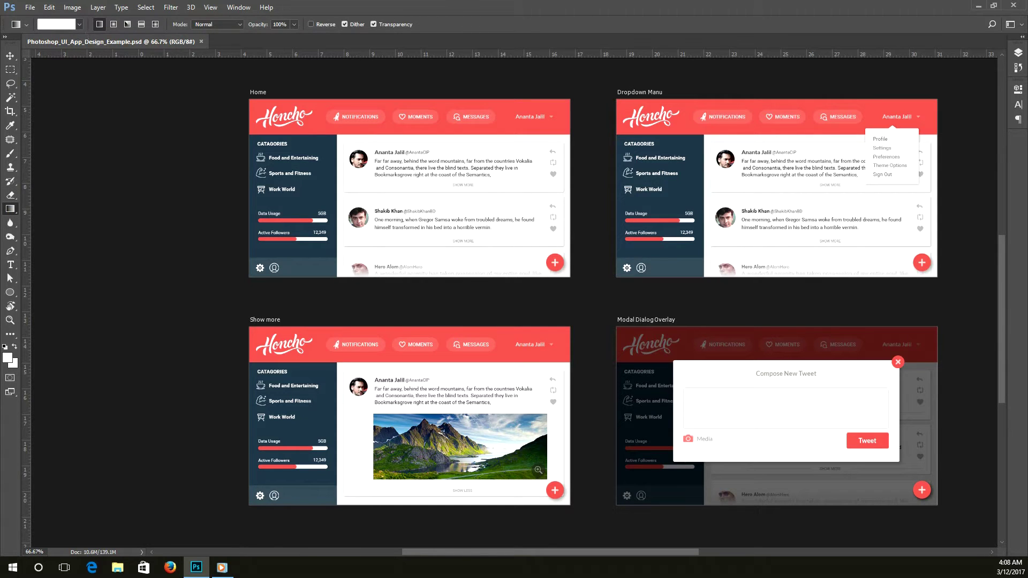
click(10, 250)
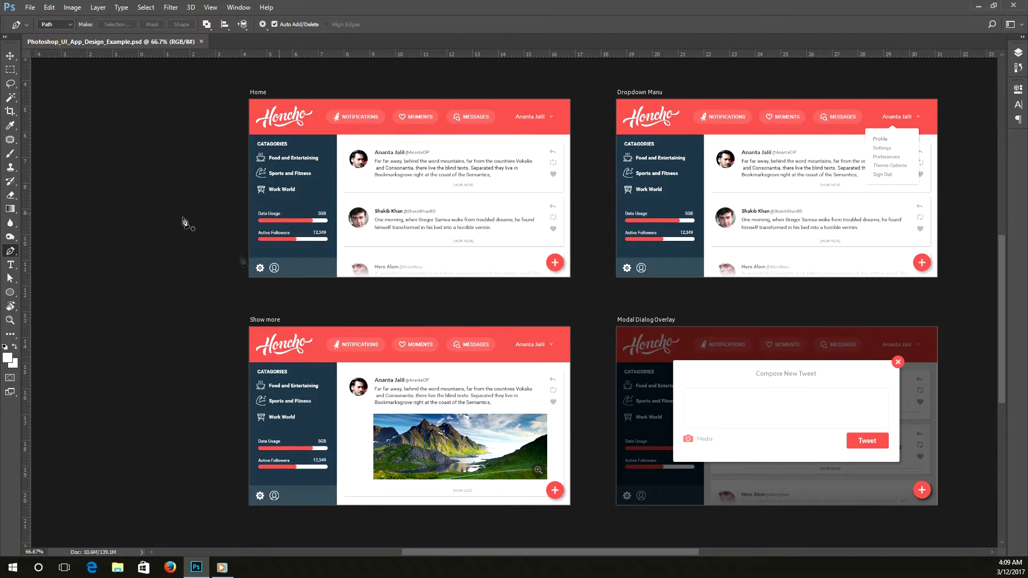
key(v)
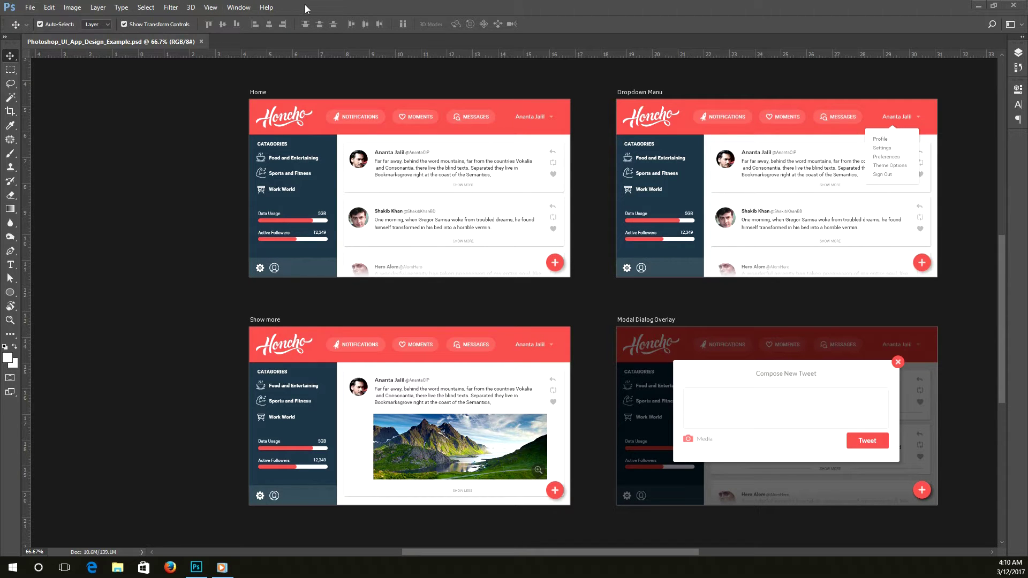
click(30, 8)
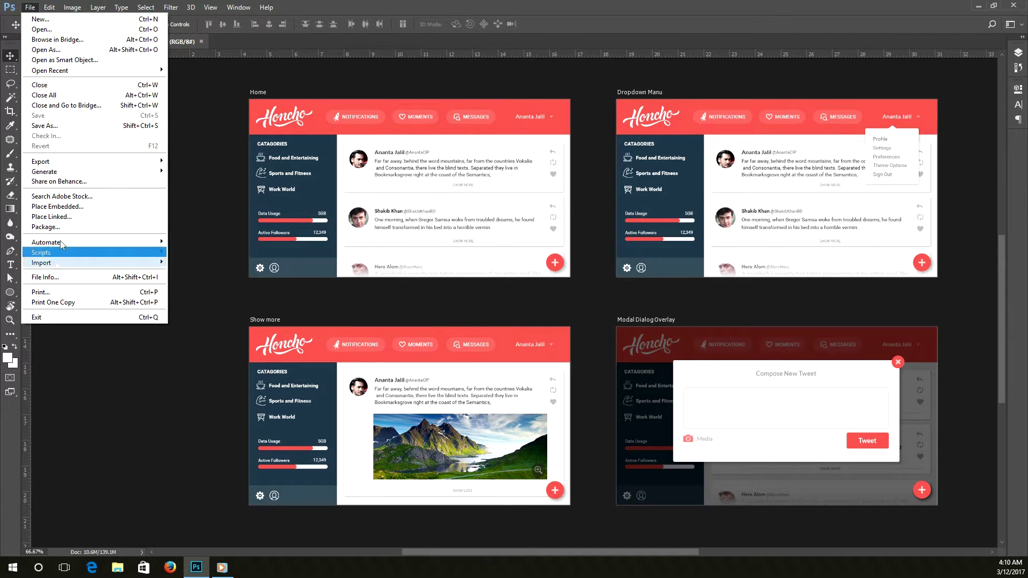
click(49, 16)
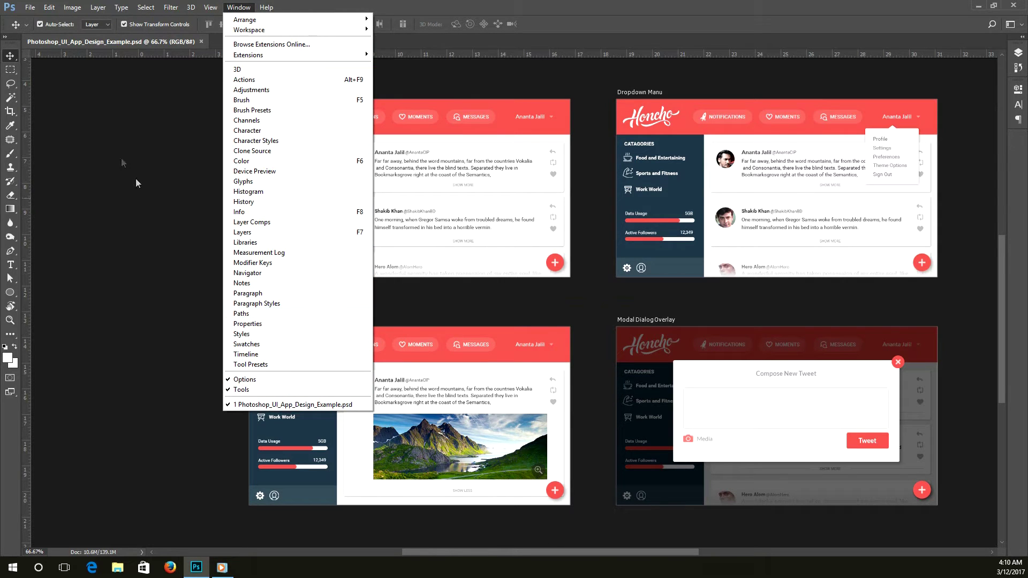
click(616, 23)
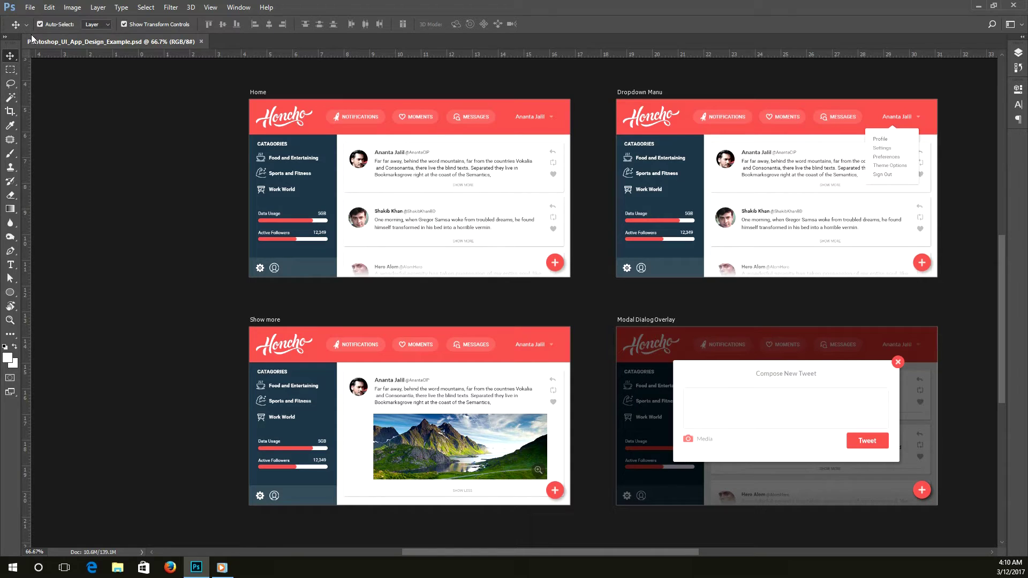
click(11, 73)
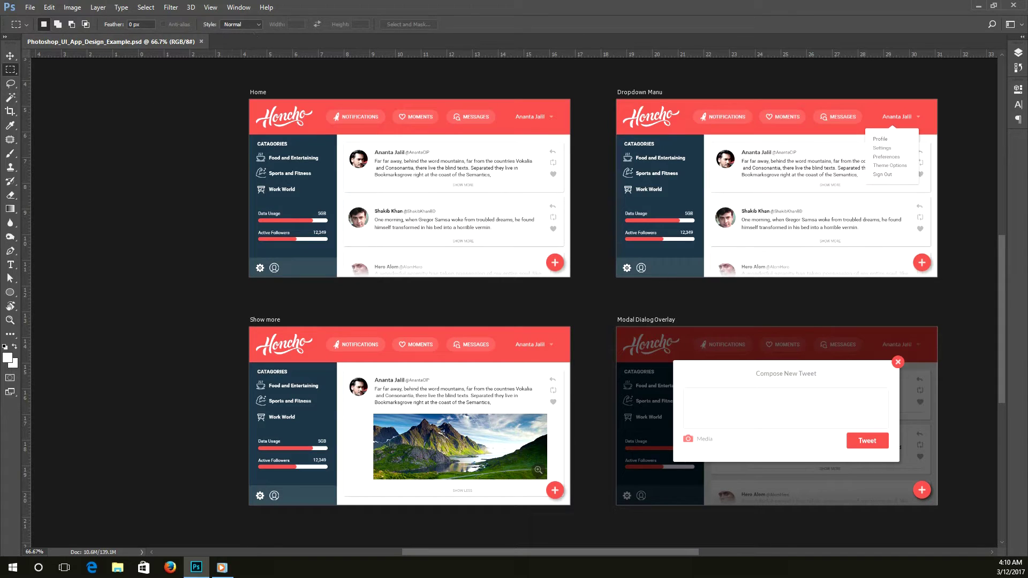
Step: Flip through the Character, Paragraph and Layers panels, collapse them, and close the UI design document
click(11, 252)
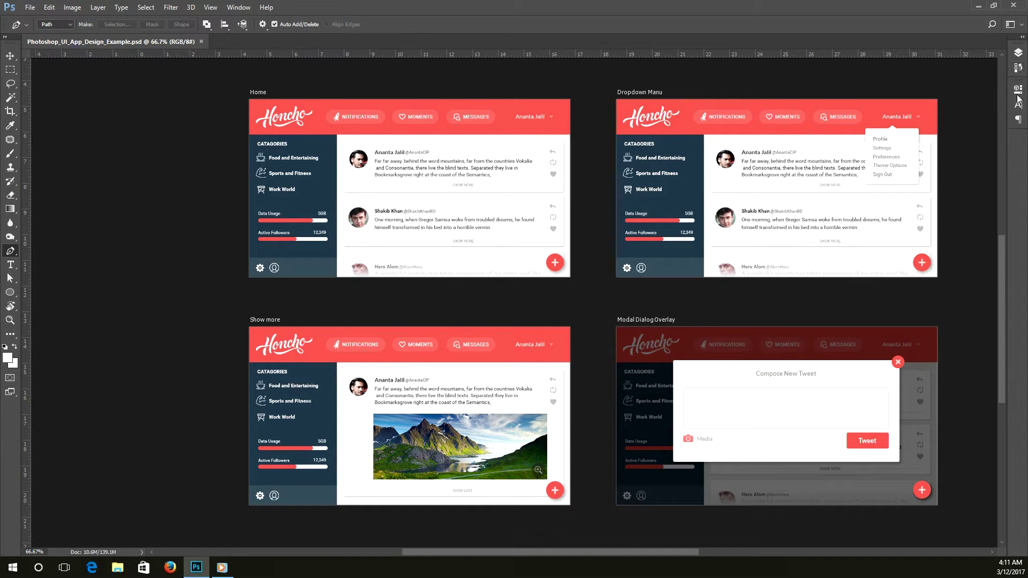
click(1019, 53)
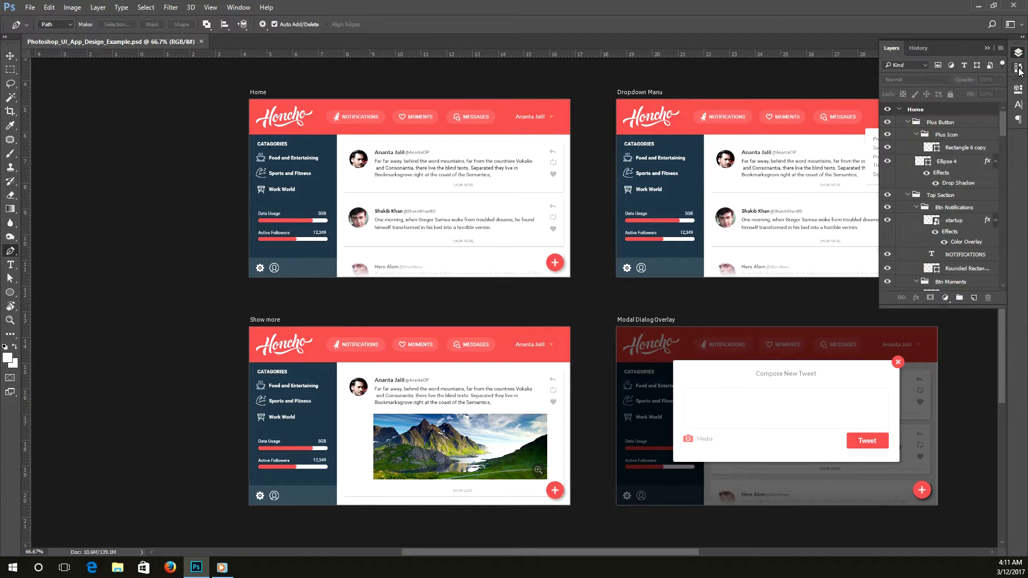
click(1019, 69)
click(1018, 105)
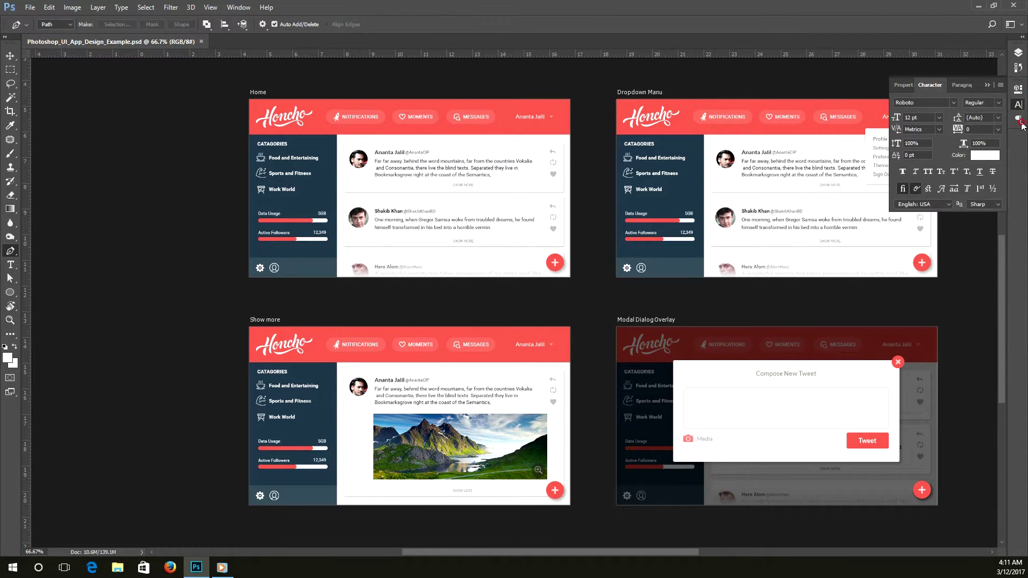
click(1020, 122)
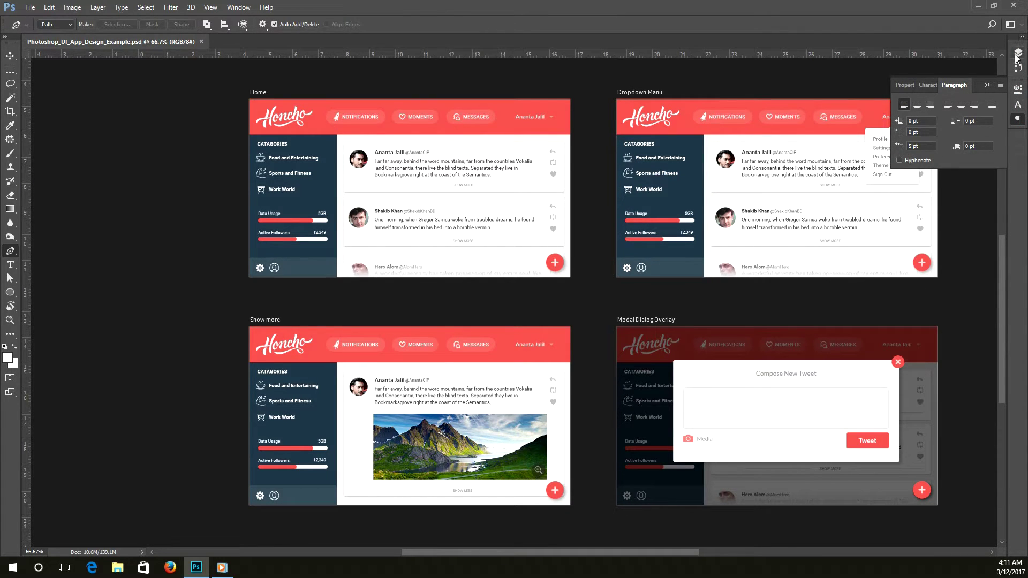
click(1016, 55)
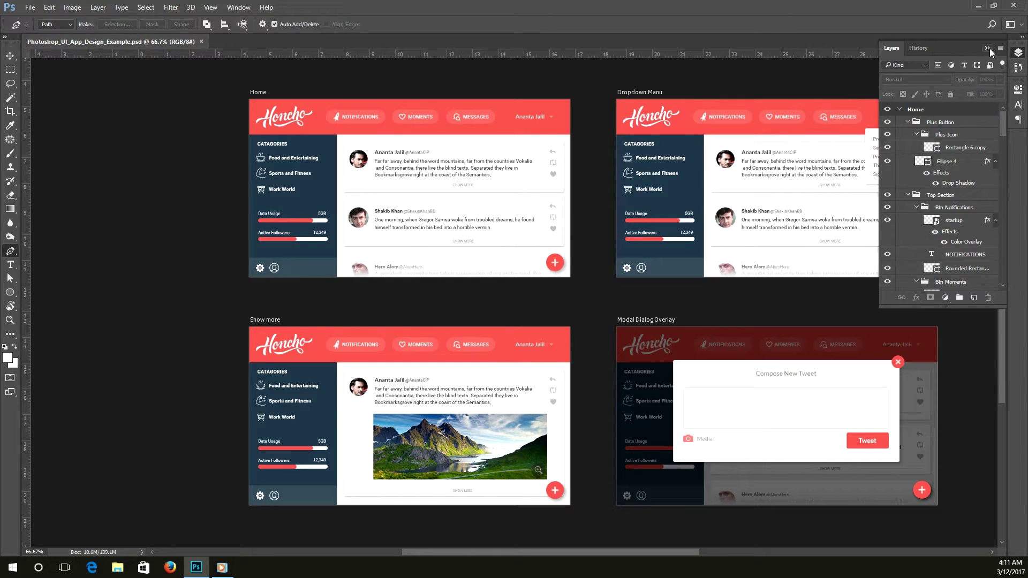
click(988, 48)
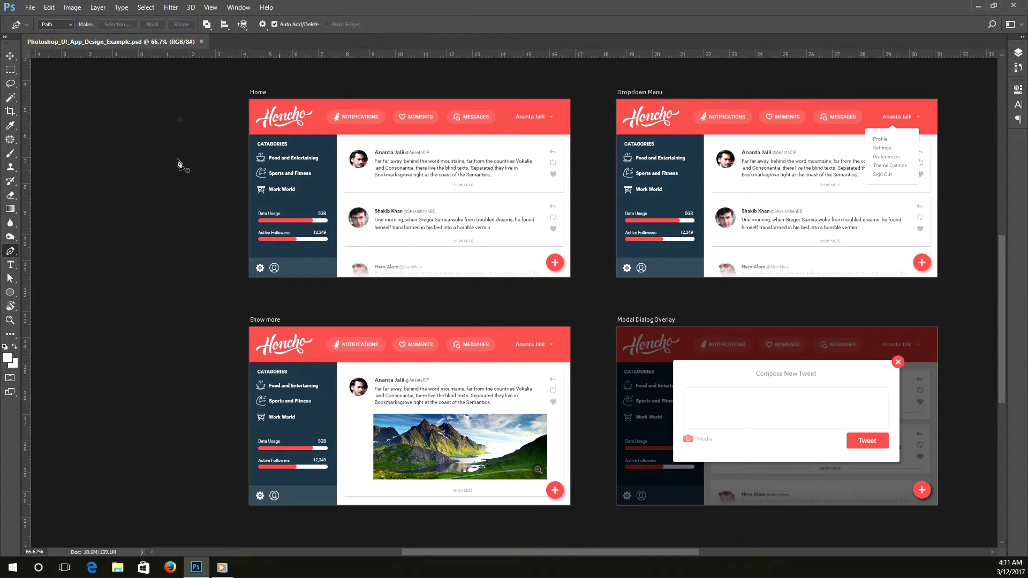
click(201, 42)
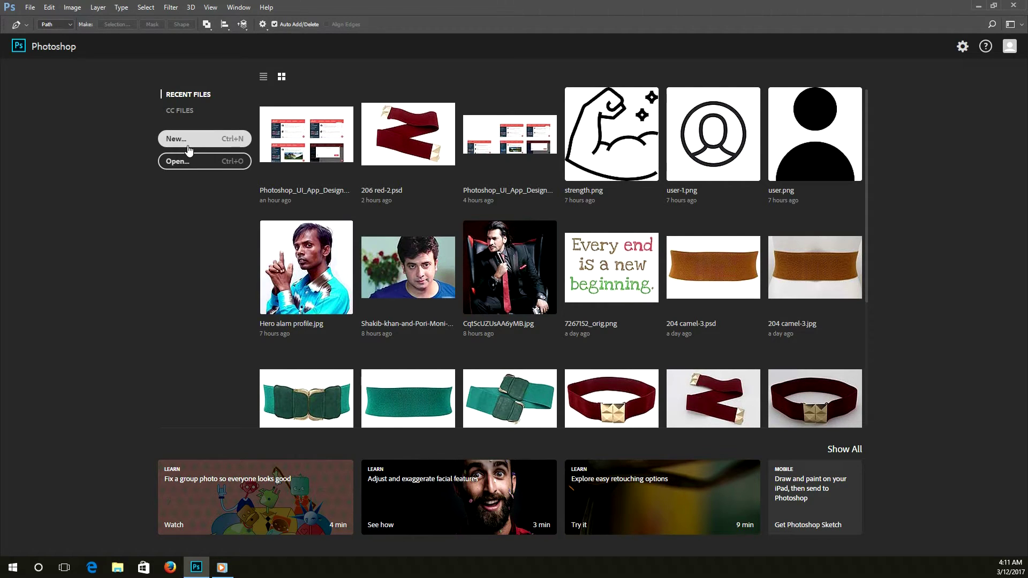
Step: Start a new document and name it Aftab
click(189, 149)
click(214, 144)
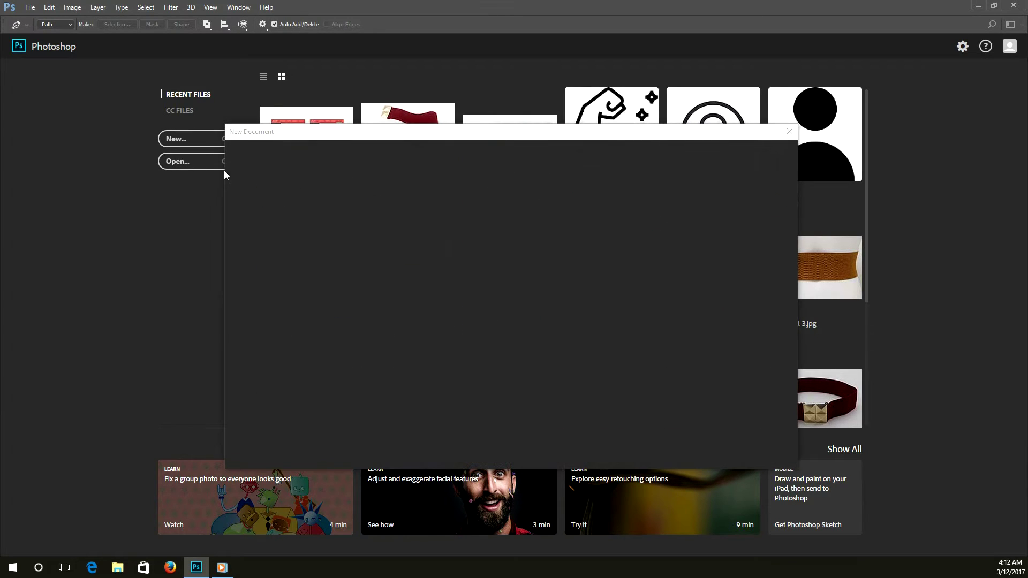
drag(351, 137, 337, 134)
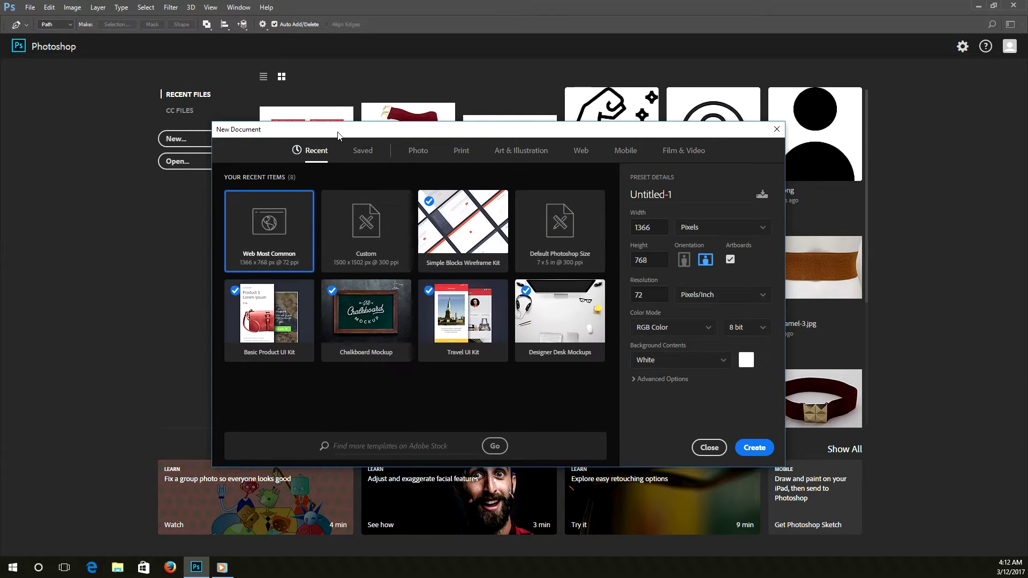
click(420, 155)
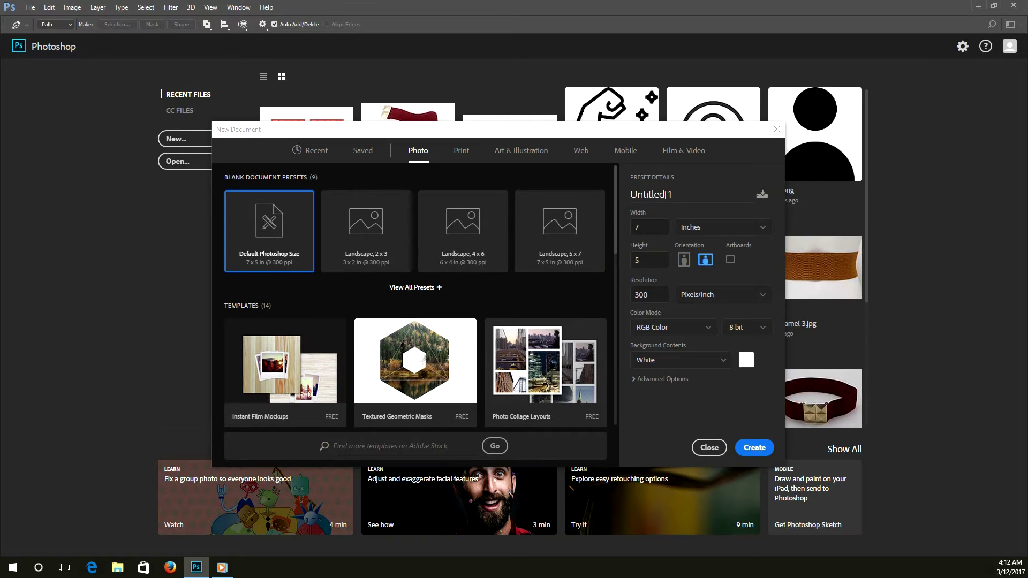
double_click(675, 191)
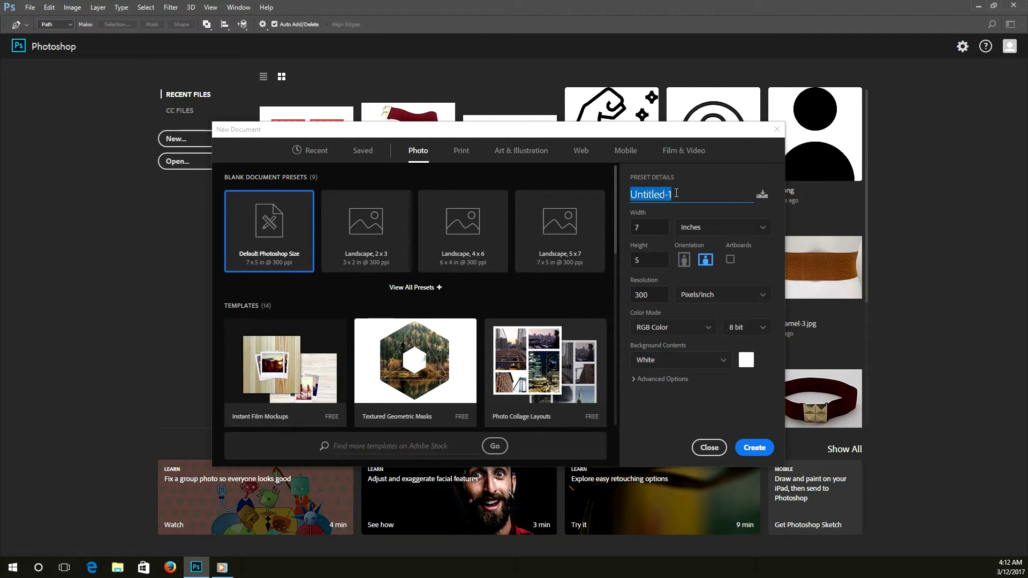
text(Aftab)
Step: Compare the Photo and Print presets' resolutions, then switch to the Web presets at 72 ppi
click(466, 155)
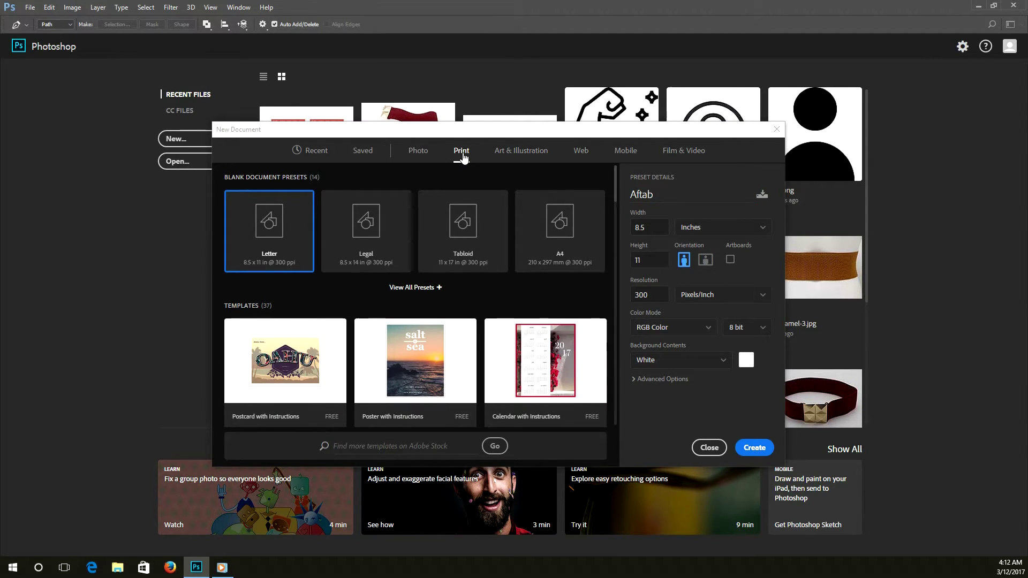
click(422, 160)
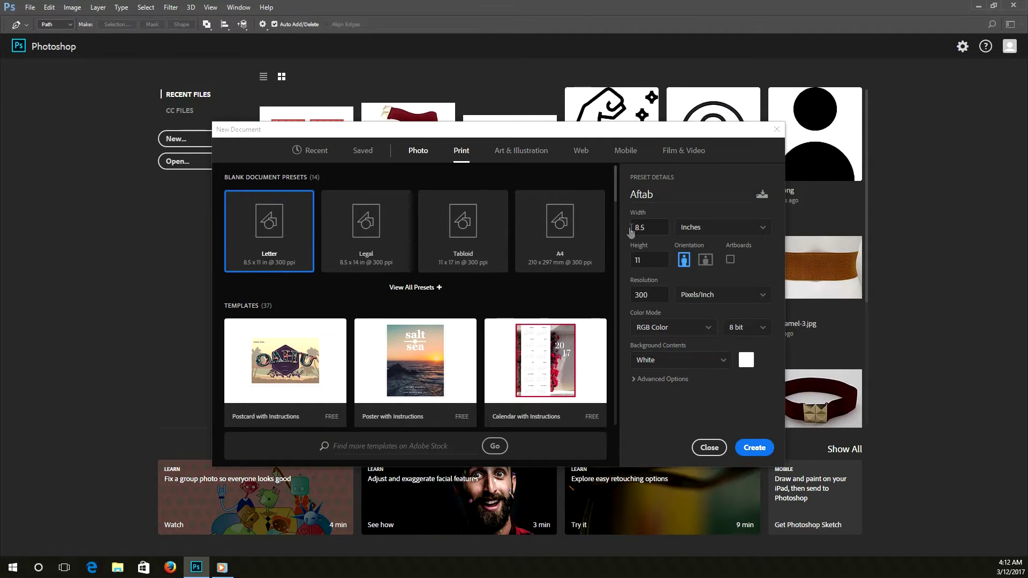
double_click(650, 296)
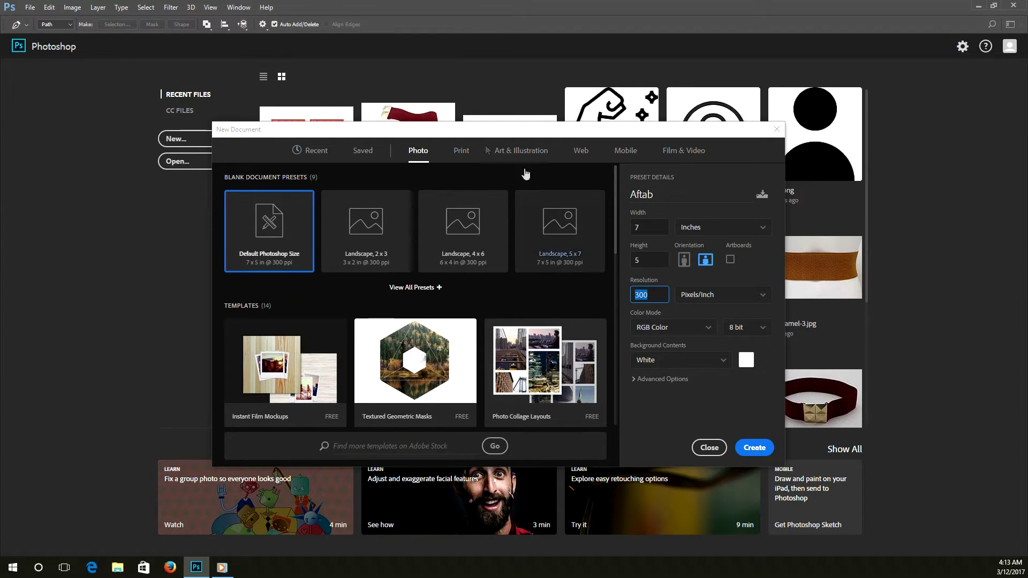
click(463, 156)
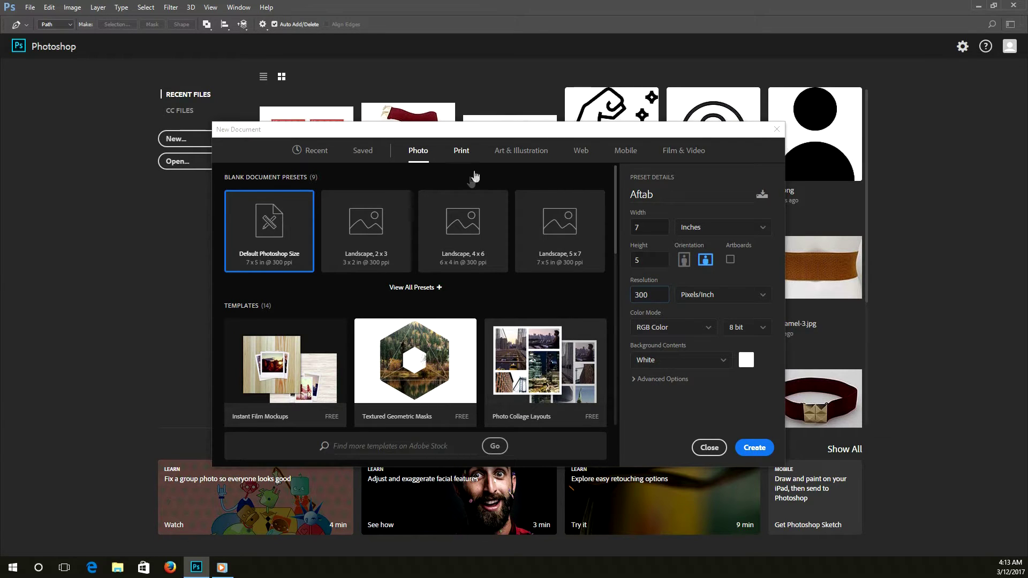
click(461, 153)
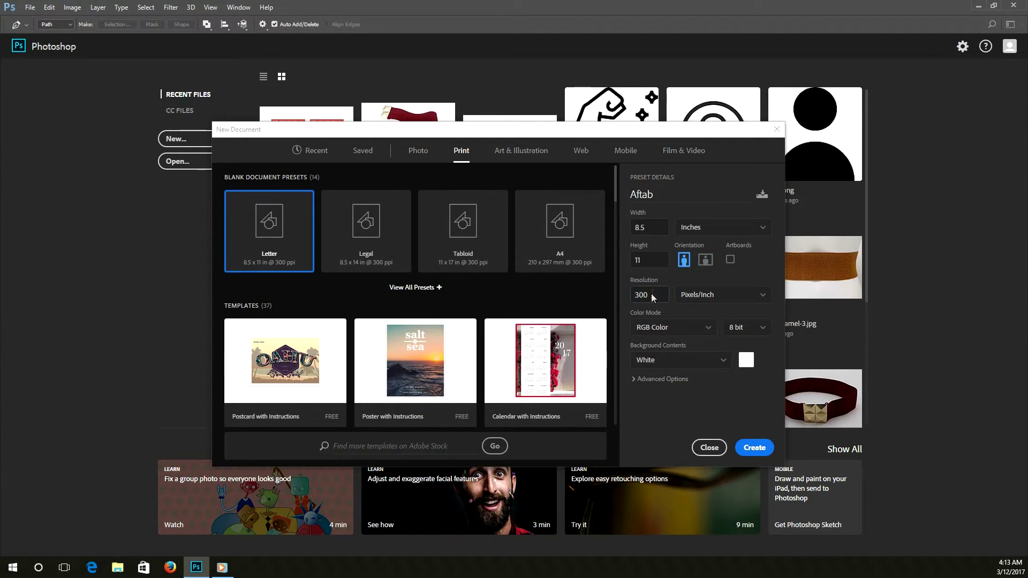
click(580, 152)
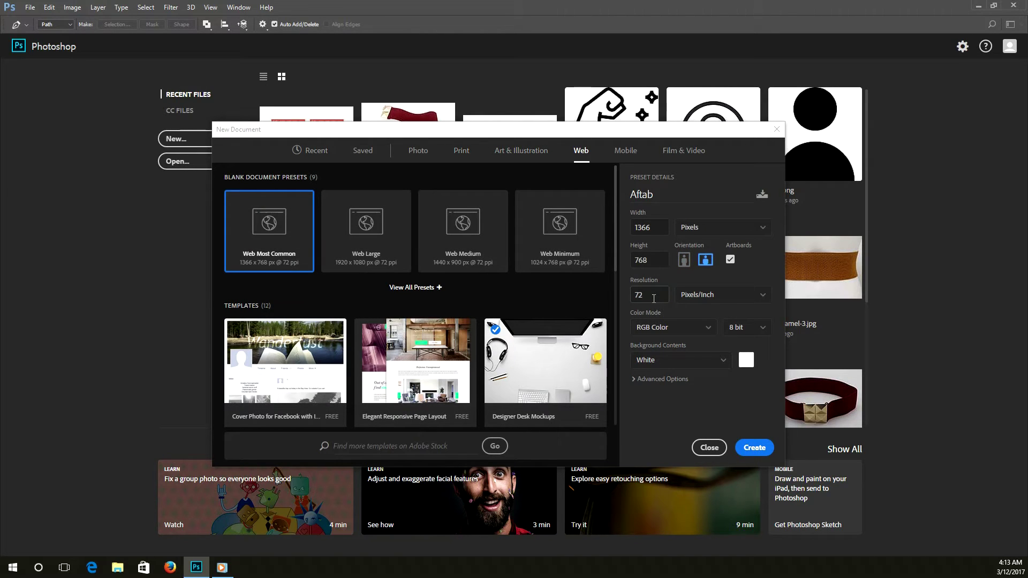
drag(656, 295, 624, 296)
drag(661, 294, 607, 298)
Step: Browse the Mobile and Film & Video presets, then return to the Web presets
click(628, 154)
click(627, 153)
click(649, 296)
click(679, 152)
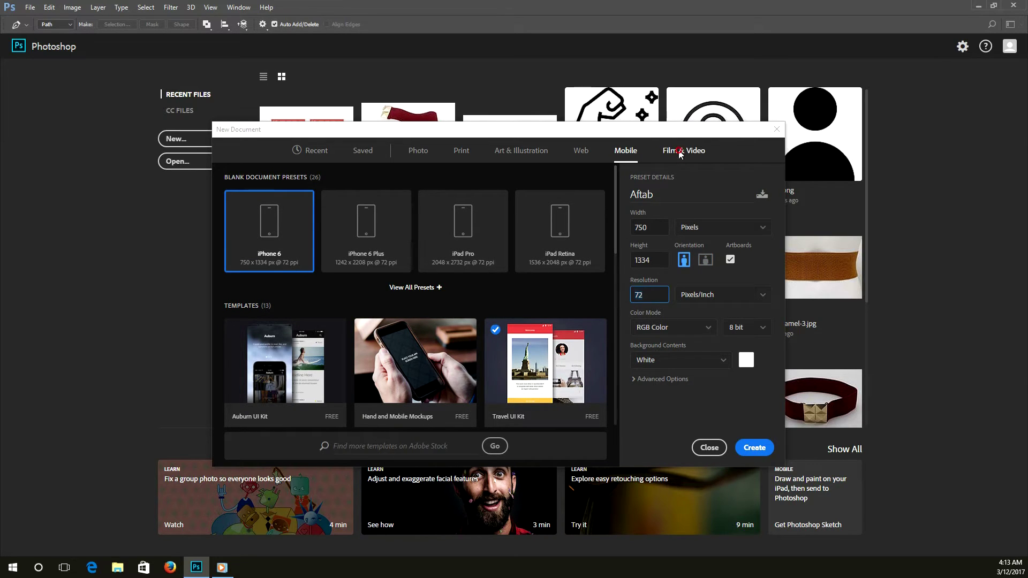
click(693, 156)
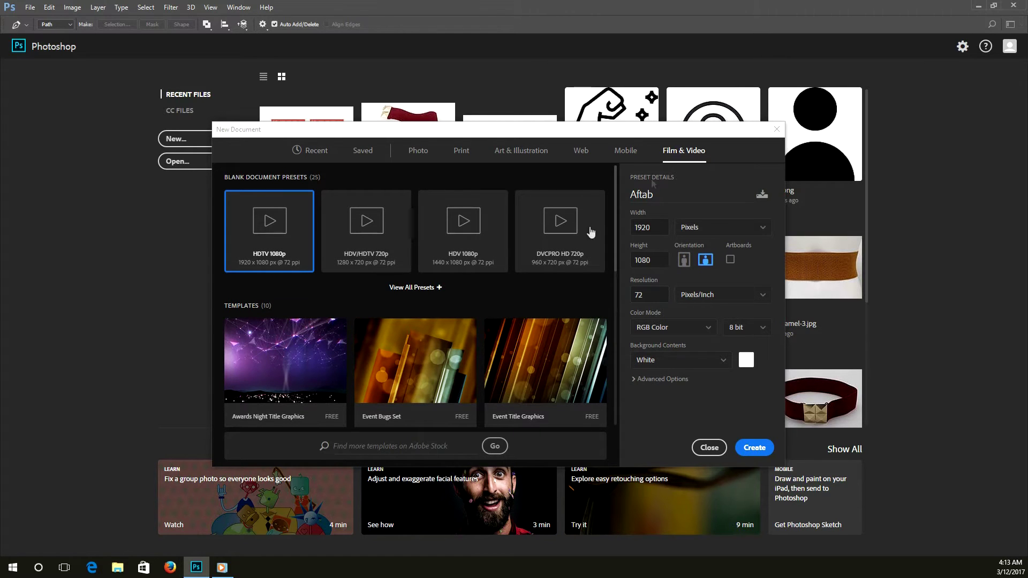
click(622, 294)
click(584, 153)
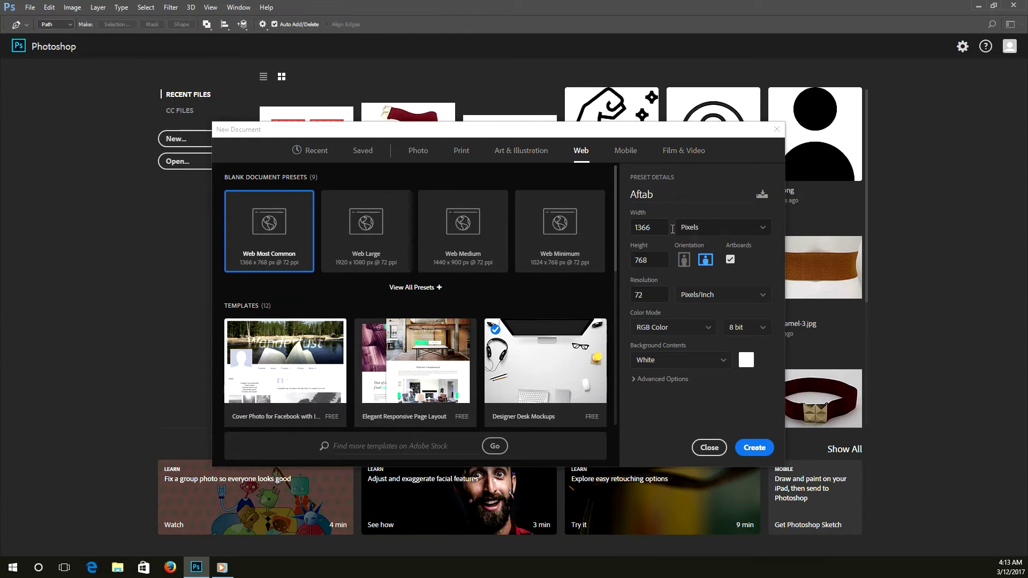
Step: Review the Web Most Common preset's 1366 × 768 px size and its width unit options
double_click(651, 228)
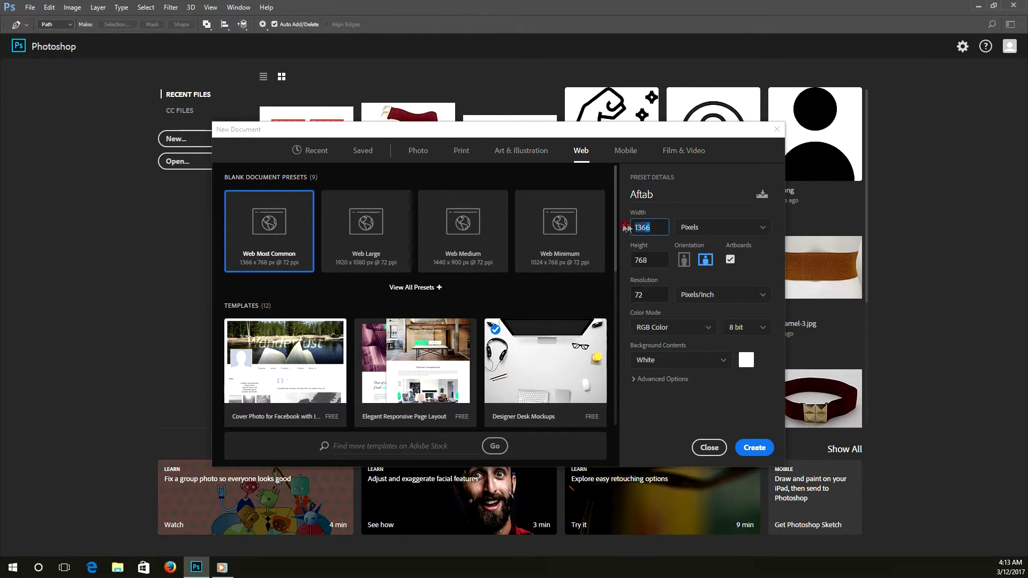
double_click(655, 261)
double_click(658, 228)
click(698, 230)
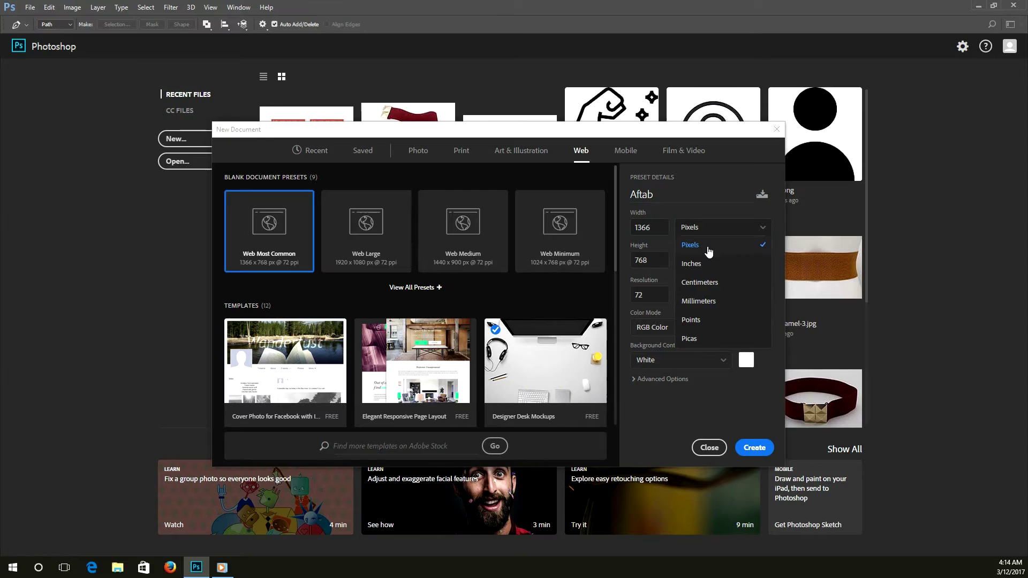
Step: Enter an 800 px width in pixels, toggling orientation before settling on landscape
click(705, 231)
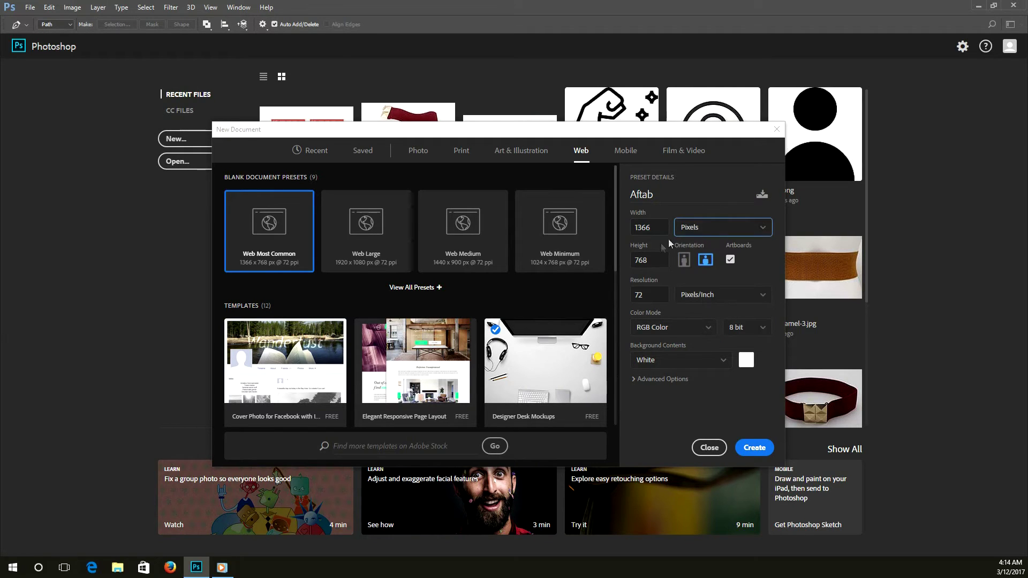
double_click(654, 230)
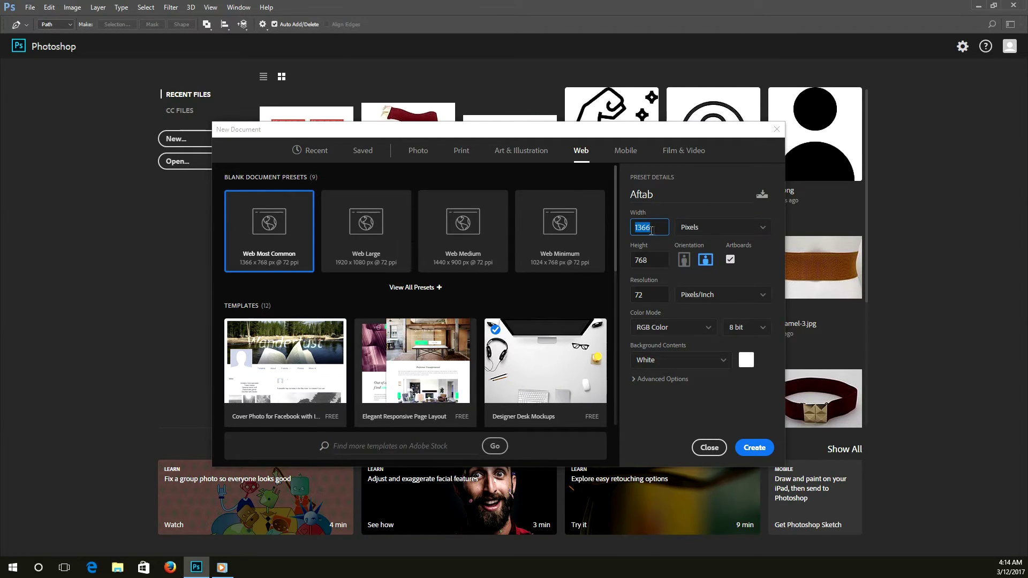
text(800)
key(Tab)
text(00)
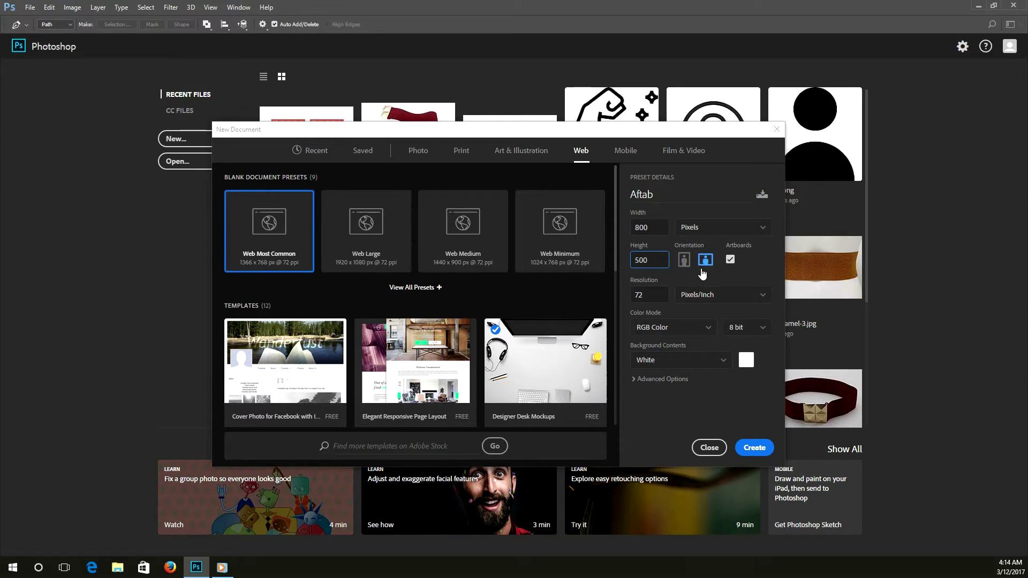
click(685, 261)
click(706, 262)
click(684, 261)
click(705, 262)
Step: Keep Pixels/Inch as the resolution unit and RGB Color as the colour mode
click(723, 298)
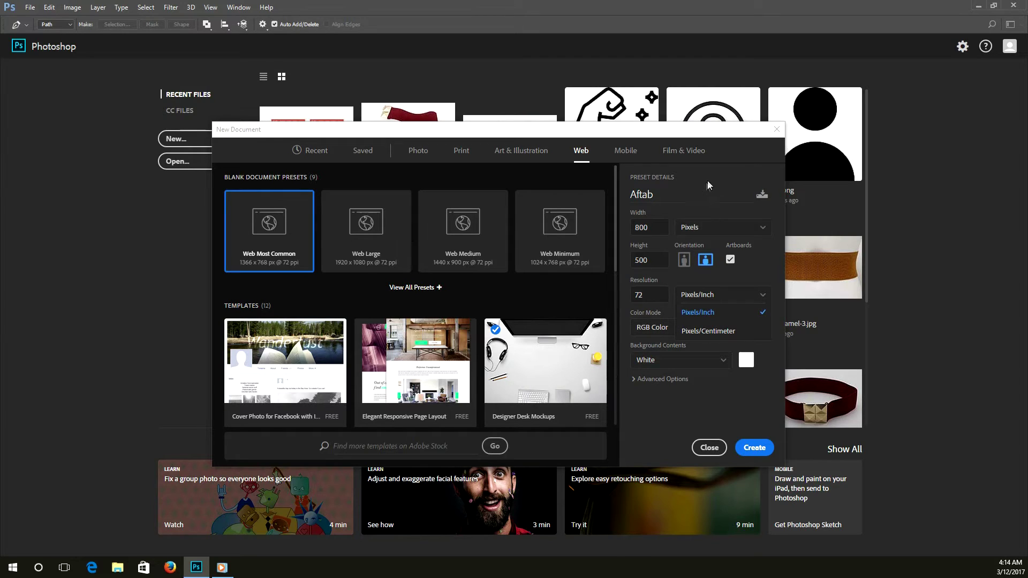
click(763, 397)
click(462, 152)
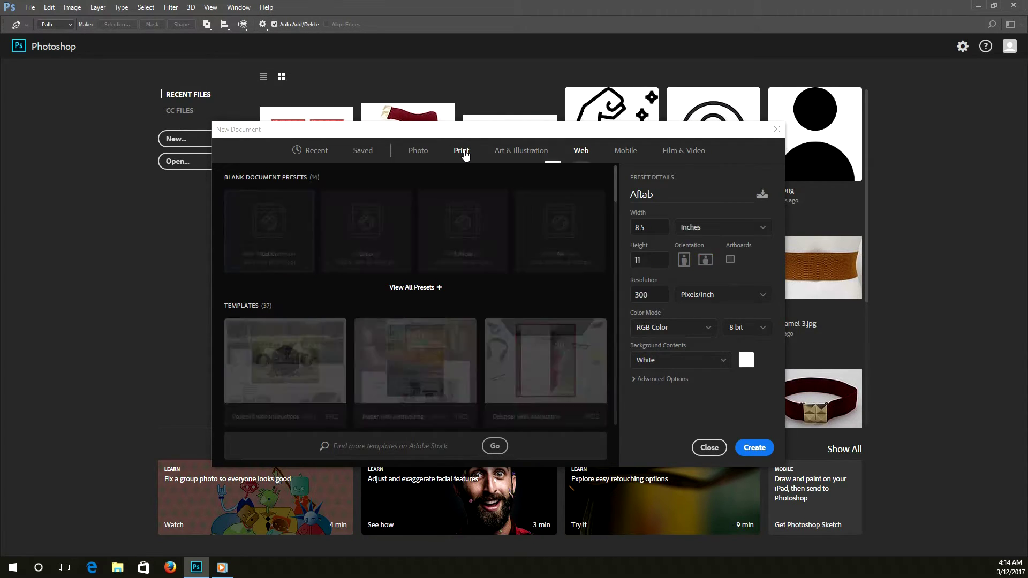
click(678, 332)
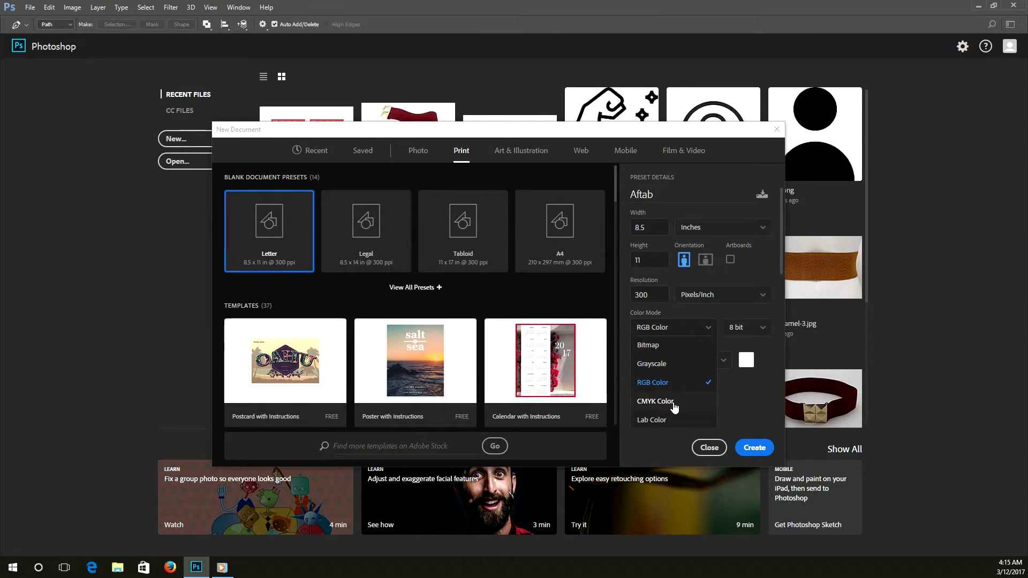
click(582, 154)
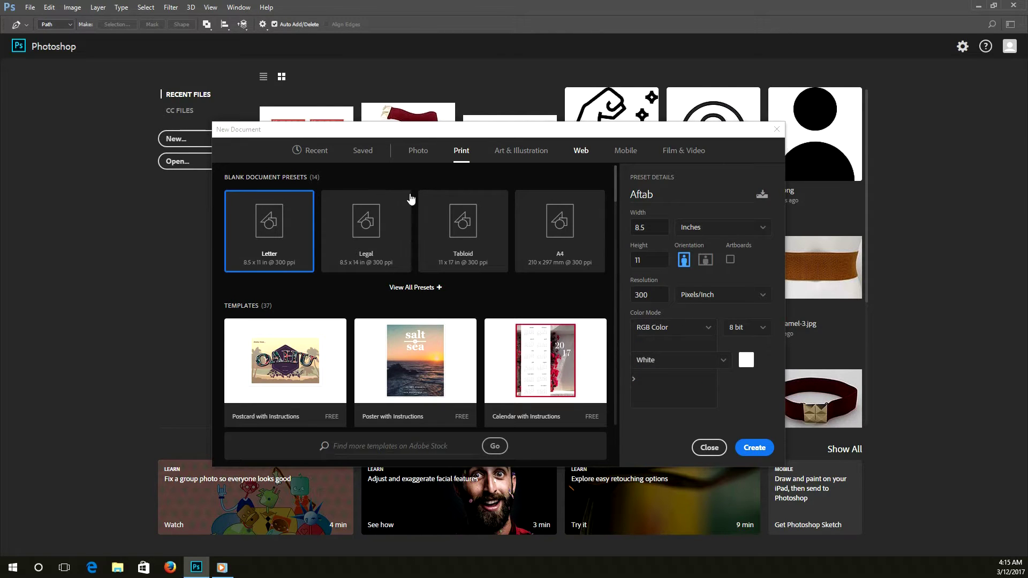
click(670, 332)
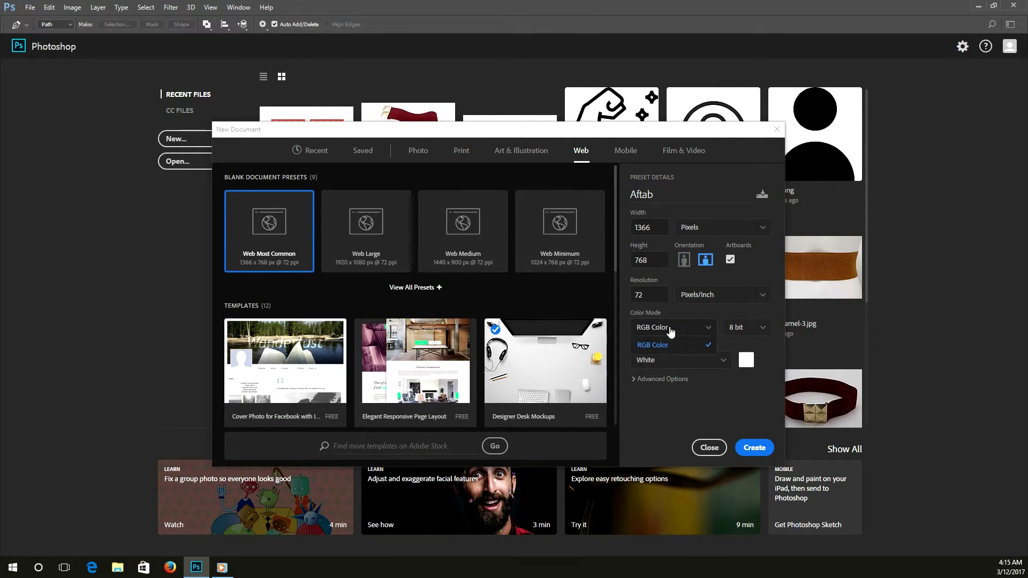
click(728, 401)
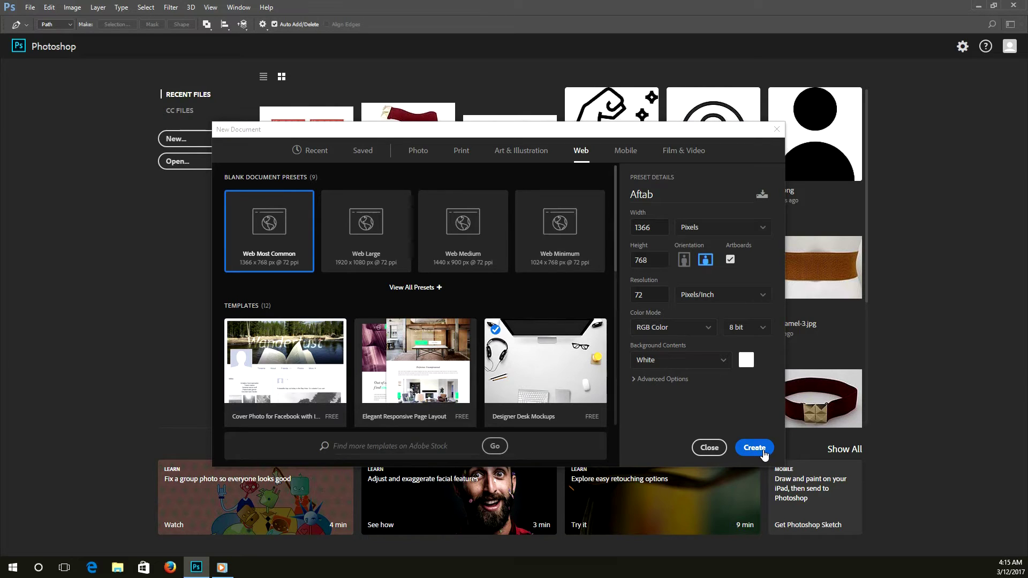
Step: Re-enter 800 × 500 px and create the Aftab document
key(Tab)
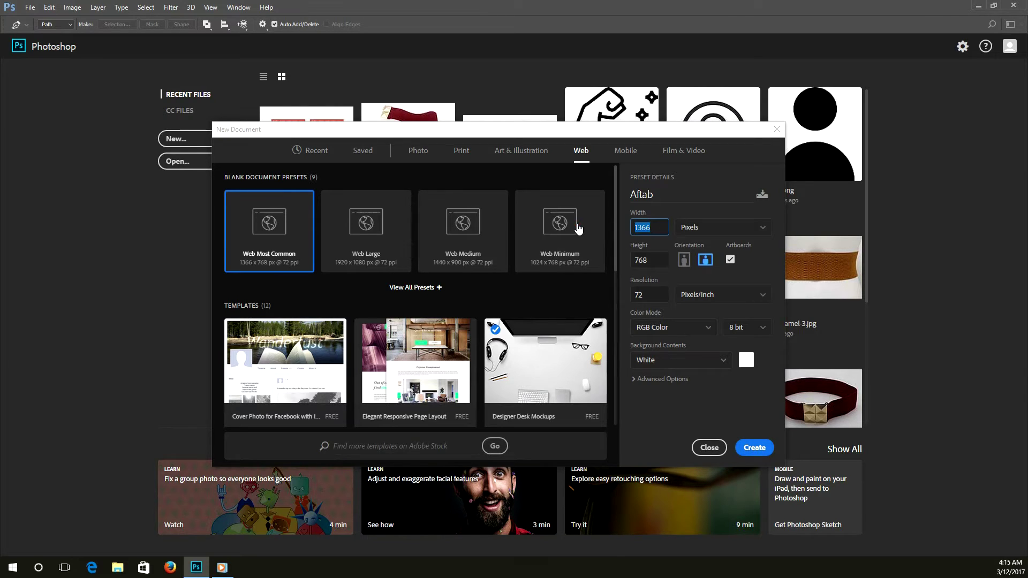
text(800)
key(Tab)
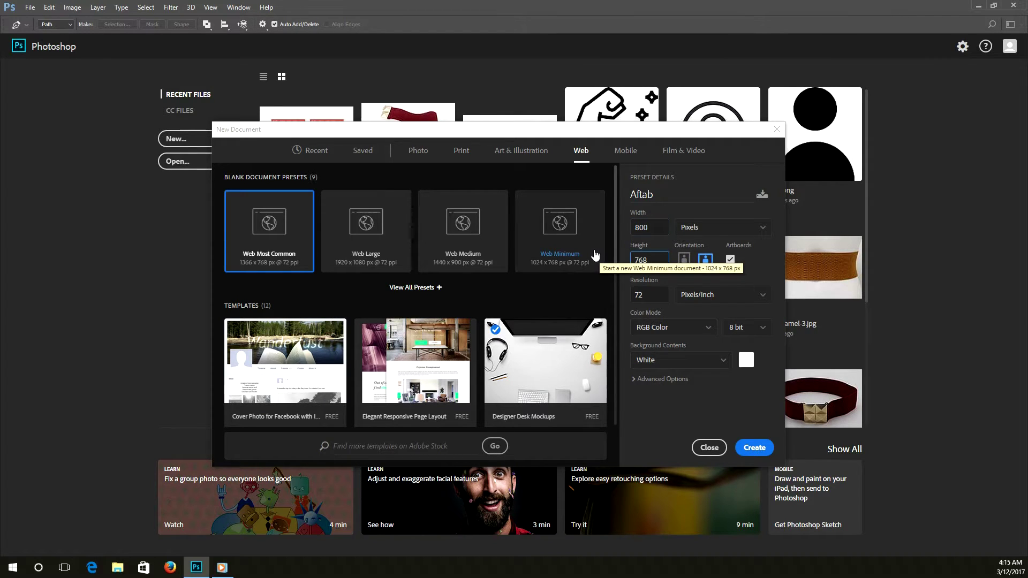
text(500)
click(747, 453)
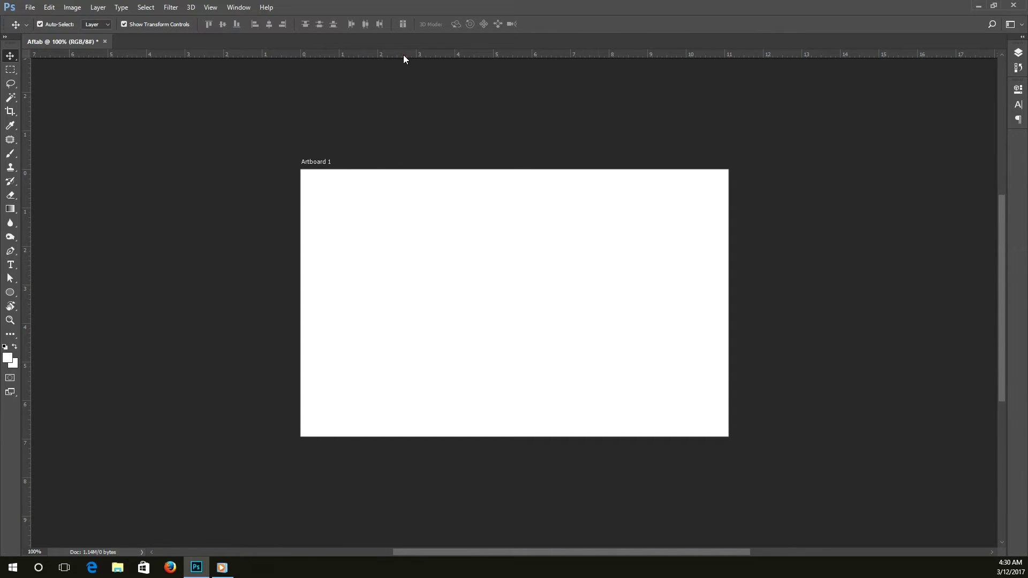
Step: Drag out one horizontal guide across the upper artboard and two vertical guides near its left side
drag(429, 55, 442, 223)
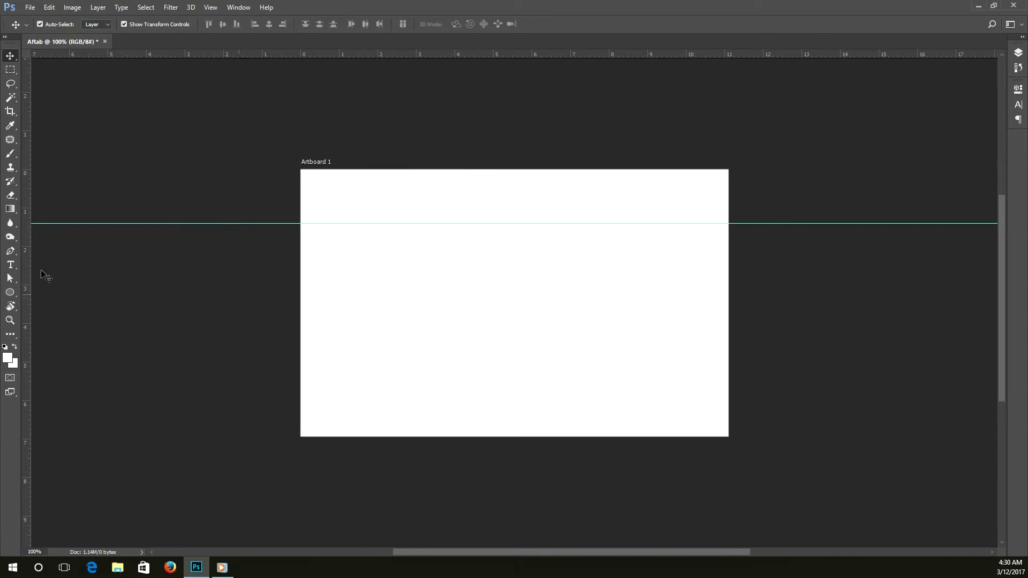
drag(27, 266, 373, 287)
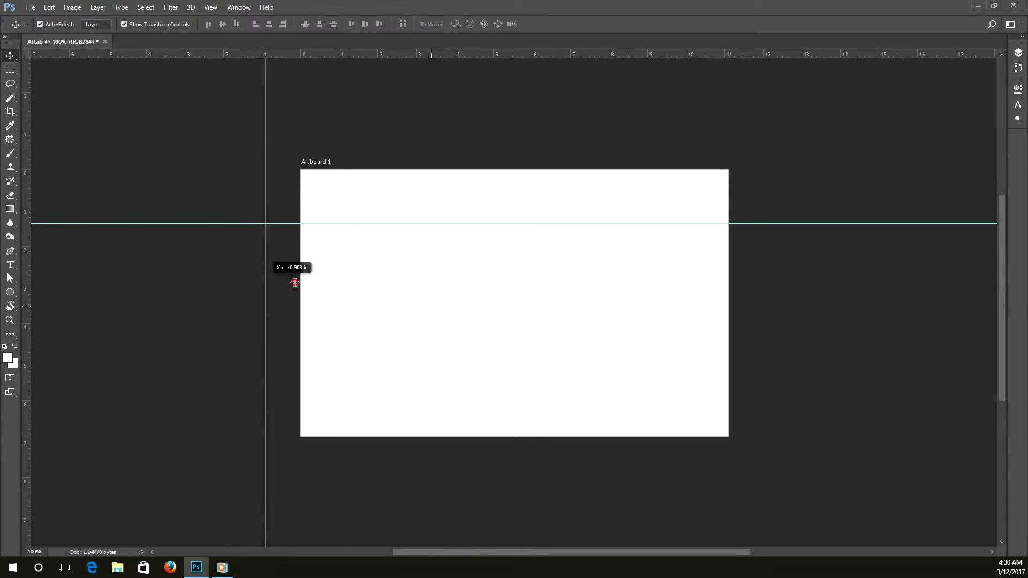
drag(373, 287, 372, 289)
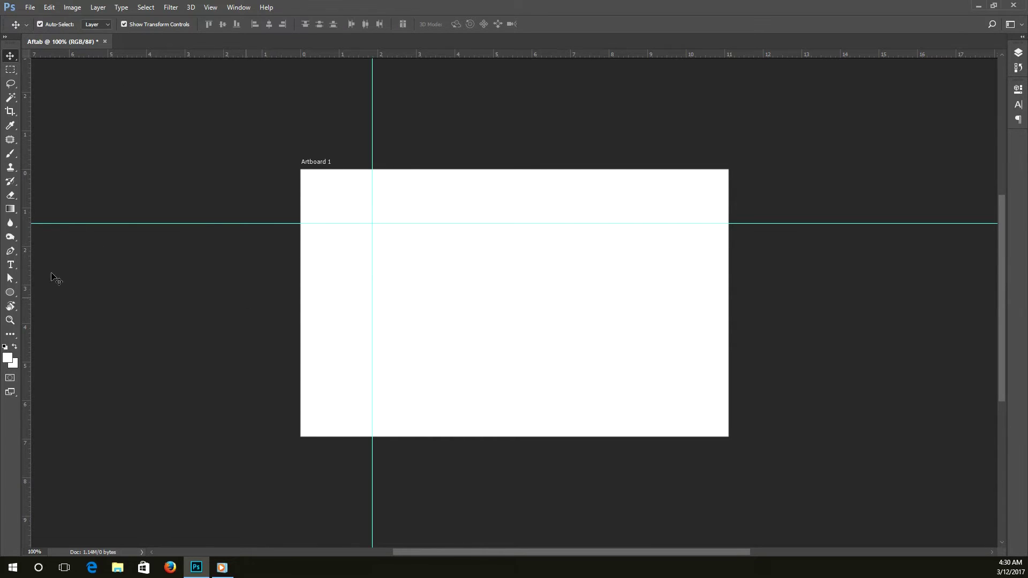
drag(27, 267, 400, 292)
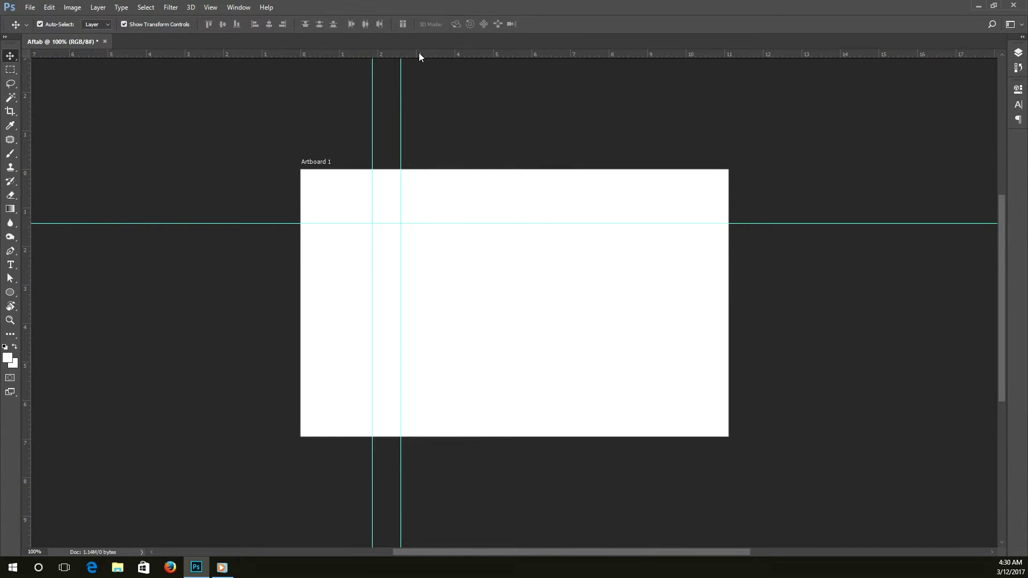
Step: Switch the ruler units to pixels and briefly zoom in on the artboard's top-left corner
right_click(439, 53)
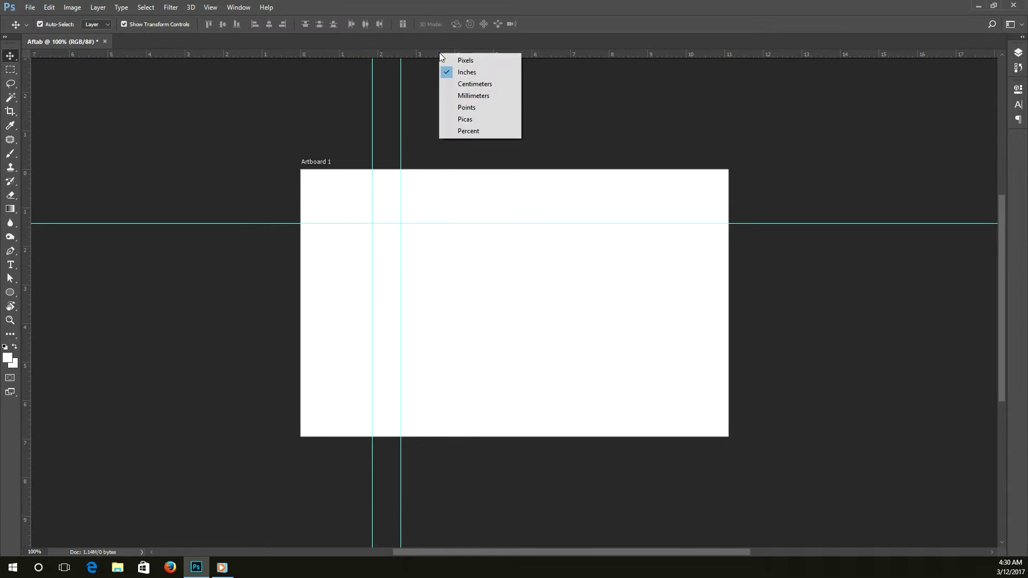
click(473, 61)
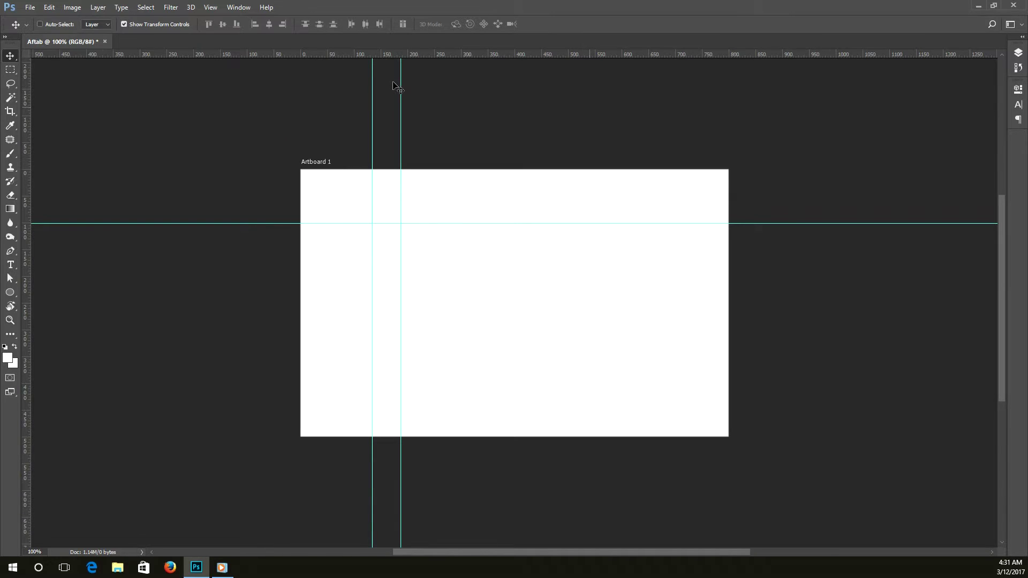
key(ctrl+plus)
key(ctrl+plus)
drag(332, 121, 523, 321)
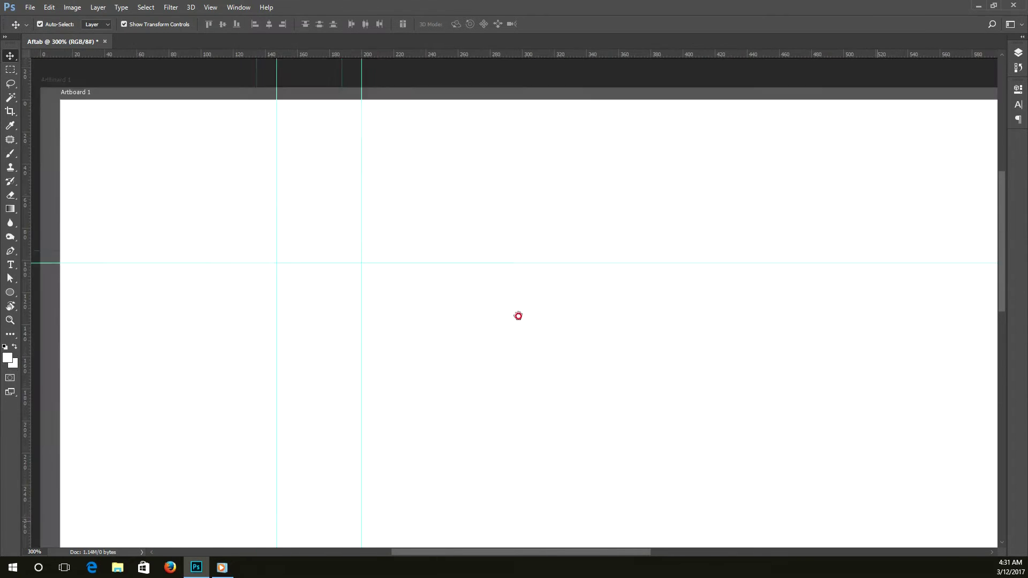
key(ctrl)
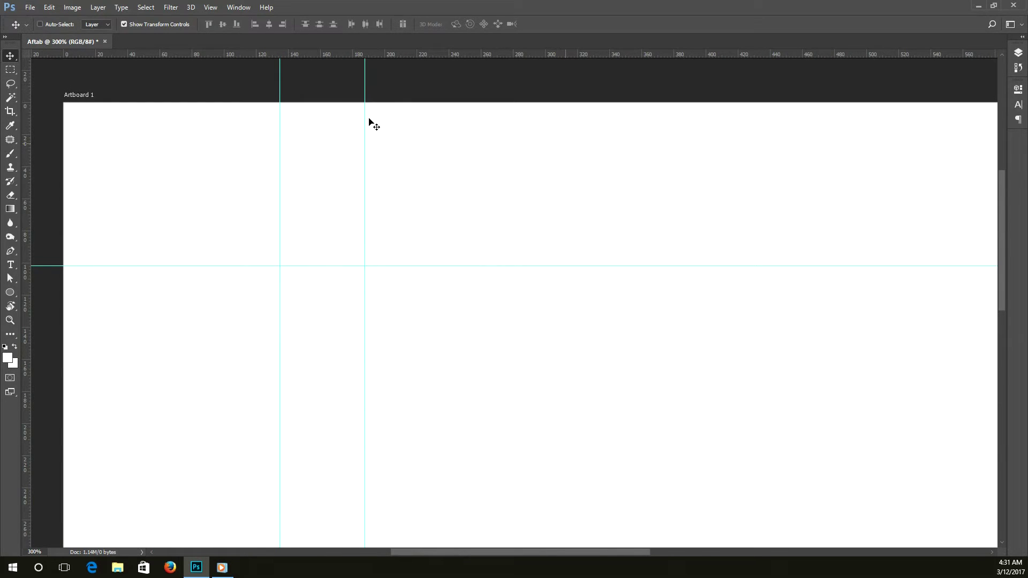
key(ctrl+minus)
key(ctrl+minus)
Step: Zoom the artboard to 300% with the Zoom tool, then back out to 100%
click(9, 320)
click(568, 288)
click(569, 288)
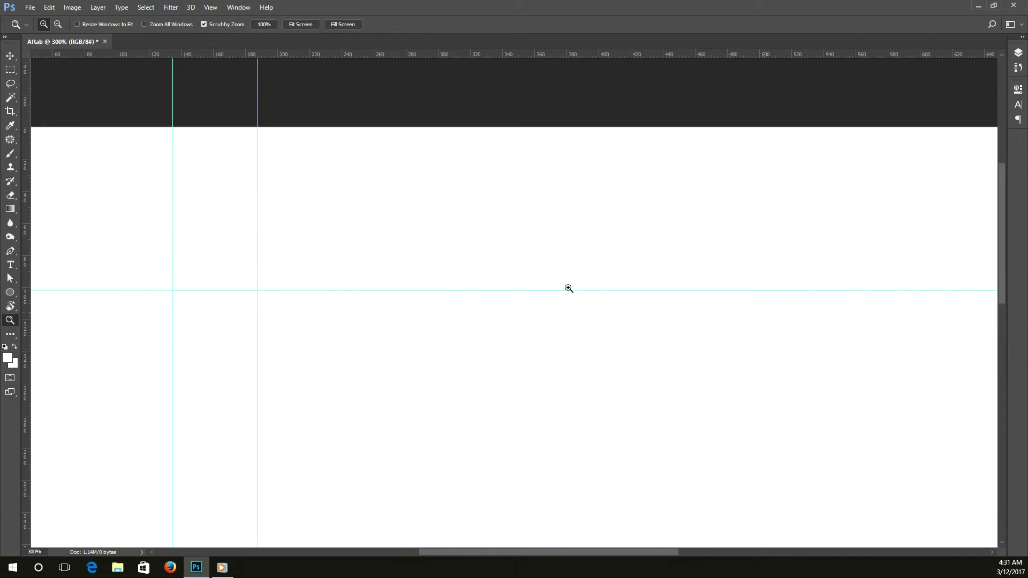
ctrl+click(569, 289)
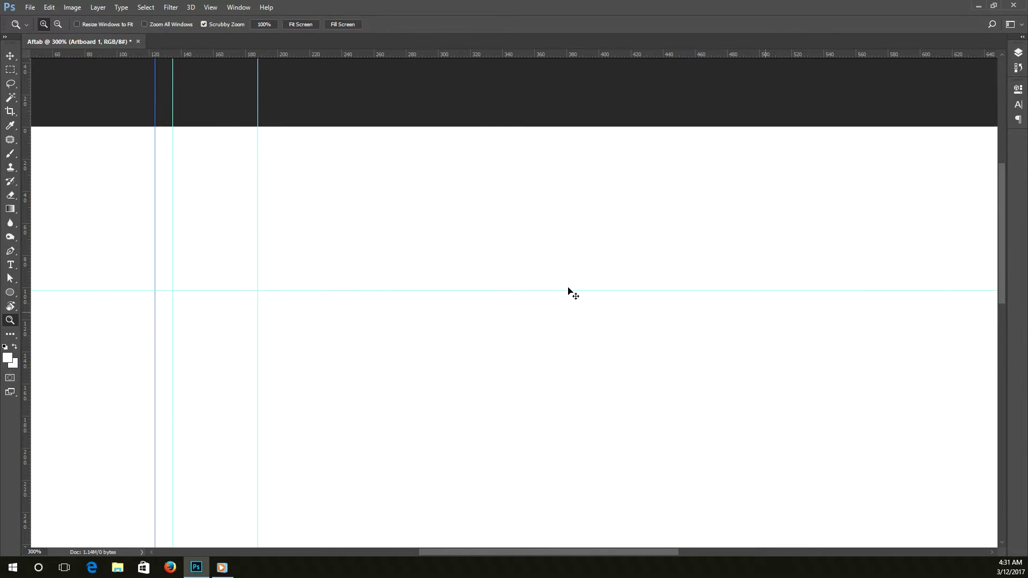
key(alt)
alt+click(568, 264)
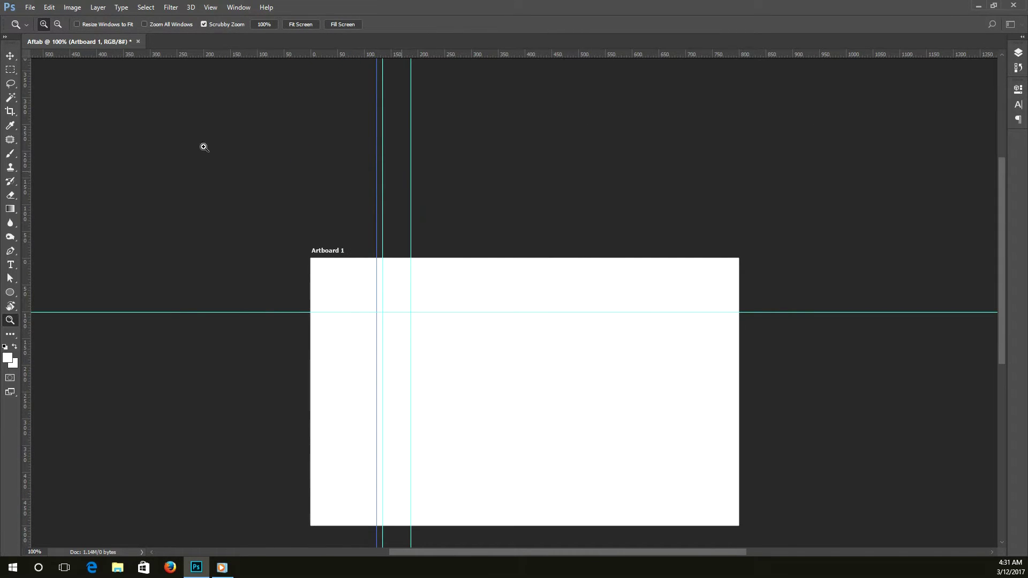
click(11, 57)
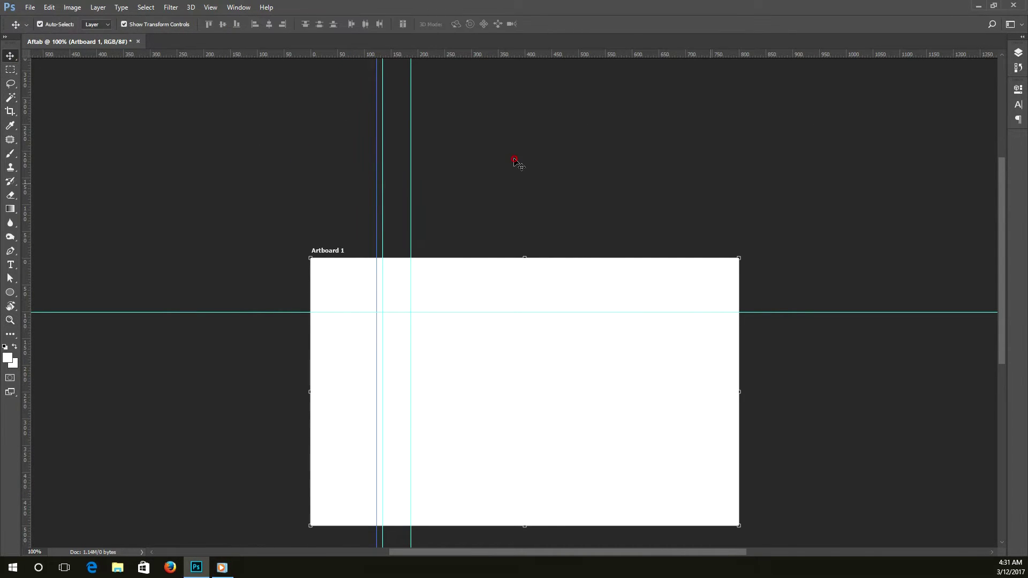
Step: Replace the left vertical guide with one nearer the artboard edge, then toggle guides off and on
click(516, 162)
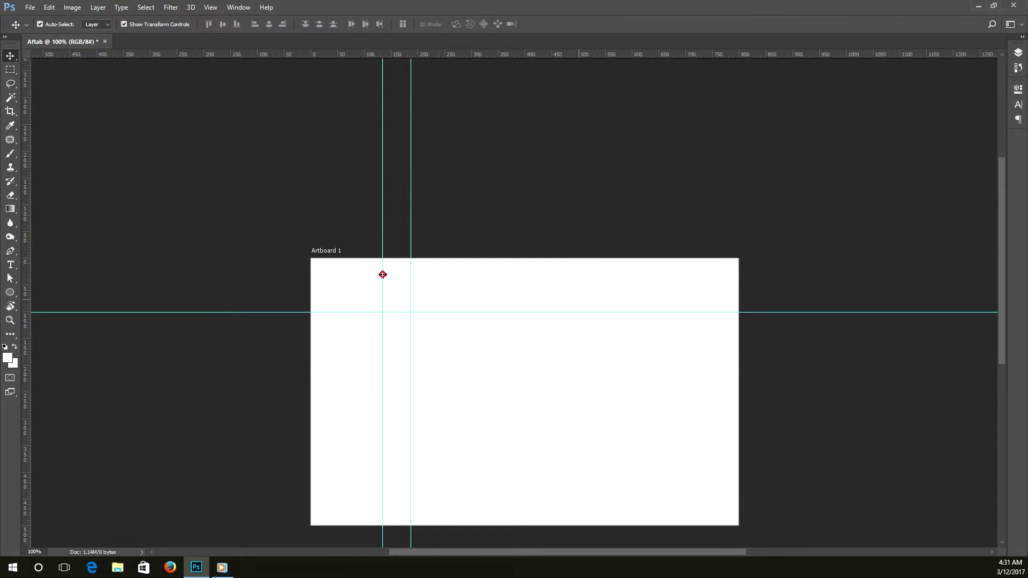
drag(382, 275, 26, 277)
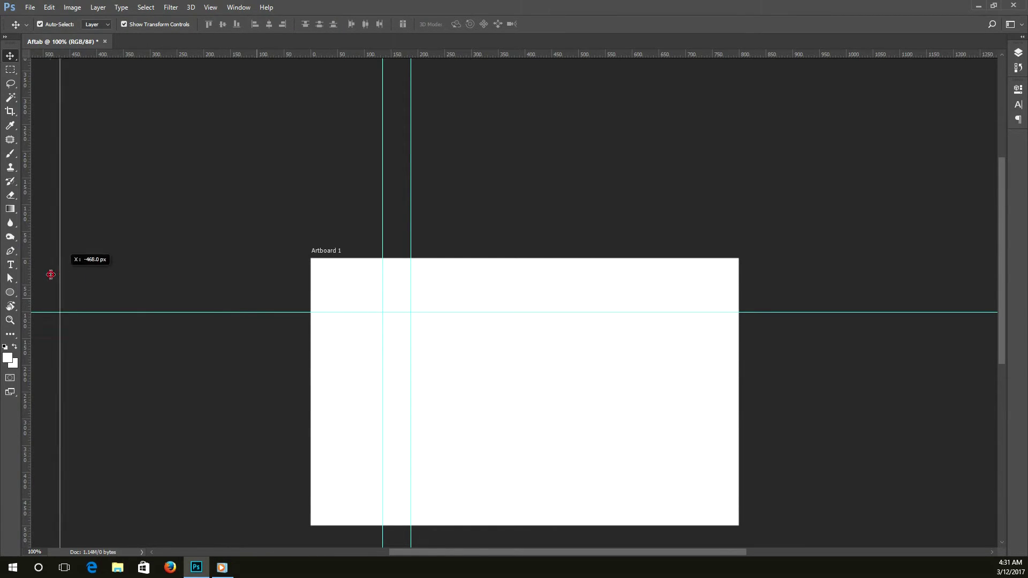
drag(26, 277, 27, 280)
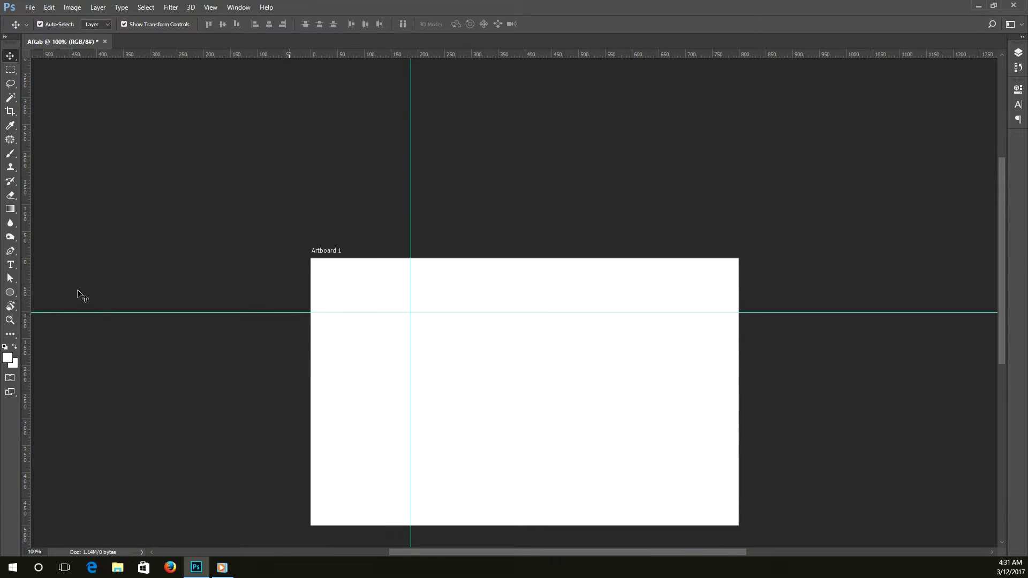
drag(25, 201, 368, 236)
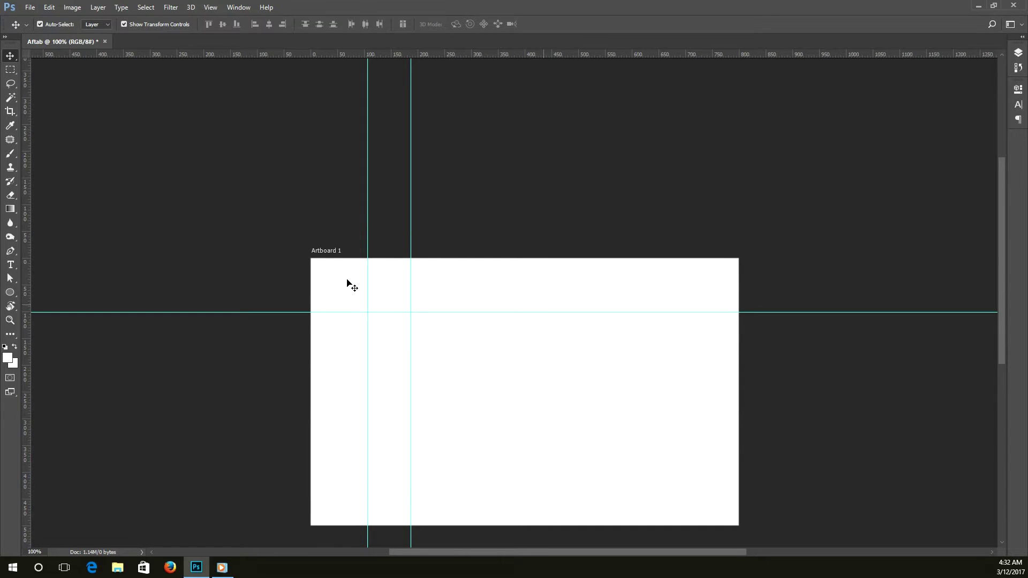
key(ctrl+semicolon)
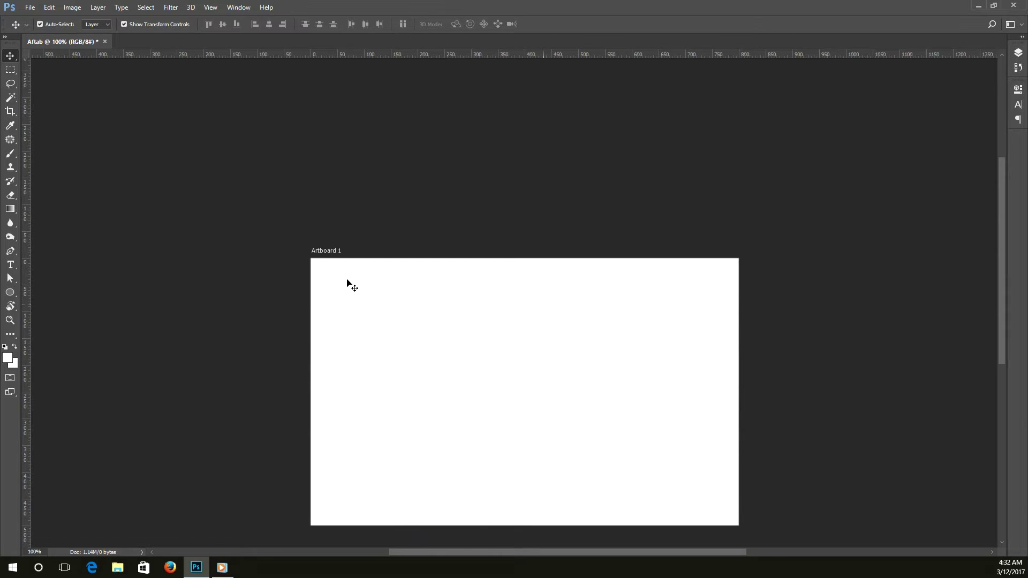
key(ctrl+semicolon)
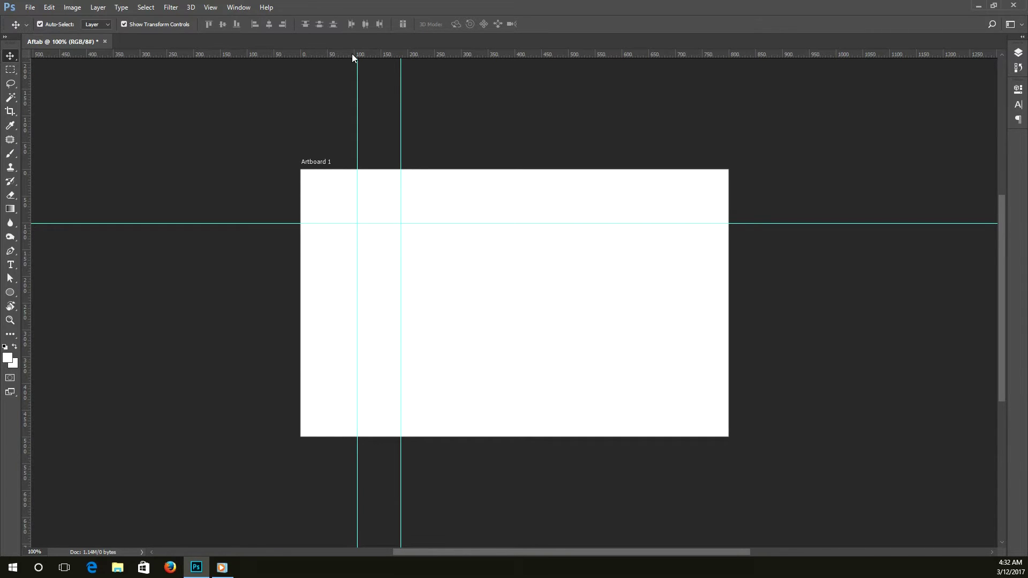
Step: Turn off Rulers from the View menu
click(209, 7)
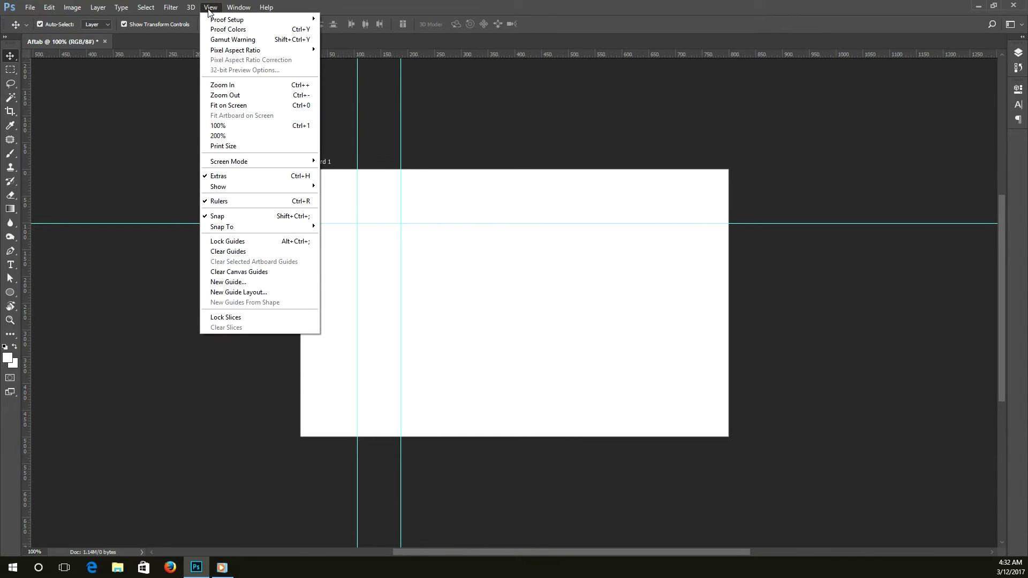
click(214, 201)
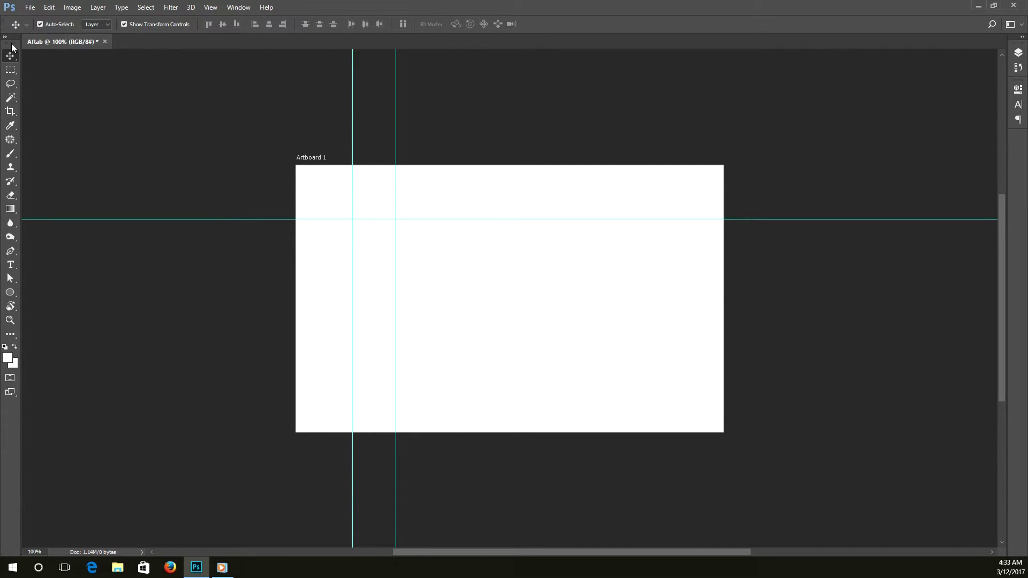
Step: Float the Tools panel, try a two-column layout, then redock it at the left edge
drag(12, 46, 143, 121)
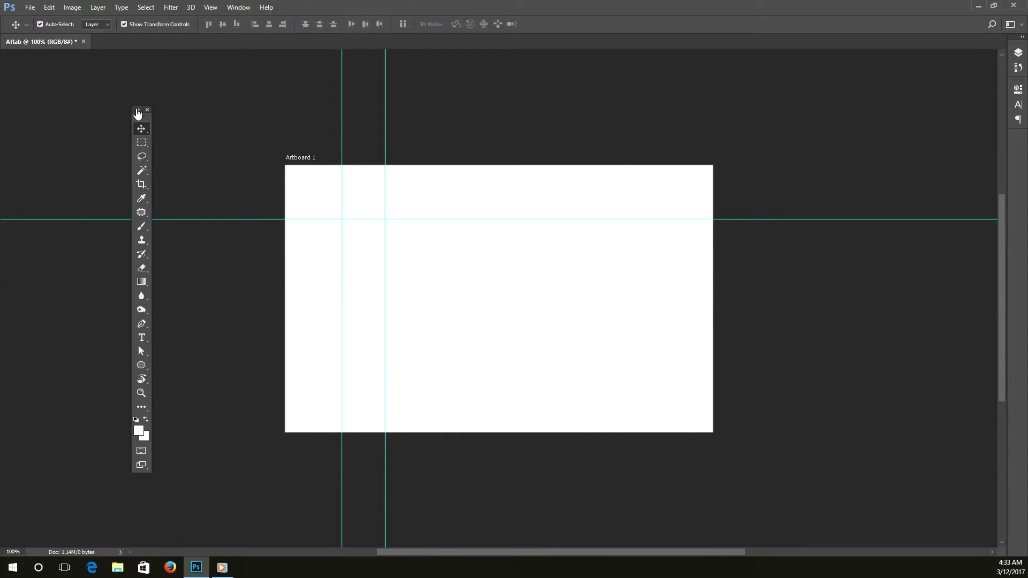
click(137, 111)
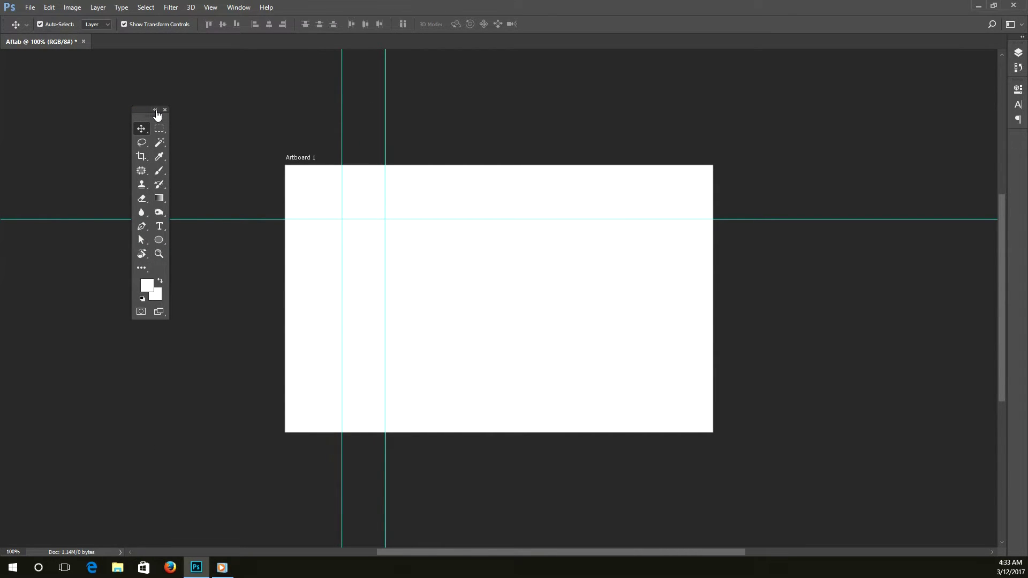
click(156, 110)
drag(145, 119, 20, 64)
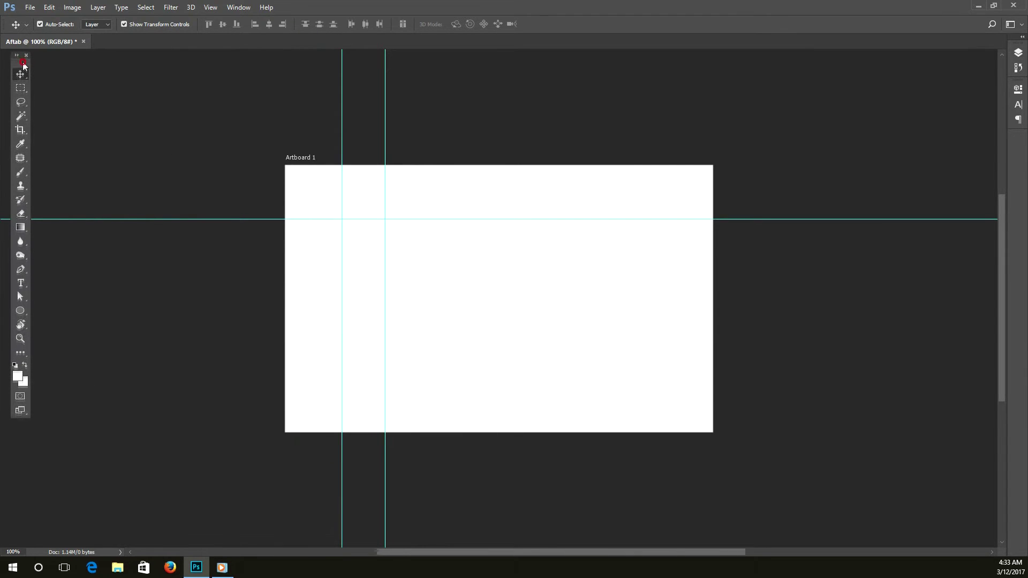
drag(16, 65, 20, 67)
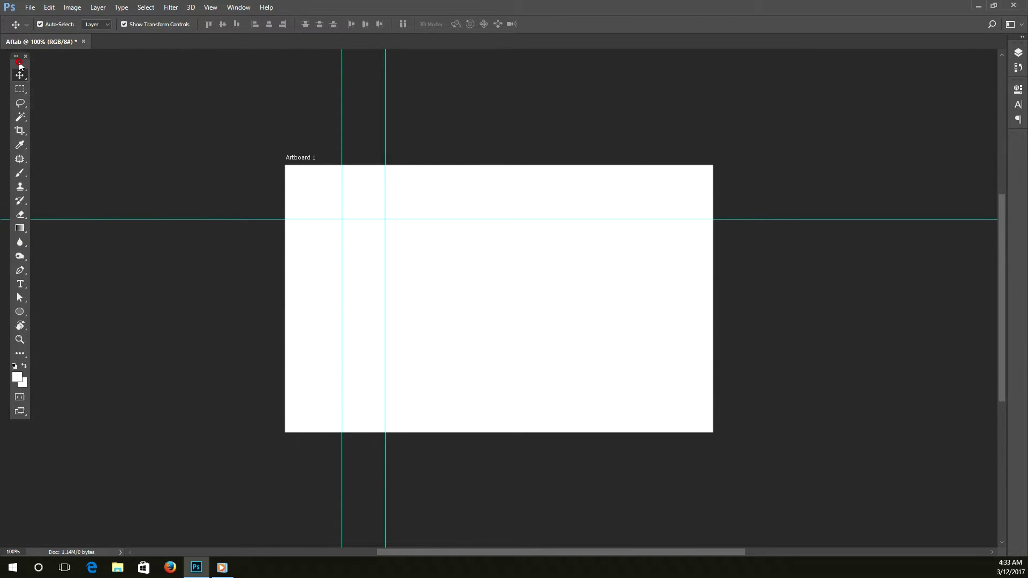
Step: Move the options bar to the window bottom and back to the top
drag(4, 24, 5, 532)
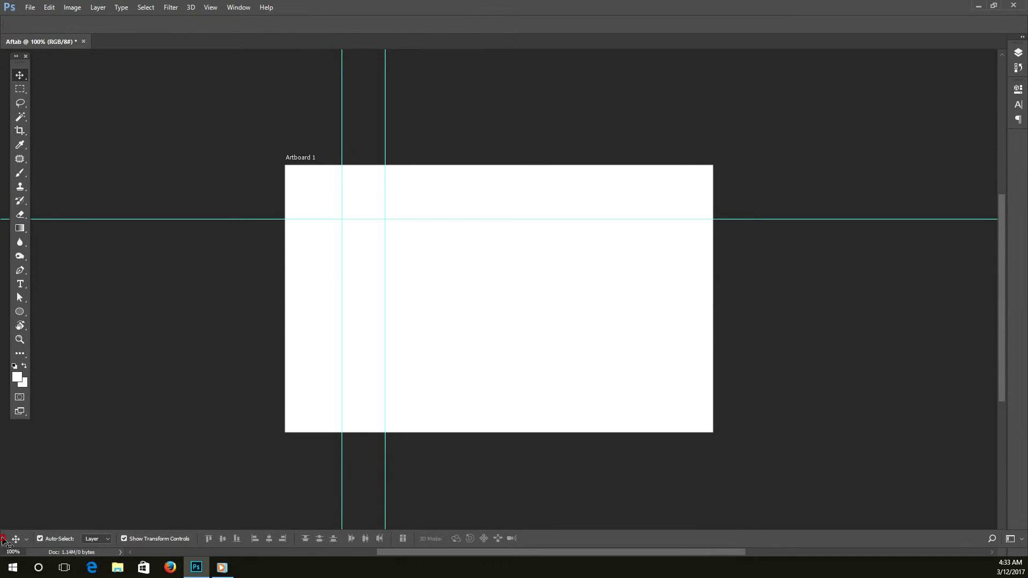
drag(5, 533, 1, 542)
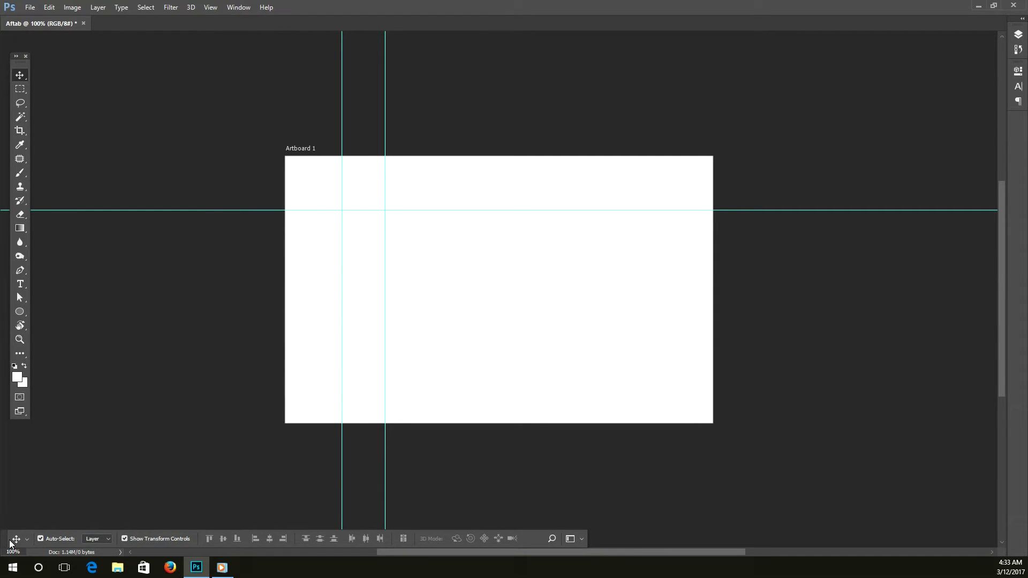
drag(7, 542, 15, 24)
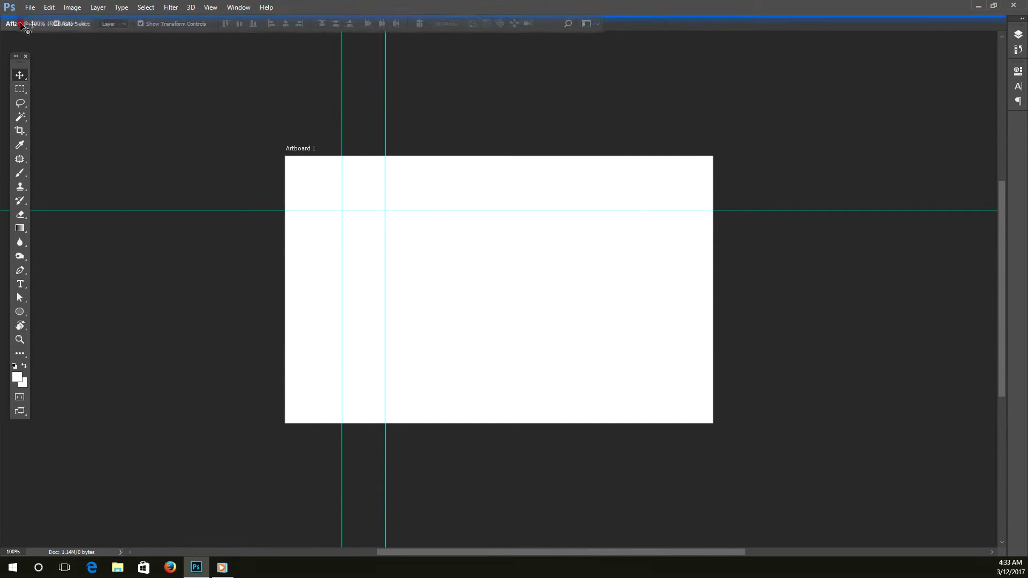
drag(12, 24, 13, 24)
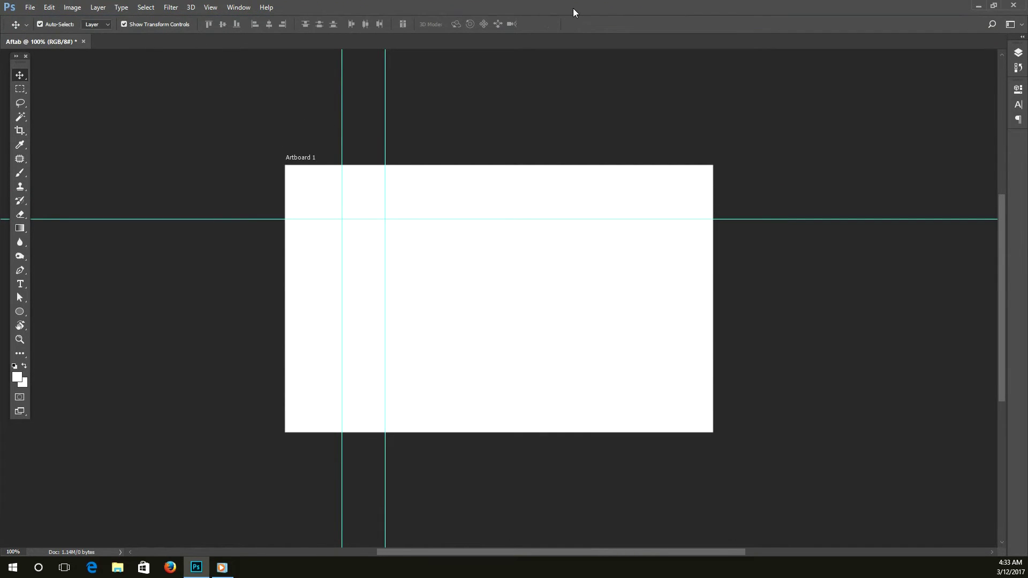
Step: Rearrange the side panels and dock the Character and Paragraph panels into the right column
drag(1016, 46, 890, 110)
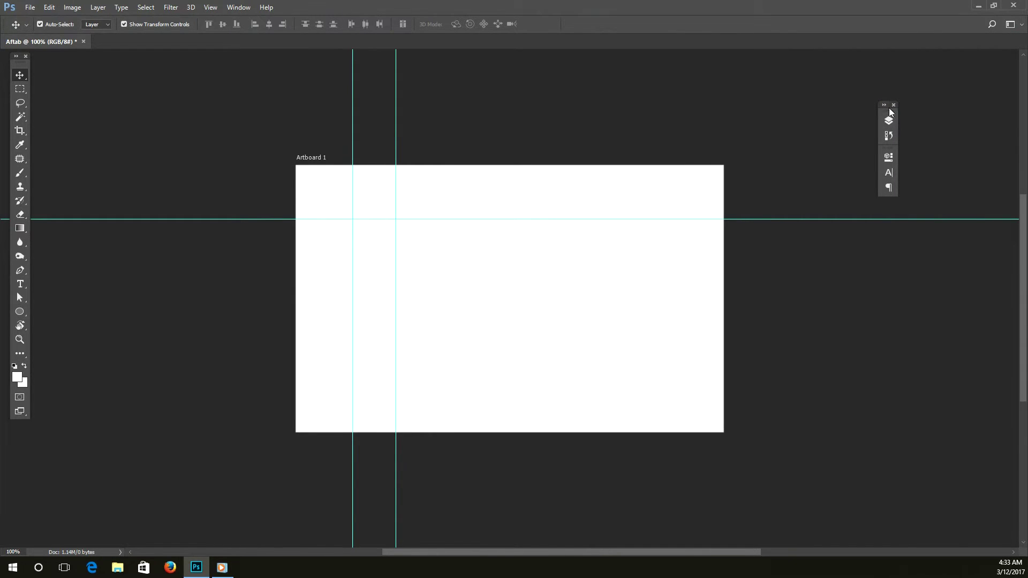
drag(895, 113, 1020, 68)
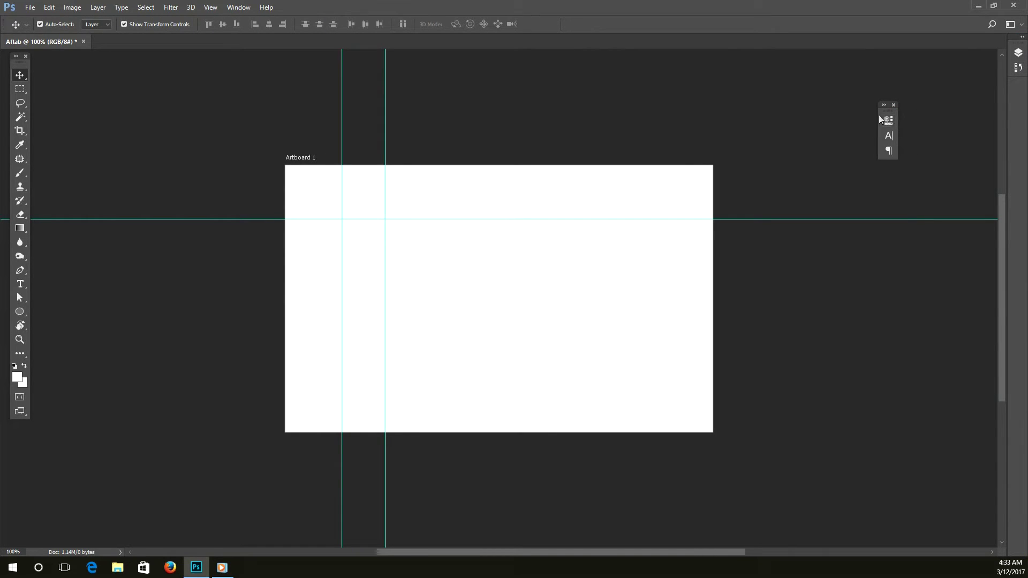
drag(889, 115, 1020, 86)
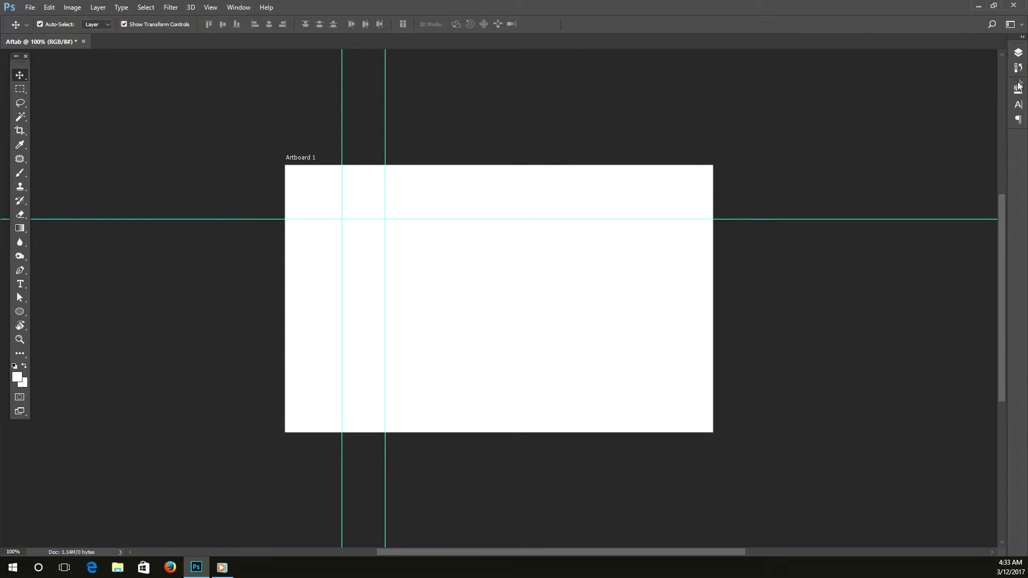
drag(1022, 103, 1019, 109)
click(1019, 110)
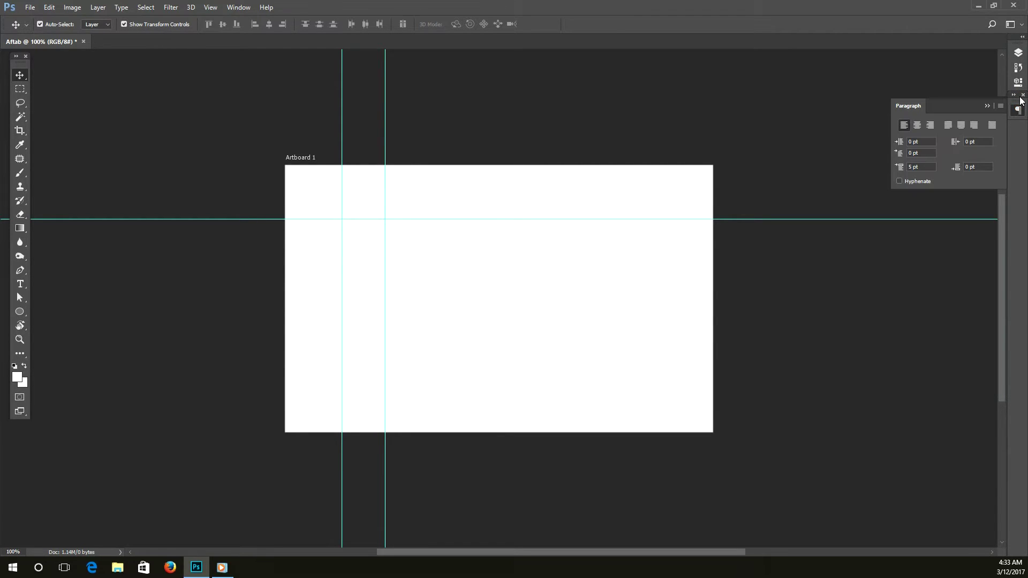
click(1023, 96)
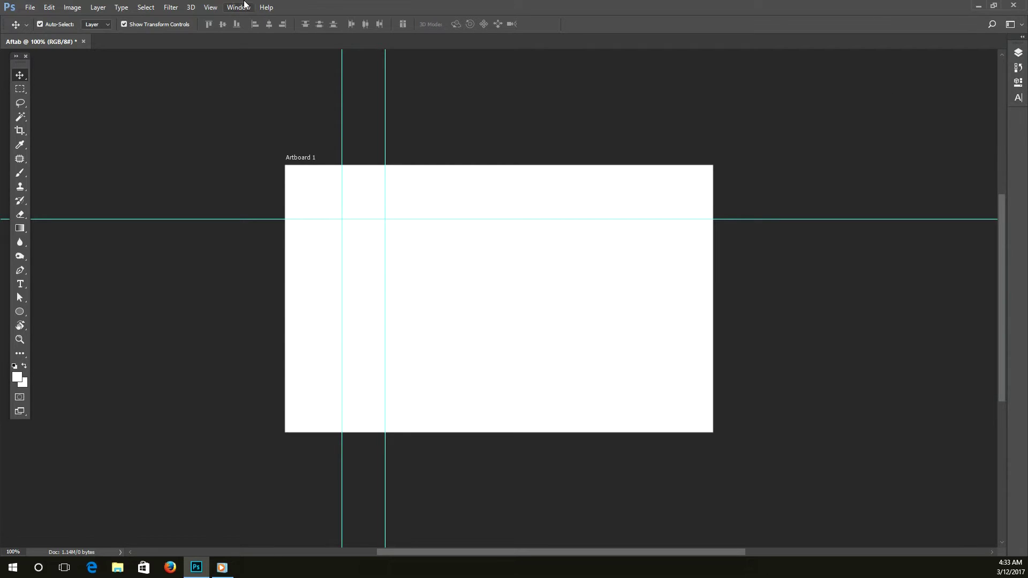
Step: Open Character and Paragraph from the Window menu and collapse them into the dock
click(247, 7)
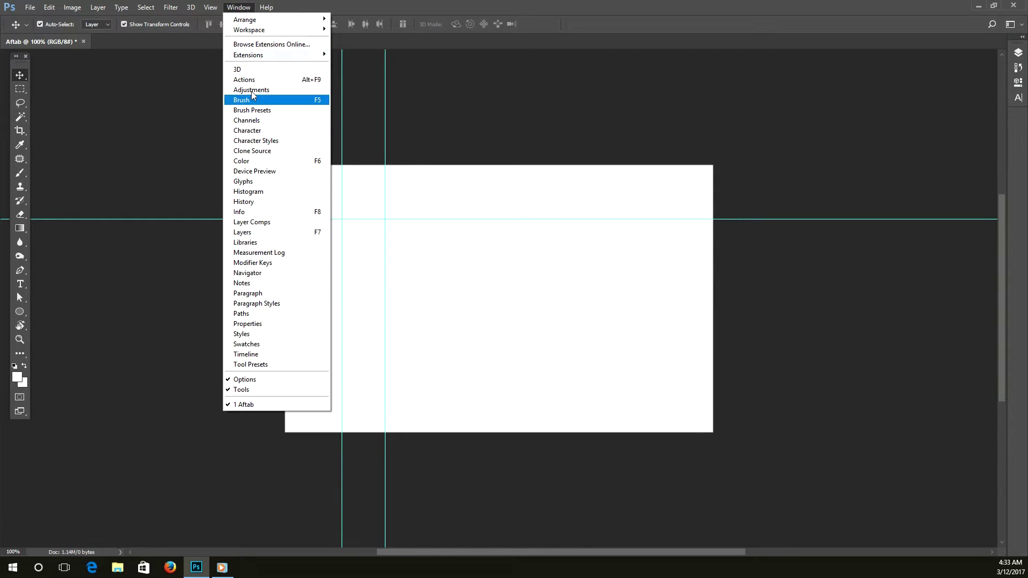
click(268, 132)
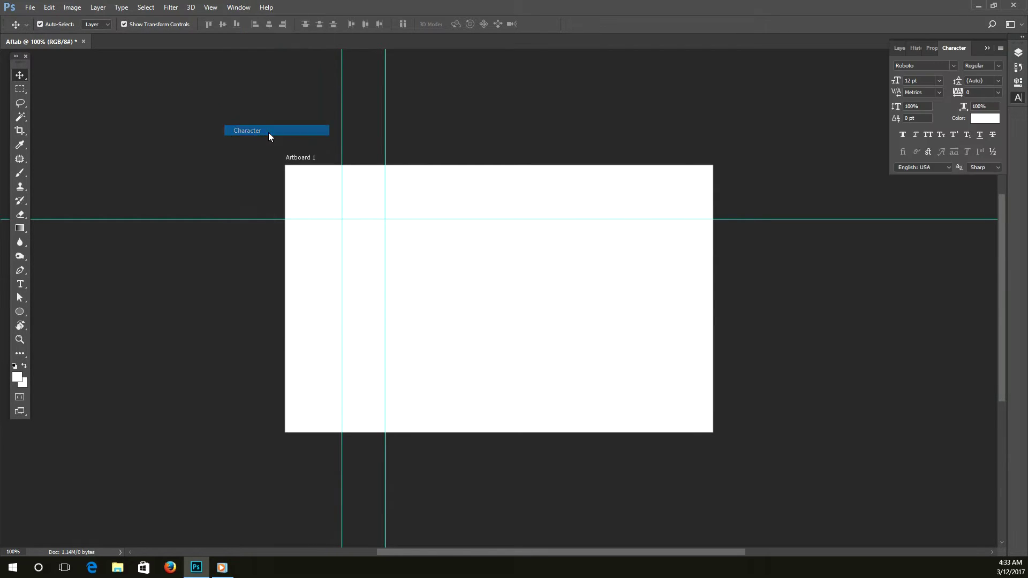
click(987, 49)
click(238, 7)
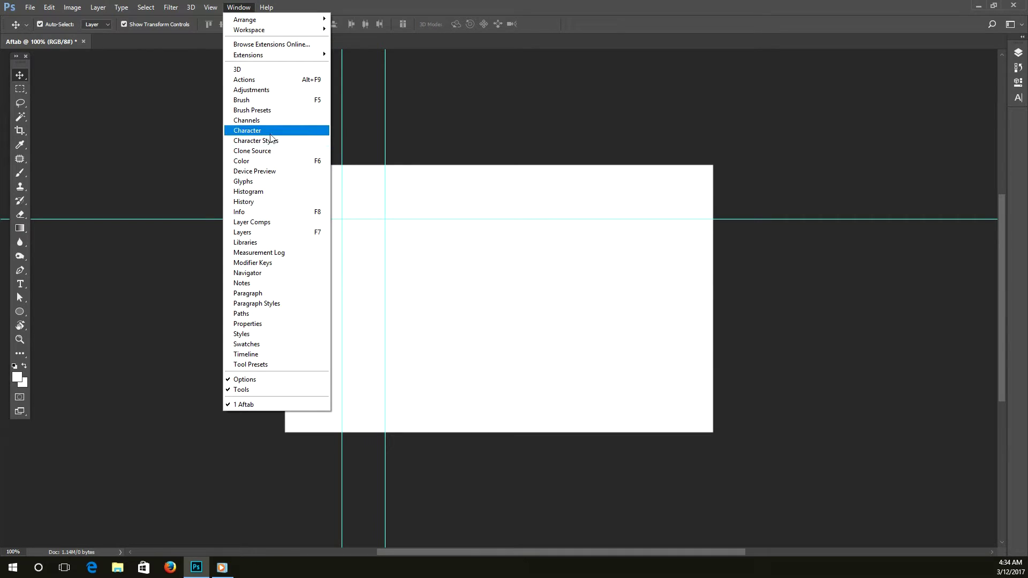
click(267, 294)
click(1017, 110)
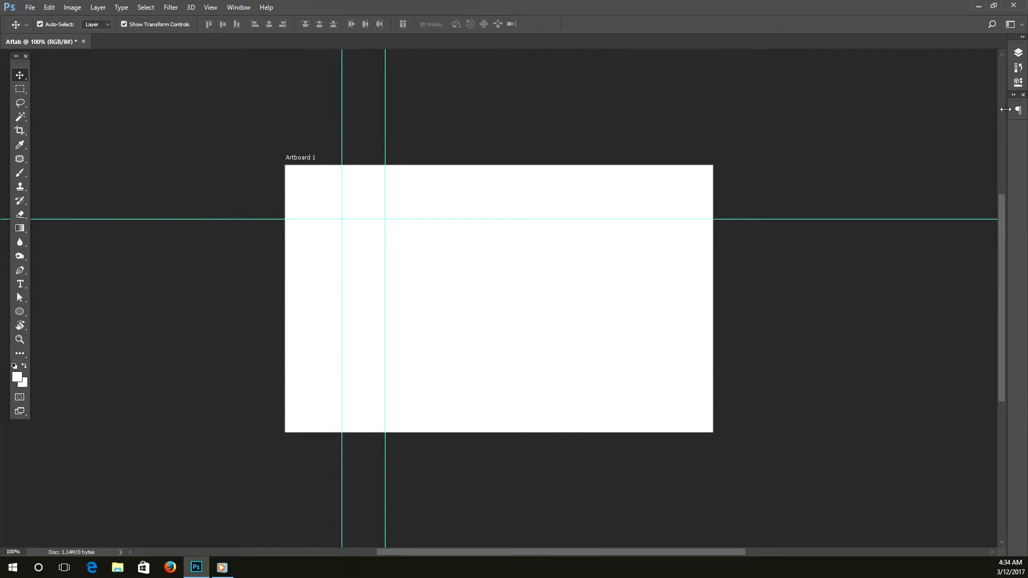
mouse_move(1019, 111)
mouse_down()
mouse_move(956, 126)
mouse_move(1017, 112)
mouse_up()
Step: Clear every guide from the 800 × 500 px Artboard 1 and pick the Rectangle Tool
key(m)
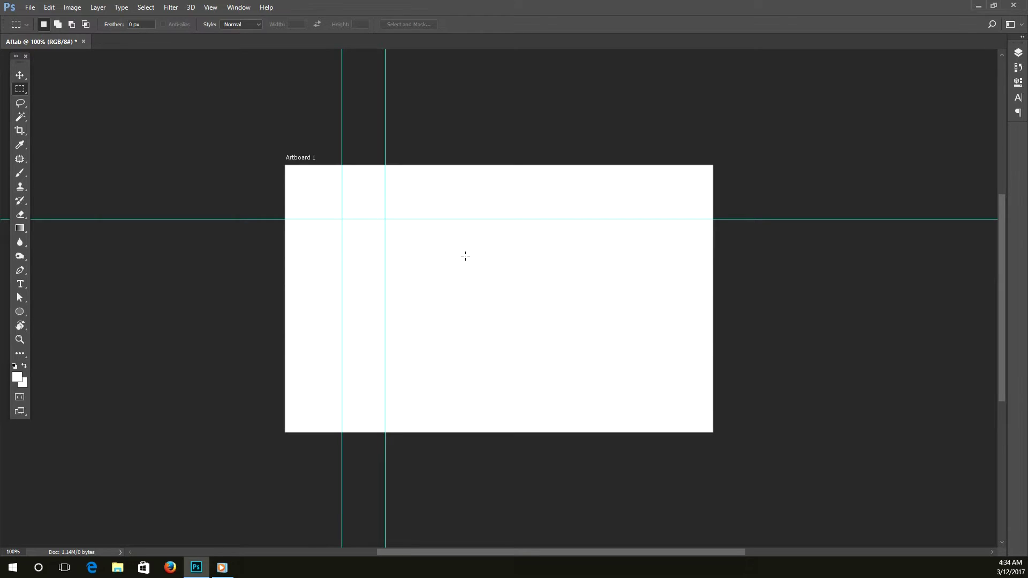
key(v)
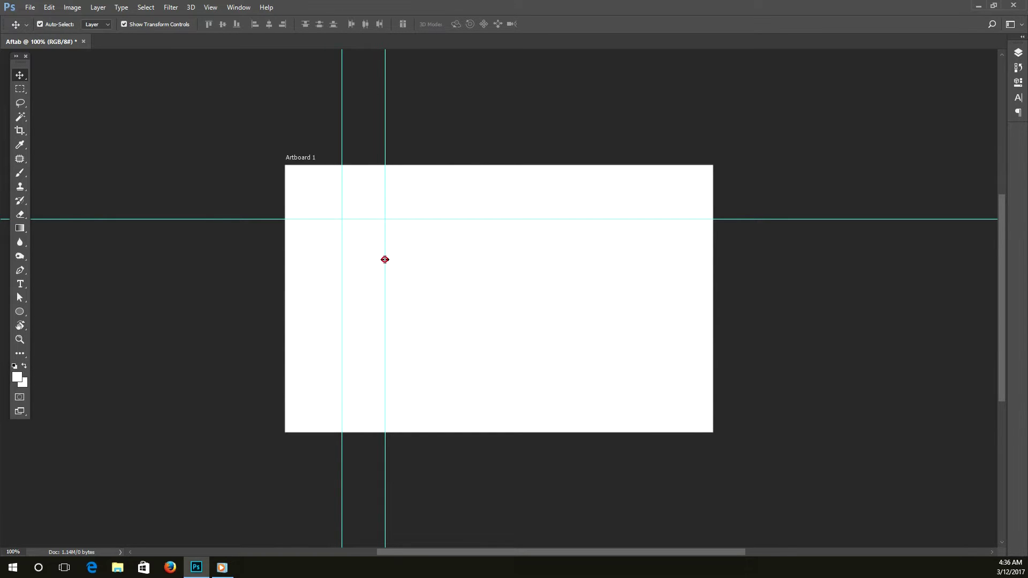
drag(385, 260, 354, 268)
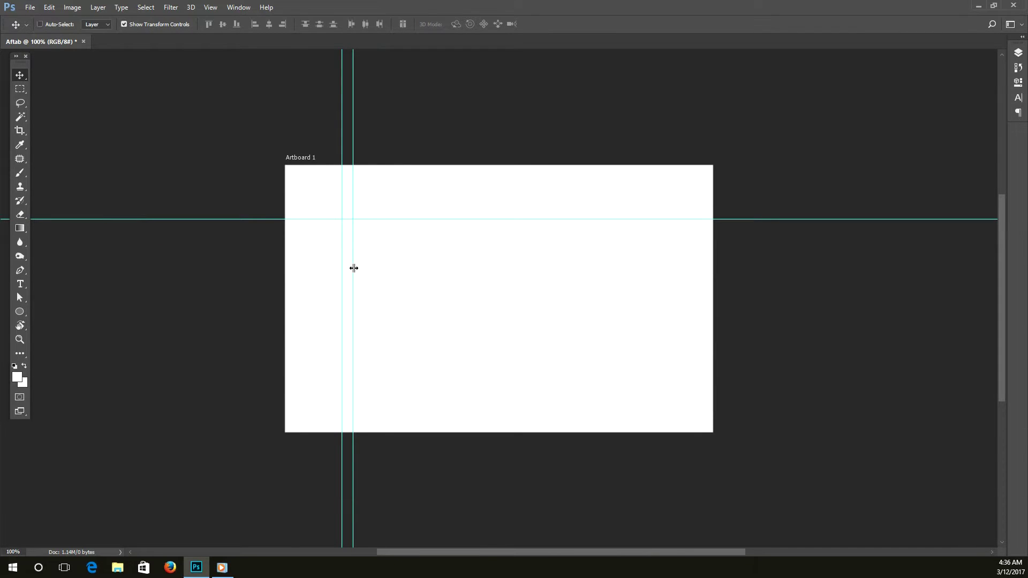
key(ctrl+semicolon)
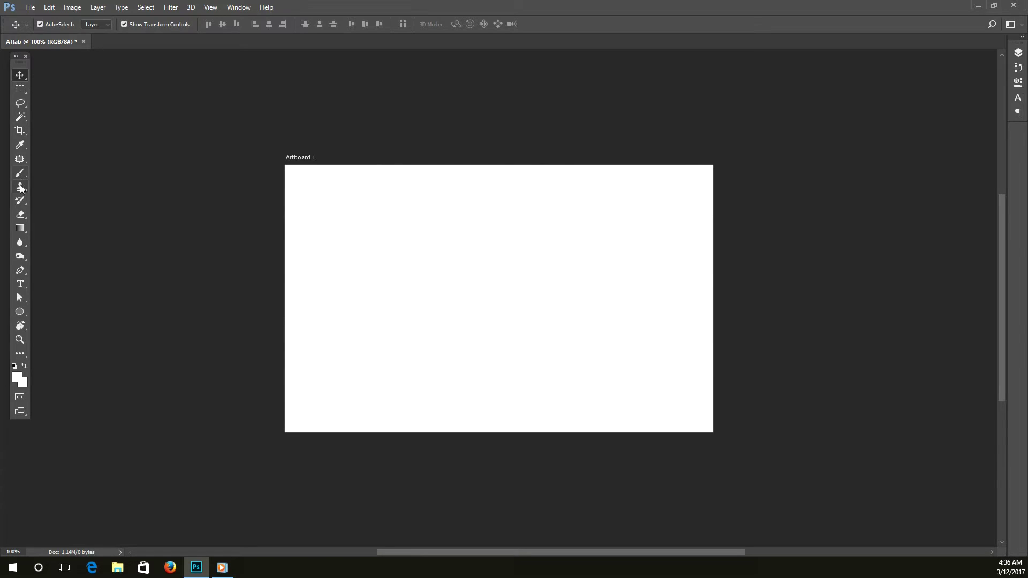
drag(20, 312, 37, 313)
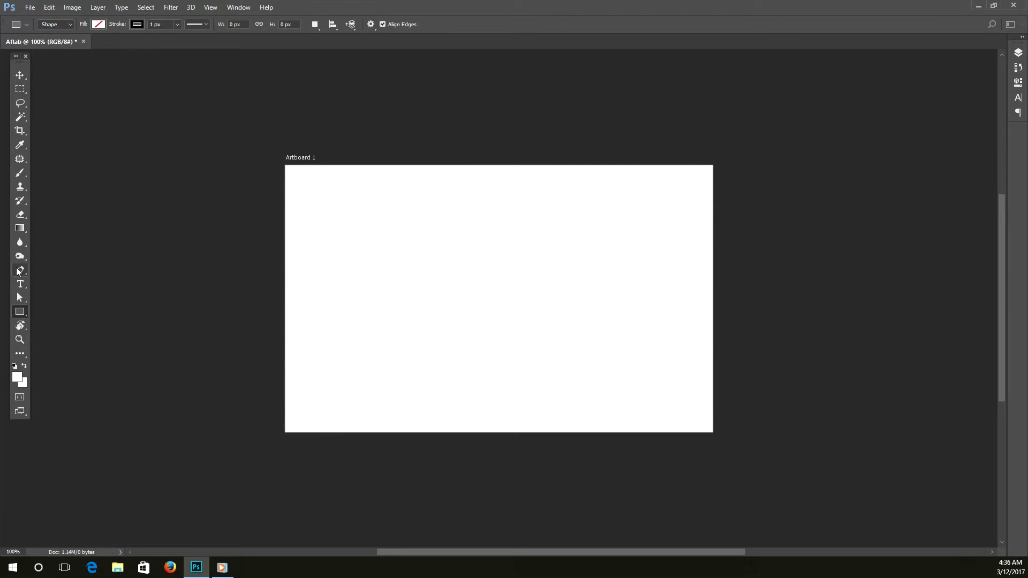
Step: Open Photoshop_UI_App_Design_Example.psd and view it at 100%
click(30, 8)
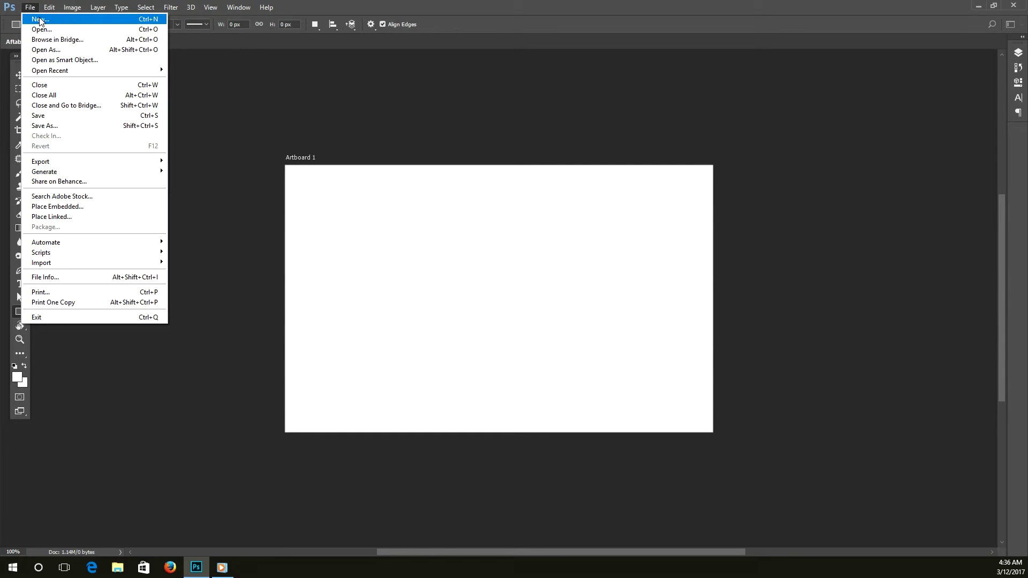
click(42, 29)
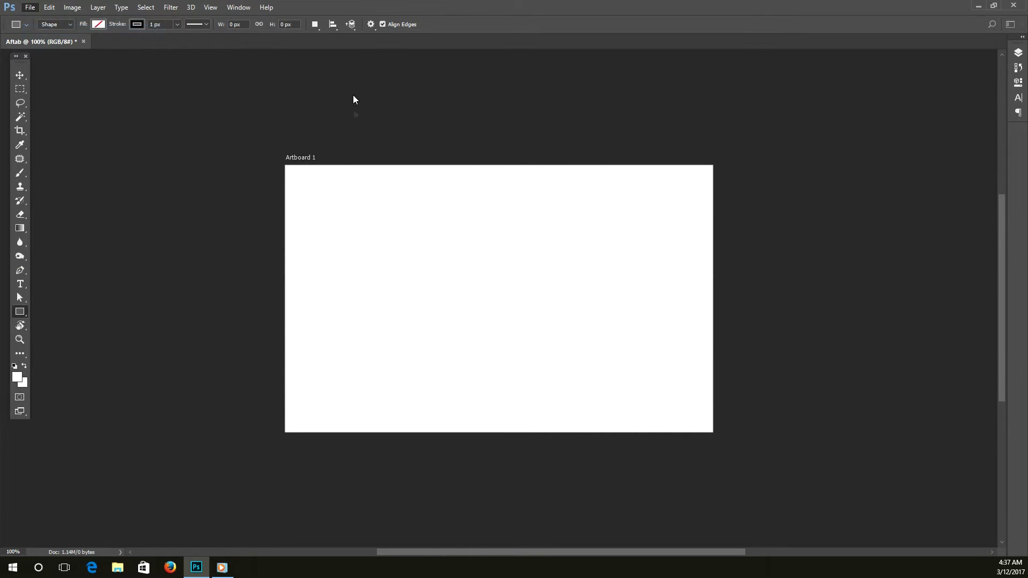
double_click(307, 103)
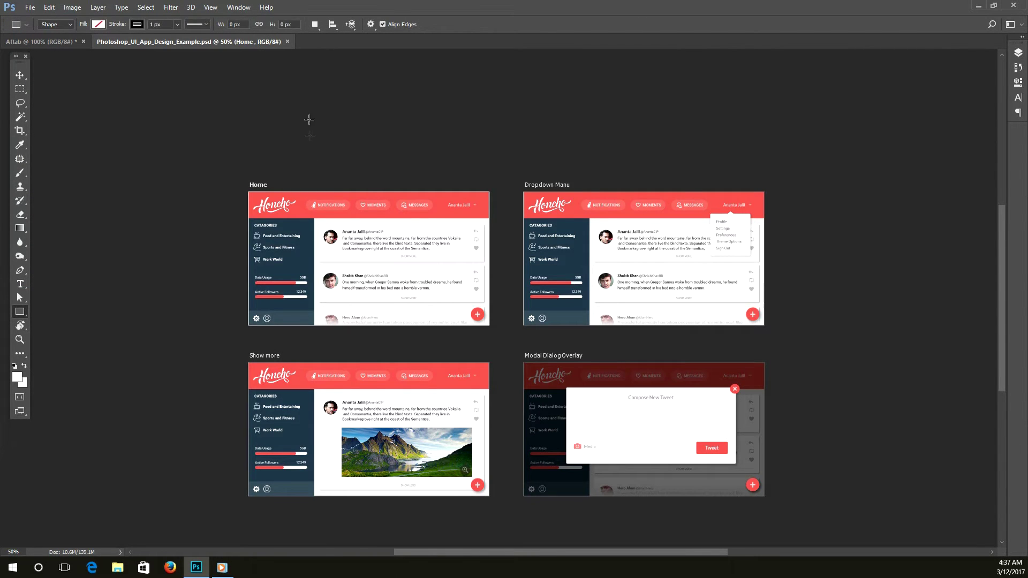
key(ctrl+1)
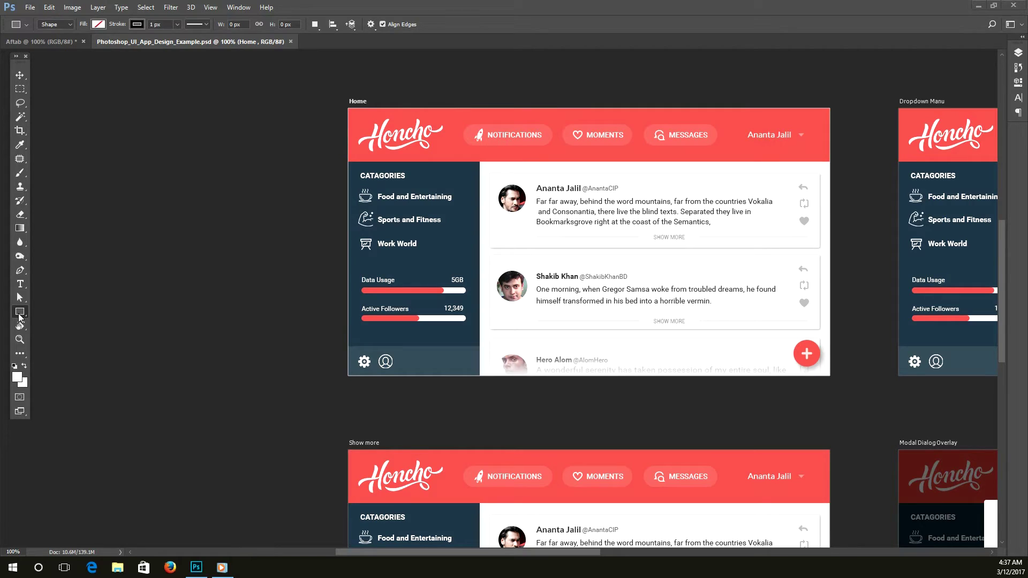
Step: Check the shape tool options, keep the Rectangle tool, and return to the Aftab artboard
click(19, 312)
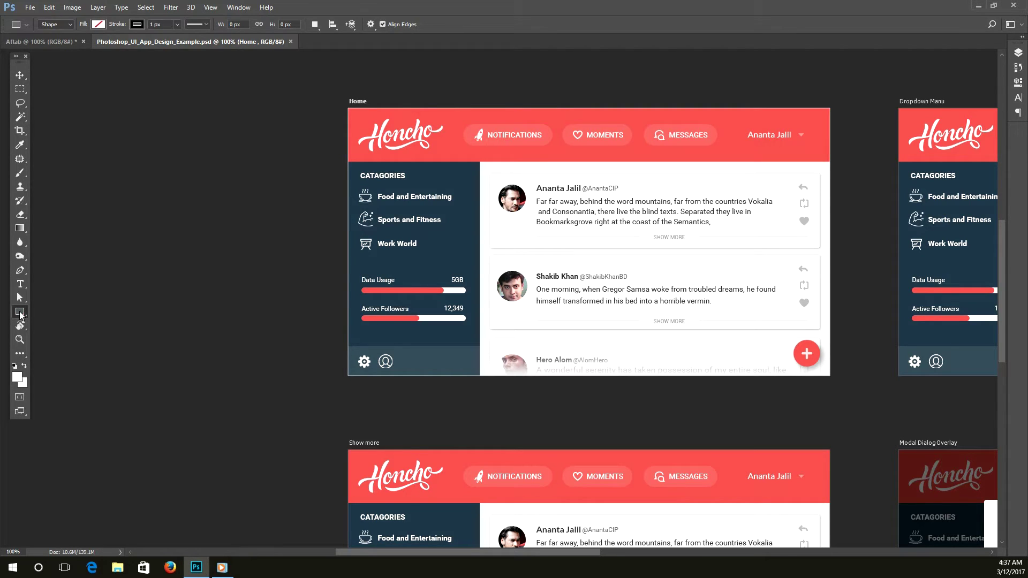
right_click(30, 316)
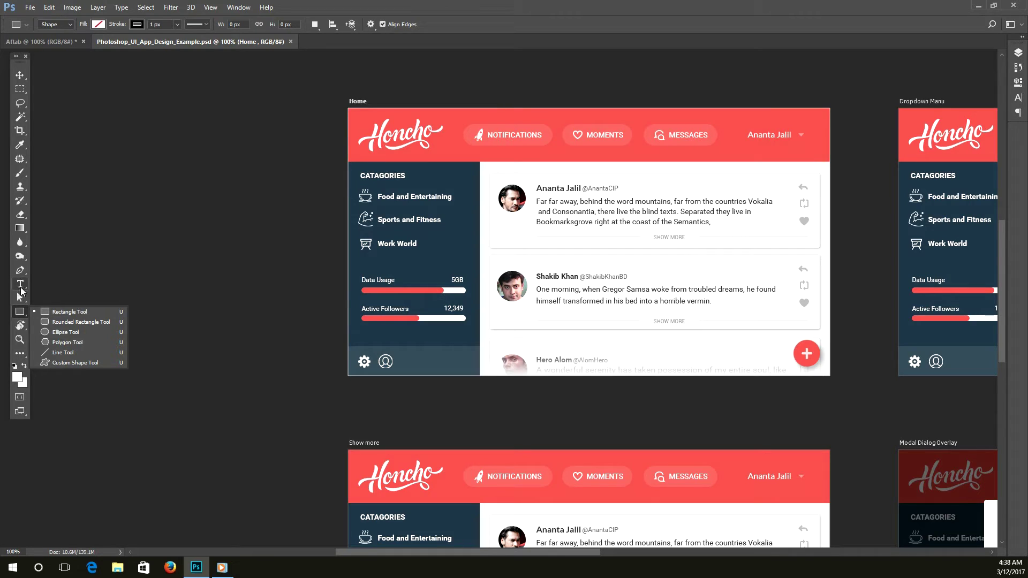
click(53, 312)
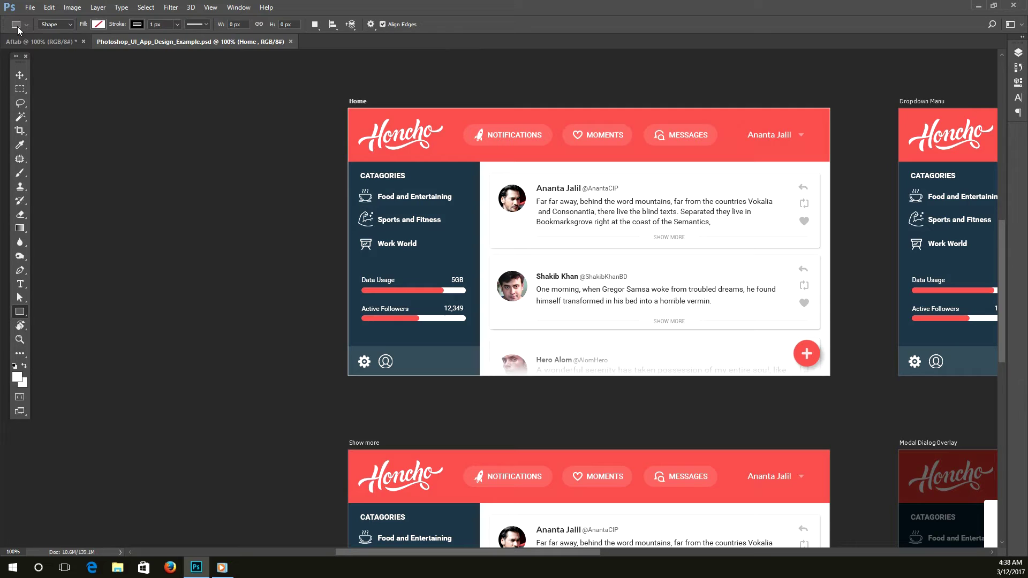
click(54, 42)
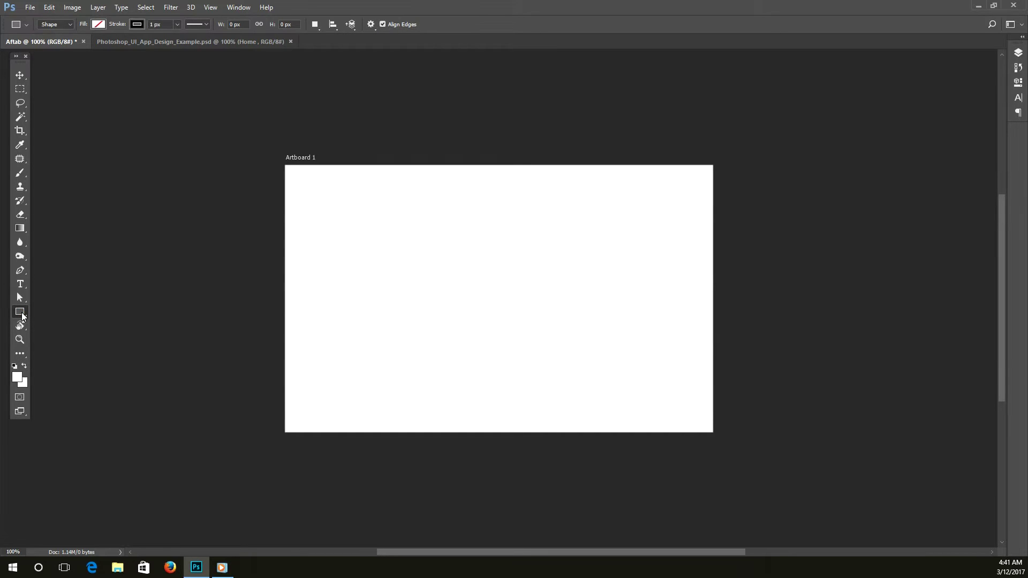
Step: Draw a 744 × 126 px rectangle across the artboard's top and fill it grey
mouse_move(291, 172)
mouse_down()
mouse_move(559, 243)
mouse_move(689, 239)
mouse_up()
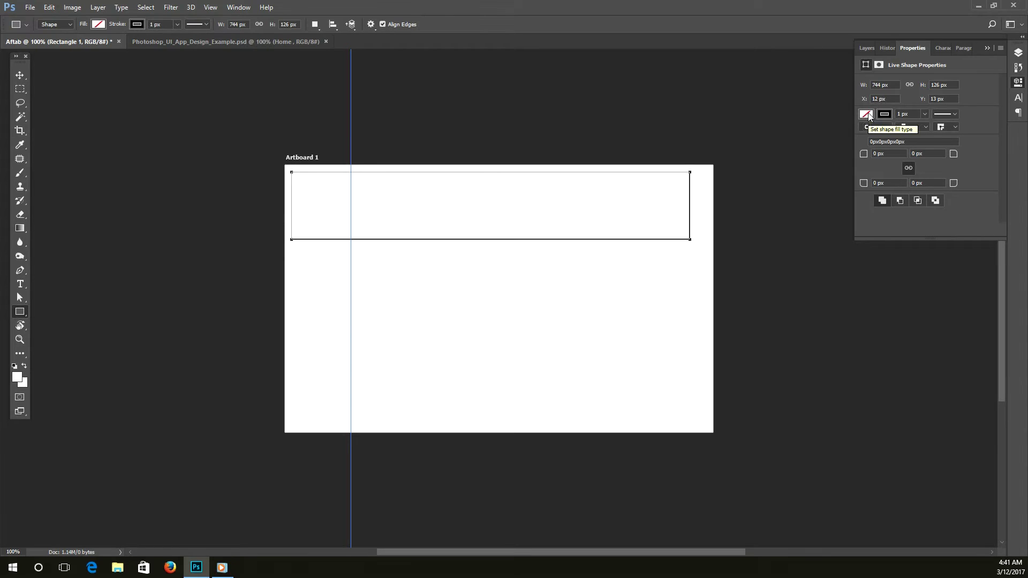
click(869, 115)
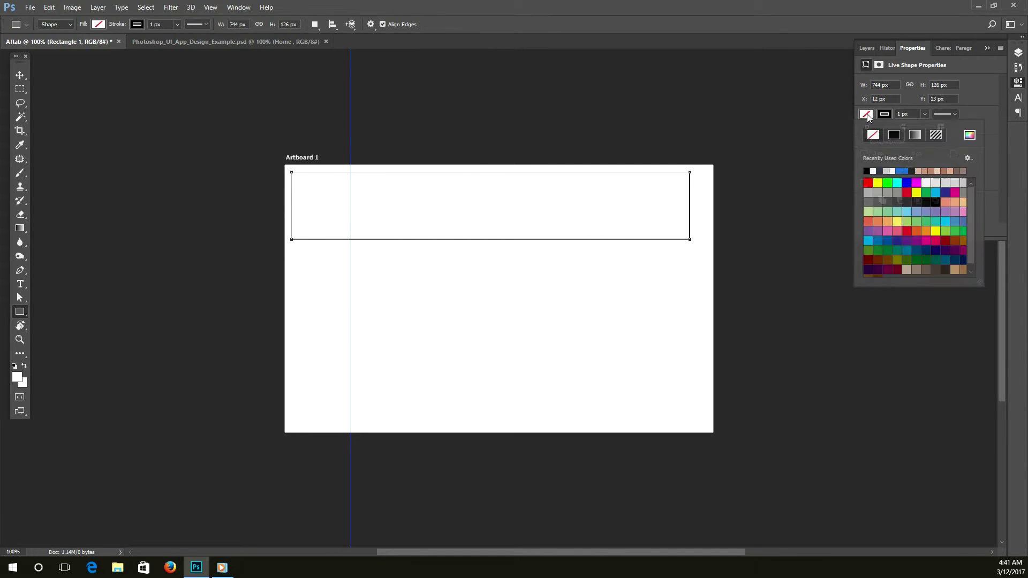
click(868, 117)
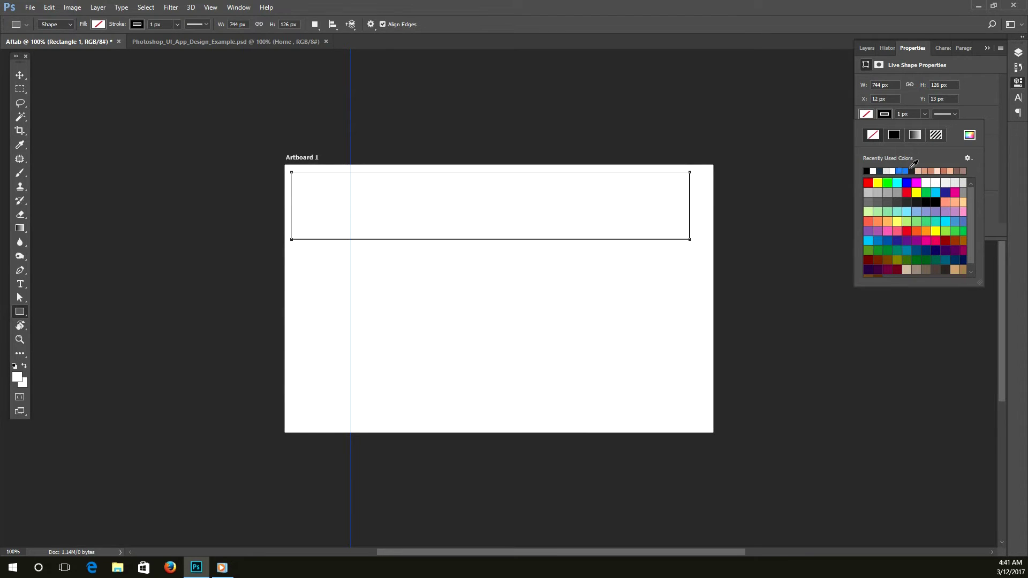
click(963, 193)
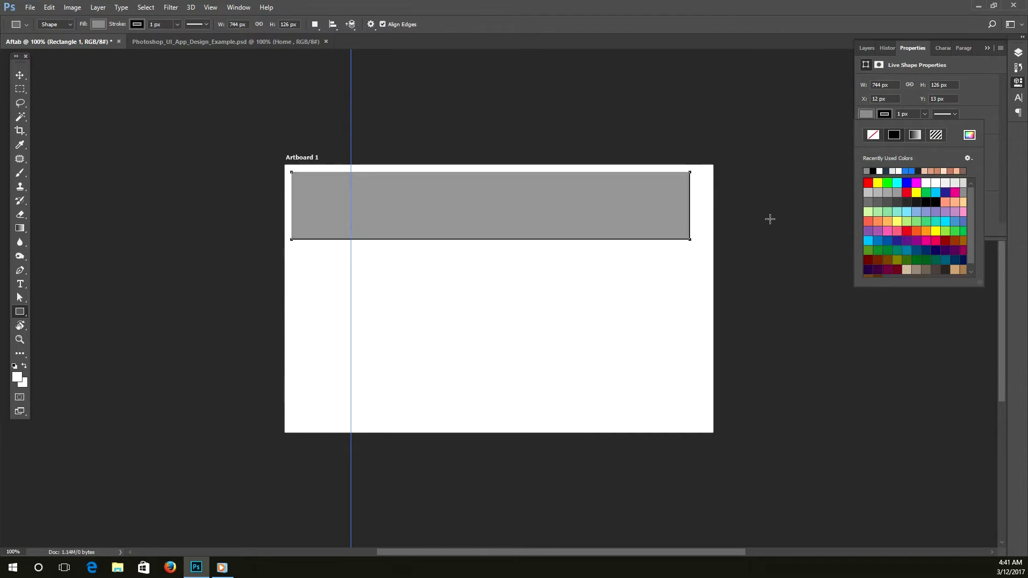
click(887, 116)
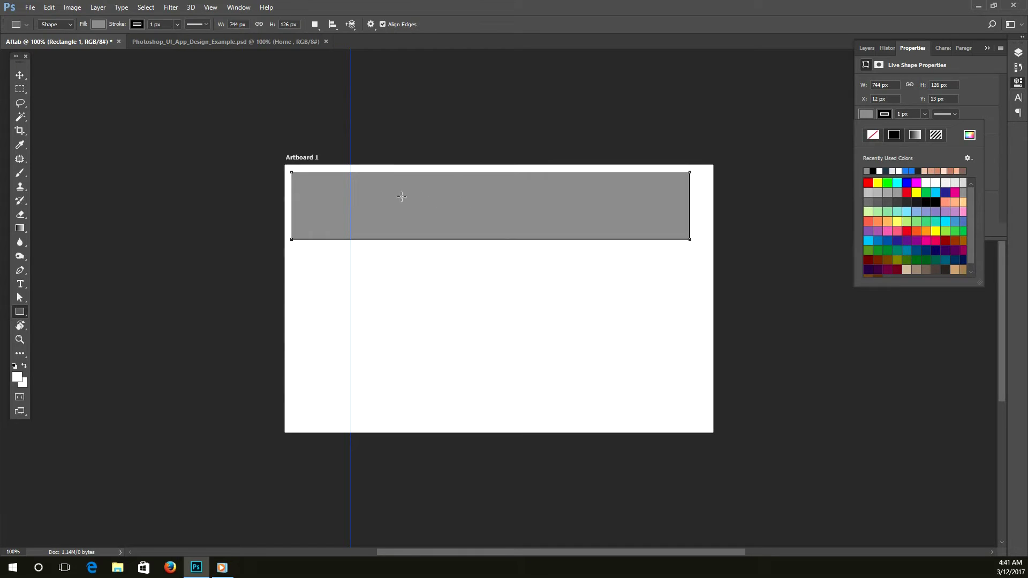
click(20, 75)
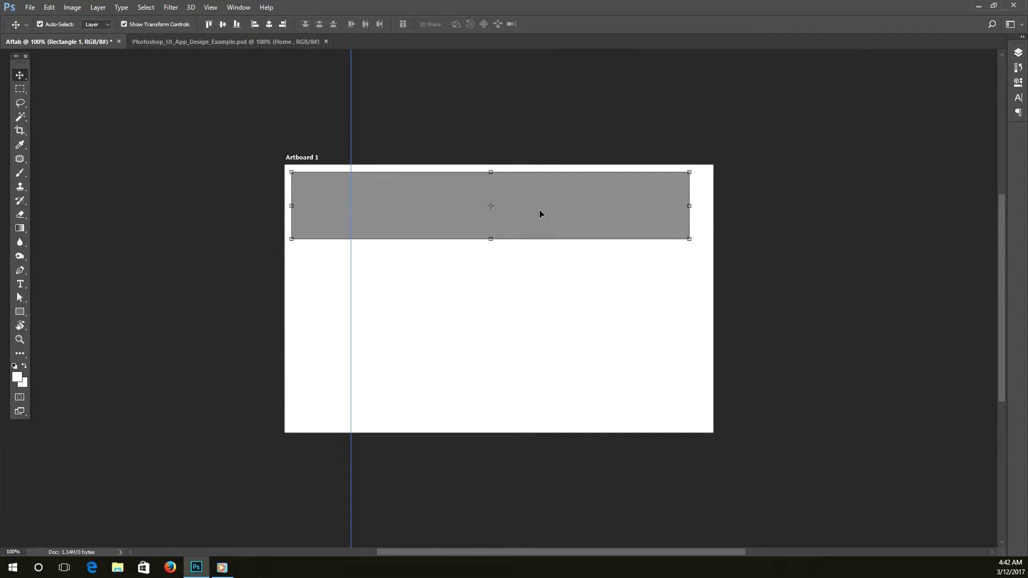
Step: Zoom in to 300% and set the header rectangle's stroke to No Color
click(20, 89)
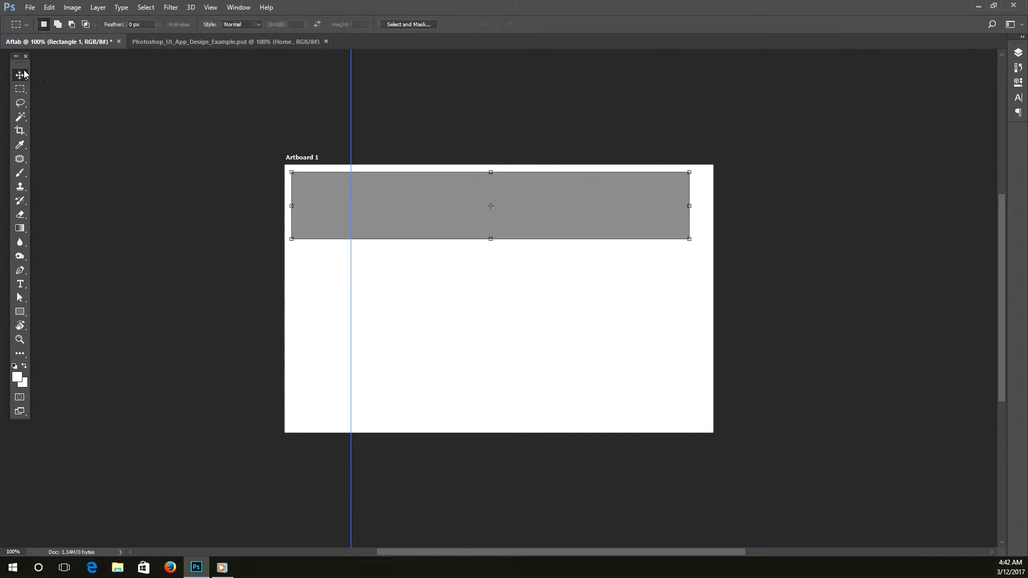
click(19, 312)
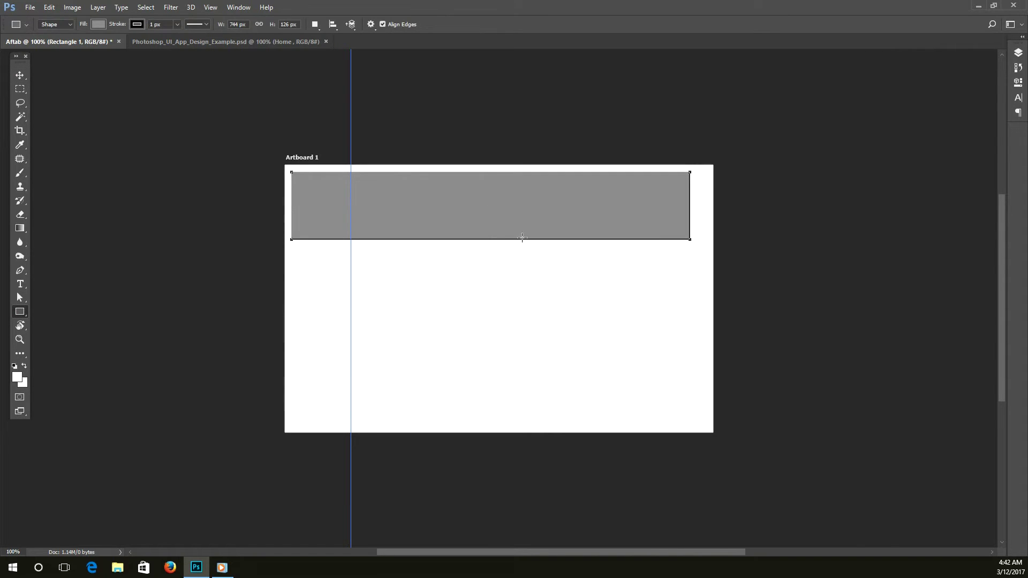
click(1018, 82)
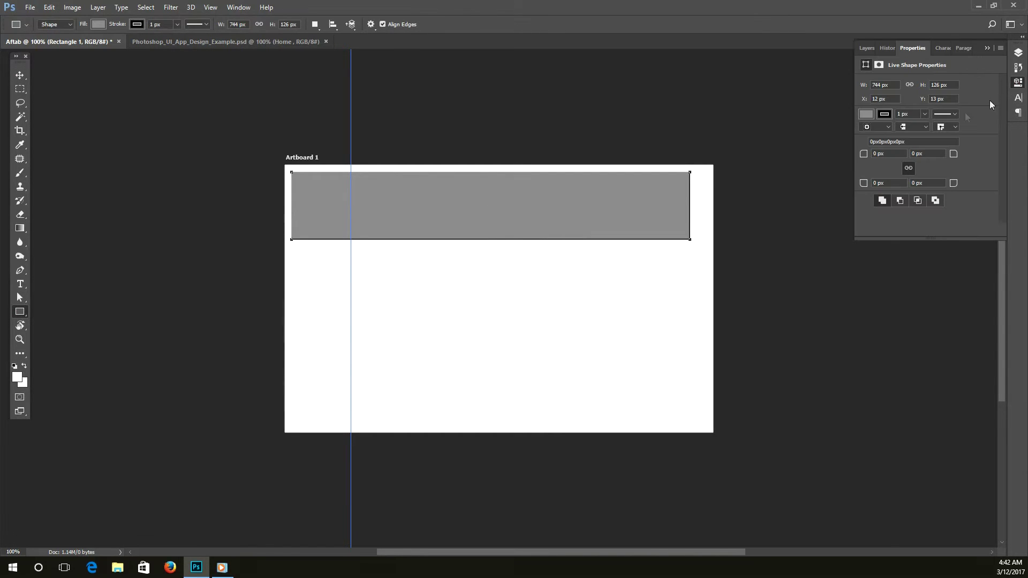
key(ctrl+plus)
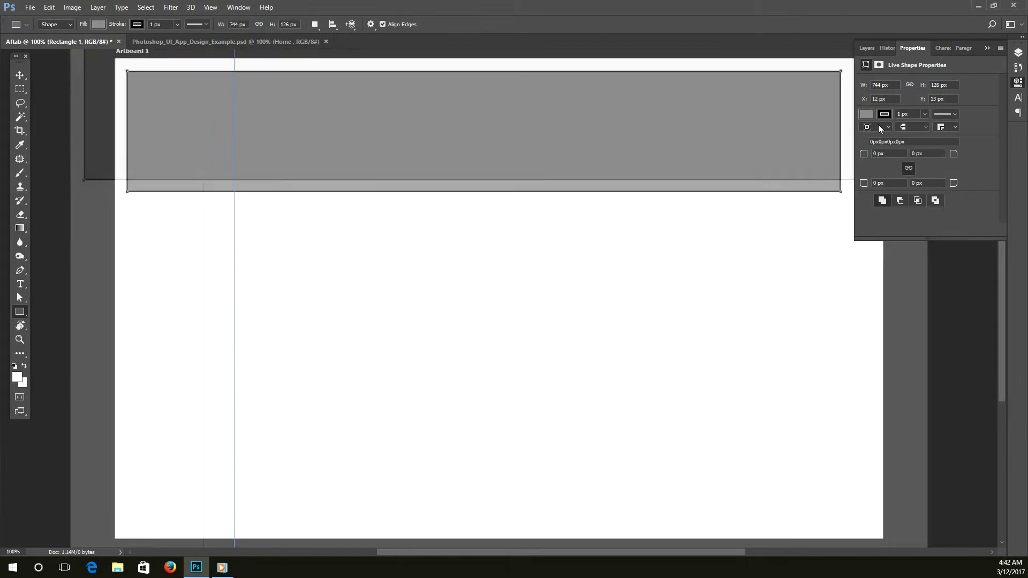
key(ctrl+plus)
drag(455, 131, 414, 260)
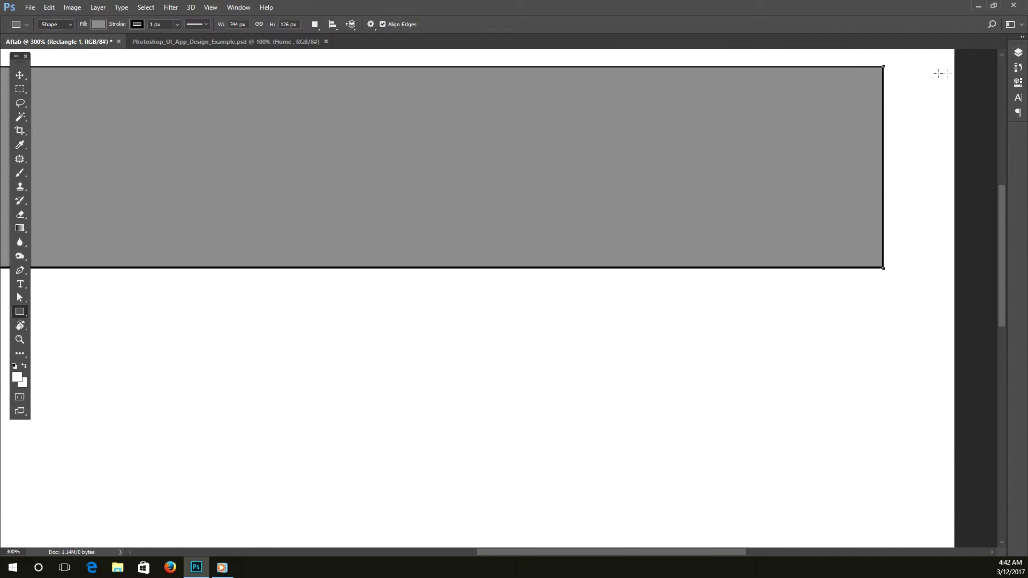
click(1024, 83)
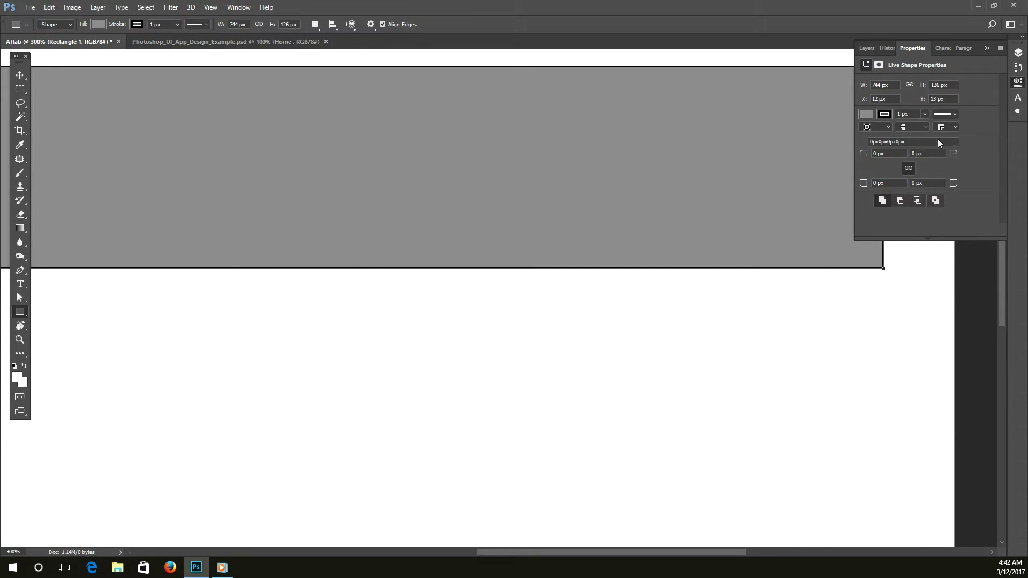
click(885, 117)
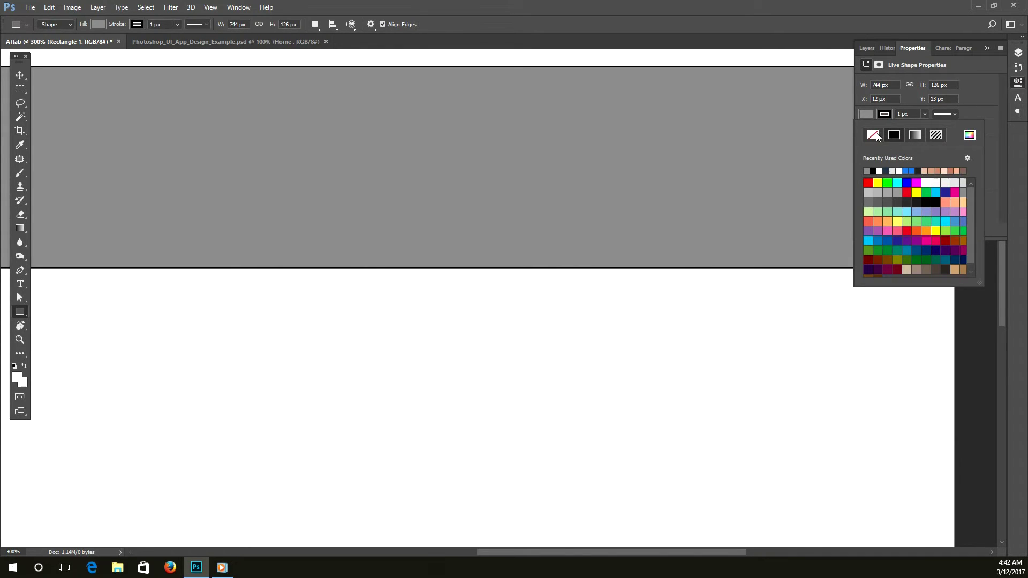
click(874, 134)
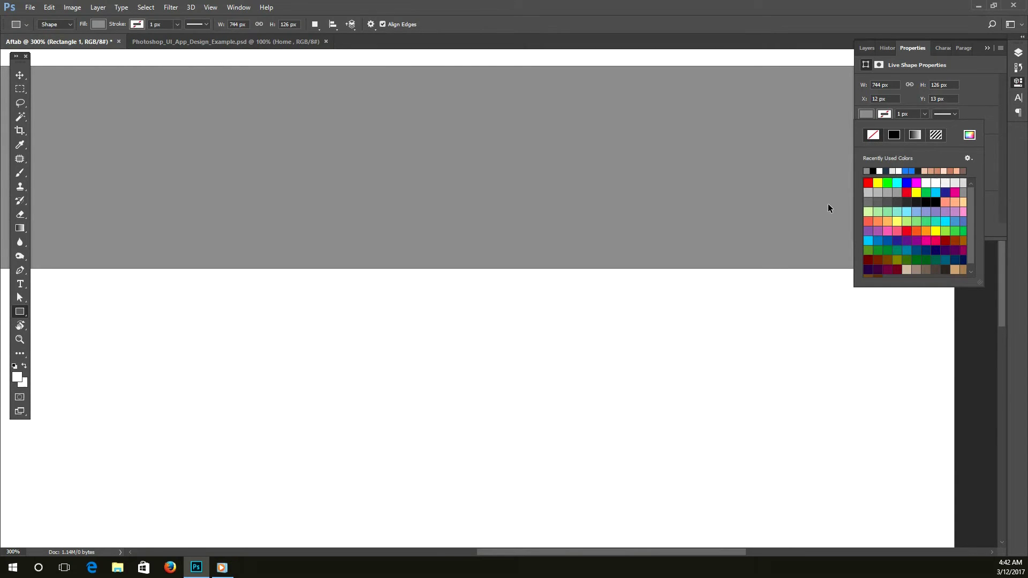
click(989, 118)
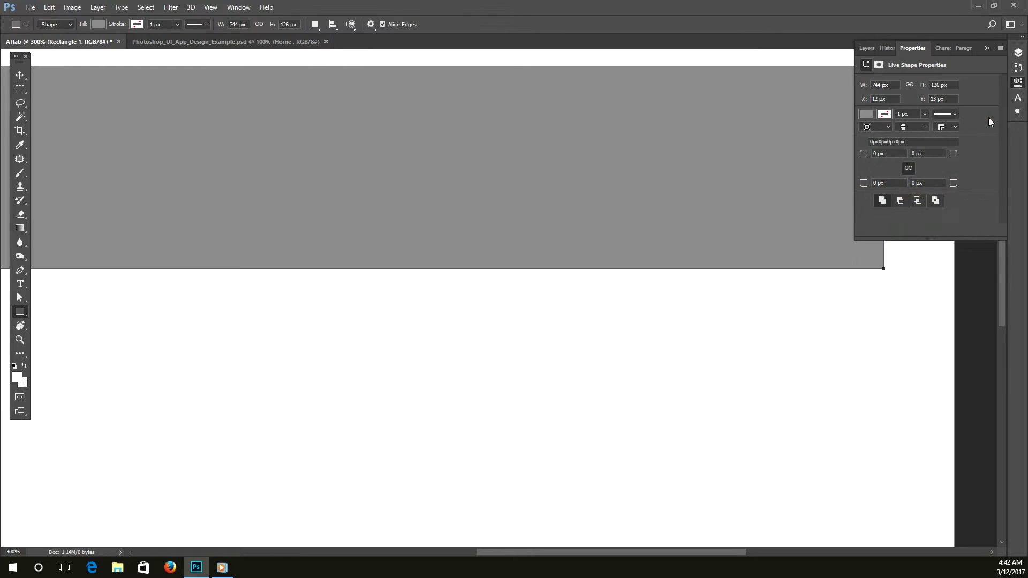
Step: Move the header rectangle down to X 23, Y 54 px and zoom back to 100%
click(19, 75)
drag(452, 206, 468, 273)
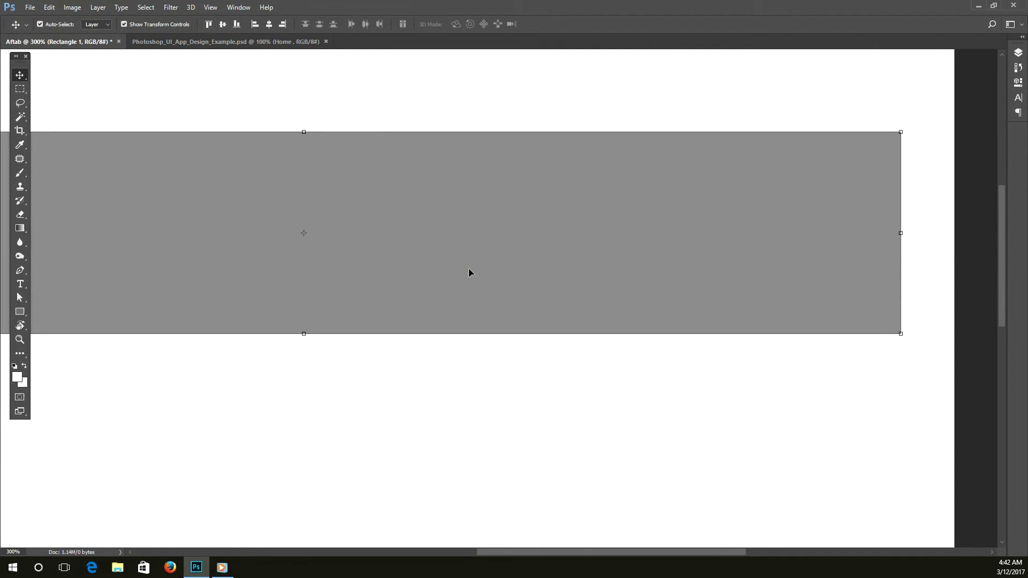
key(ctrl)
key(ctrl+minus)
key(ctrl+minus)
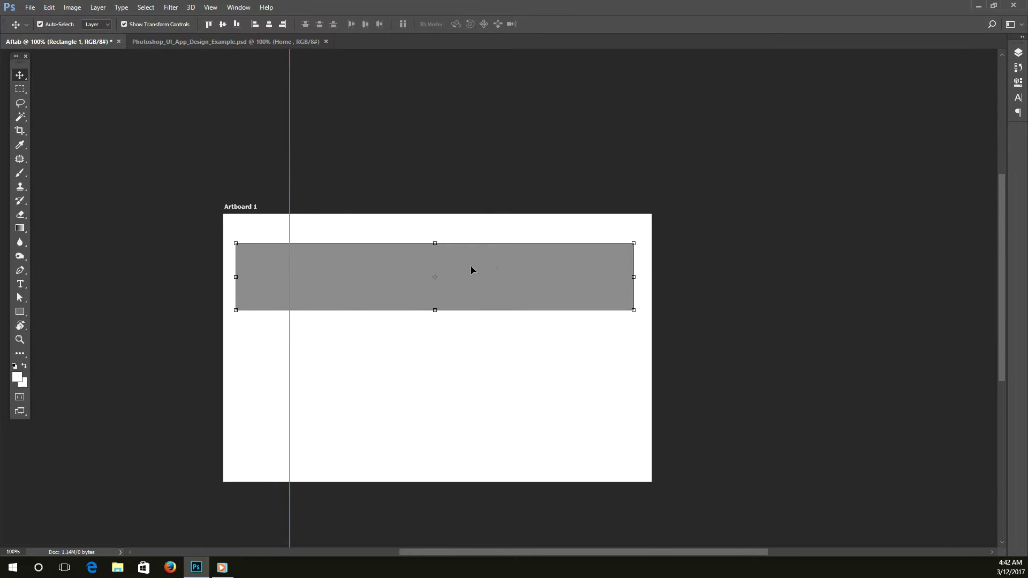
click(1018, 83)
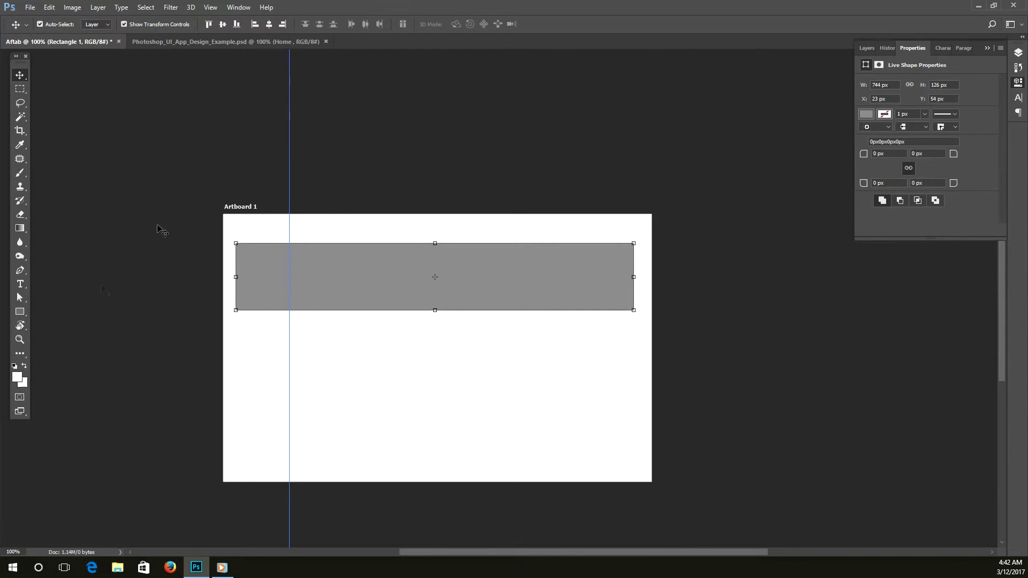
Step: Drag the vertical guide off the artboard and turn on View > Rulers
click(238, 7)
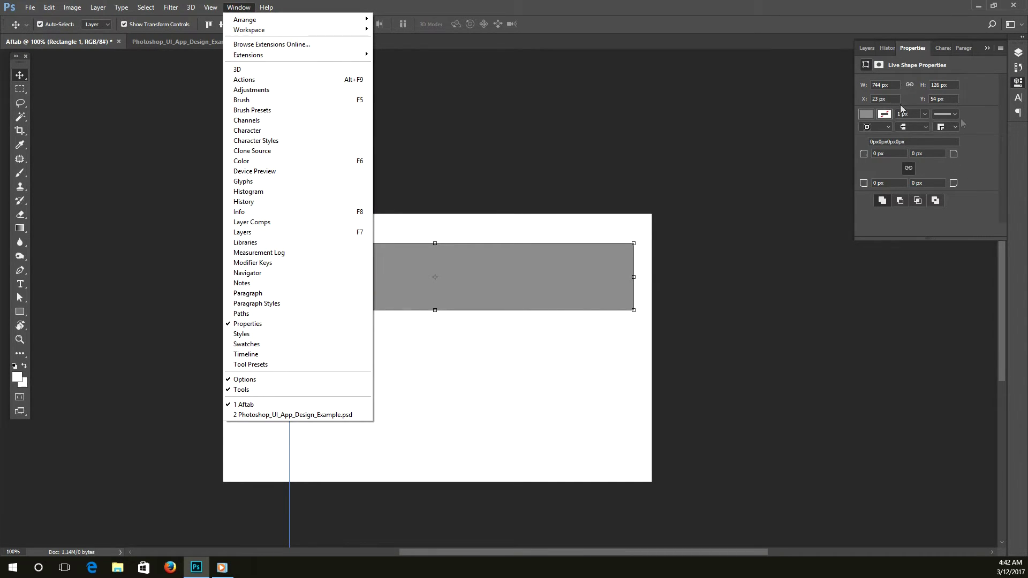
click(976, 96)
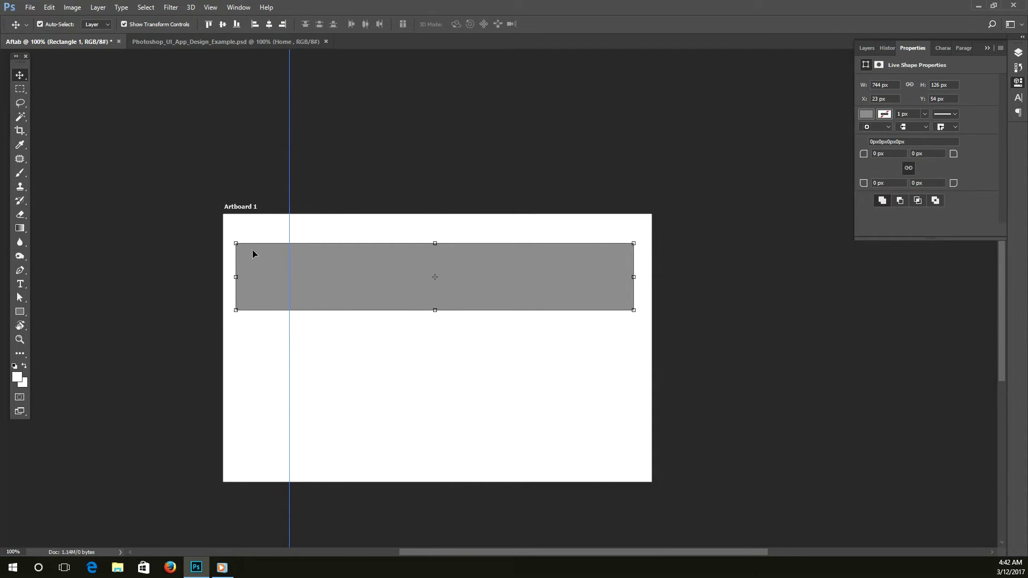
mouse_move(289, 152)
mouse_down()
mouse_move(41, 159)
mouse_move(14, 173)
mouse_up()
click(211, 7)
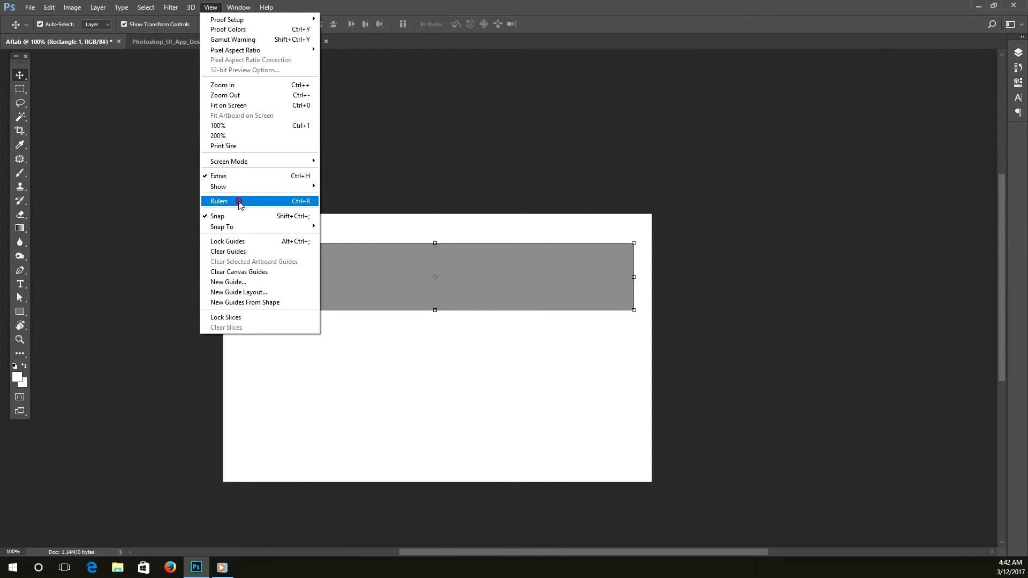
click(239, 202)
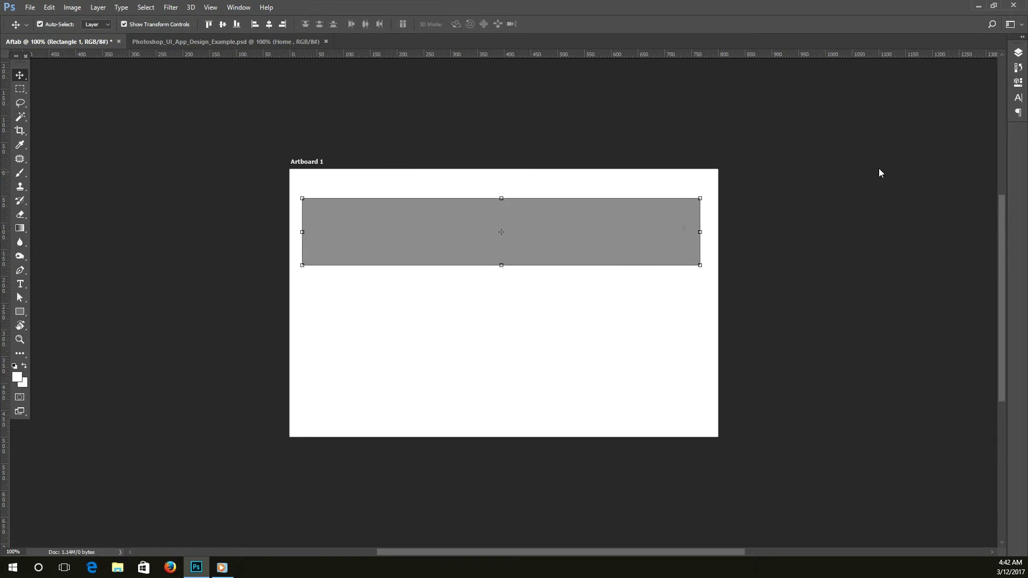
click(1018, 83)
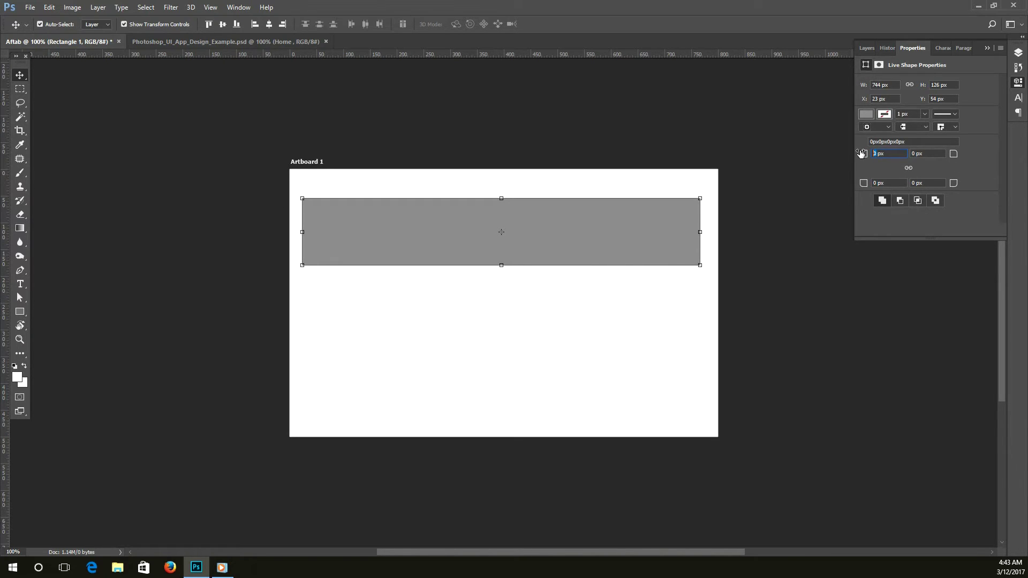
Step: Give the header rectangle a 30 px top-left and 10 px top-right corner radius
click(624, 332)
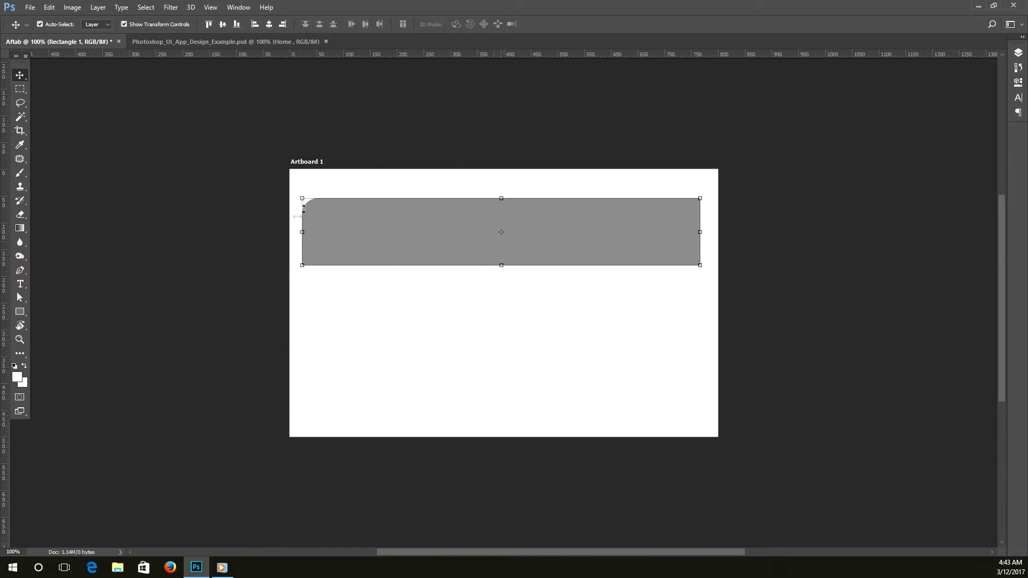
click(1018, 82)
click(917, 153)
text(10)
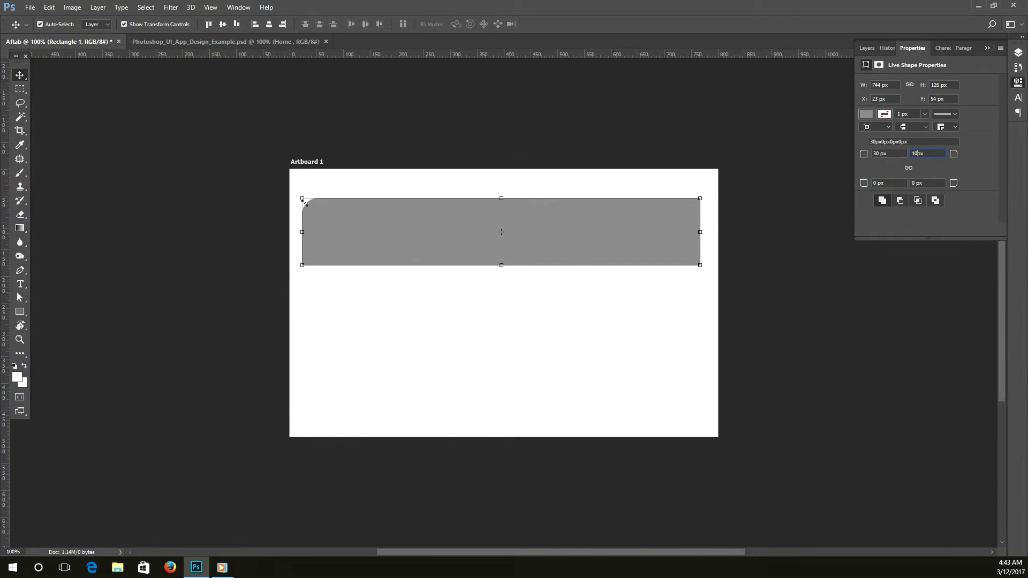
click(760, 246)
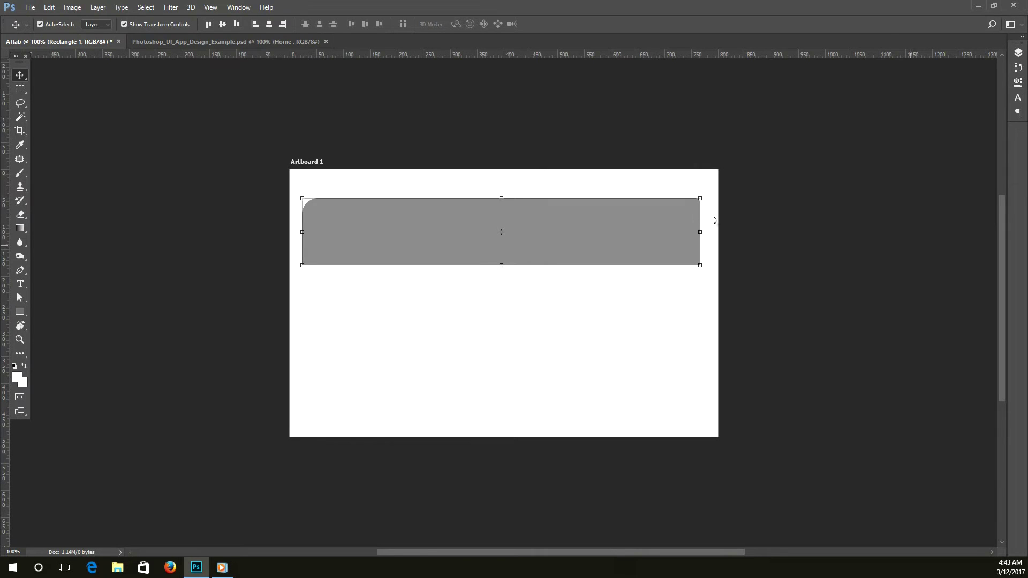
click(753, 236)
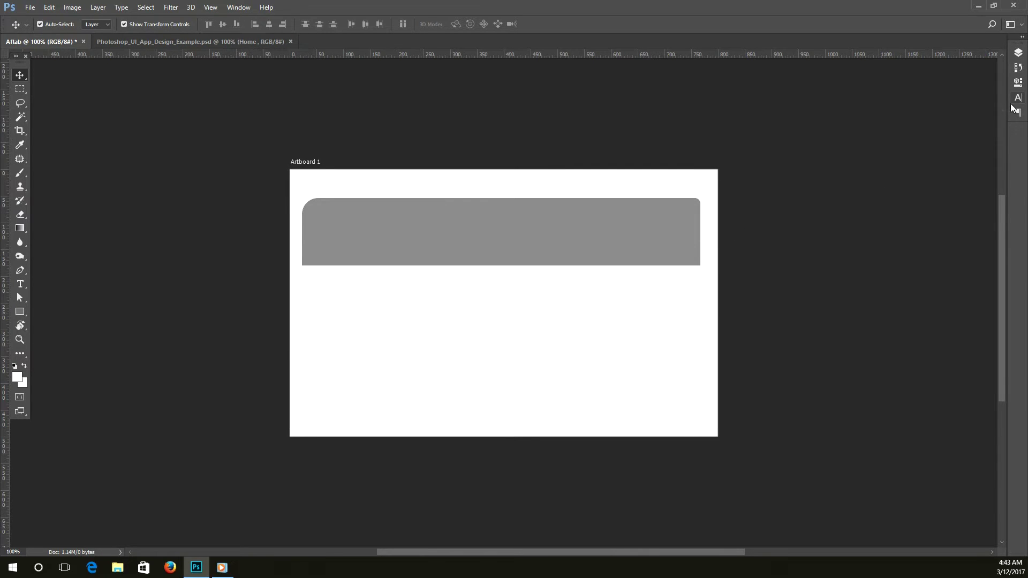
Step: Reselect the rectangle and set its bottom-left corner radius to 50 px
click(1018, 82)
click(1018, 82)
click(668, 234)
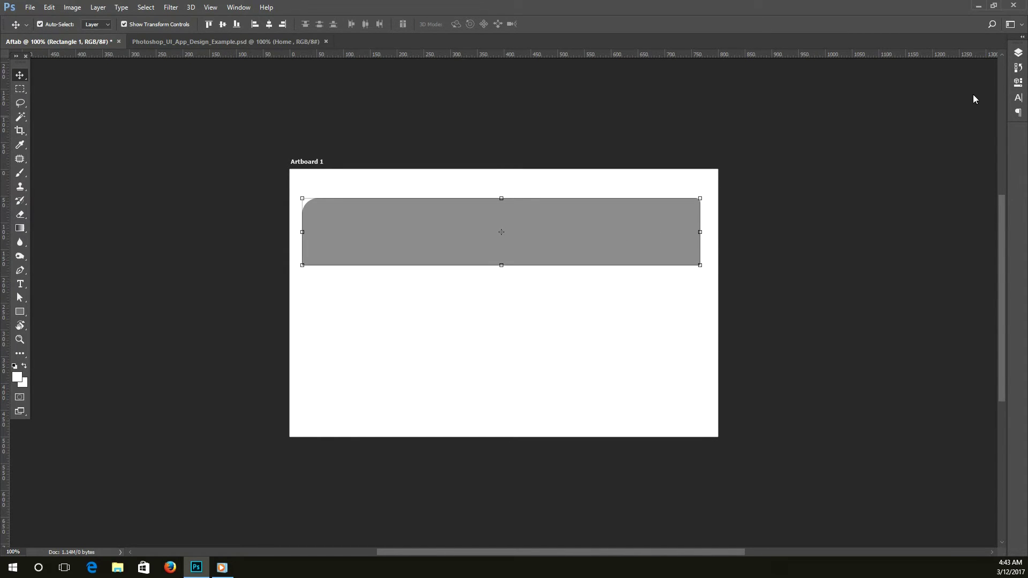
click(1018, 82)
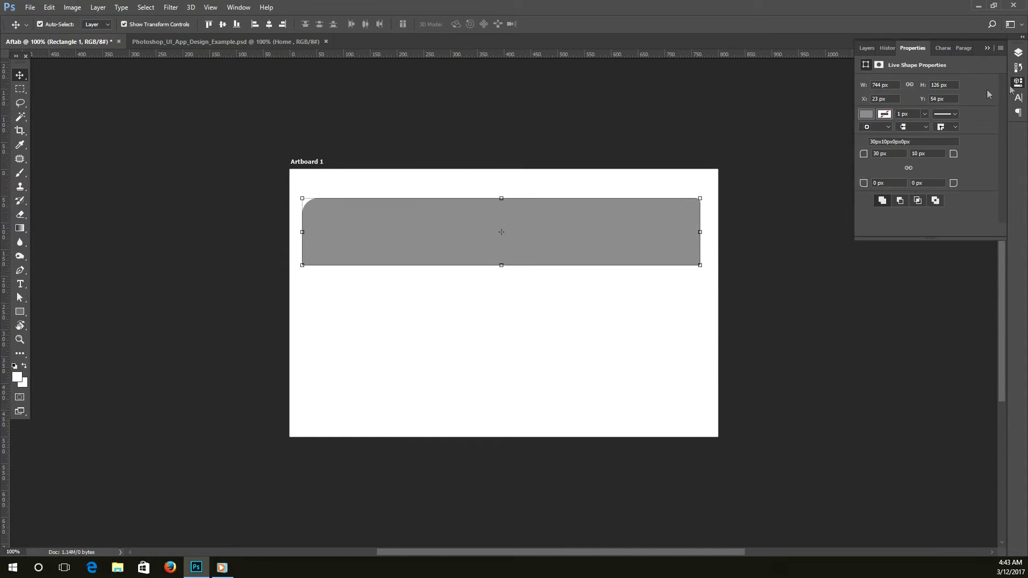
click(876, 183)
key(Return)
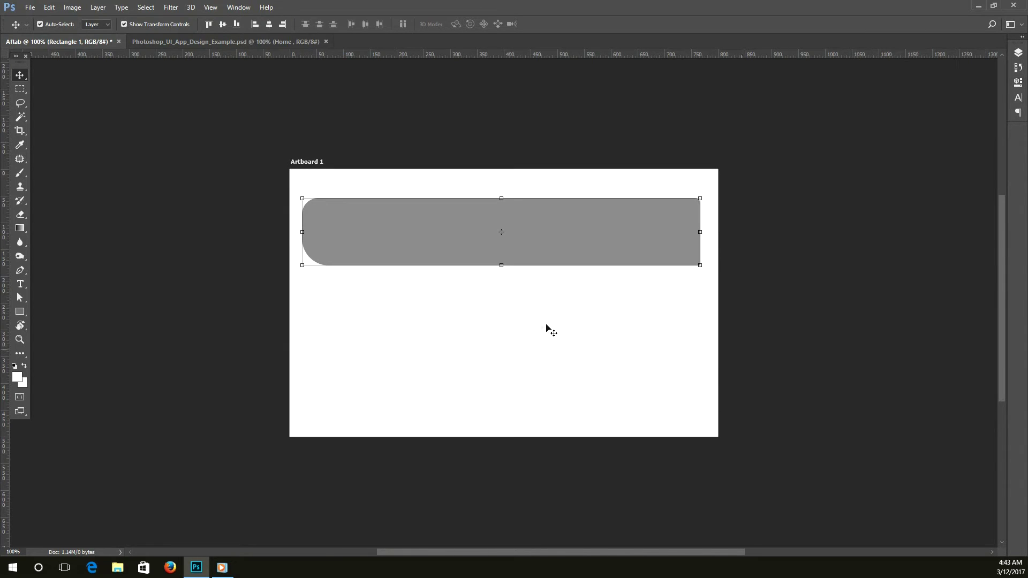
Step: Deselect and reselect the rounded header rectangle to review its corners
click(766, 322)
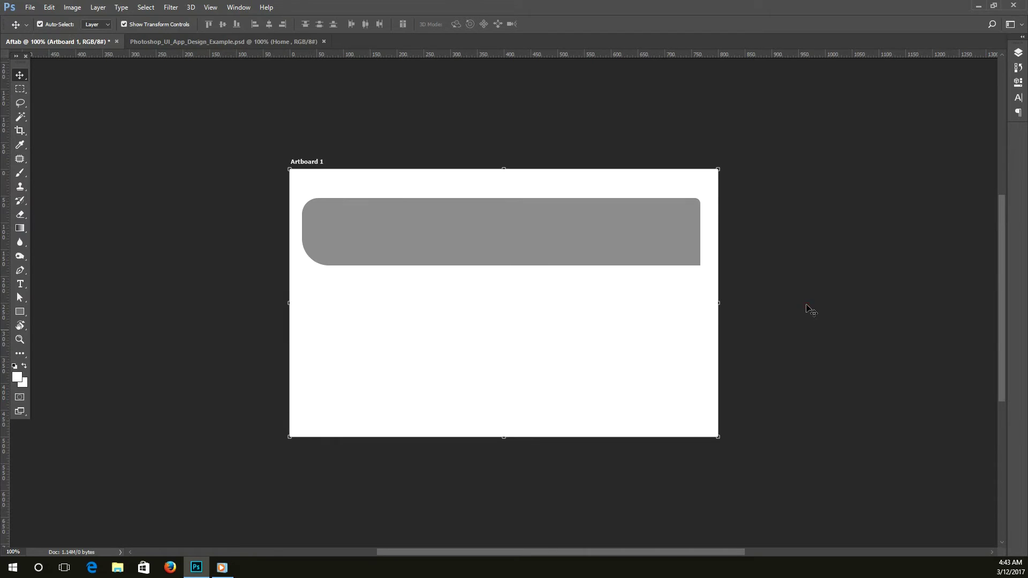
click(1019, 83)
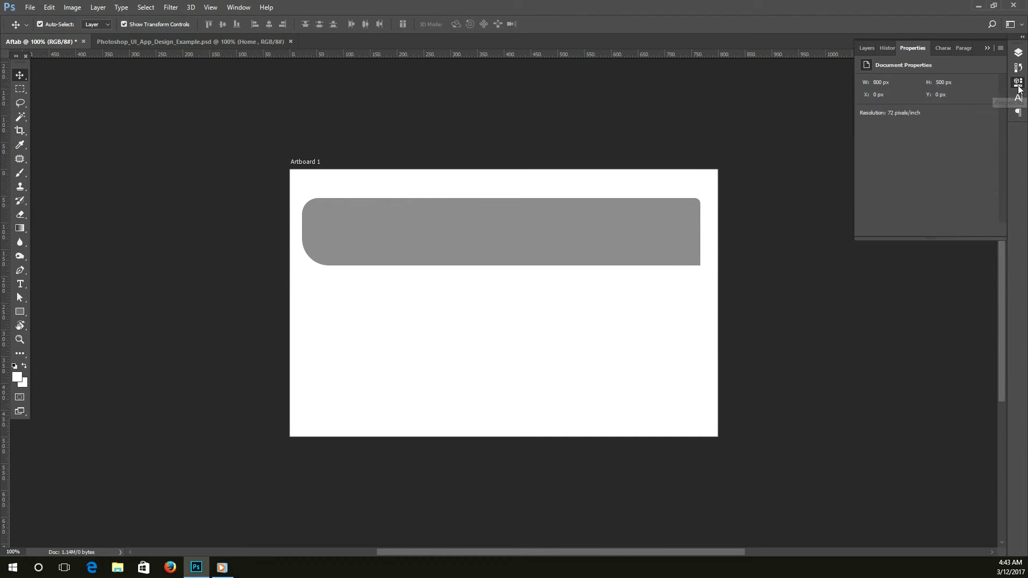
click(1019, 84)
click(1019, 85)
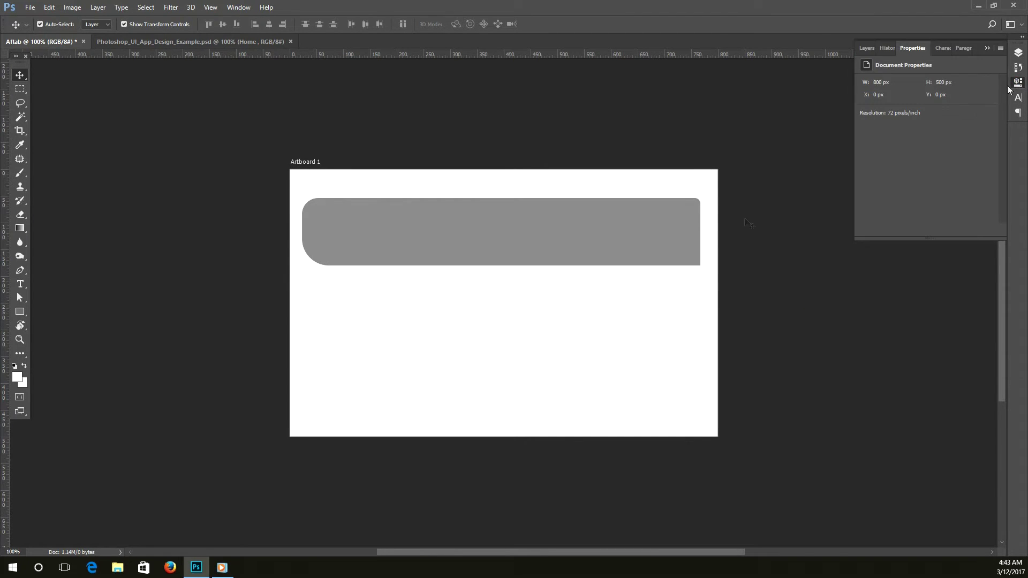
click(665, 231)
click(599, 243)
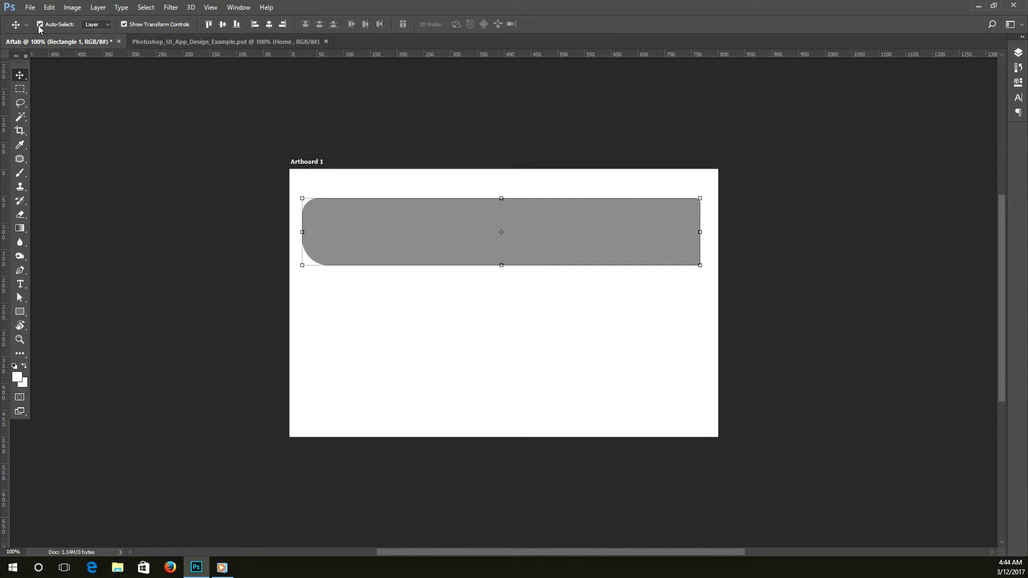
Step: Shift the rectangle down 54 px, unlink corner radii and reduce bottom-left radius to 20 px
mouse_move(408, 245)
mouse_down()
mouse_move(409, 296)
mouse_move(413, 227)
mouse_move(413, 275)
mouse_up()
click(414, 274)
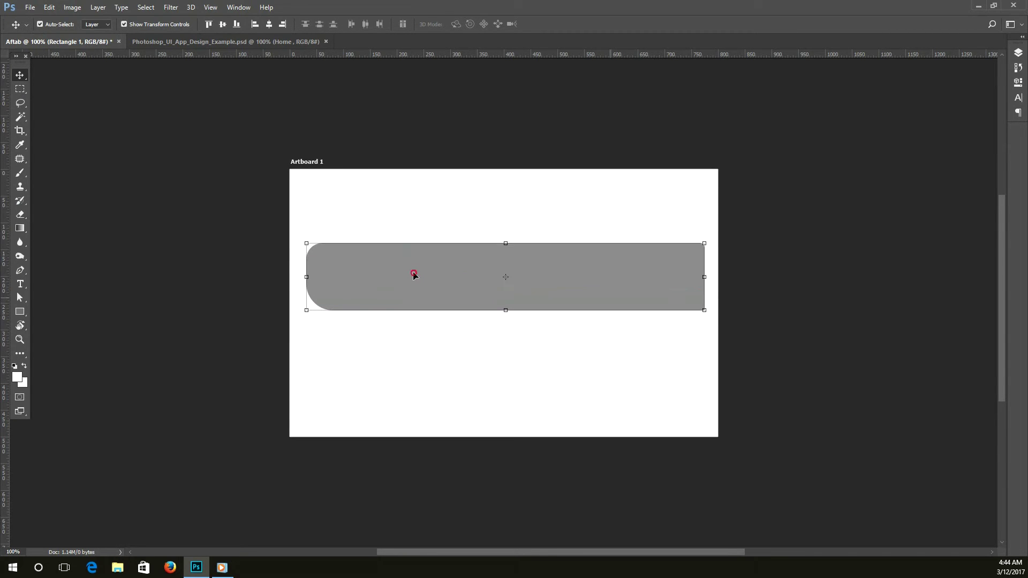
click(1018, 82)
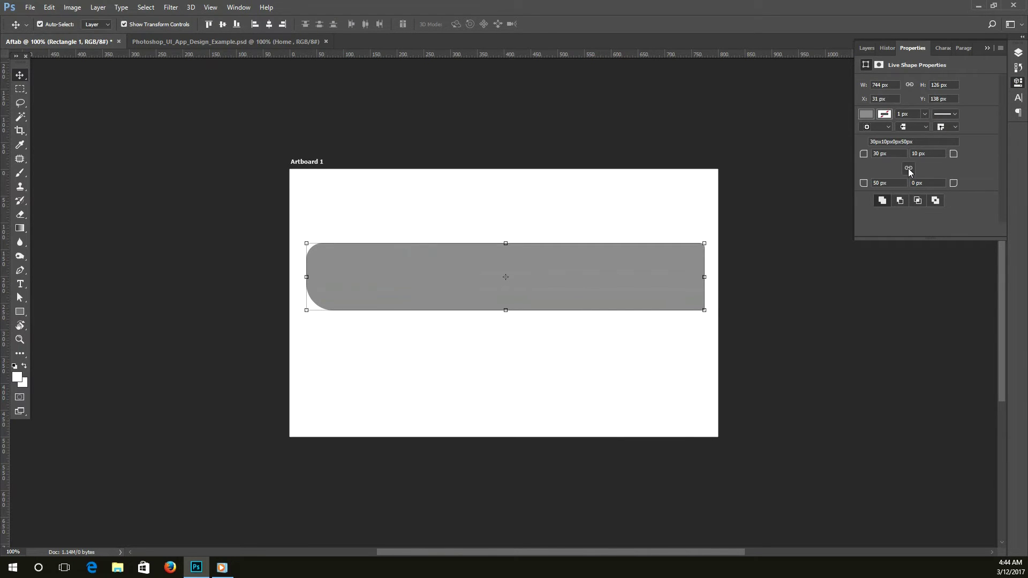
click(909, 169)
click(881, 154)
click(869, 152)
drag(868, 183, 863, 182)
Step: Move the rectangle up about 22 px and reopen its Live Shape Properties
click(675, 206)
drag(584, 273, 589, 224)
click(587, 337)
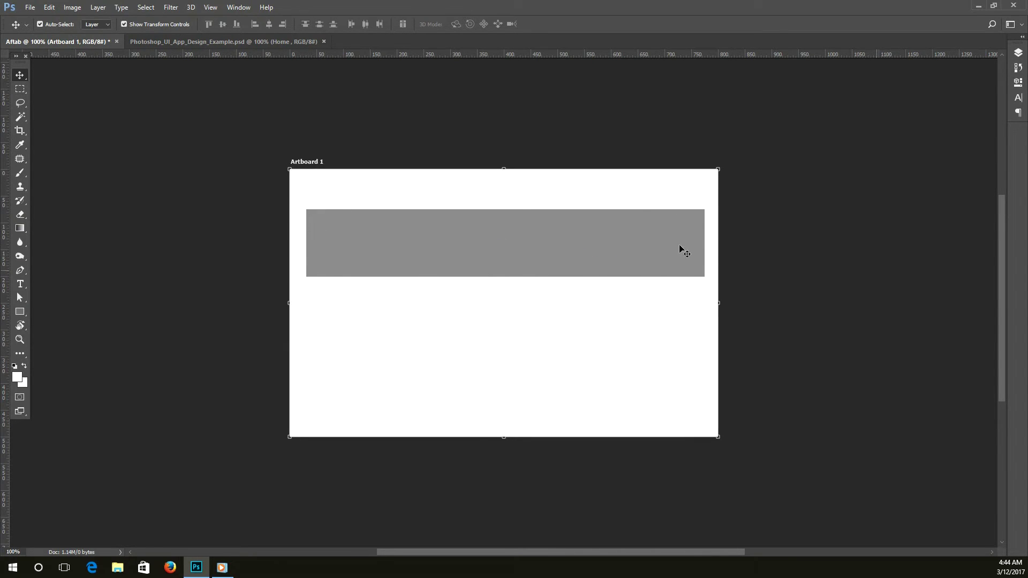
click(1018, 82)
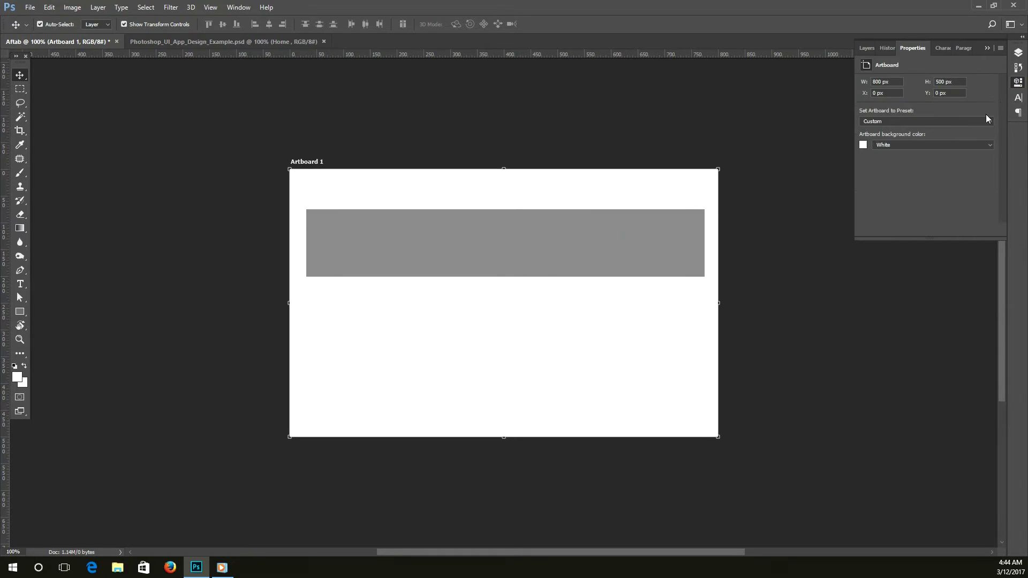
click(569, 249)
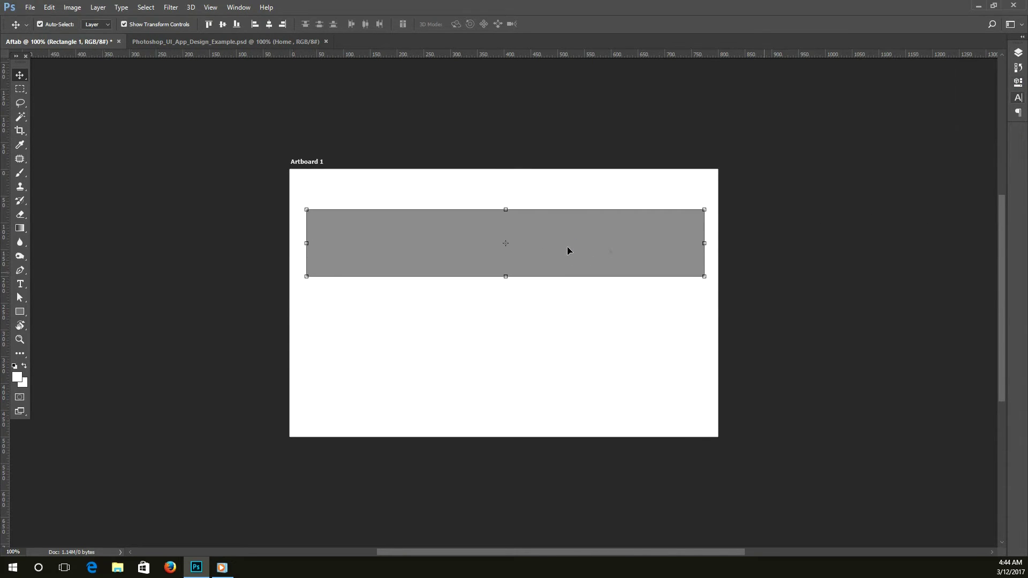
click(1018, 82)
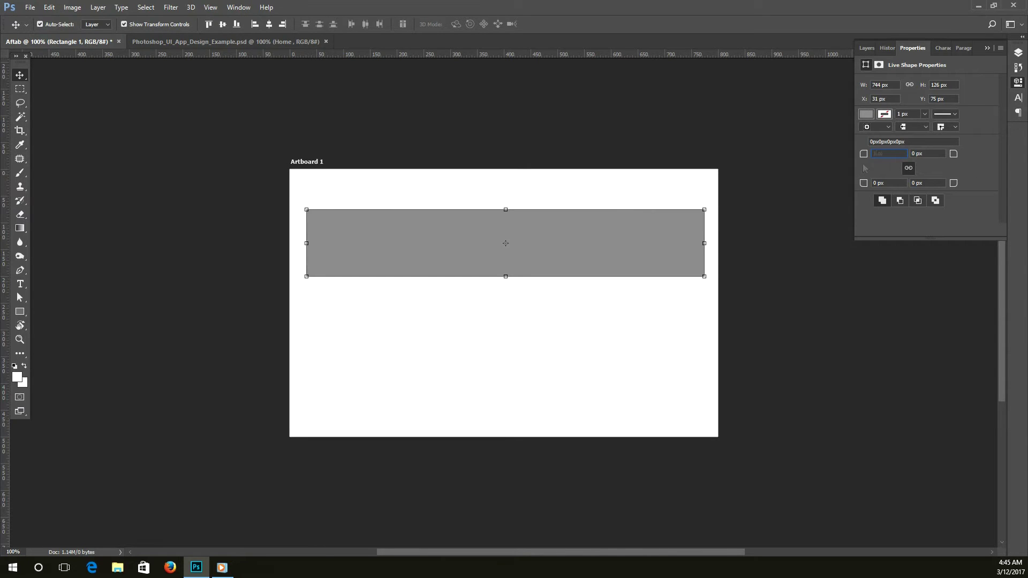
Step: Apply a 30 px corner radius to the grey rectangle to preview rounded corners
click(661, 349)
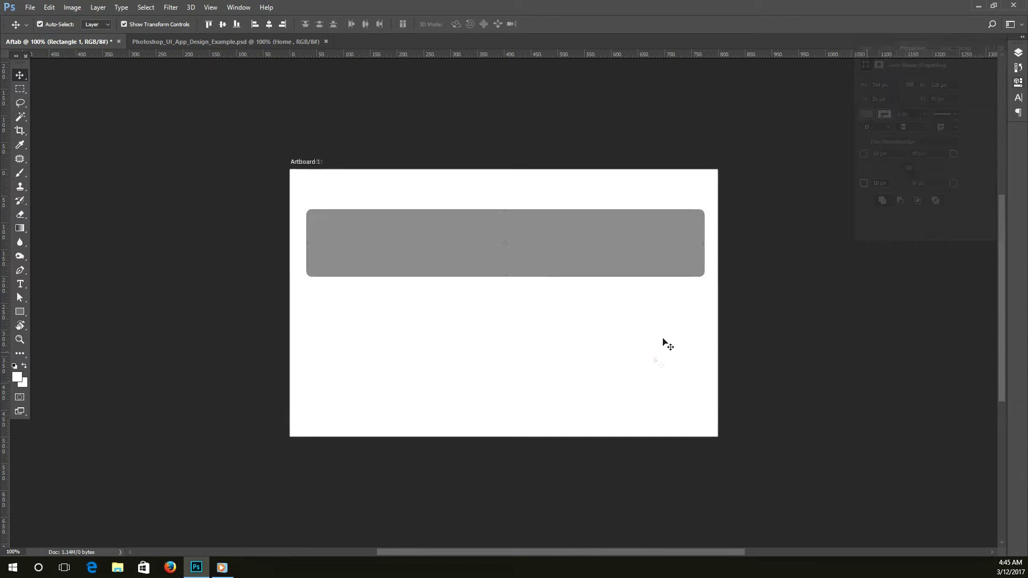
click(567, 245)
click(1019, 82)
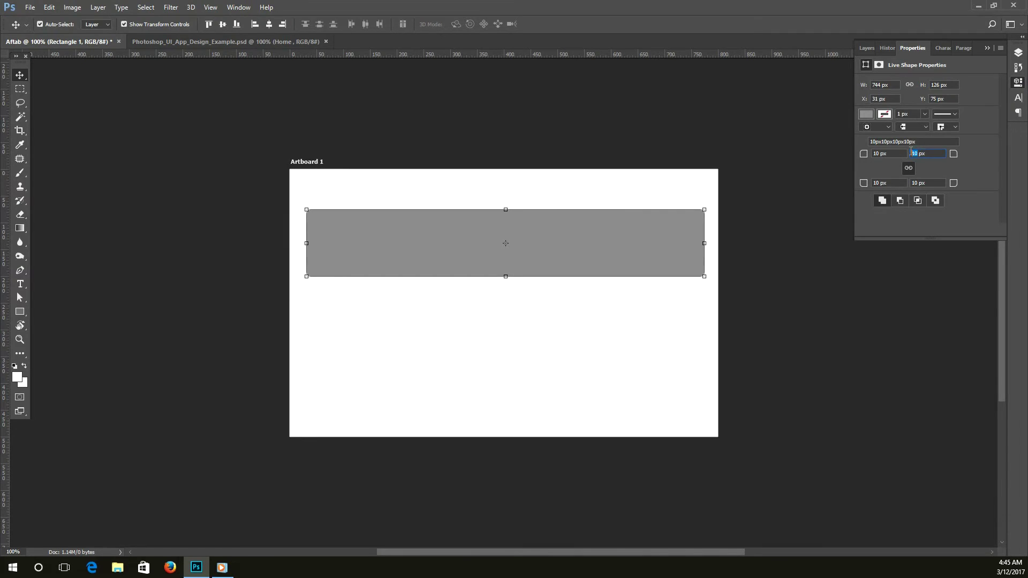
text(50)
click(798, 270)
Step: Switch selection between the artboard and the rectangle while toggling the Properties panel
click(687, 190)
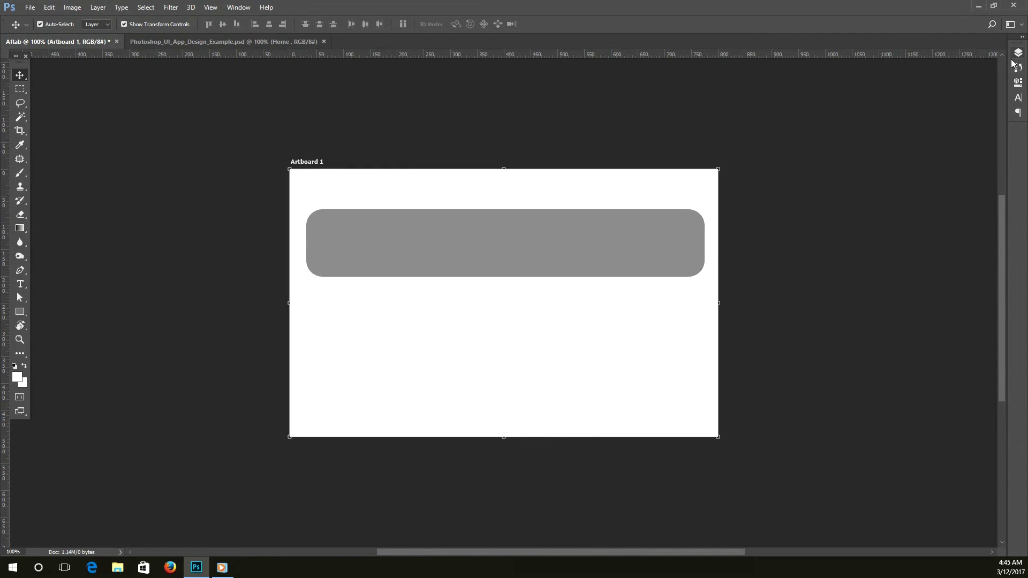
click(1018, 82)
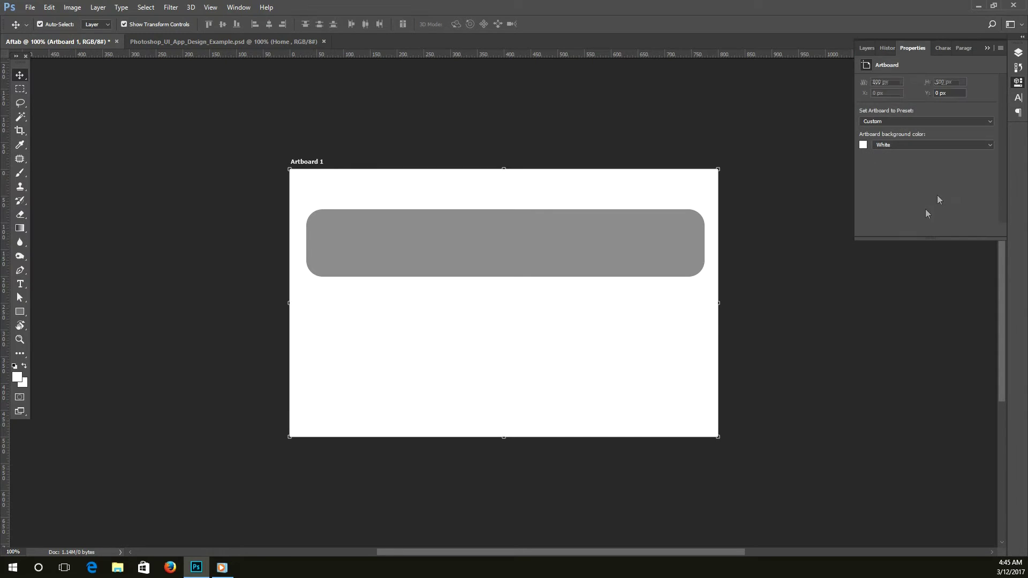
click(633, 243)
click(790, 246)
click(1017, 82)
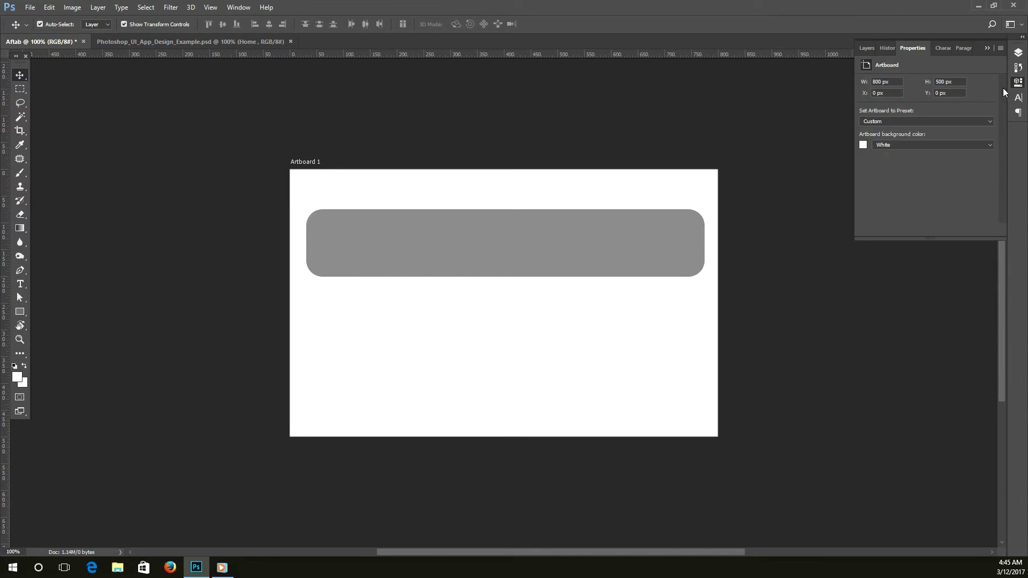
click(643, 253)
click(1018, 82)
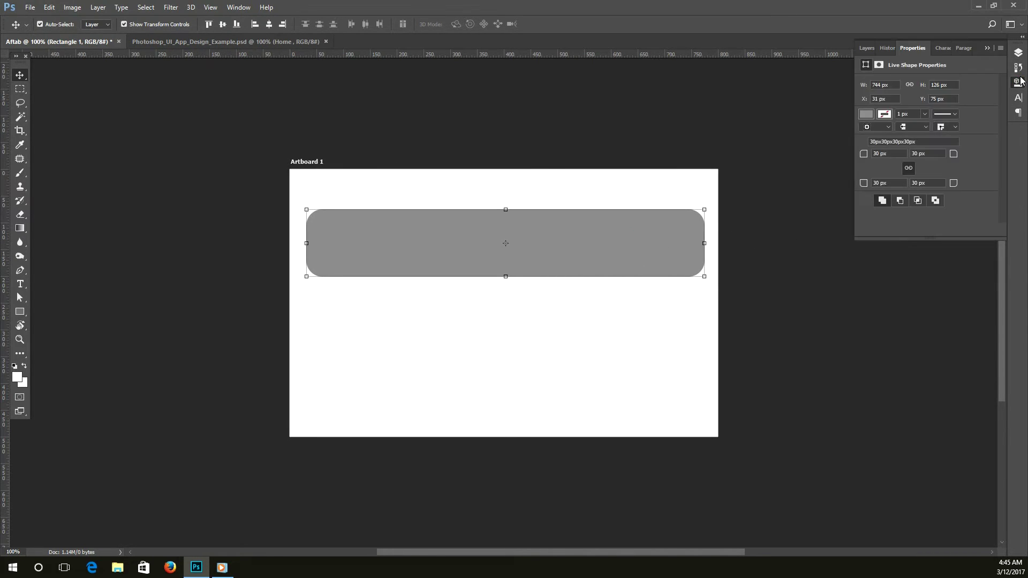
click(601, 253)
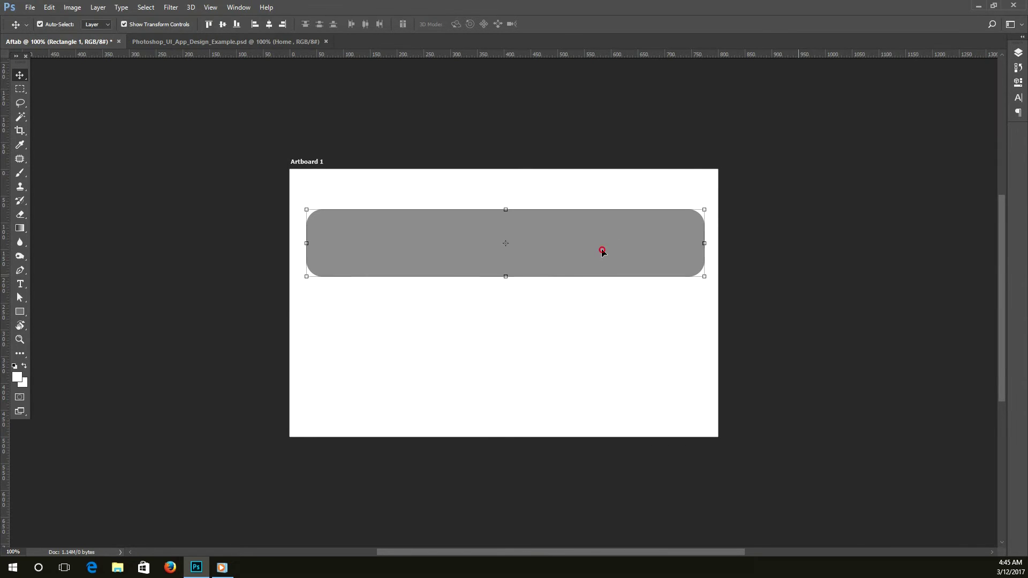
Step: Reset the rectangle's corner radius to 0 px so its corners are square
click(1018, 82)
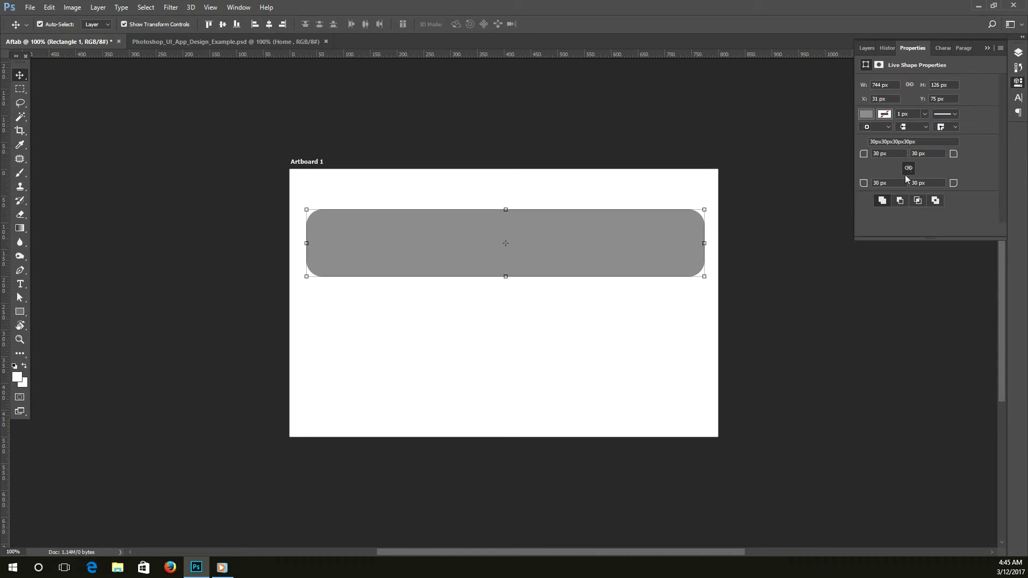
drag(881, 155, 856, 152)
click(789, 282)
click(687, 324)
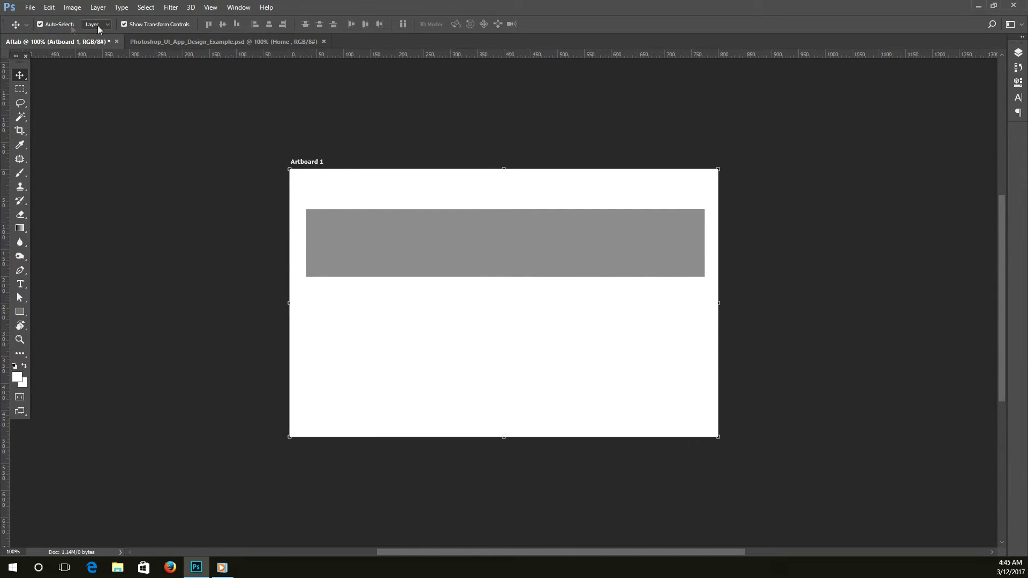
Step: Place the rectangle flush at the artboard's top-left and resize it to 800 × 100 px
drag(436, 251, 418, 210)
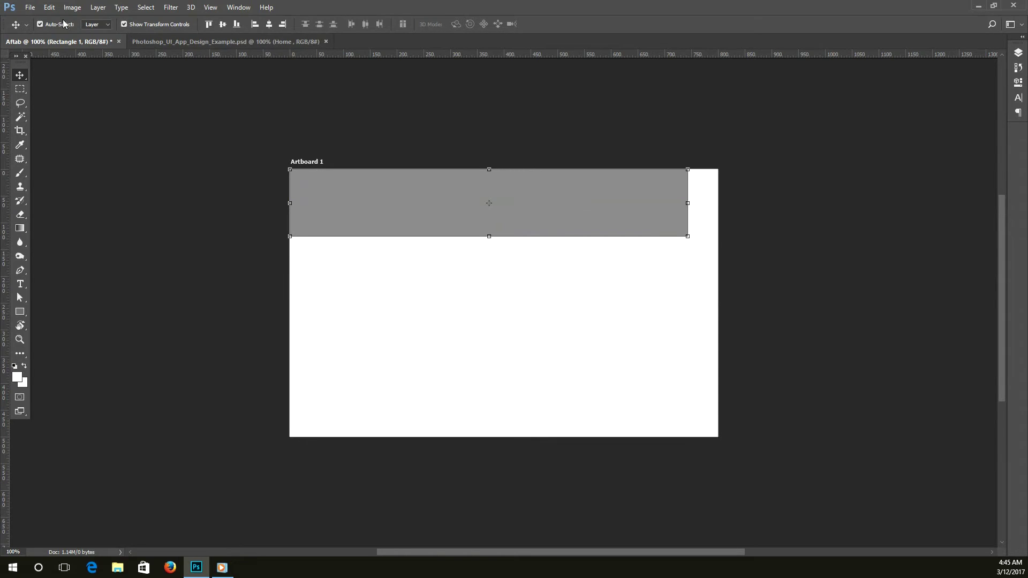
click(471, 204)
drag(471, 204, 459, 220)
drag(688, 203, 720, 203)
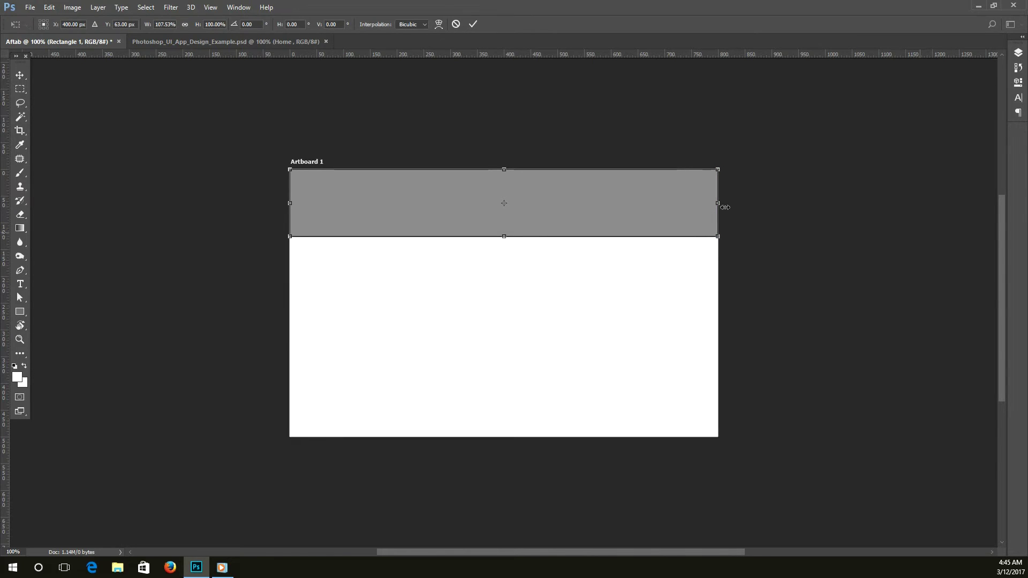
drag(721, 206, 714, 207)
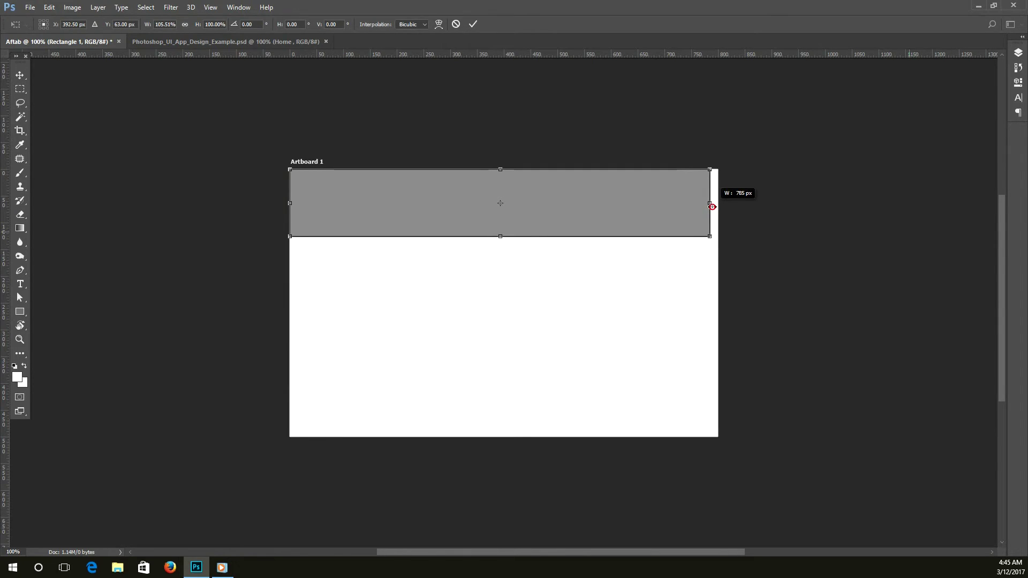
drag(715, 206, 717, 206)
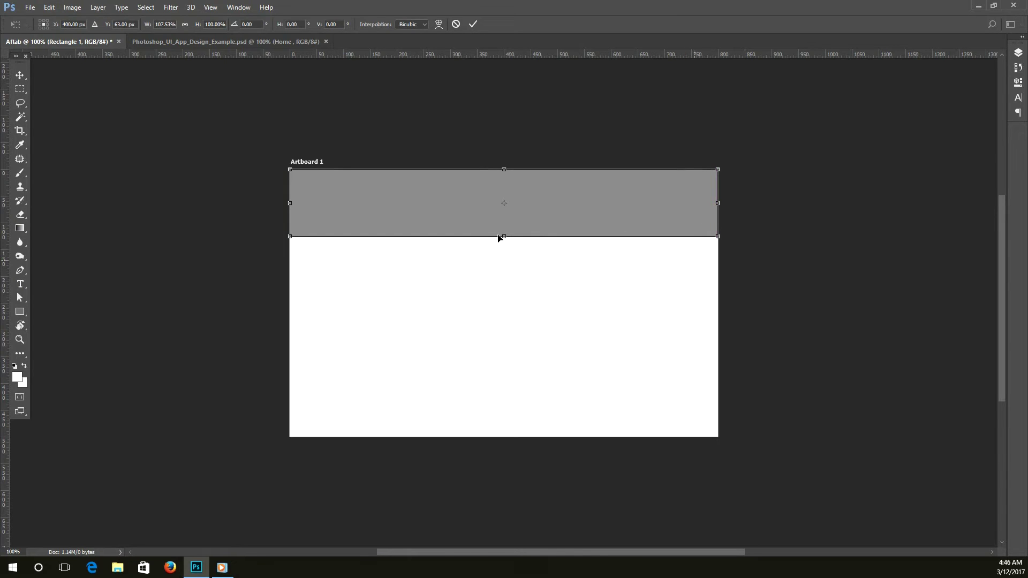
drag(503, 237, 509, 224)
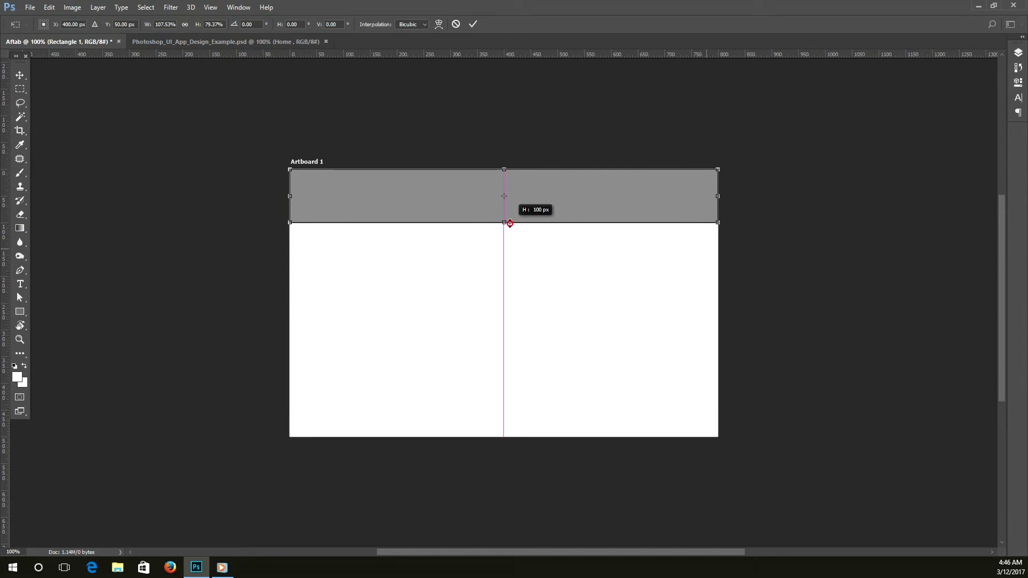
drag(509, 224, 509, 223)
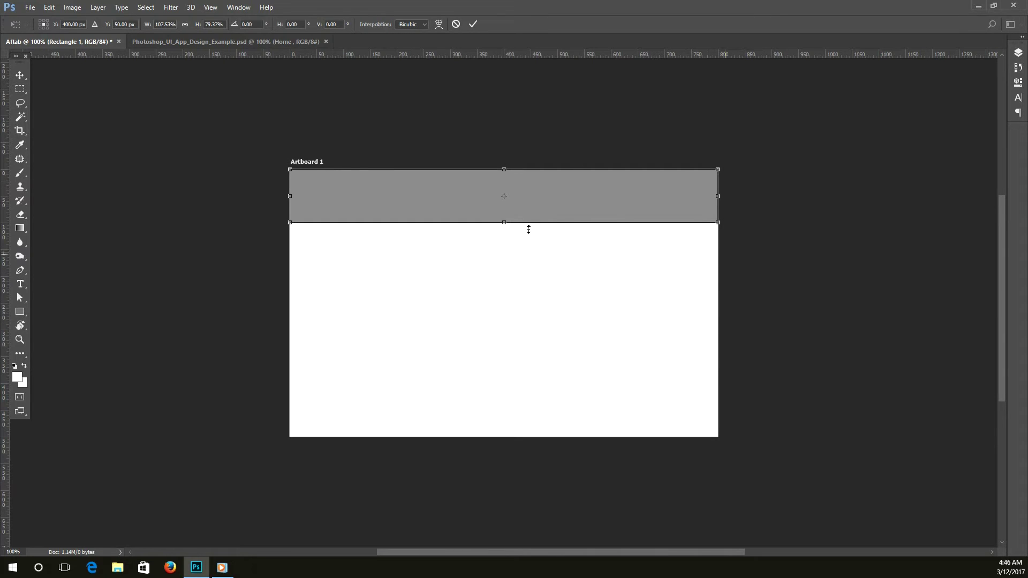
key(Return)
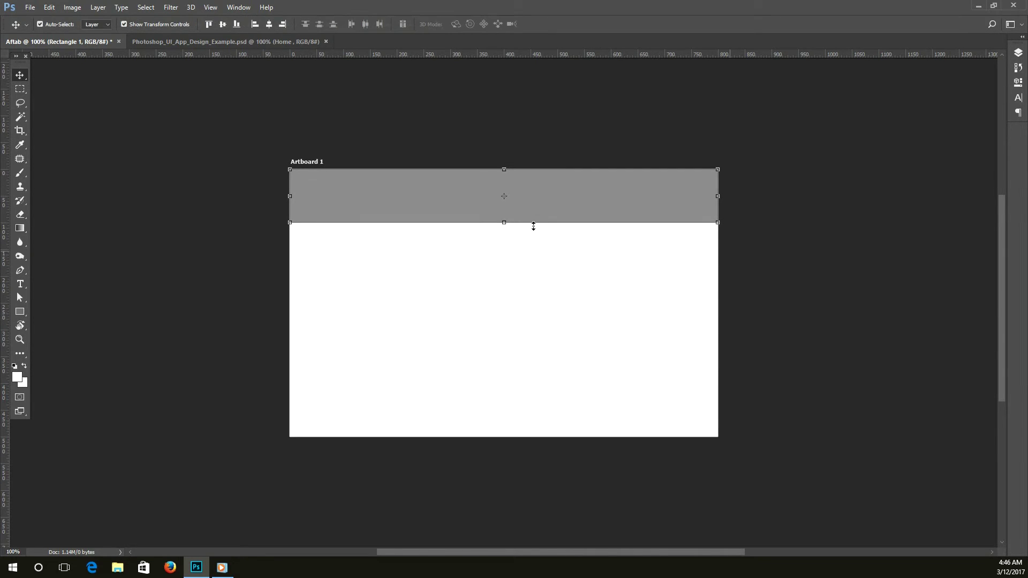
Step: Deselect and reselect the grey header bar to check its placement
click(231, 202)
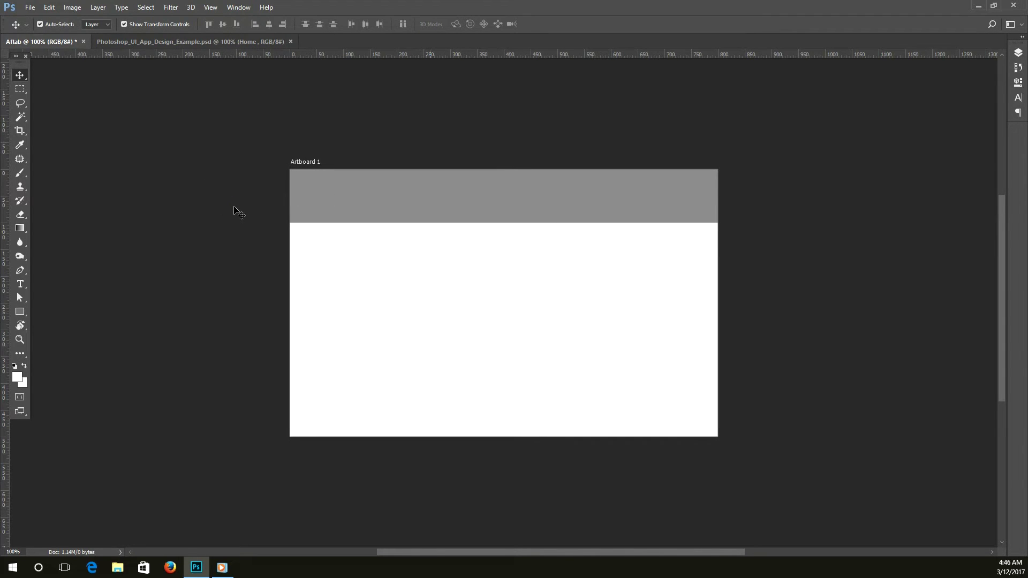
click(346, 197)
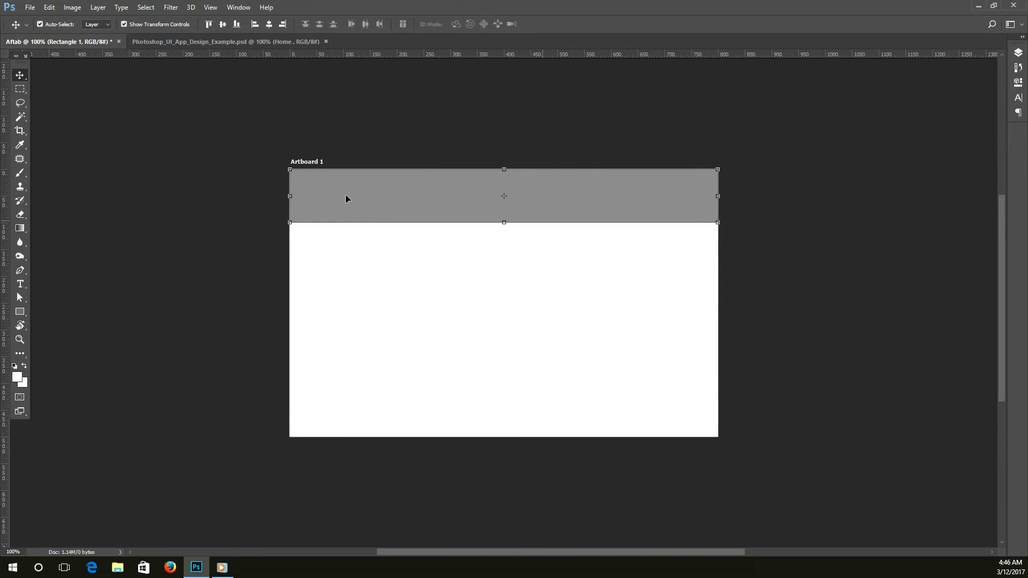
click(221, 223)
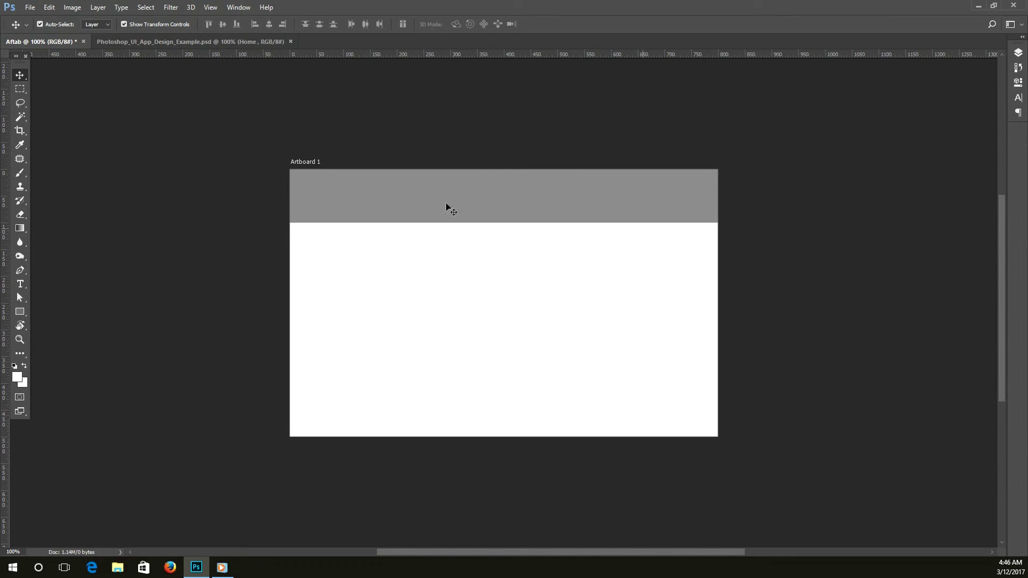
click(471, 191)
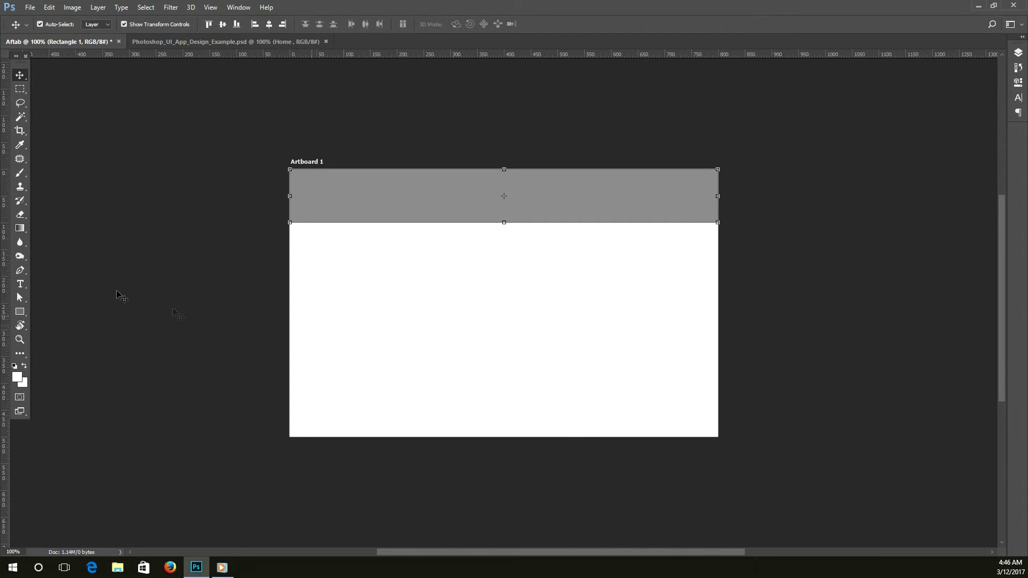
click(20, 314)
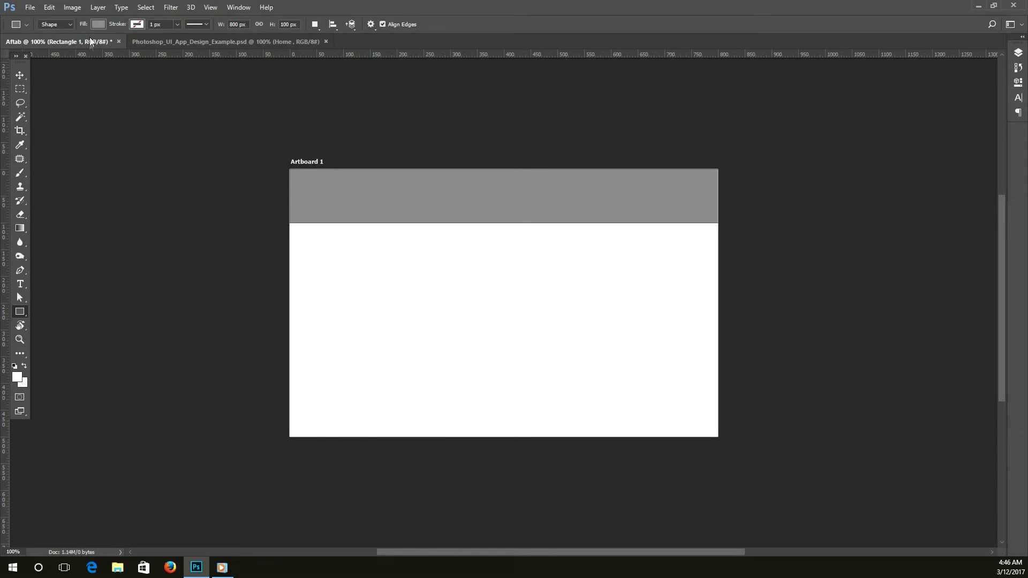
Step: Try an orange fill on the header bar, then change it to purple in the colour picker
click(98, 24)
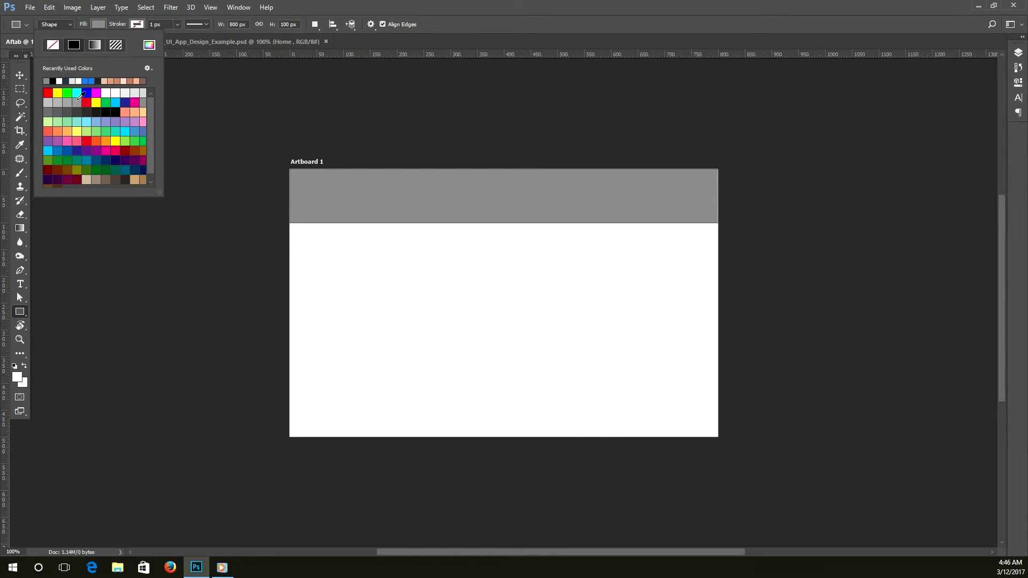
click(107, 142)
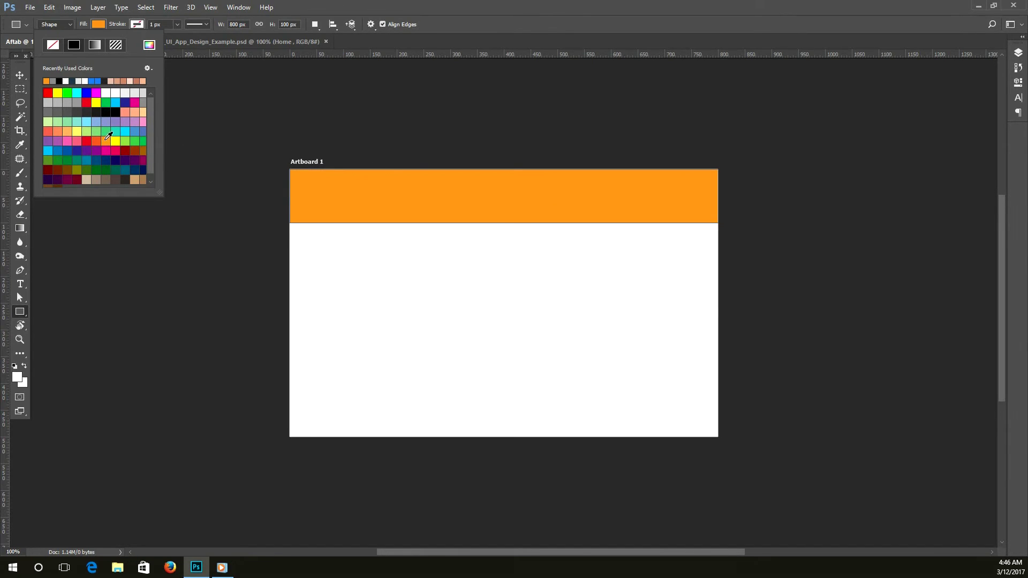
click(149, 44)
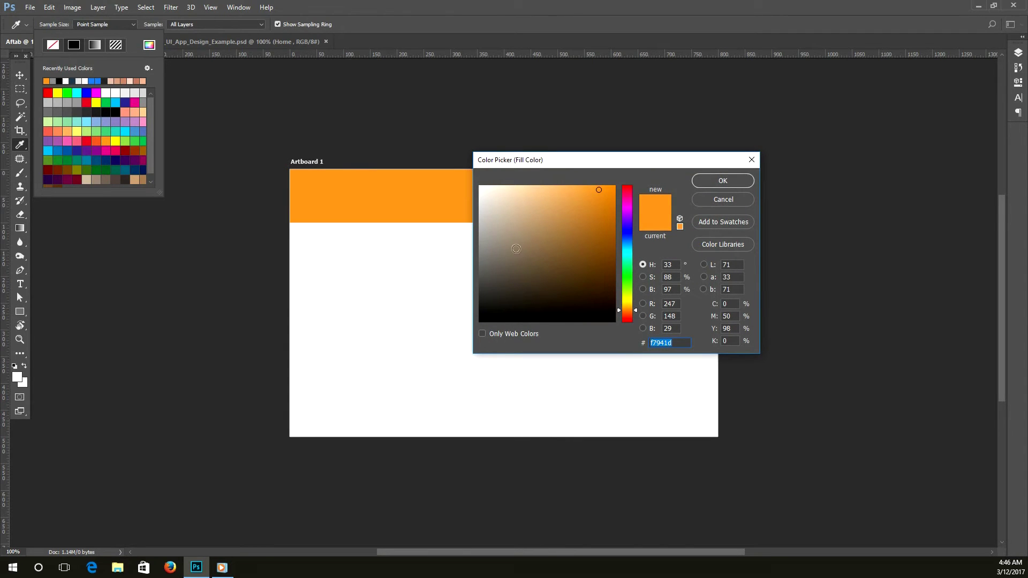
mouse_move(630, 316)
mouse_down()
mouse_move(629, 220)
mouse_move(589, 204)
mouse_up()
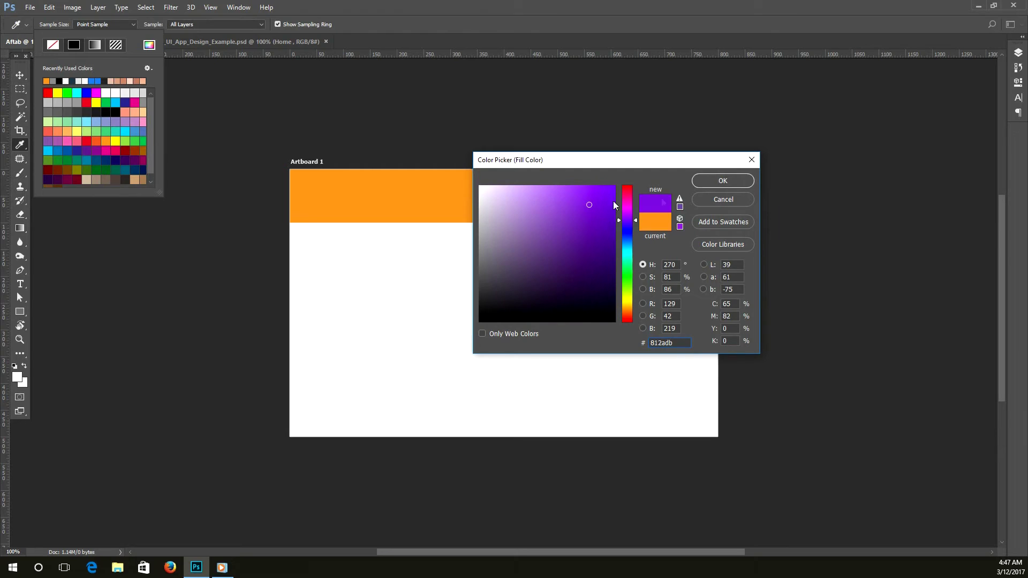
click(723, 182)
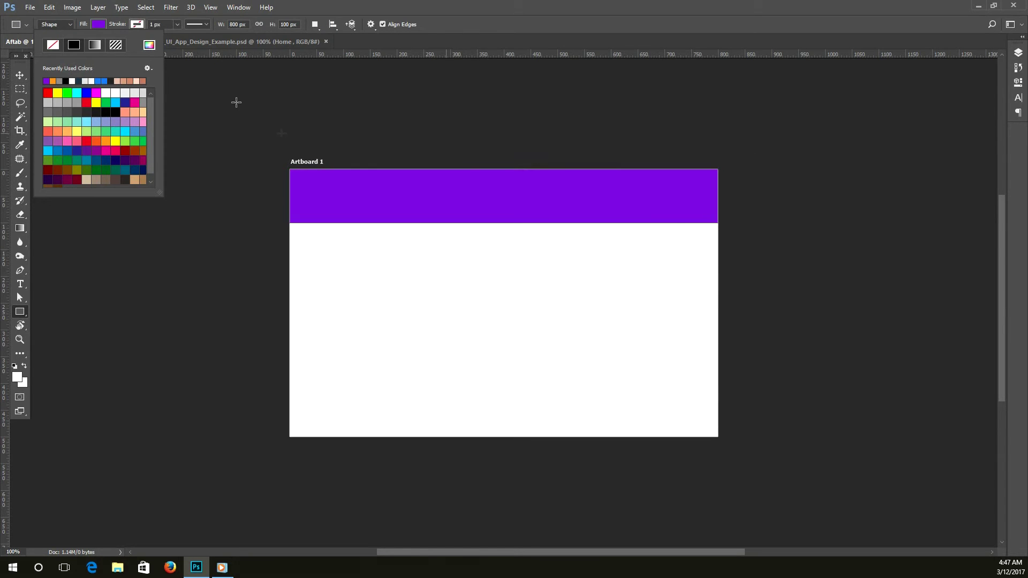
click(282, 136)
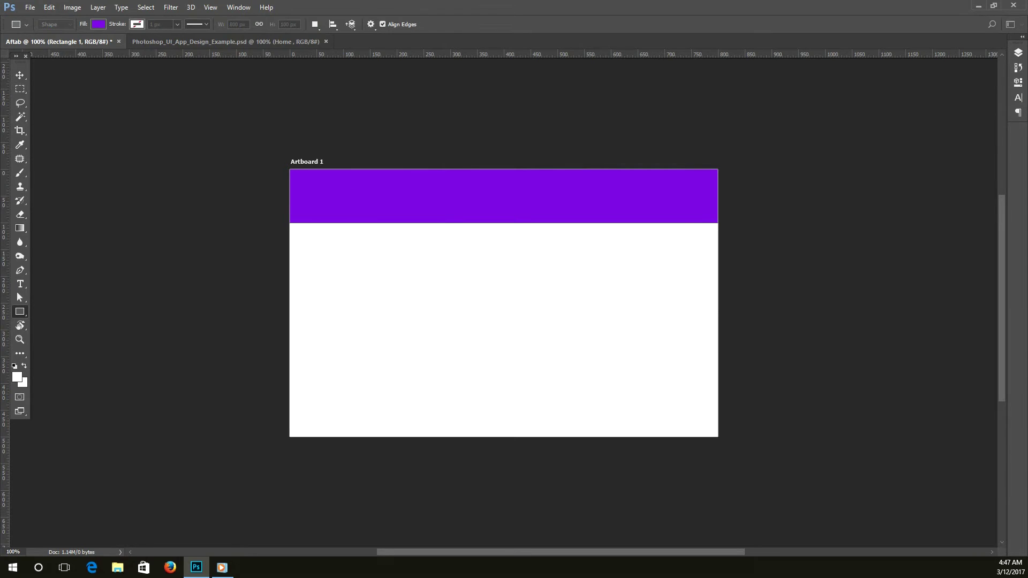
click(375, 268)
click(485, 324)
Step: Change the header bar's fill to cyan from the Properties swatches and reselect it
click(20, 75)
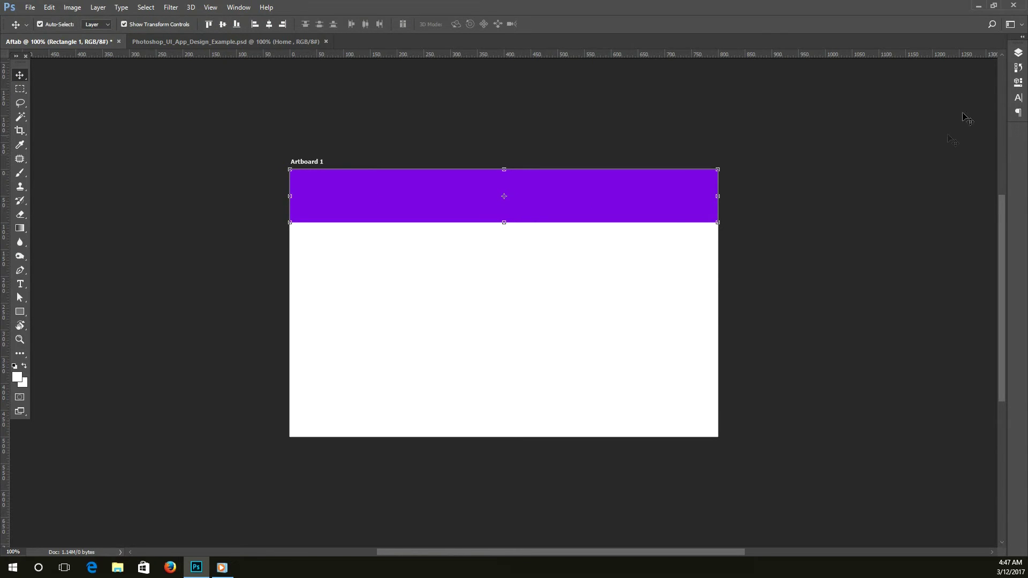
click(1017, 88)
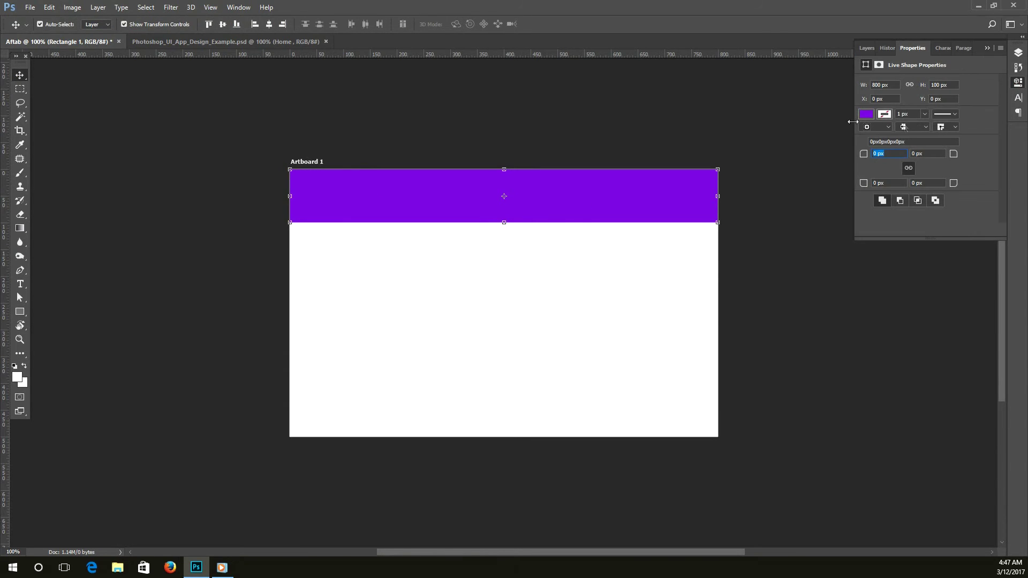
click(866, 114)
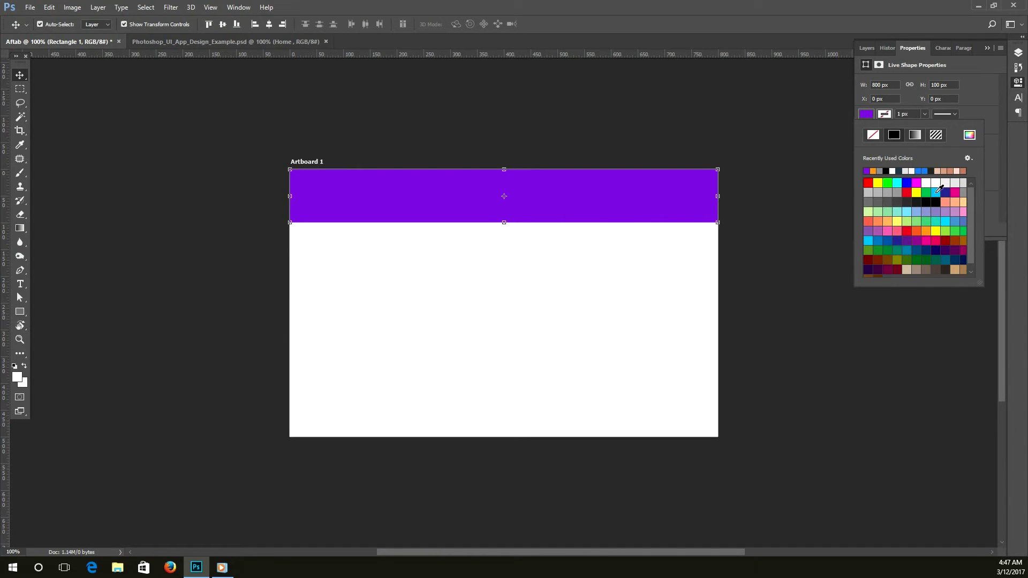
click(869, 240)
click(133, 129)
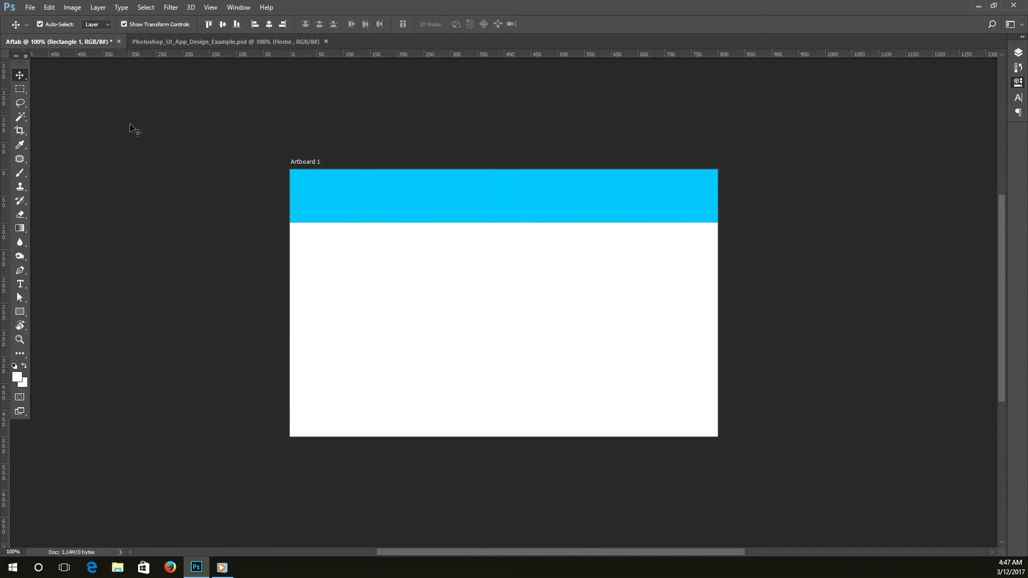
click(519, 202)
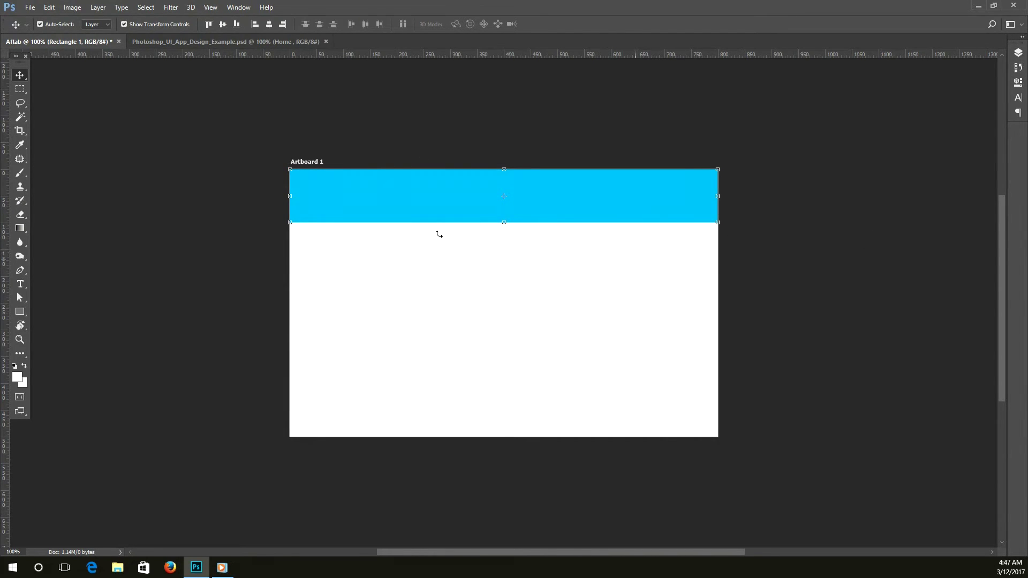
Step: Adjust the cyan bar's height and width with Free Transform and commit the change
drag(506, 223, 507, 221)
click(20, 76)
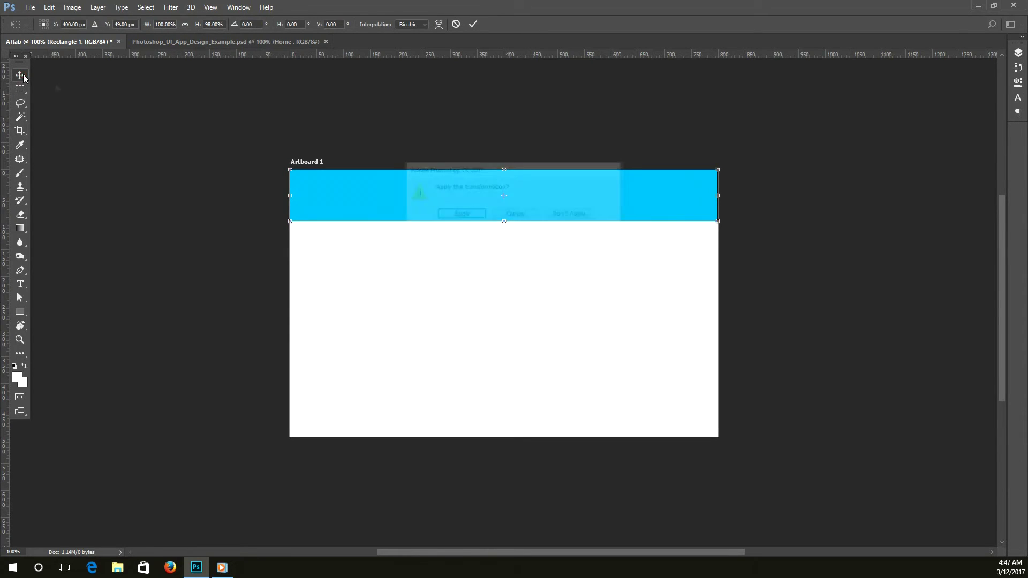
key(Return)
drag(612, 198, 604, 198)
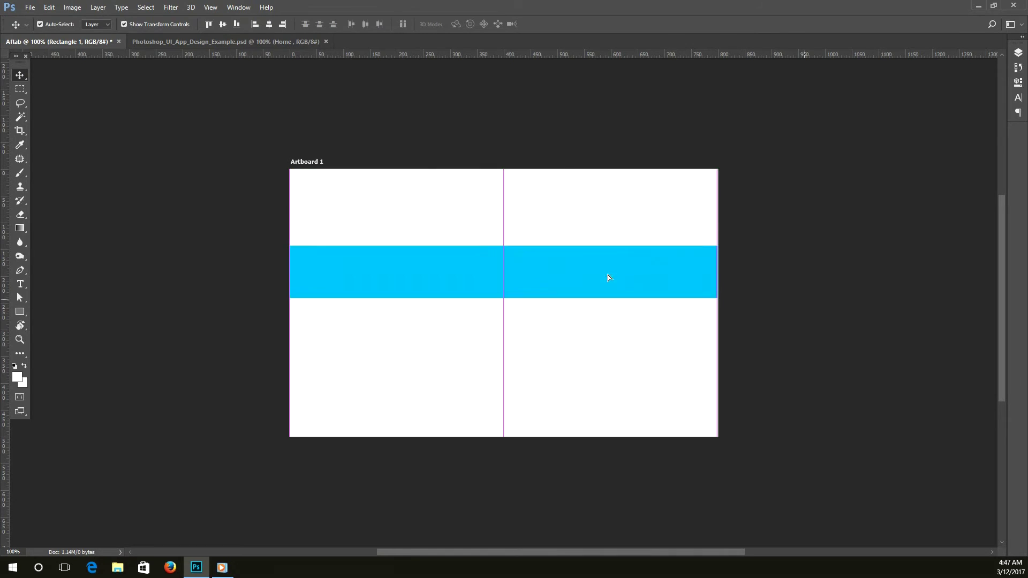
key(ctrl+t)
mouse_move(504, 221)
mouse_down()
mouse_move(506, 276)
mouse_move(547, 279)
mouse_up()
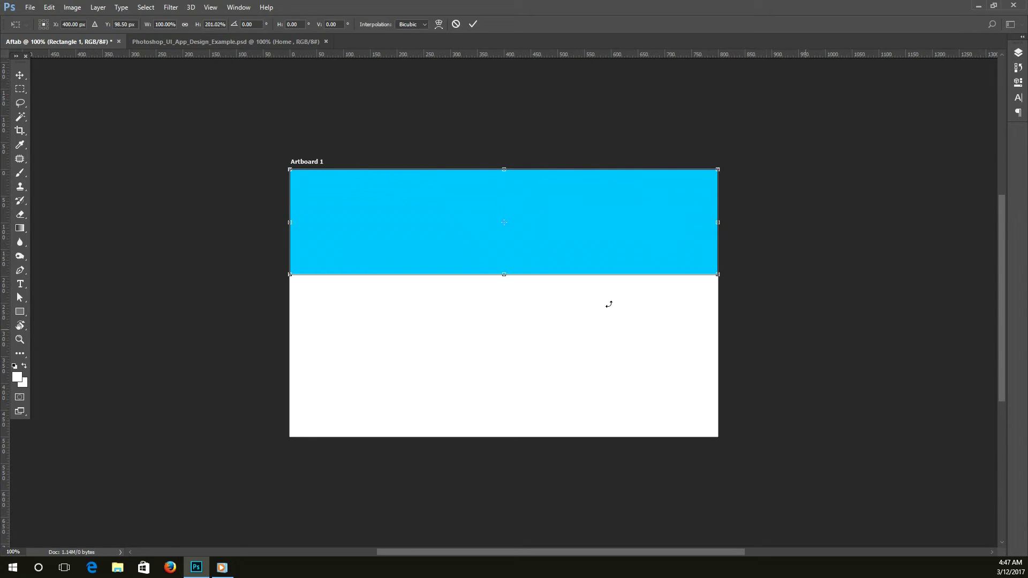
drag(507, 278, 512, 264)
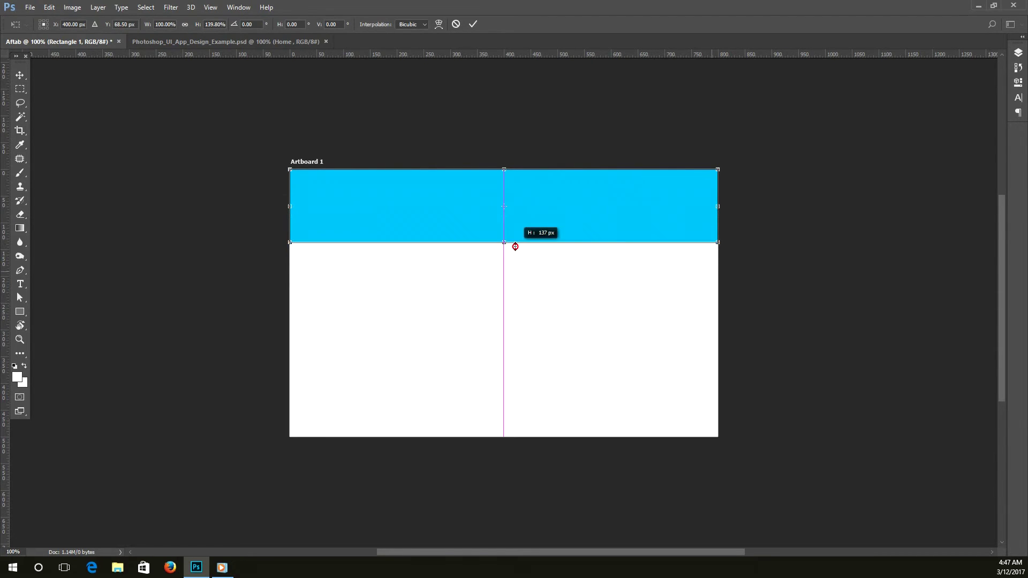
drag(718, 218, 614, 219)
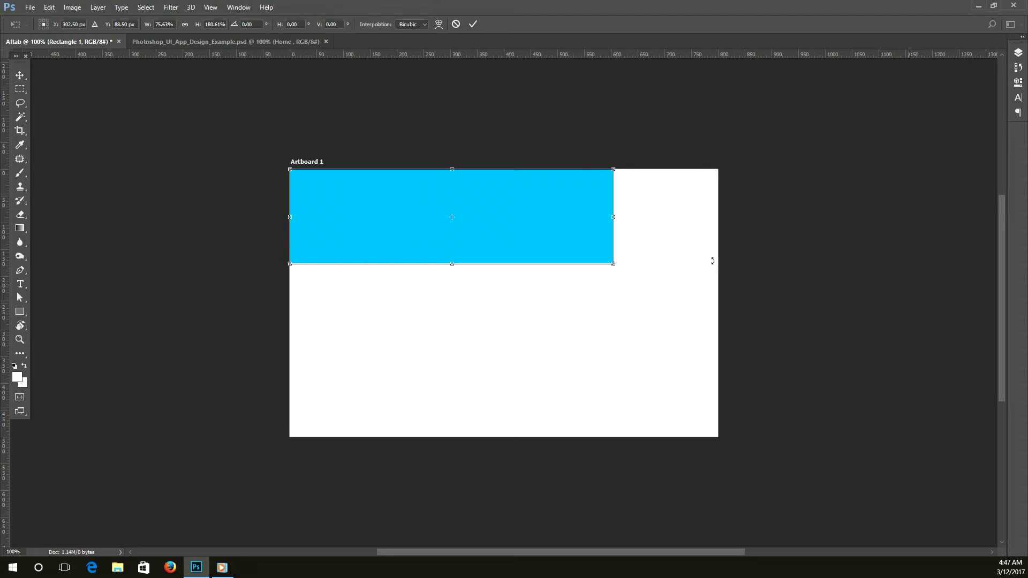
key(Return)
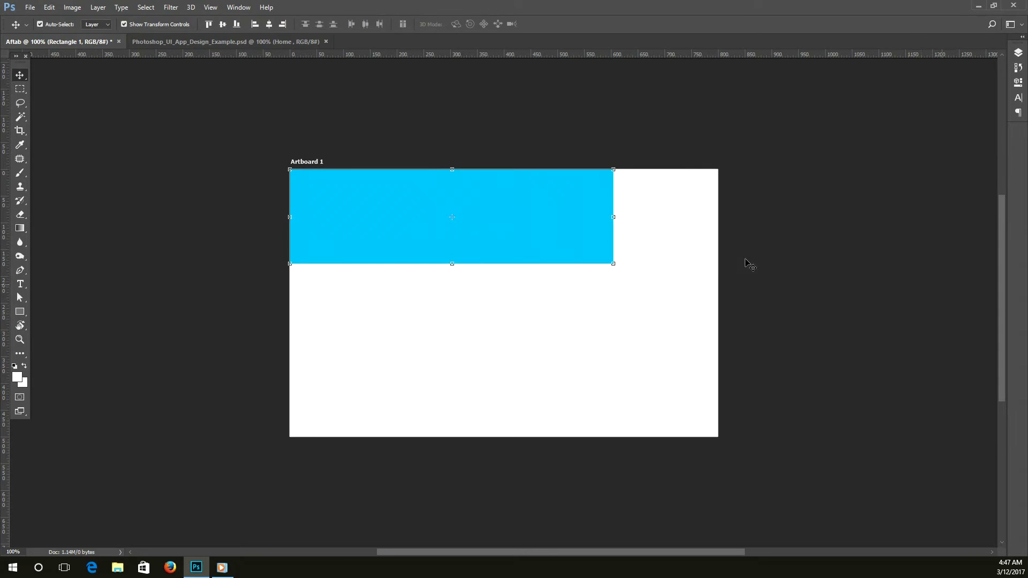
Step: Snap the bar back to X 0, Y 0 and stretch it to 800 × 100 px
drag(579, 249, 558, 257)
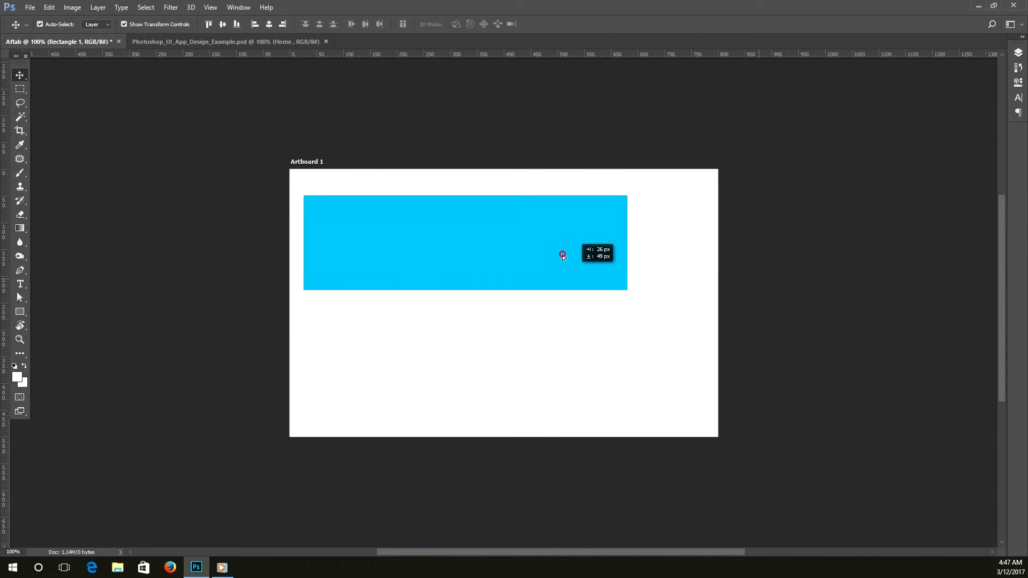
drag(558, 257, 560, 244)
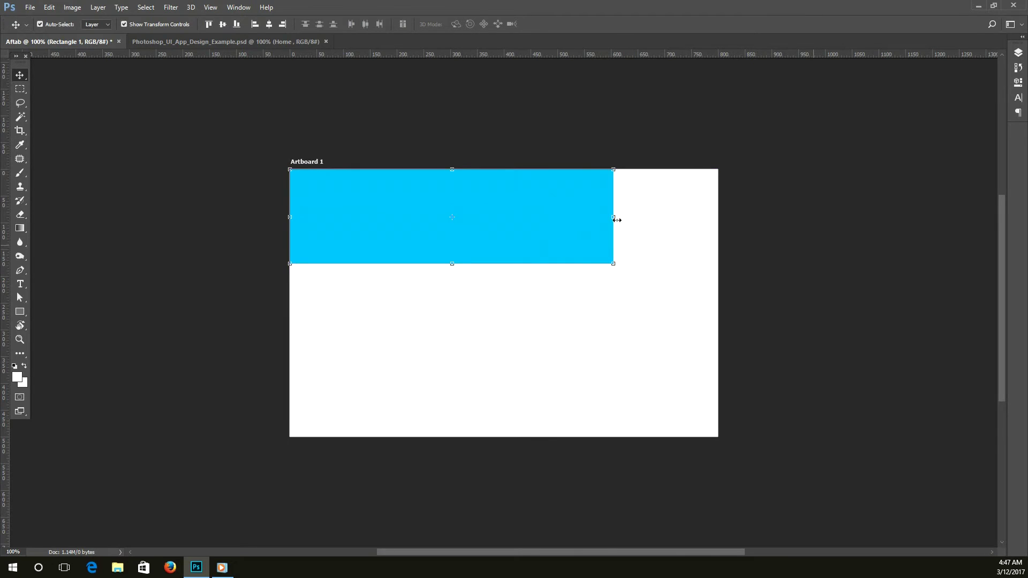
key(ctrl+t)
drag(705, 228, 720, 220)
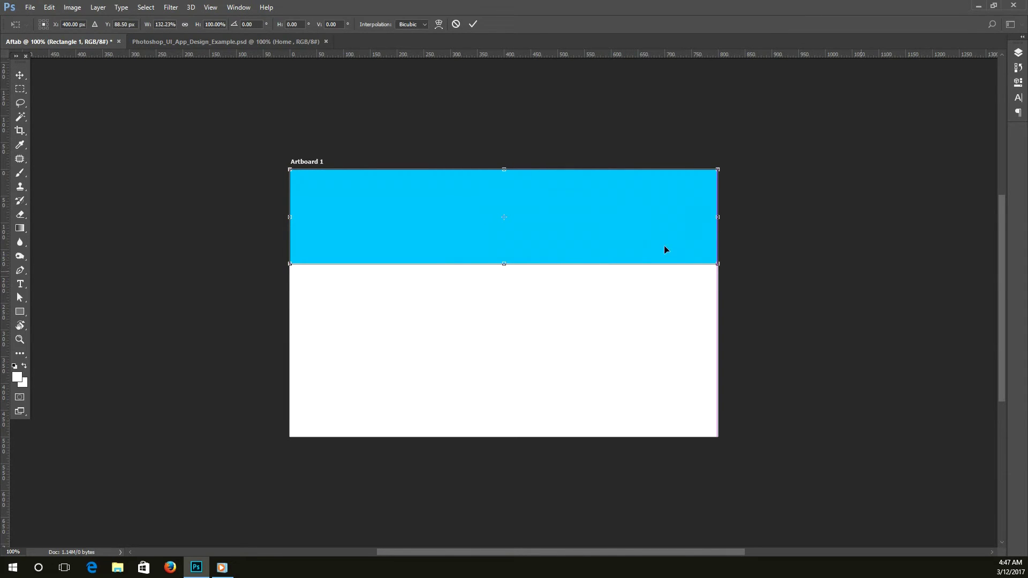
drag(507, 268, 513, 249)
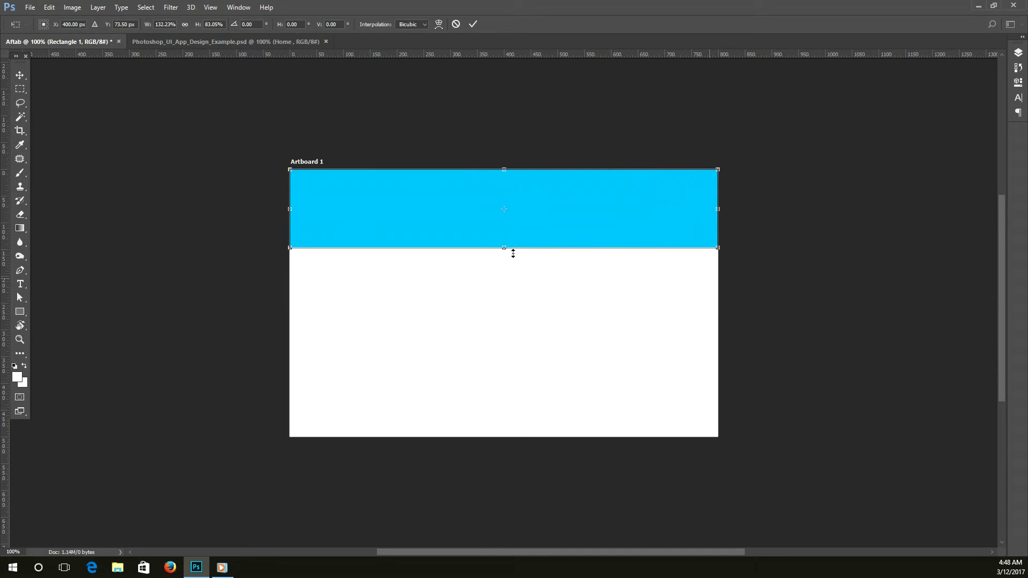
key(Return)
click(1019, 83)
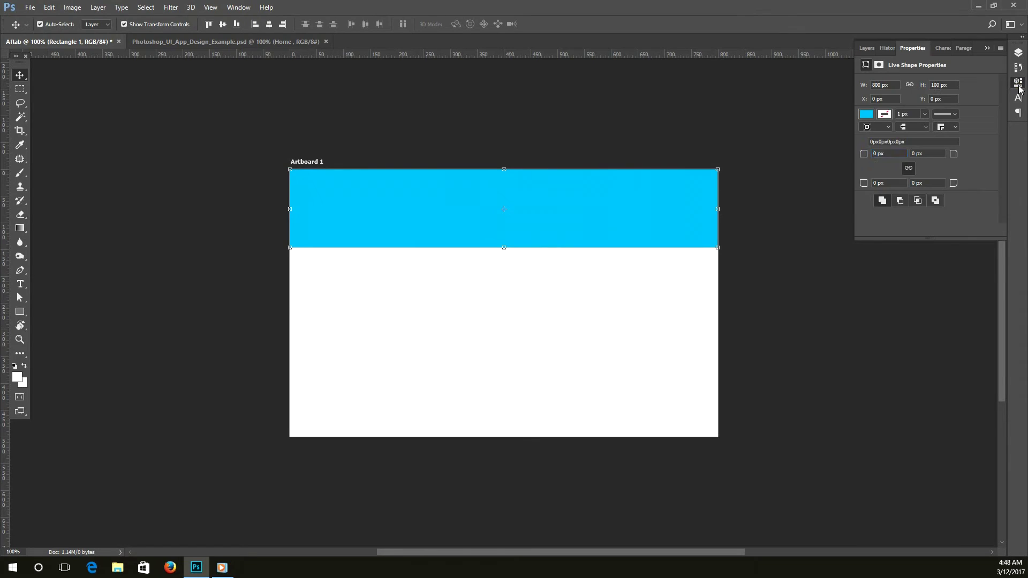
Step: Resize the cyan header bar to 100 px tall and 800 px wide in Live Shape Properties
click(889, 154)
click(940, 85)
text(00)
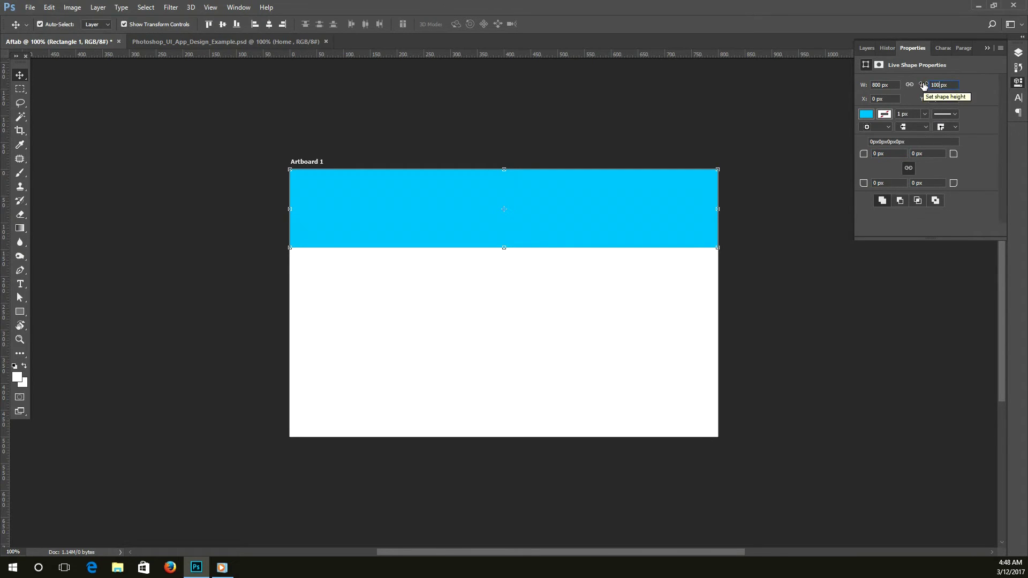
click(825, 318)
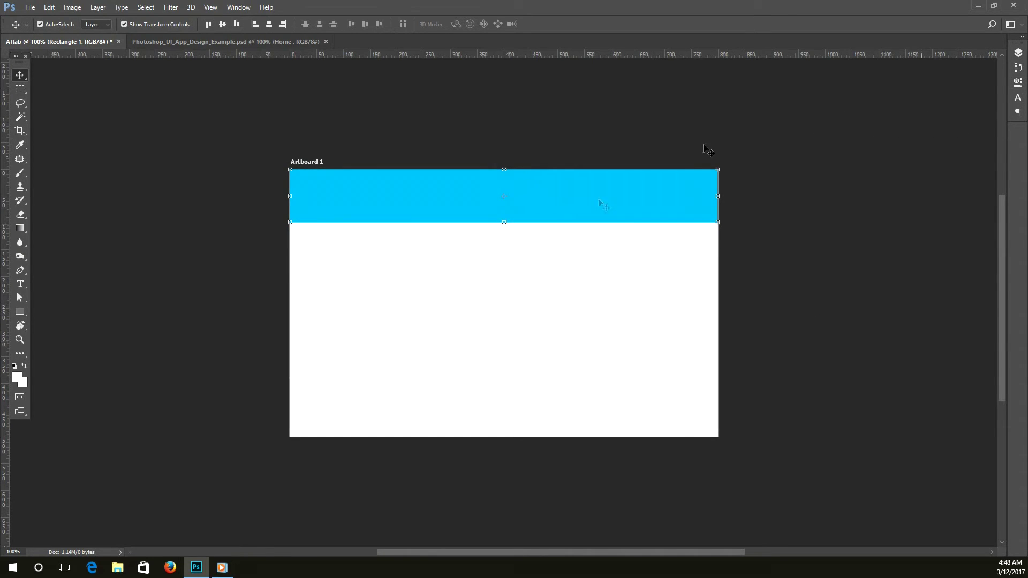
click(1015, 83)
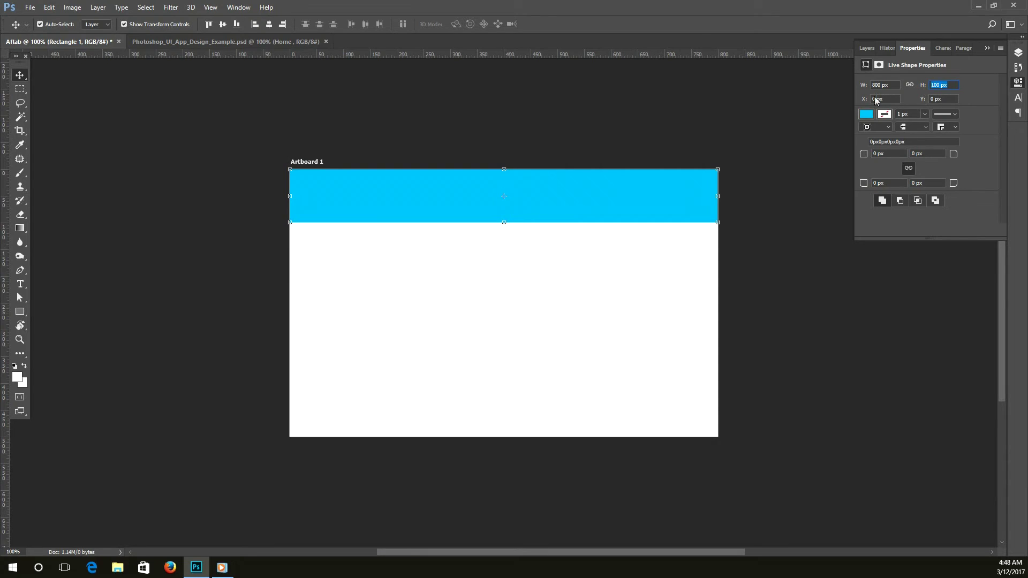
drag(887, 85, 872, 84)
text(6)
click(764, 213)
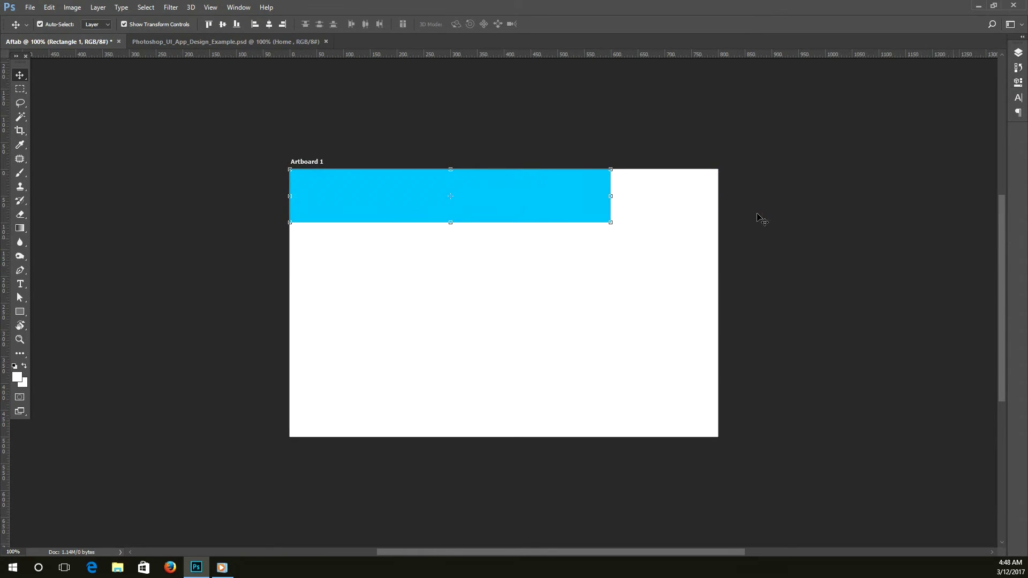
click(1017, 83)
drag(870, 84, 866, 85)
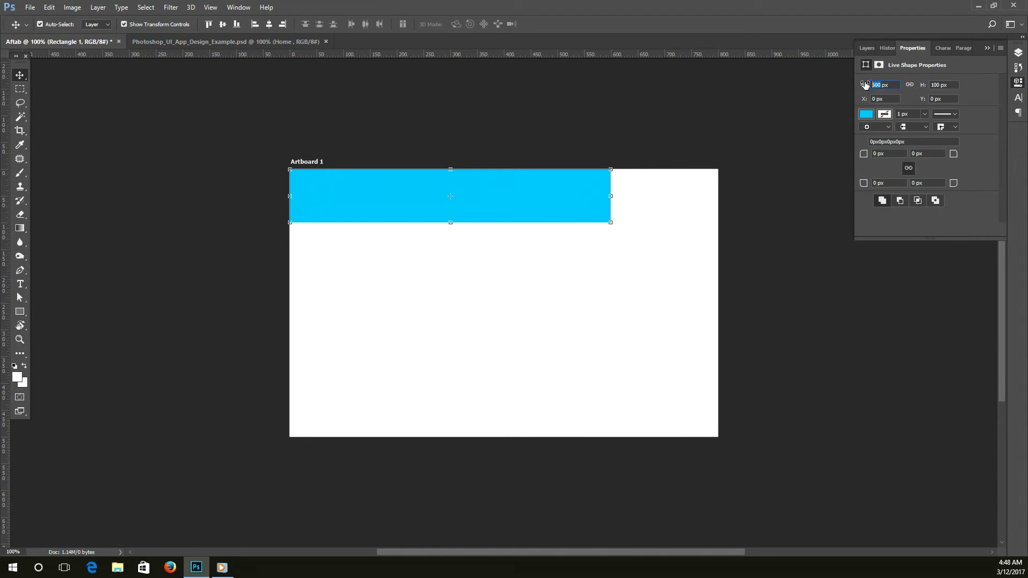
click(818, 205)
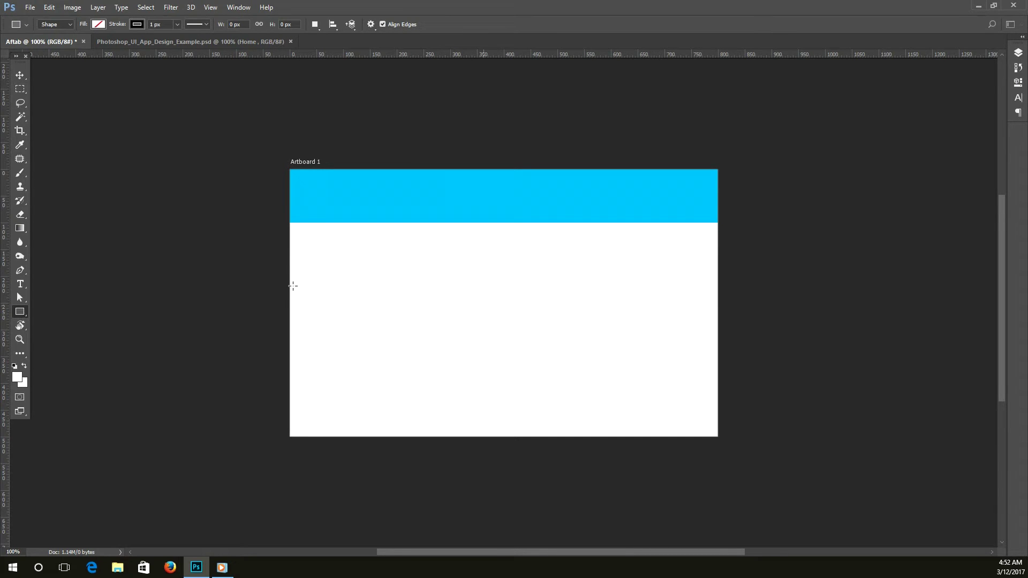
Step: Draw a tall sidebar rectangle on the left below the header and fill it magenta
drag(299, 230, 416, 436)
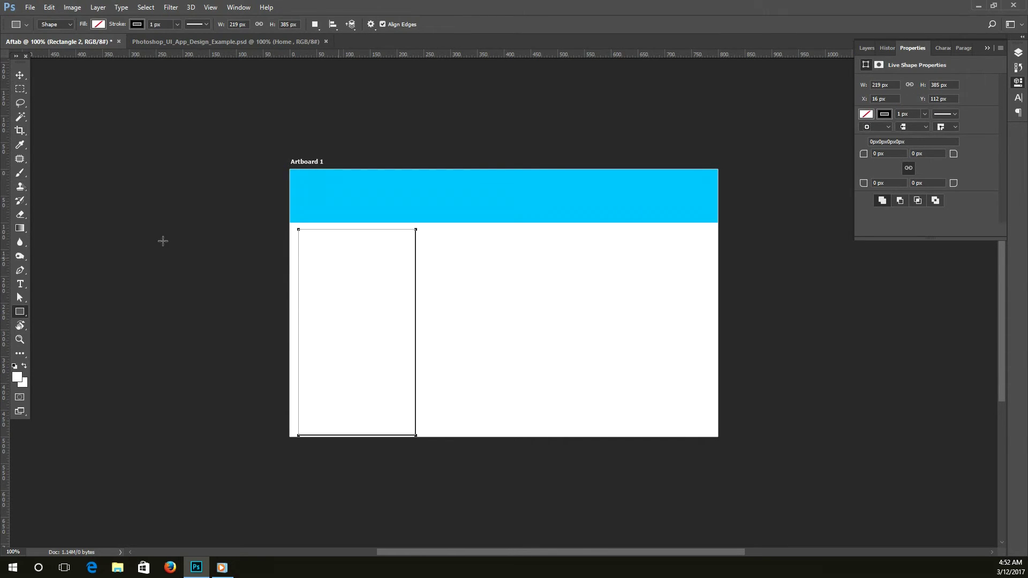
click(99, 26)
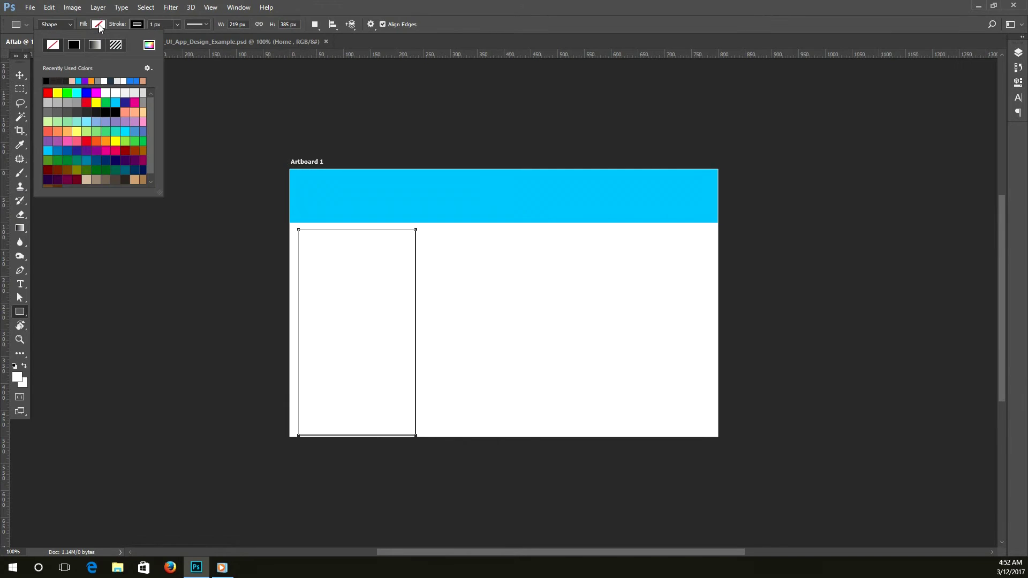
click(63, 80)
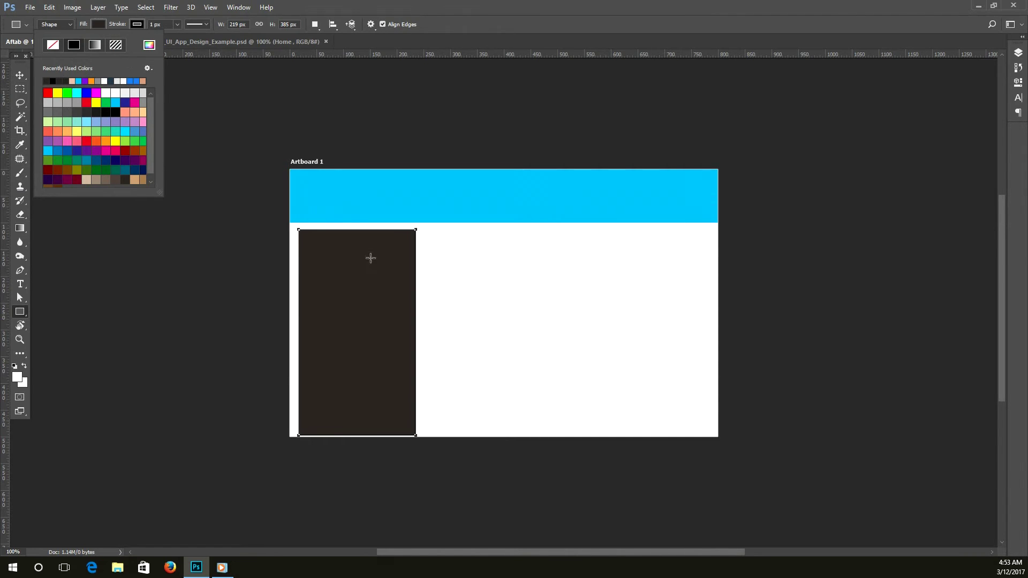
click(96, 93)
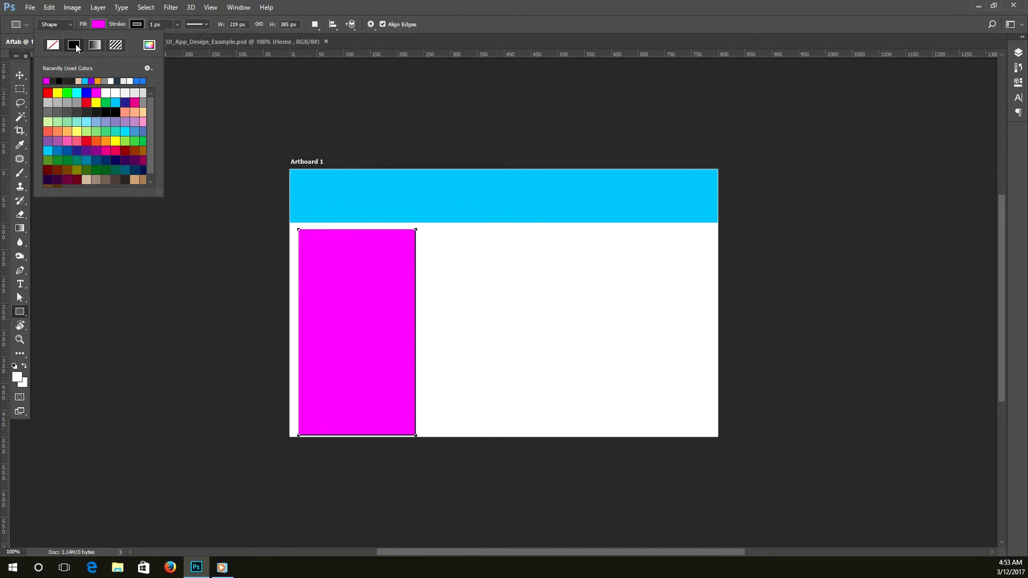
click(19, 75)
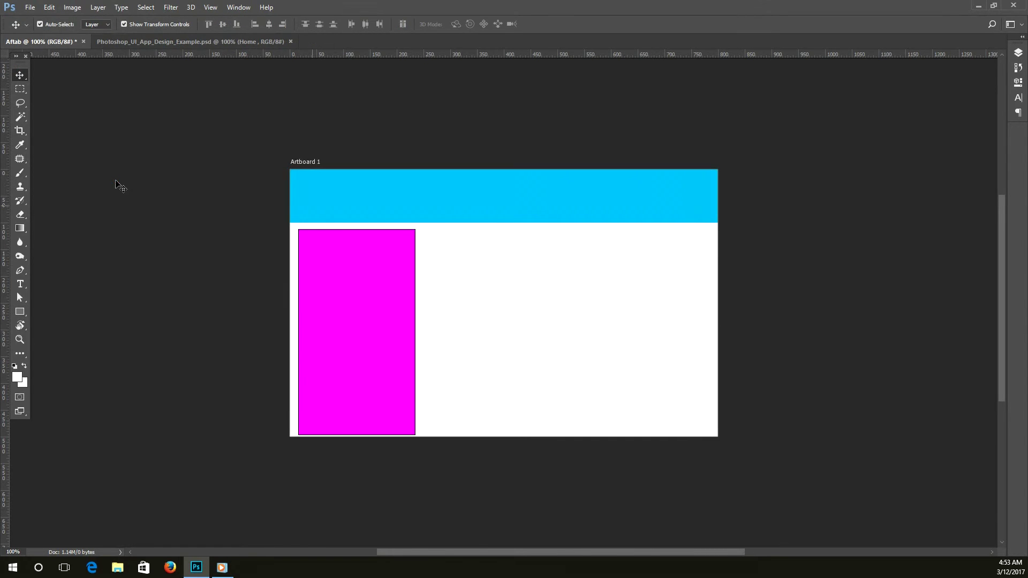
Step: Remove the sidebar's dark outline and move the rectangle upward
click(20, 311)
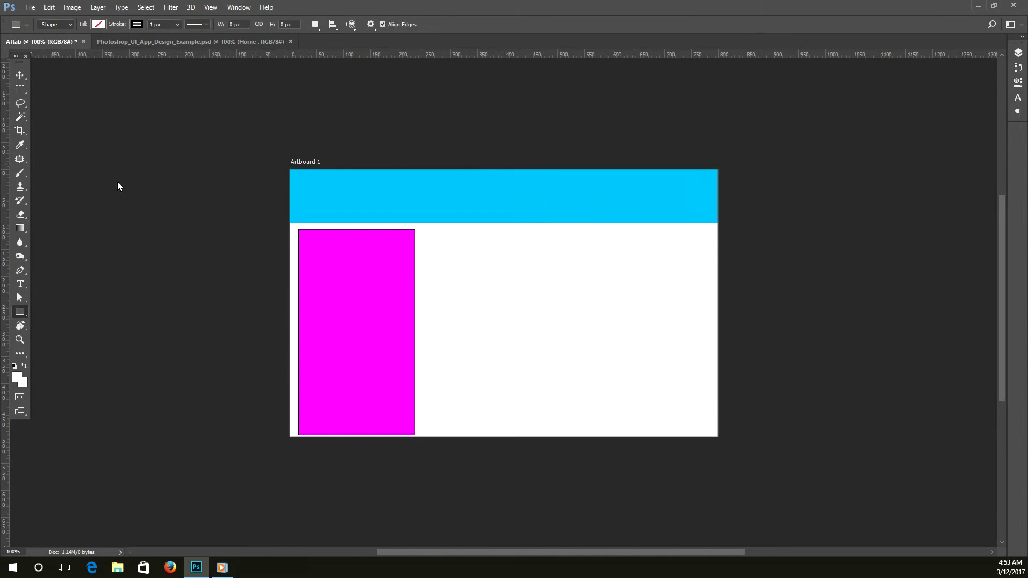
click(19, 75)
click(348, 296)
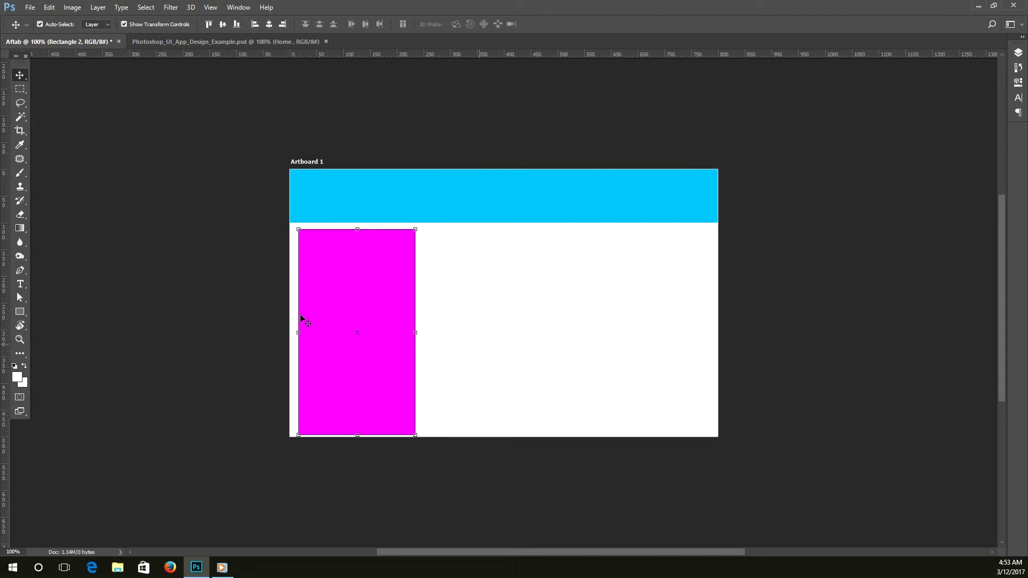
click(19, 311)
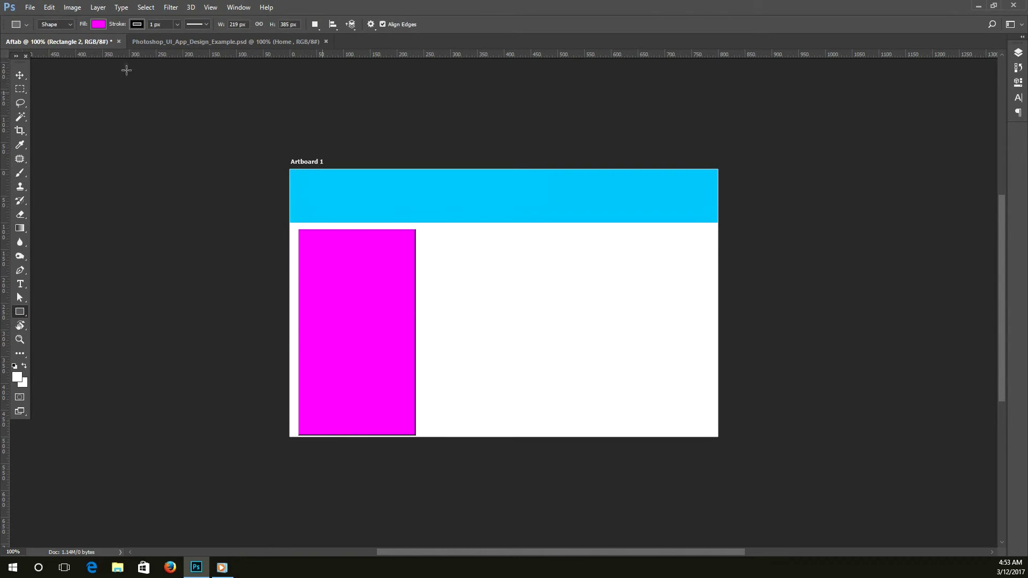
click(137, 25)
click(91, 44)
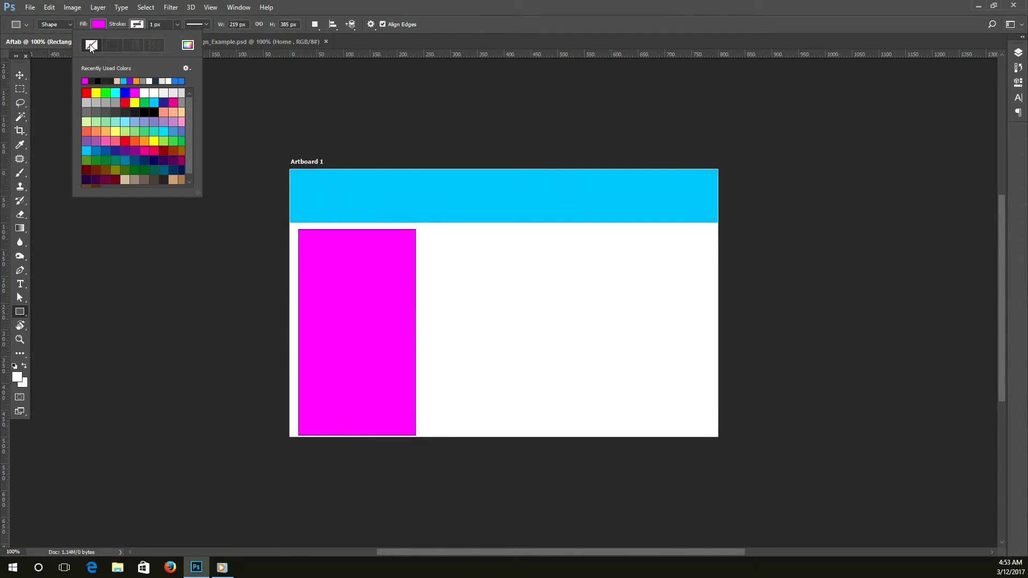
click(19, 75)
mouse_move(390, 303)
mouse_down()
mouse_move(389, 288)
mouse_move(392, 302)
mouse_up()
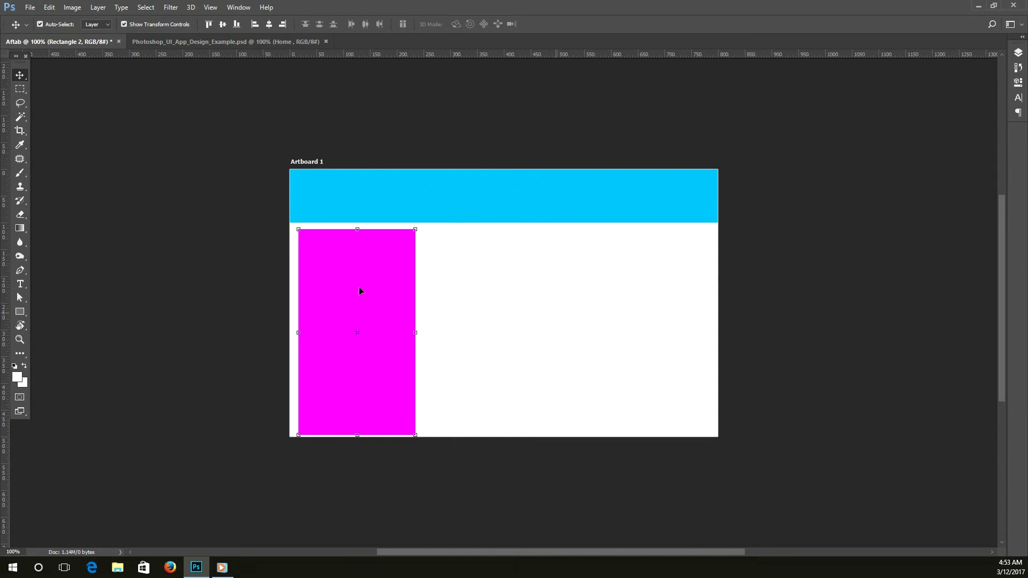
Step: Fill the sidebar dark gray and nudge it flush left under the header
click(1020, 83)
click(873, 118)
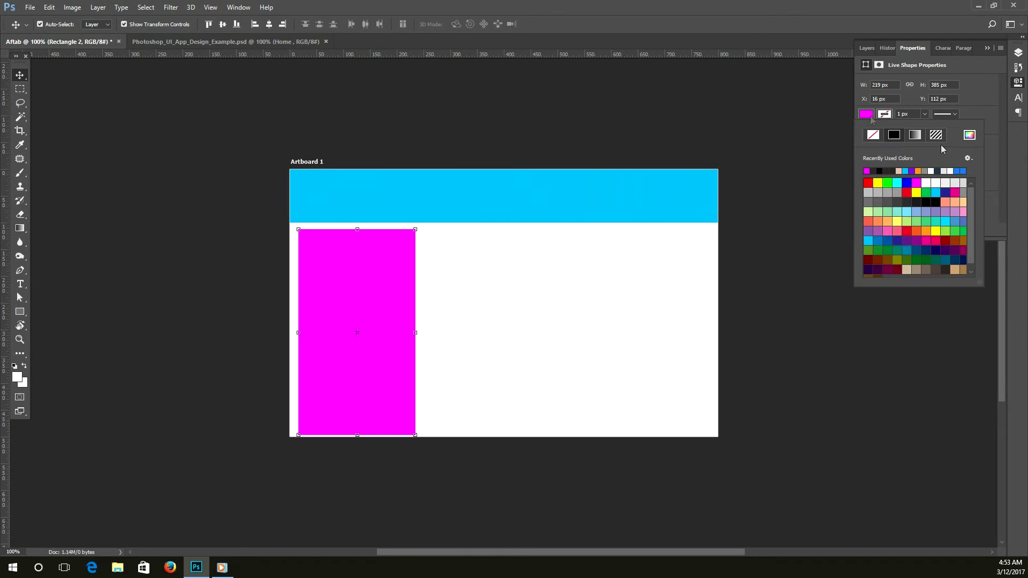
click(897, 202)
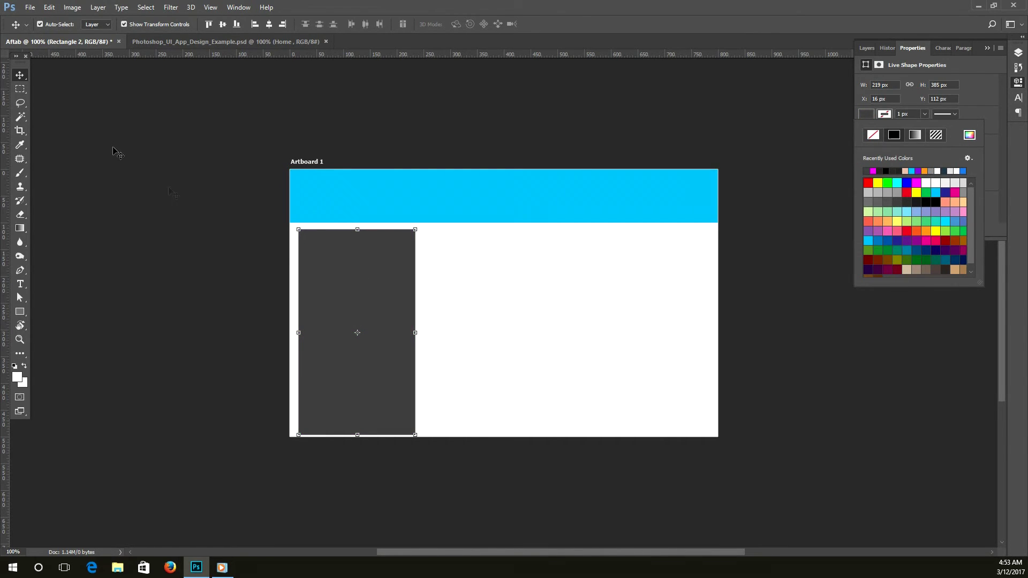
click(115, 153)
drag(327, 284, 320, 275)
click(19, 311)
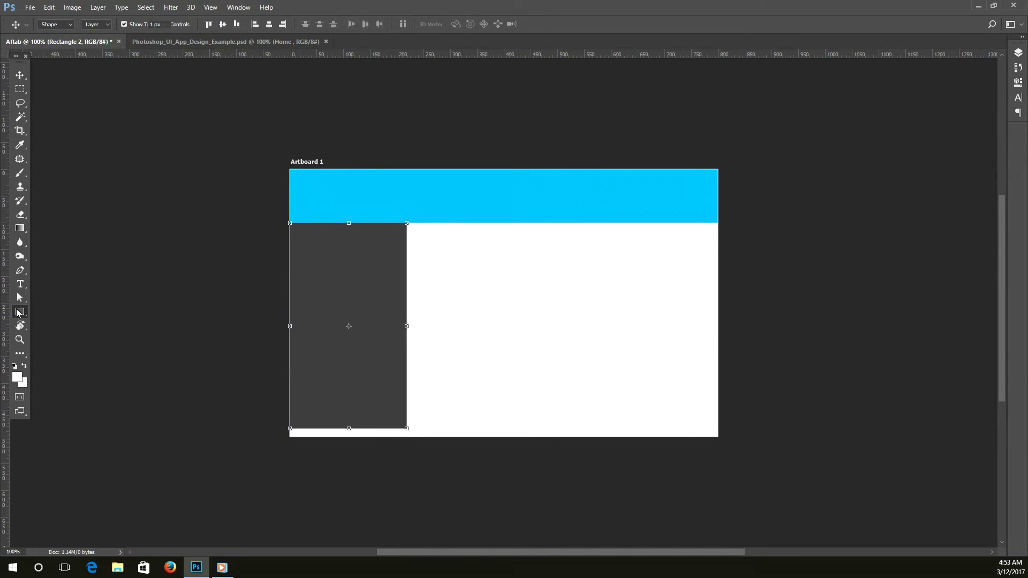
drag(19, 312, 59, 328)
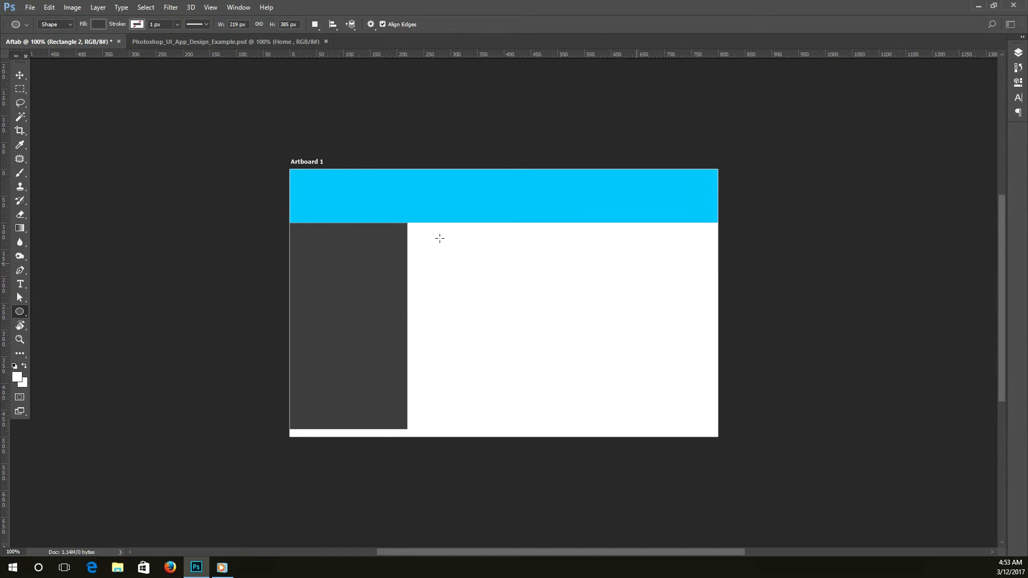
Step: Draw a dark circle right of the sidebar and Alt-drag a copy below it
drag(448, 248, 506, 302)
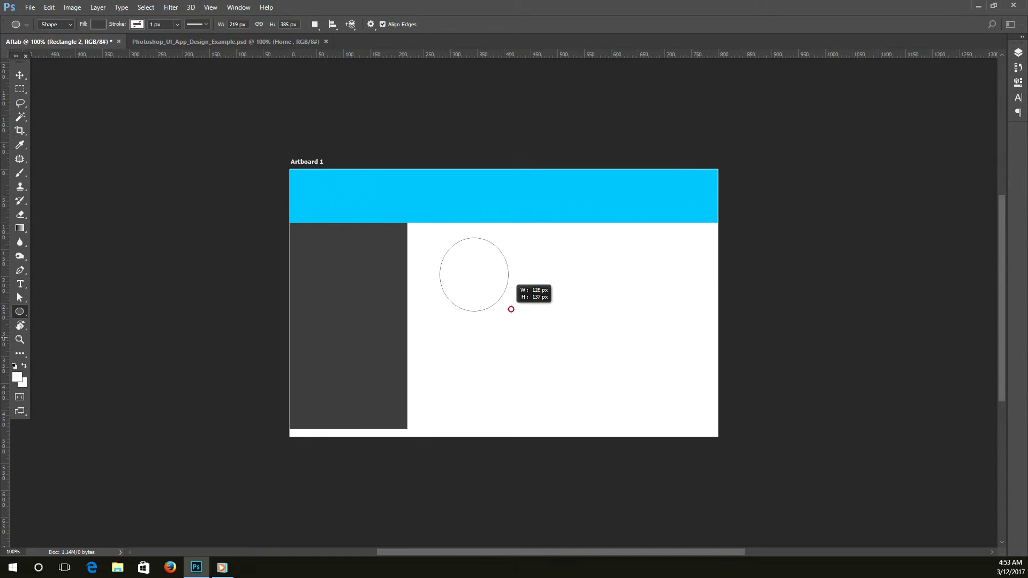
drag(506, 302, 506, 303)
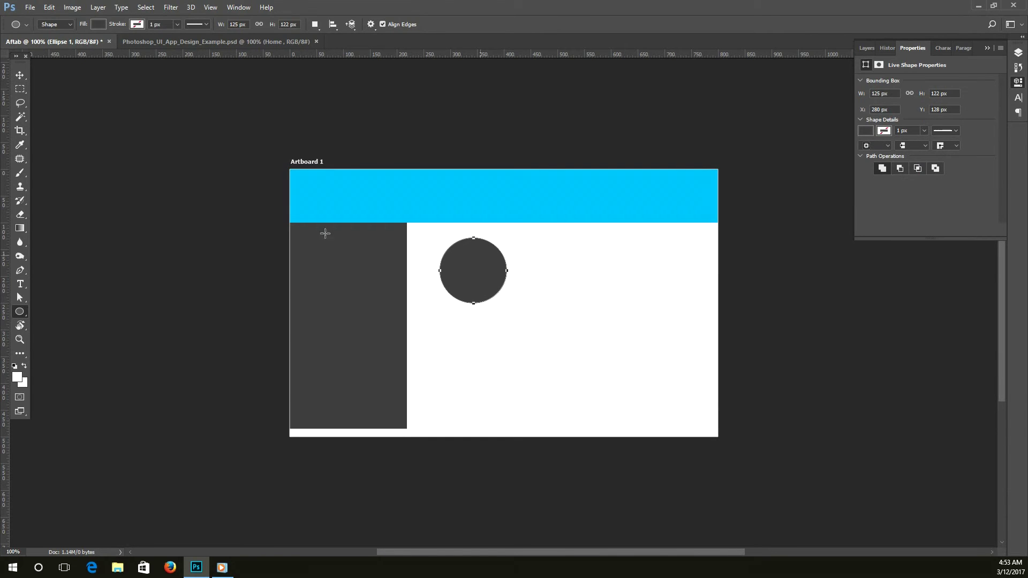
click(20, 312)
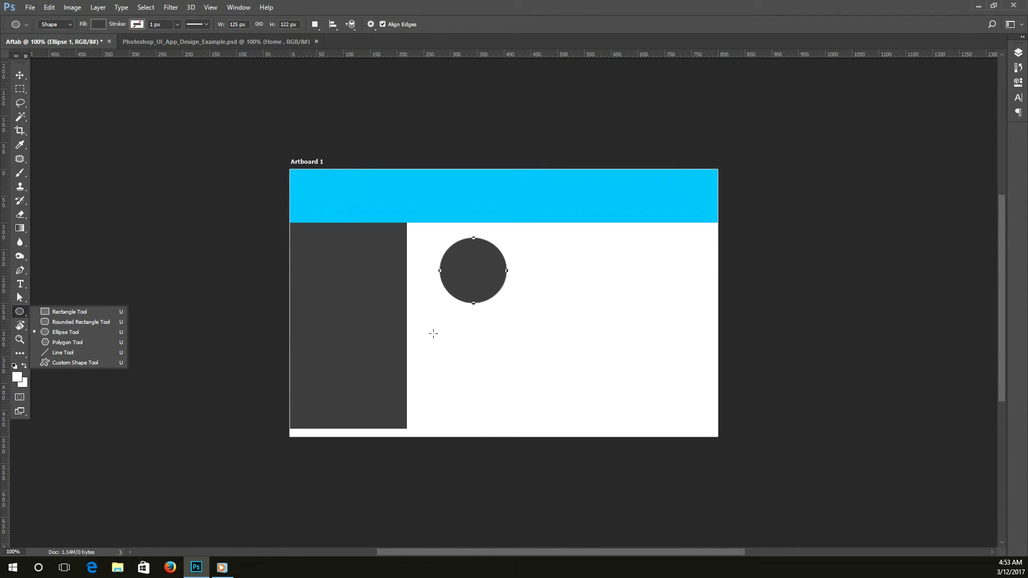
click(20, 75)
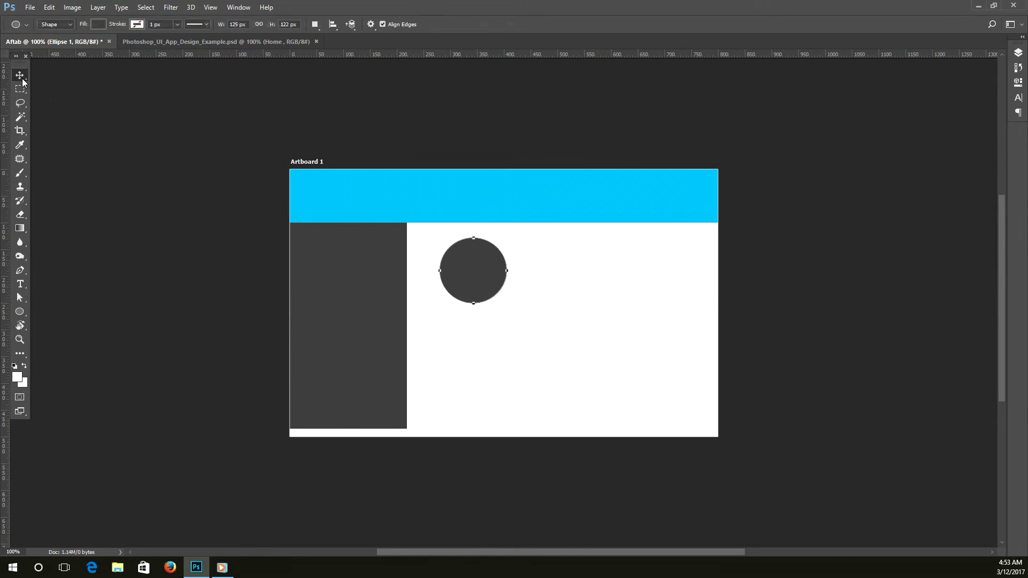
click(537, 284)
click(487, 273)
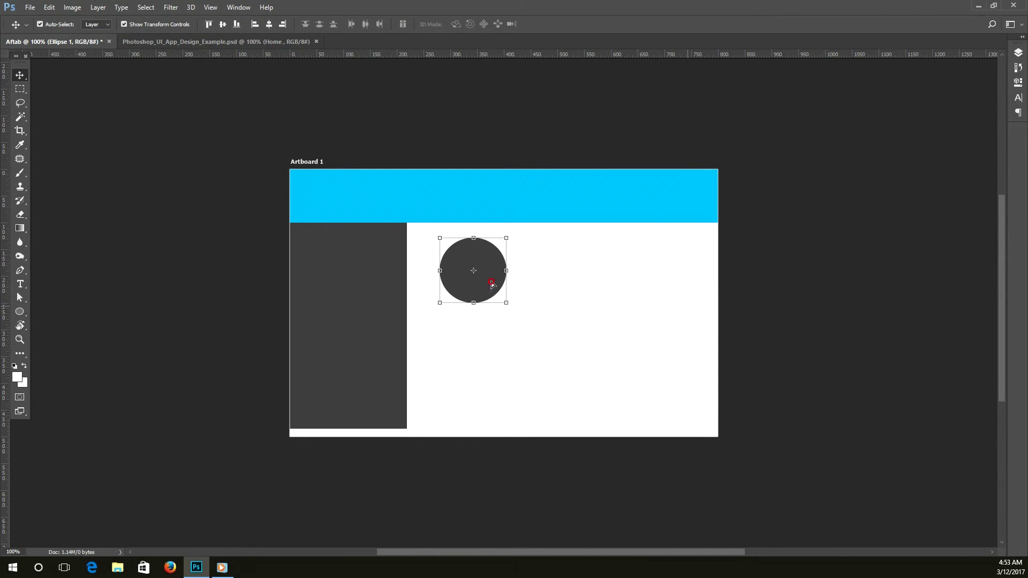
drag(493, 283, 485, 372)
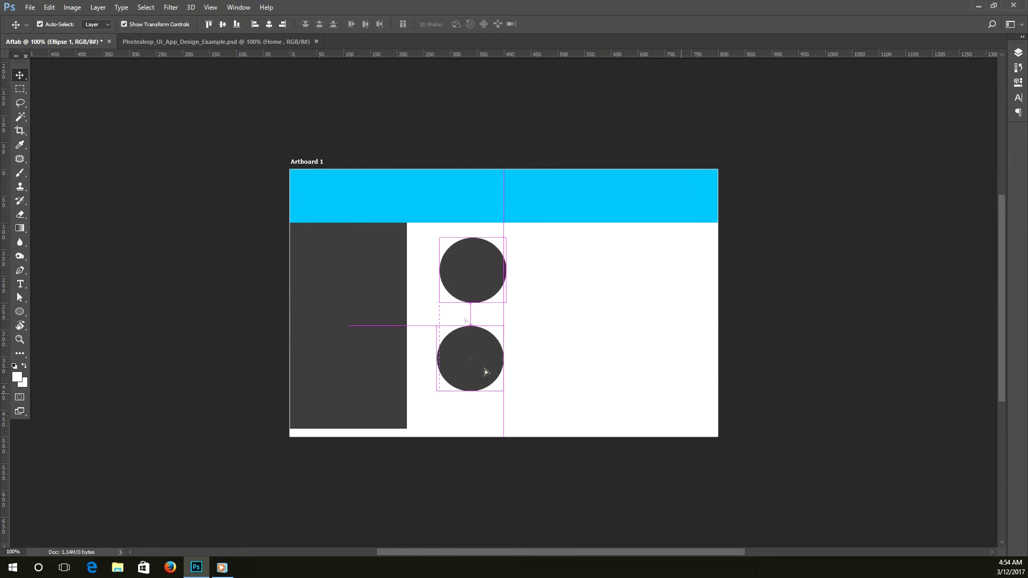
Step: Align the top circle directly above the lower circle
click(483, 271)
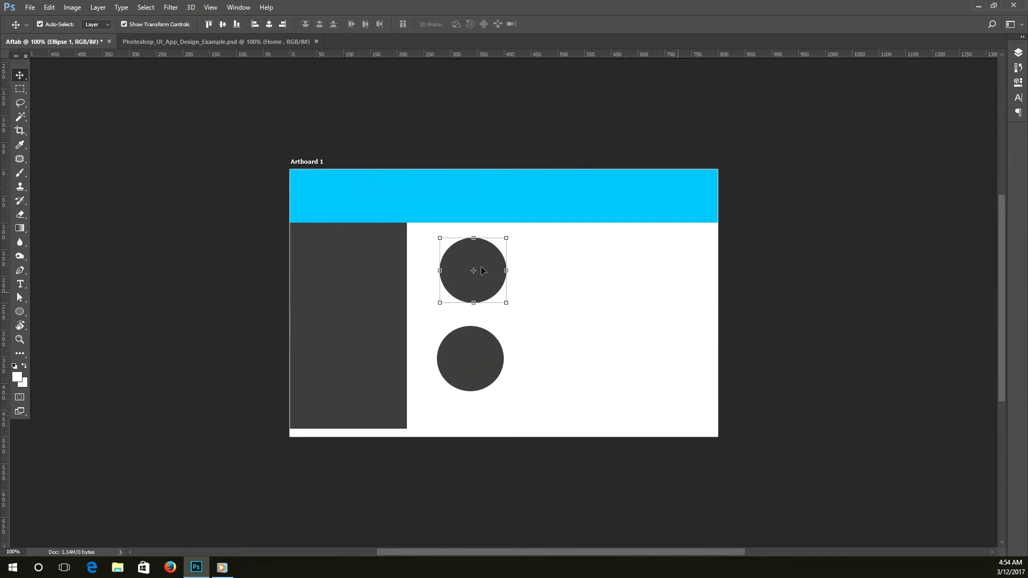
drag(483, 271, 483, 280)
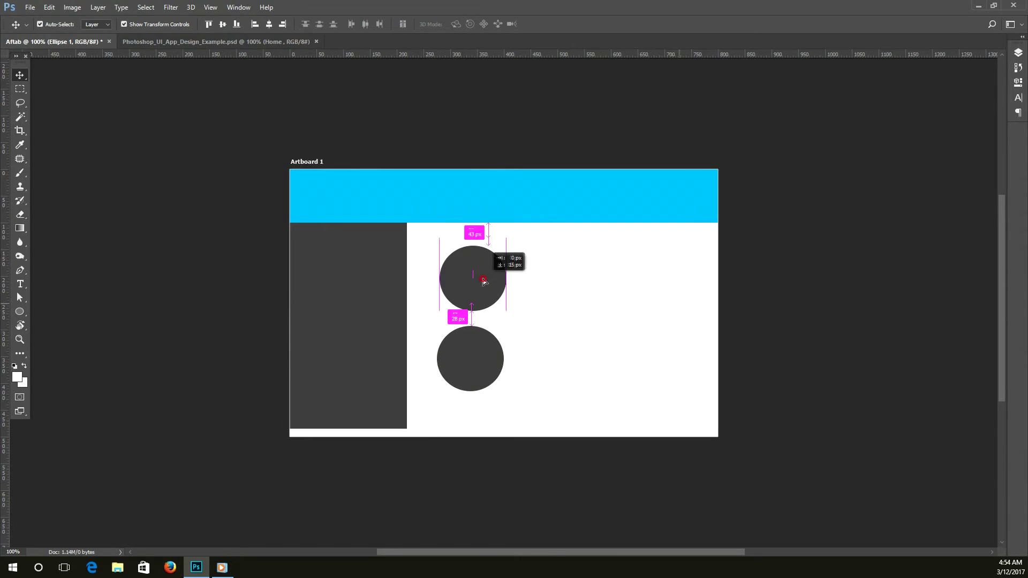
drag(484, 280, 485, 277)
click(535, 289)
click(477, 279)
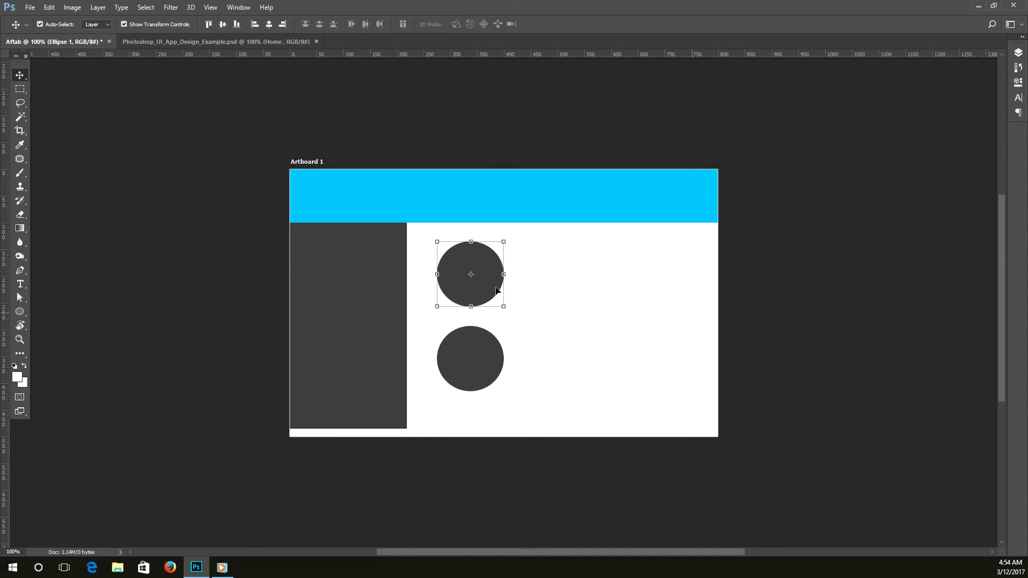
click(509, 287)
click(486, 283)
Step: Copy the top circle to the right and move it up beside the top circle
drag(483, 284, 562, 325)
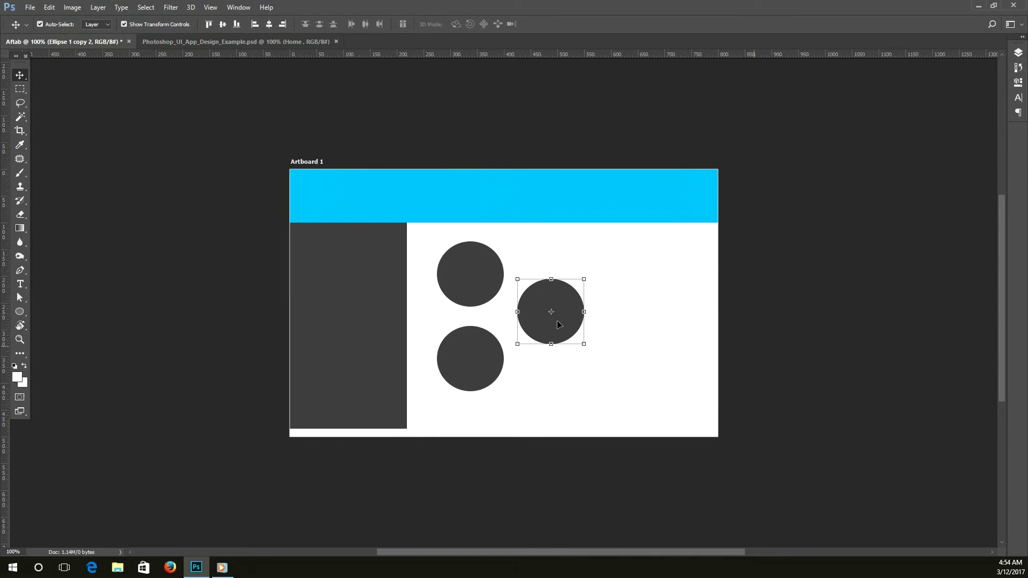
click(592, 335)
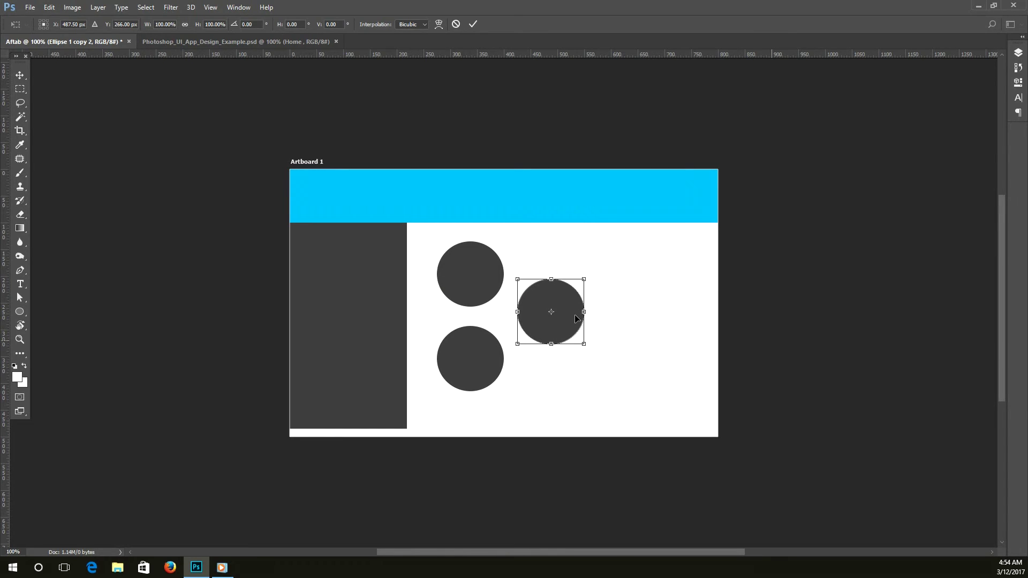
key(Return)
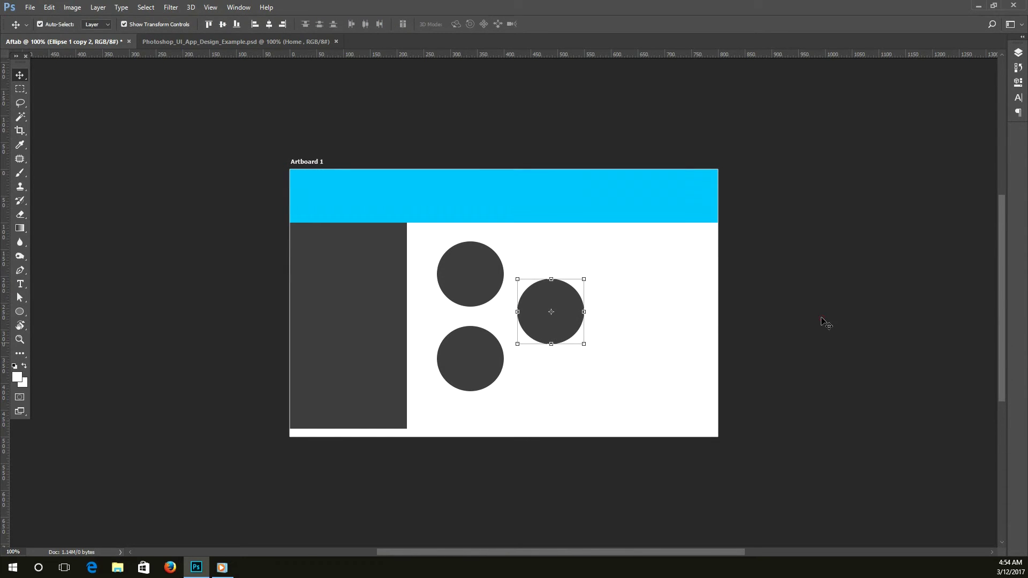
click(820, 318)
drag(551, 313, 577, 289)
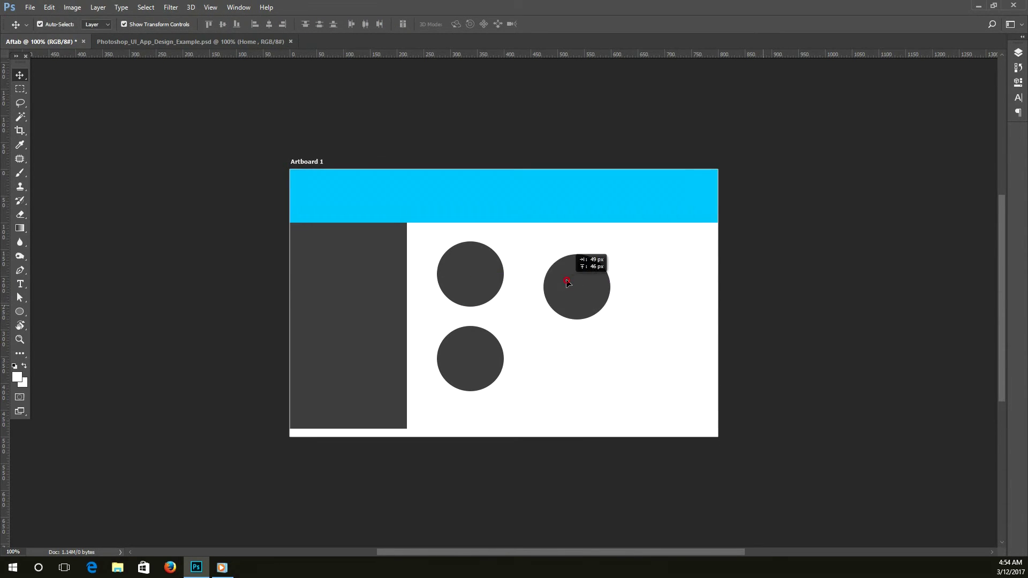
double_click(578, 290)
drag(577, 290, 558, 277)
key(Return)
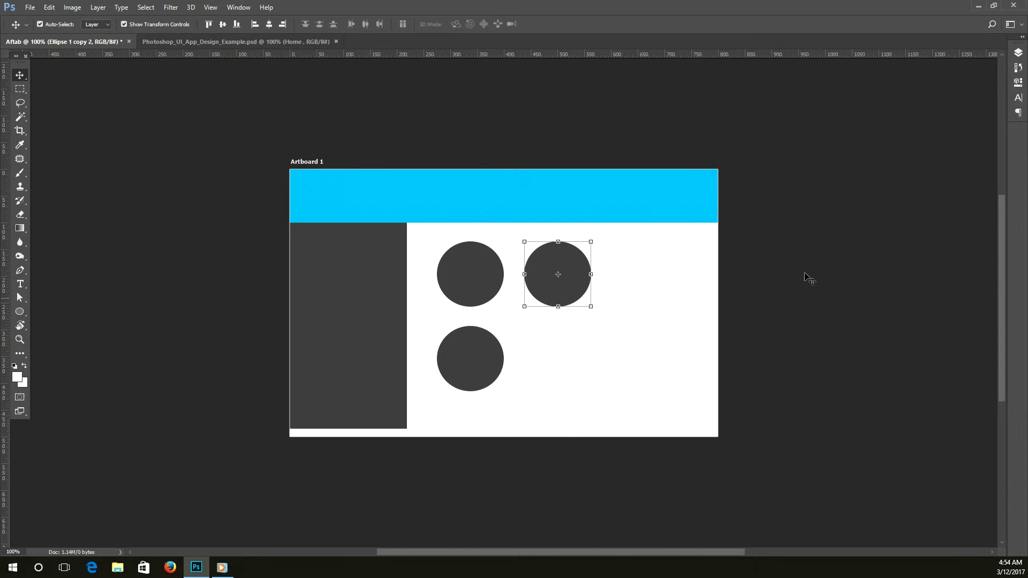
click(806, 276)
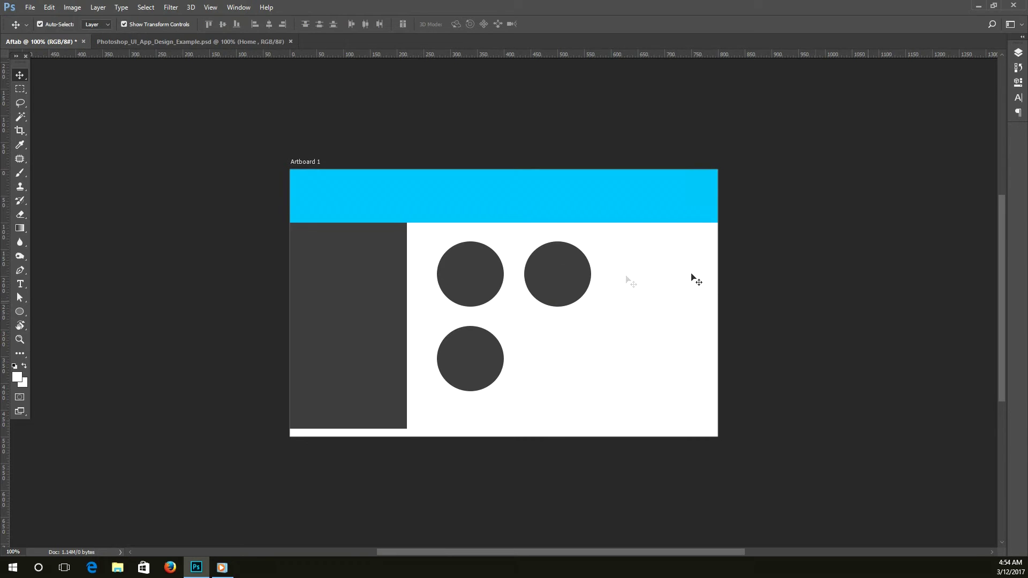
Step: Fine-tune the right circle level with the top circle and adjust its spacing
drag(561, 276, 561, 279)
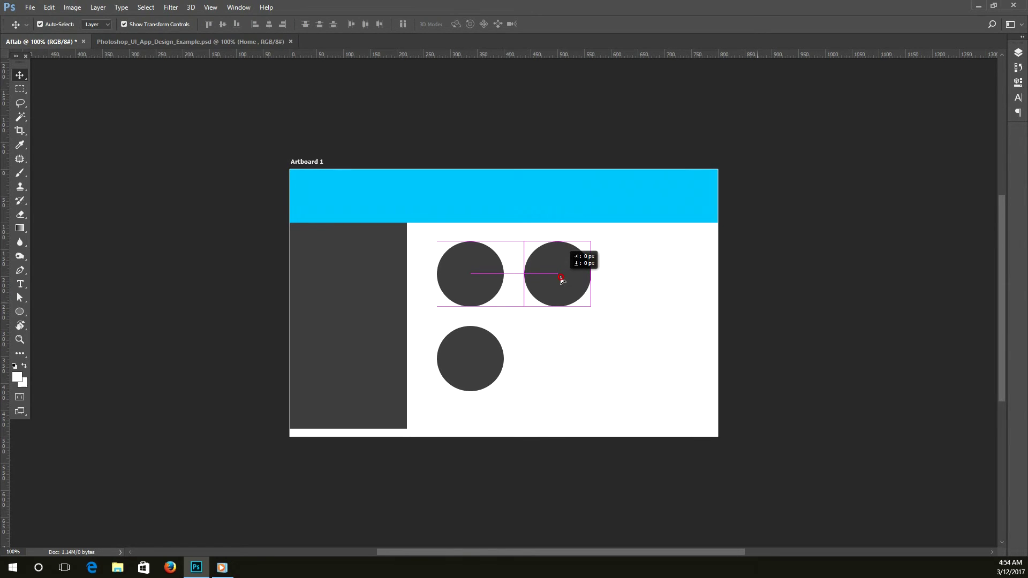
mouse_move(562, 279)
mouse_down()
mouse_move(564, 365)
mouse_move(477, 358)
mouse_move(471, 441)
mouse_move(548, 373)
mouse_move(548, 355)
mouse_move(562, 368)
mouse_move(549, 278)
mouse_move(591, 276)
mouse_move(574, 276)
mouse_up()
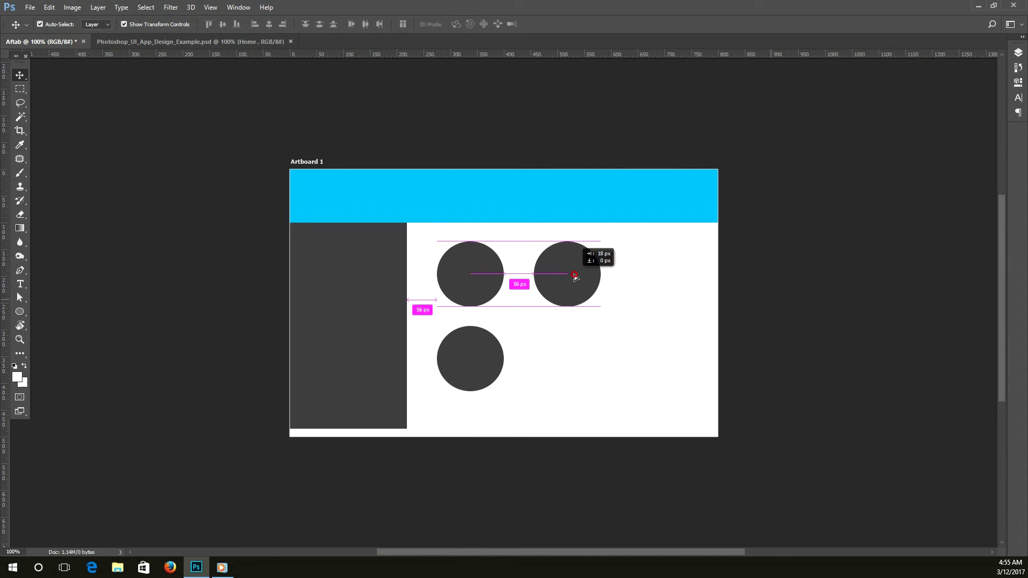
drag(574, 276, 569, 280)
click(631, 280)
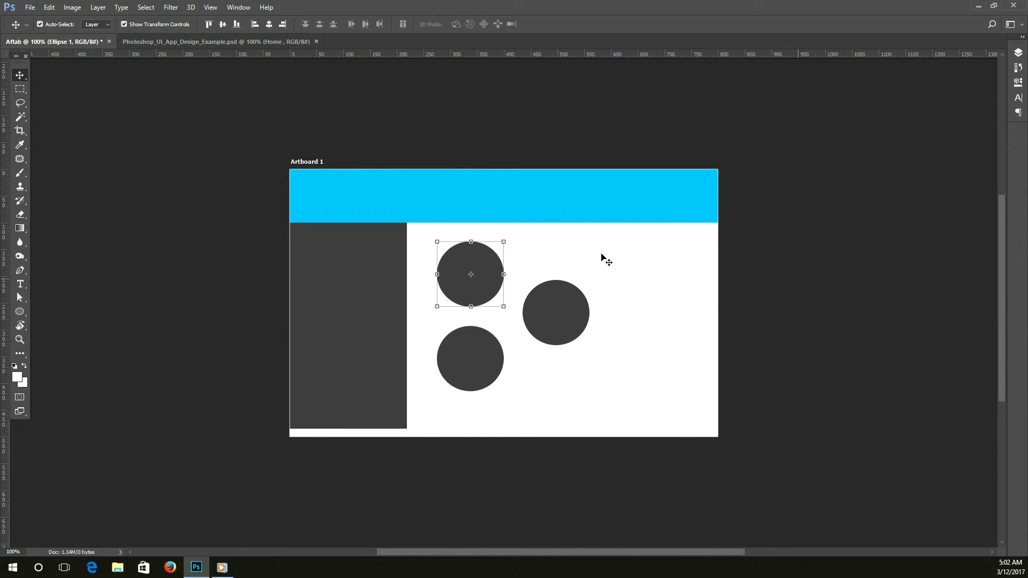
click(800, 297)
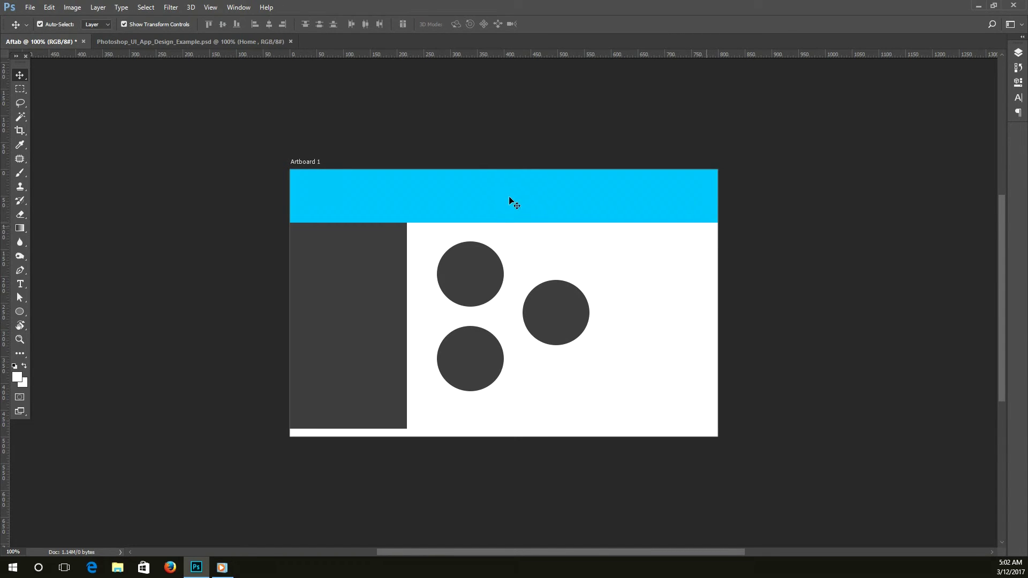
click(567, 324)
click(776, 288)
Step: Remove the extra right-hand circle copy
click(20, 312)
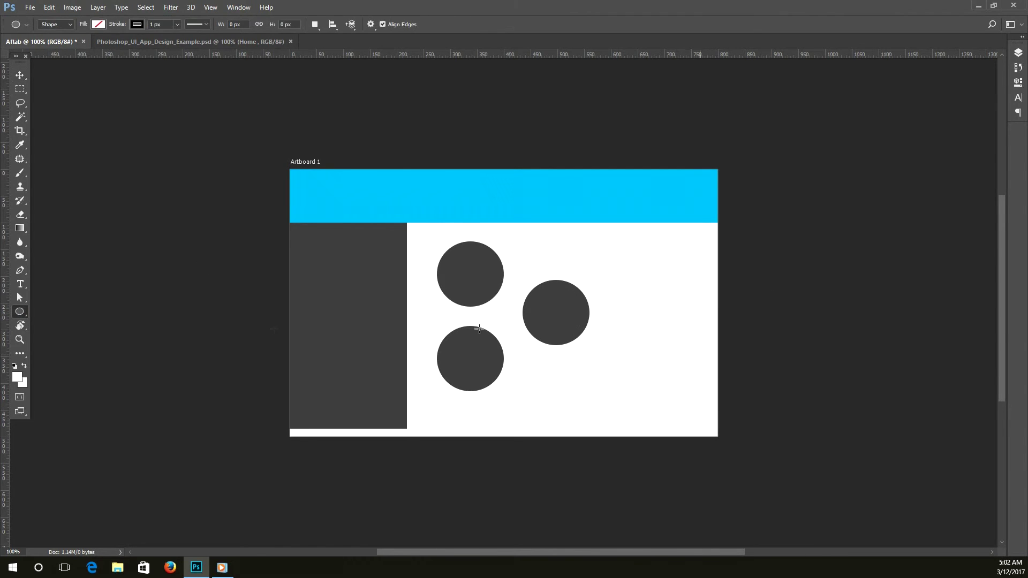
click(24, 74)
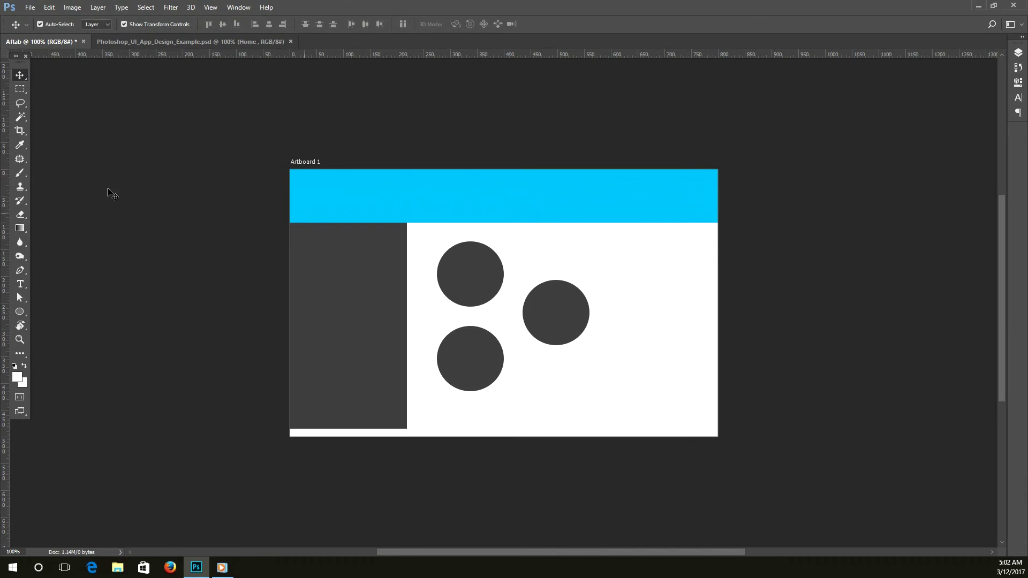
click(25, 315)
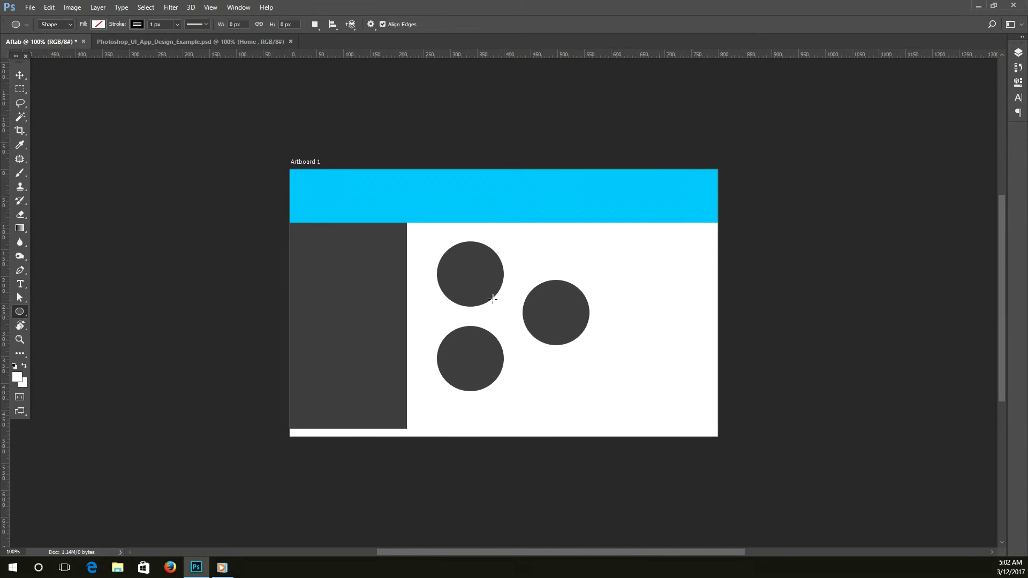
click(20, 75)
click(560, 316)
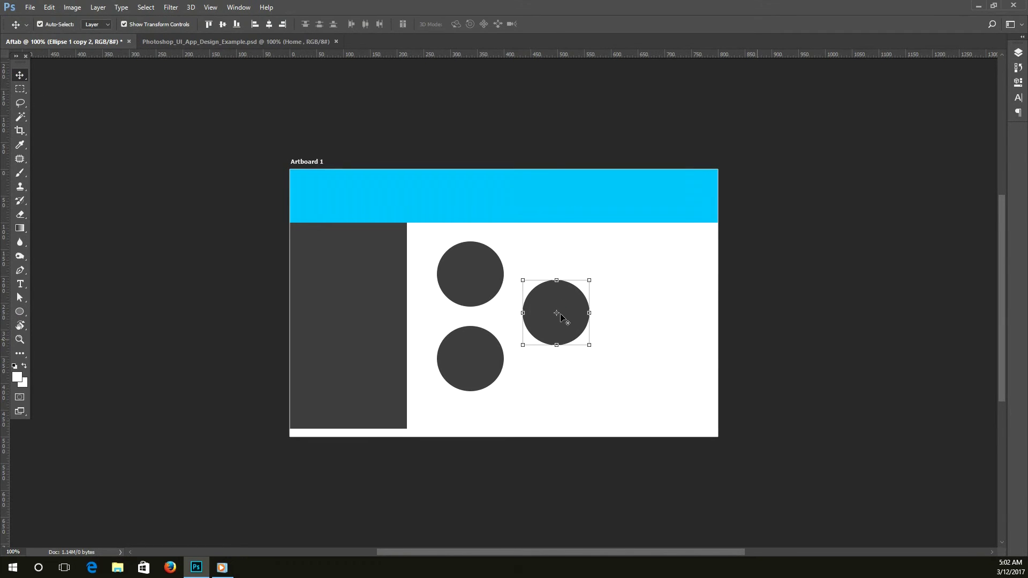
key(ctrl+alt+z)
key(ctrl+alt+z)
key(ctrl+alt+z)
key(ctrl+alt+z)
Step: Narrow the dark sidebar and stretch it 400 px tall to the artboard bottom
click(188, 41)
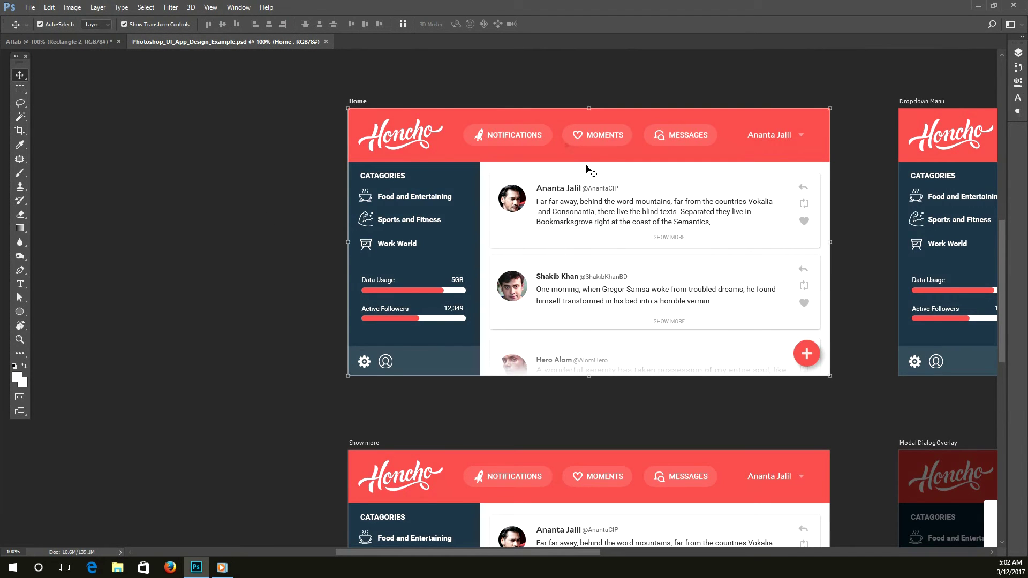
click(69, 41)
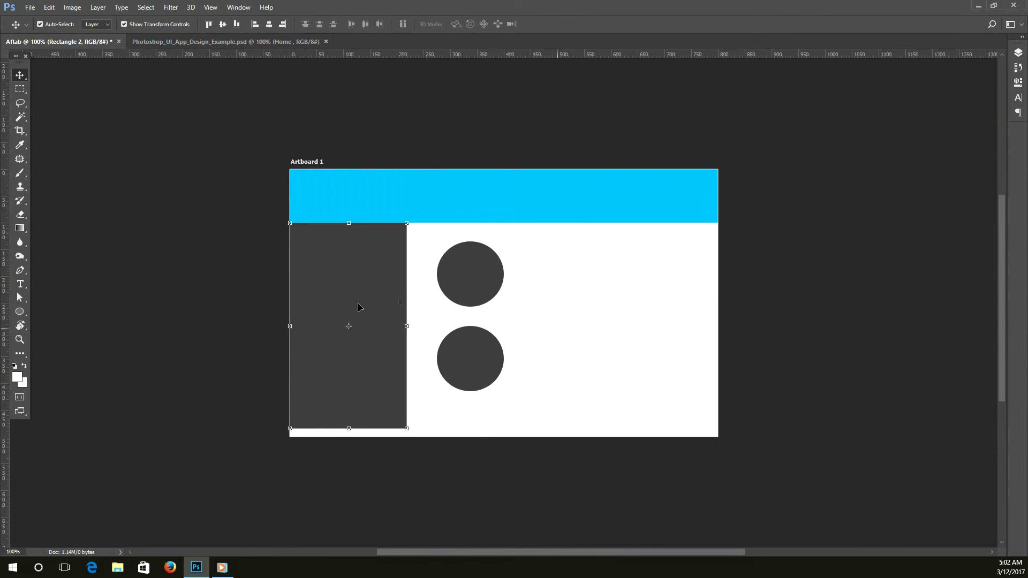
drag(408, 330, 389, 332)
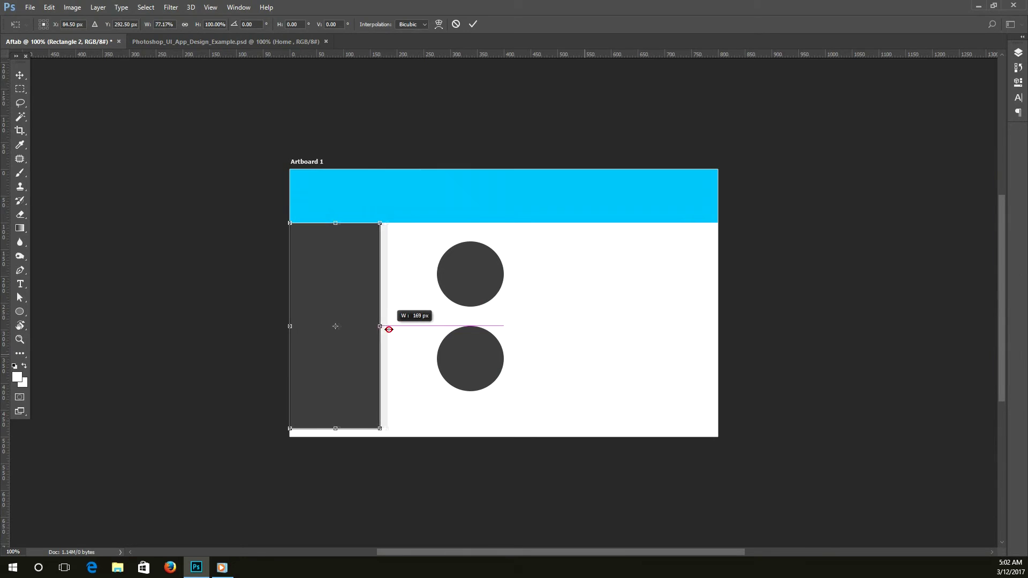
drag(339, 429, 345, 432)
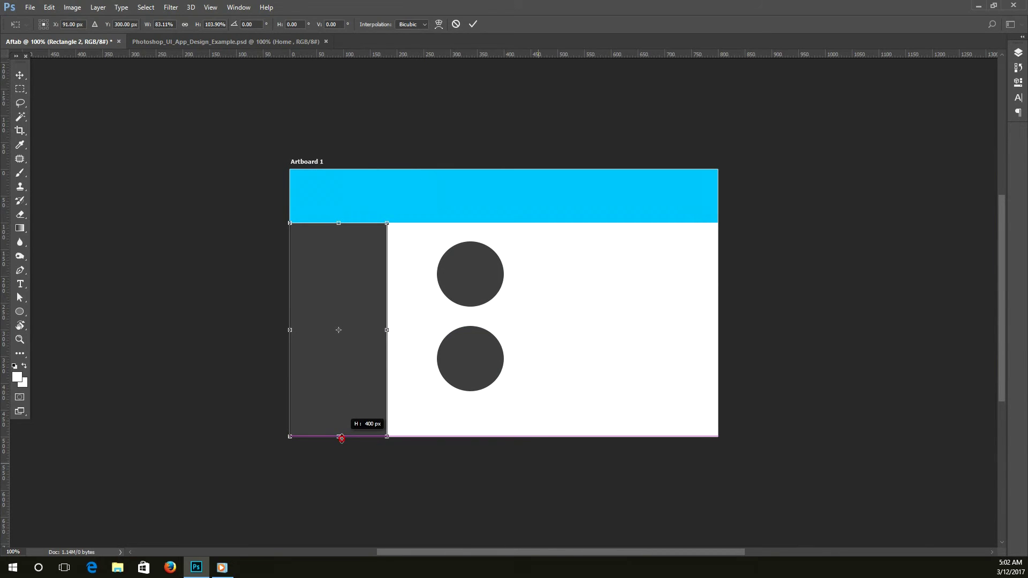
key(Return)
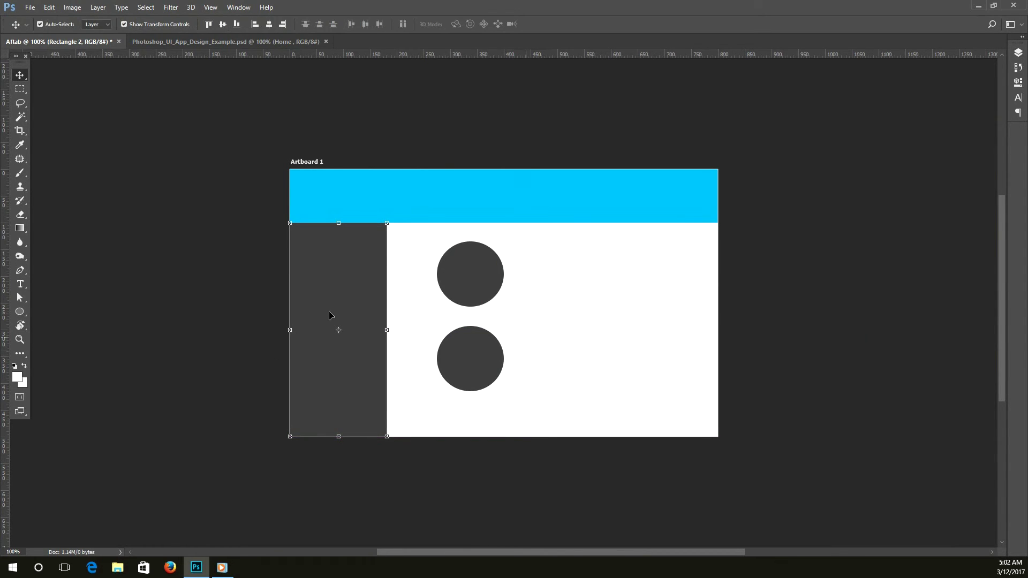
click(349, 286)
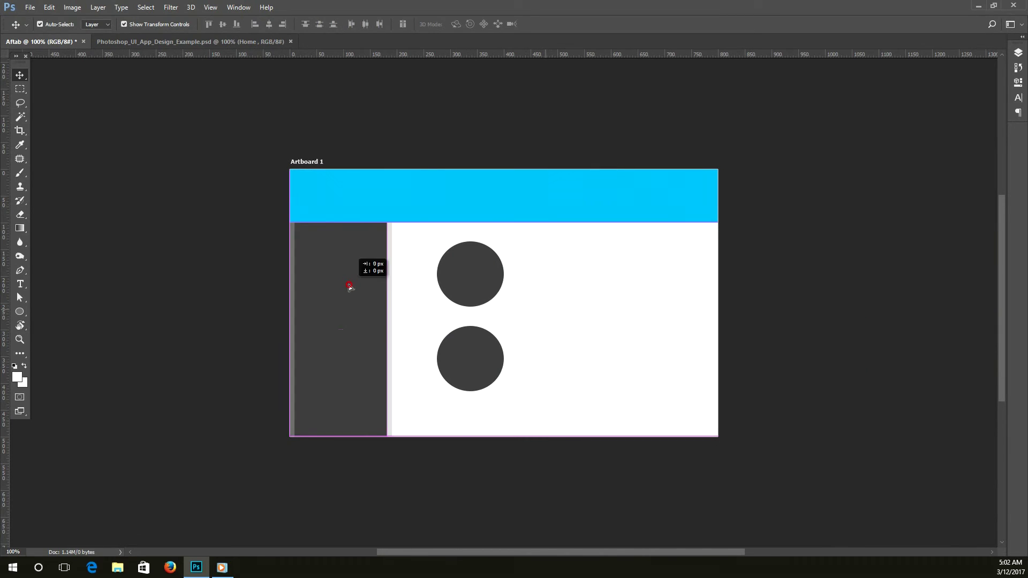
click(431, 187)
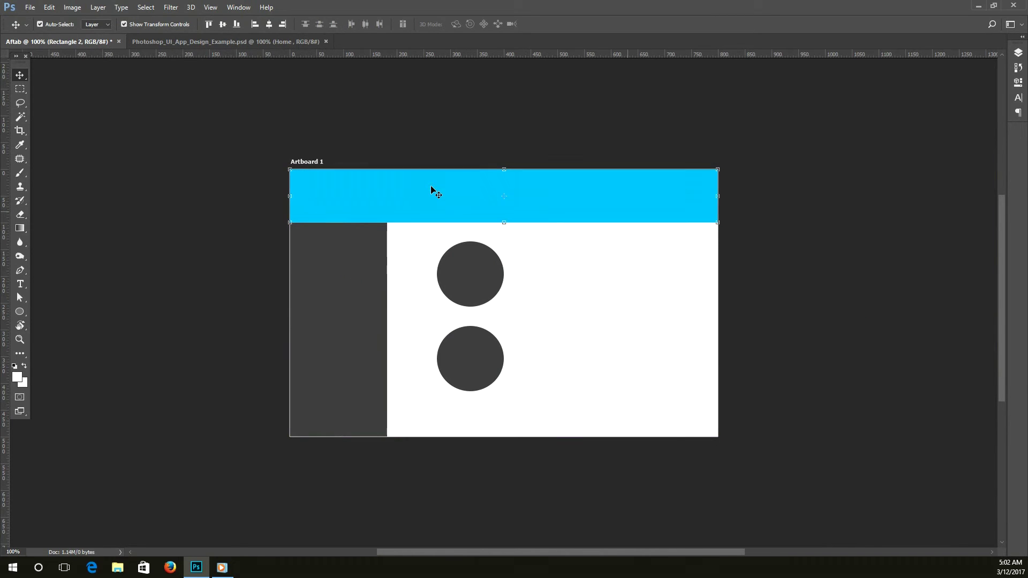
Step: Give the header bar a light grey fill
click(1018, 82)
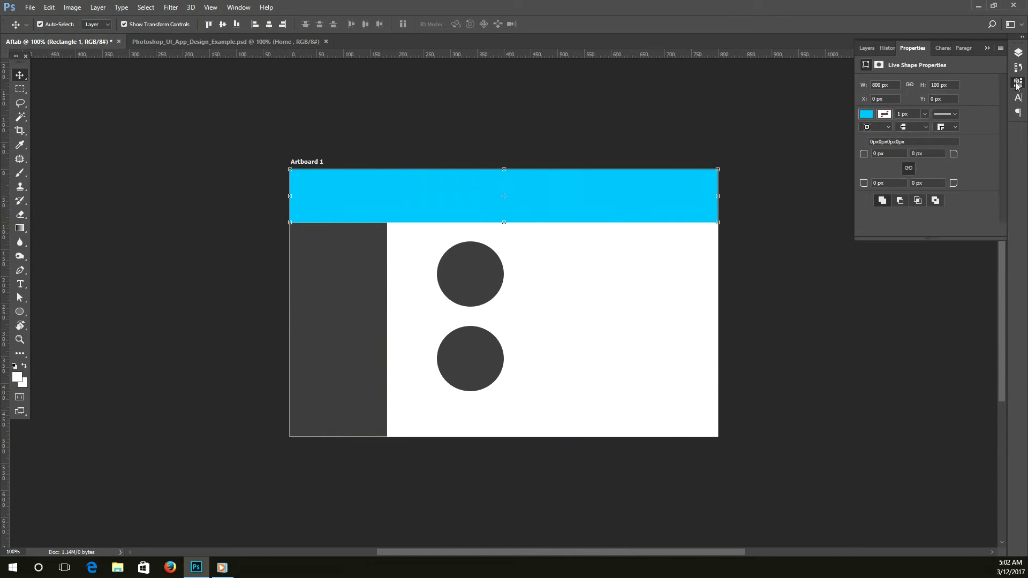
click(866, 114)
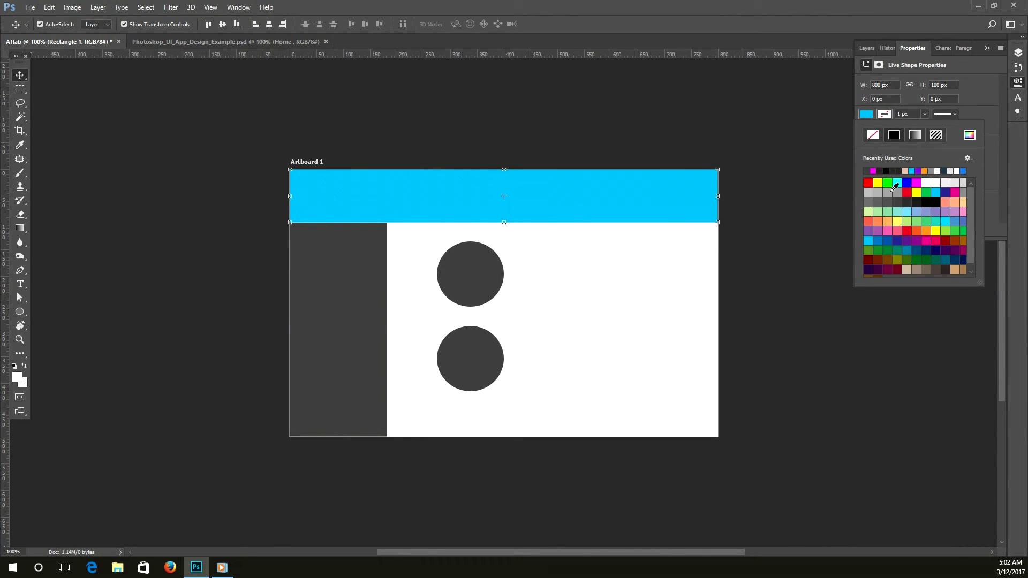
click(876, 193)
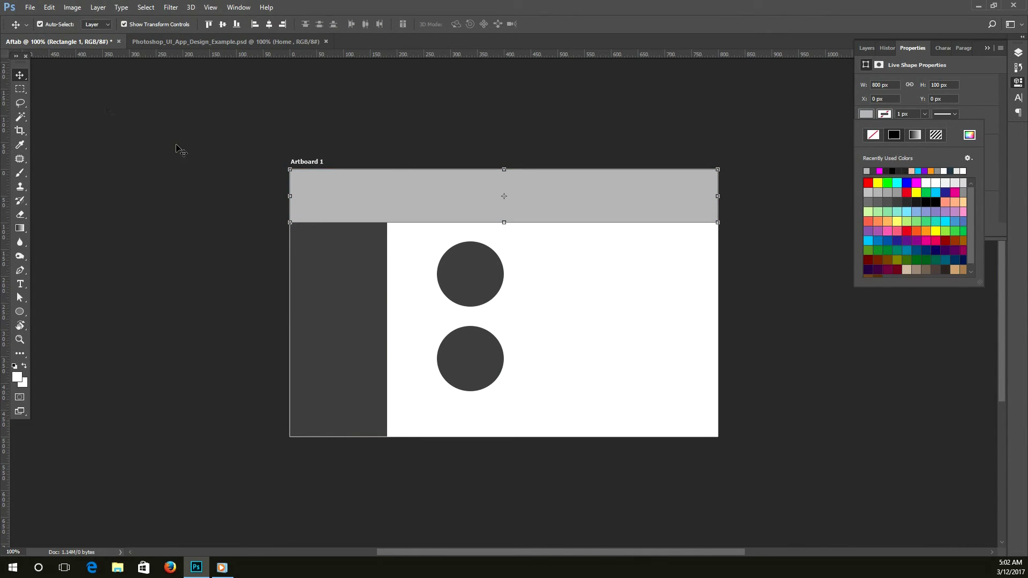
click(178, 146)
Step: Give the sidebar a slightly darker mid grey fill
click(306, 264)
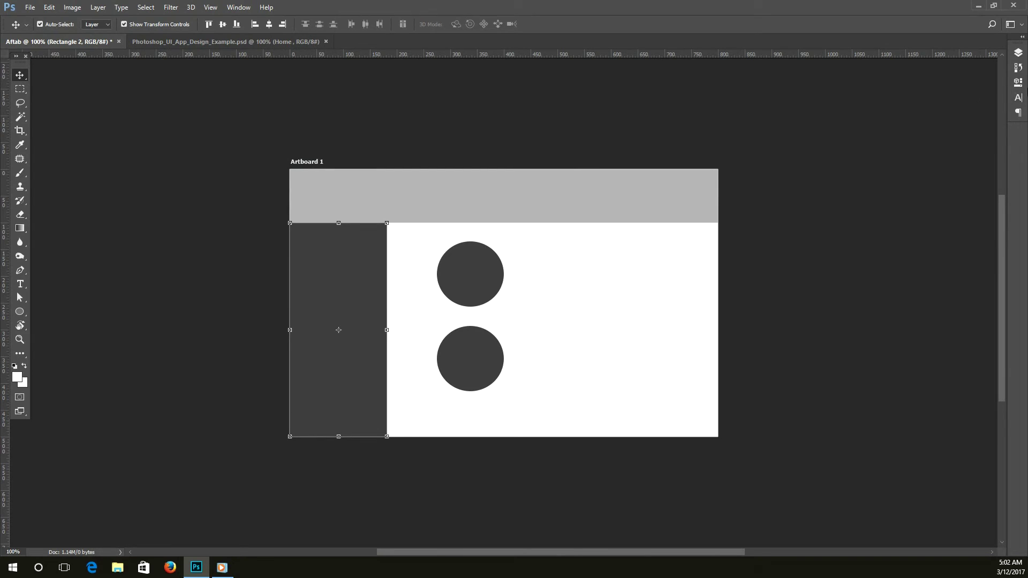
click(1018, 83)
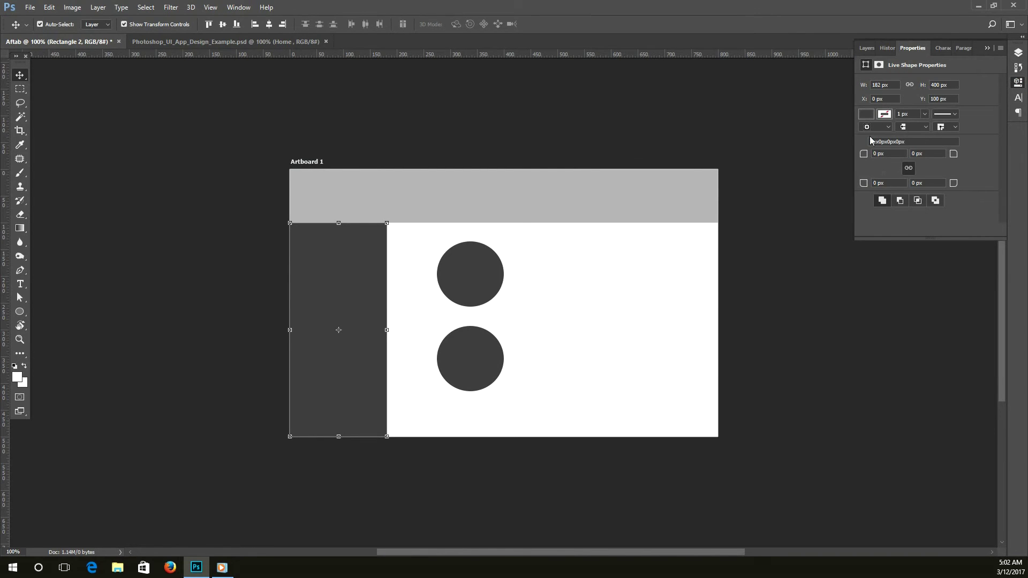
click(867, 115)
click(878, 193)
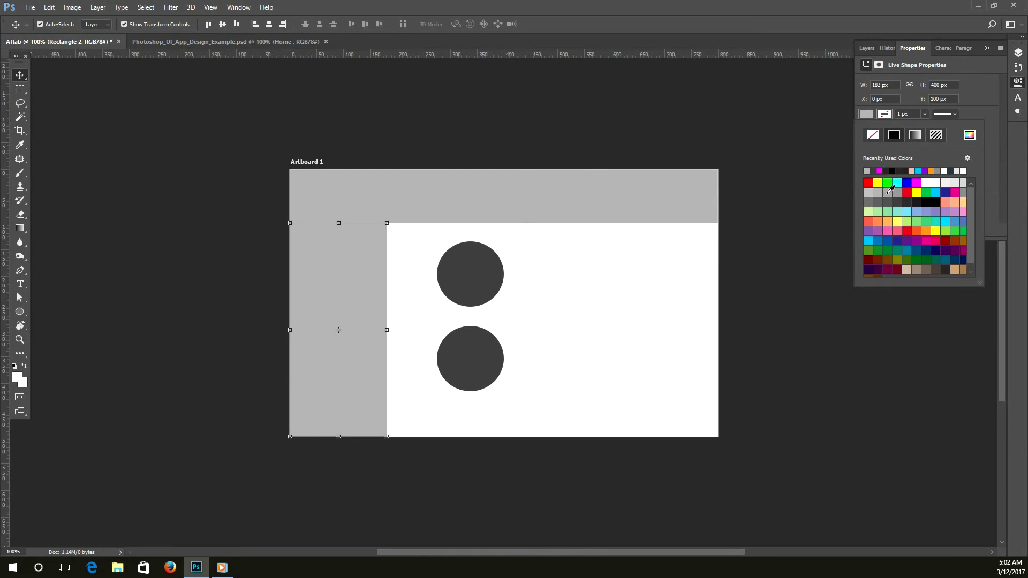
click(900, 193)
click(142, 120)
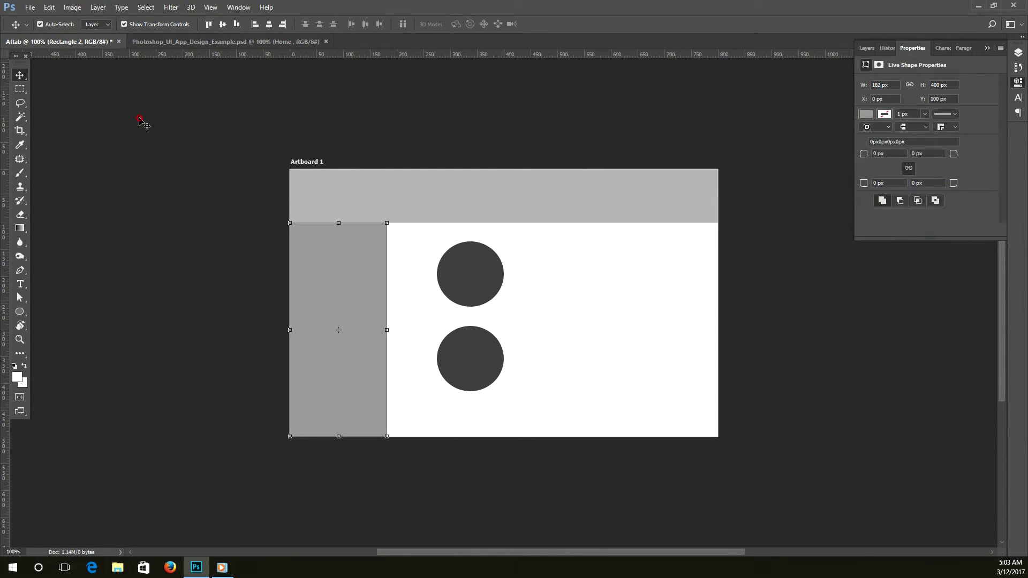
click(459, 279)
click(472, 364)
click(483, 291)
click(485, 364)
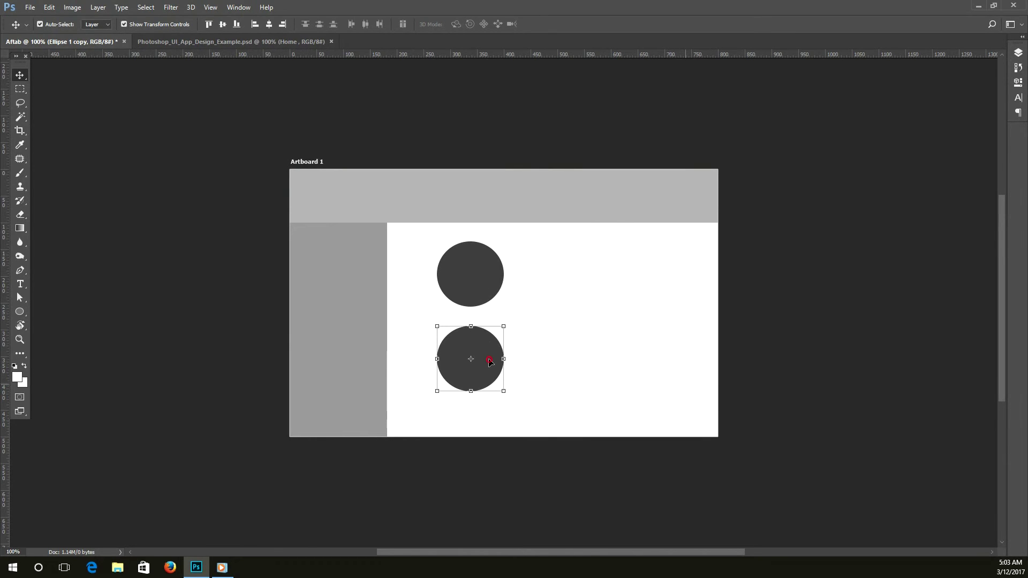
Step: Delete the bottom circle, shrink the top one to about 86 px, and move it left
key(Delete)
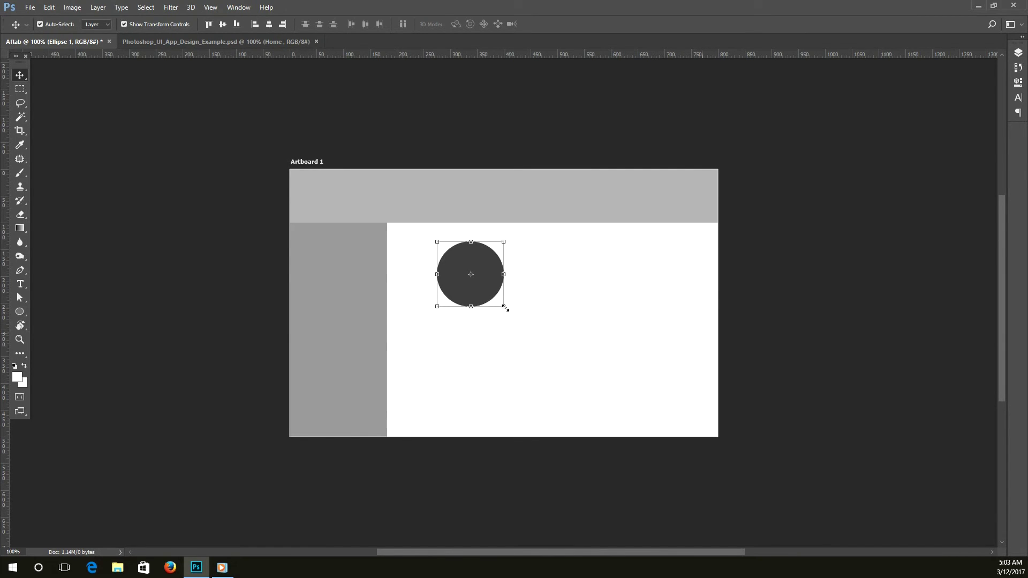
drag(505, 308, 479, 285)
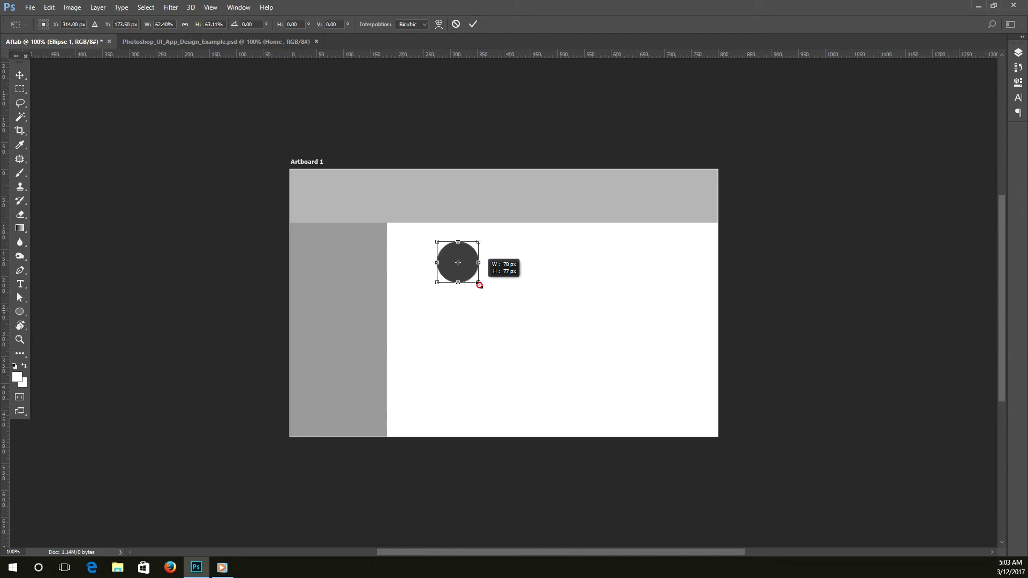
mouse_move(480, 285)
mouse_down()
mouse_move(462, 268)
mouse_move(504, 301)
mouse_move(480, 283)
mouse_up()
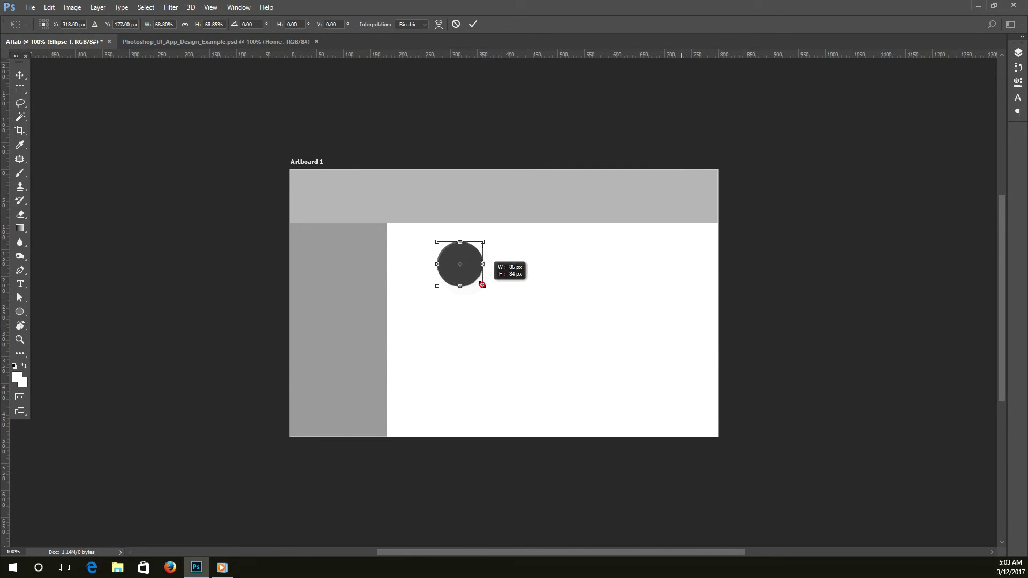
key(Return)
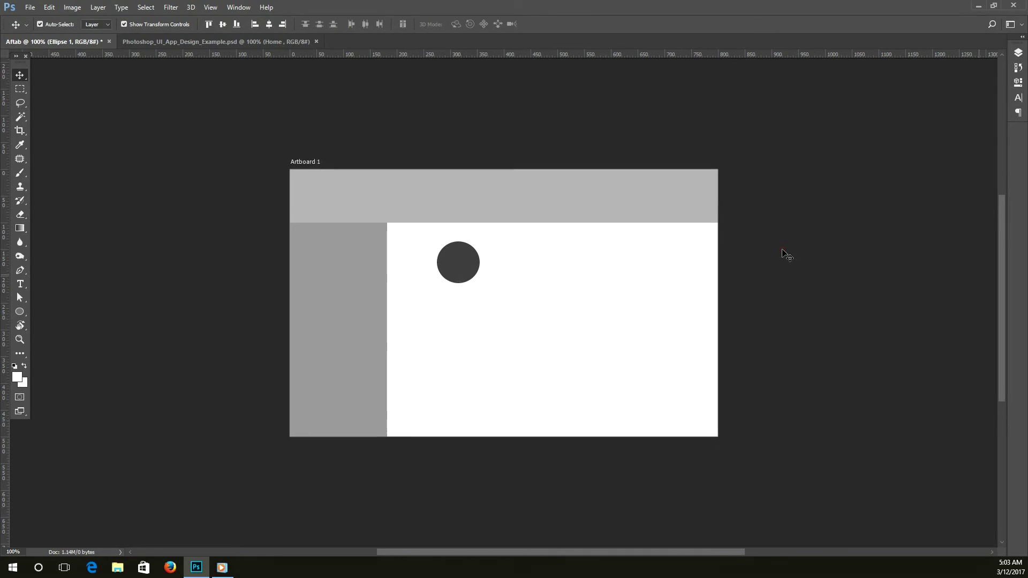
drag(464, 268, 428, 270)
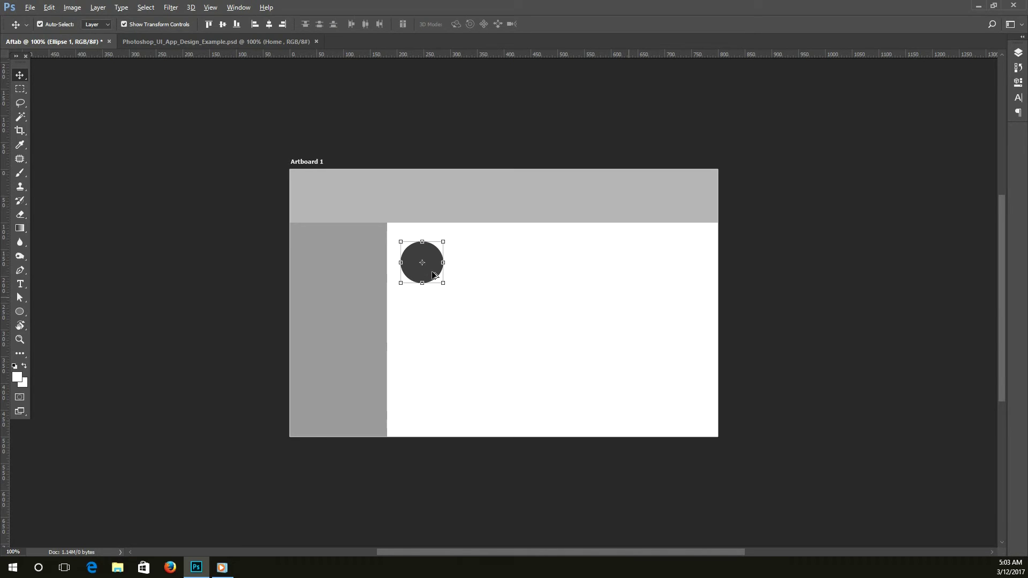
Step: Alt-drag a copy of the small circle below it and adjust both circles' positions
drag(431, 275, 433, 337)
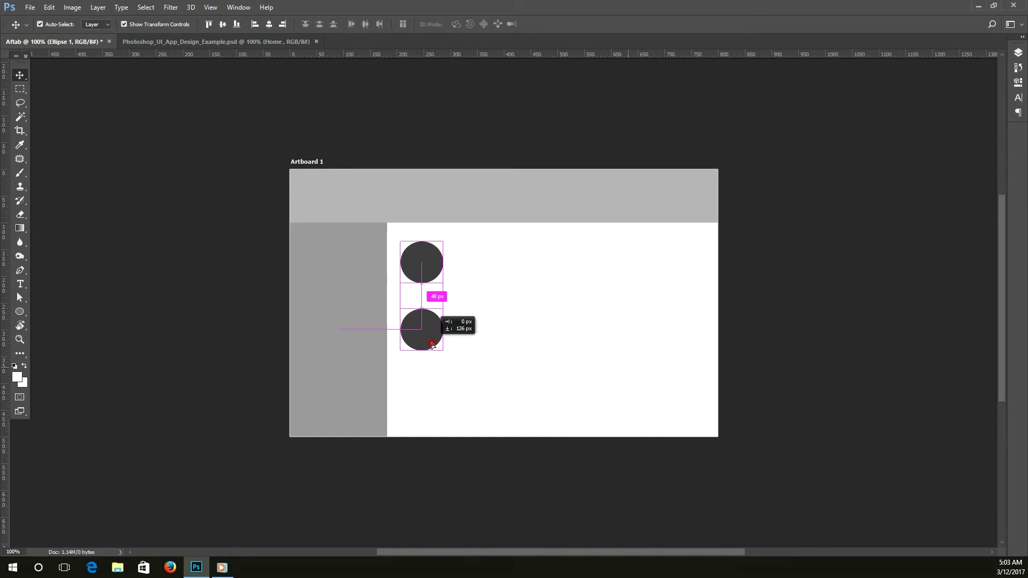
drag(432, 337, 432, 344)
click(806, 237)
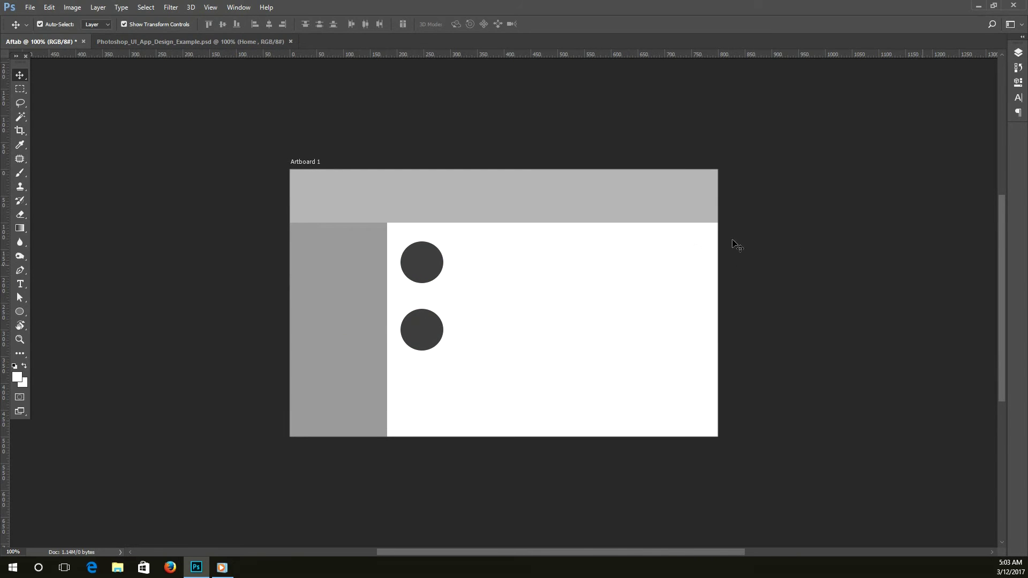
drag(427, 333, 426, 354)
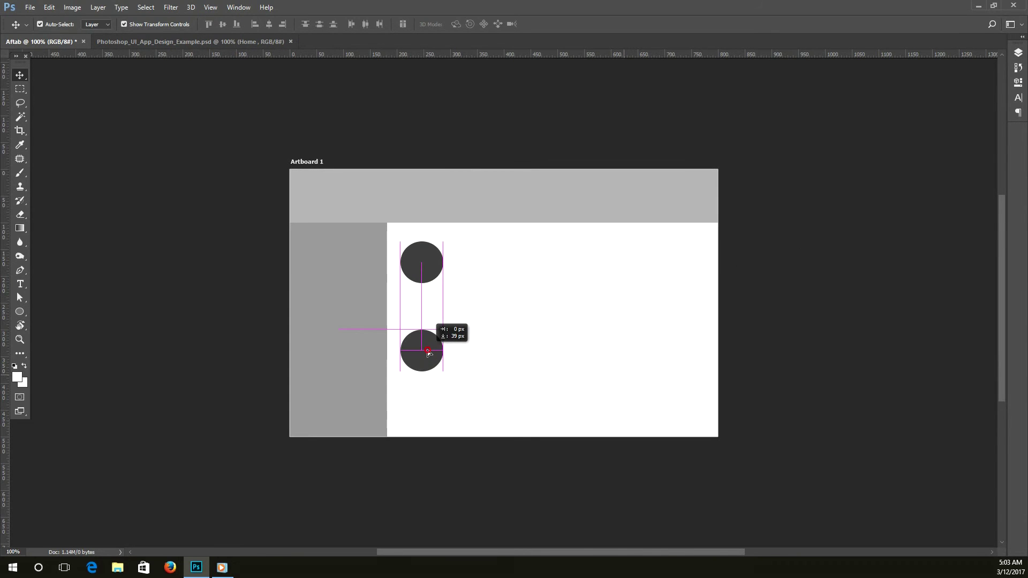
click(430, 261)
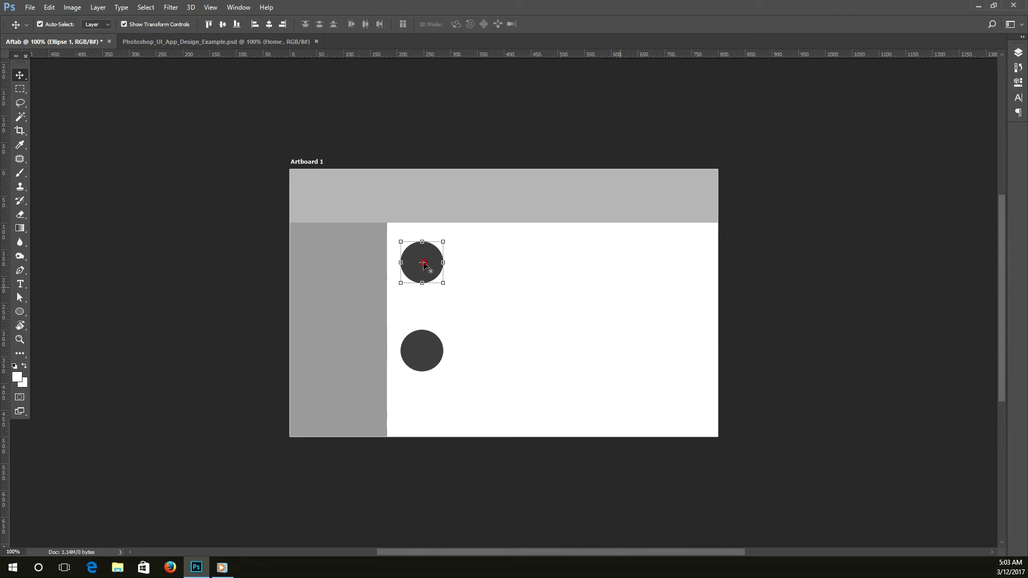
key(ctrl+t)
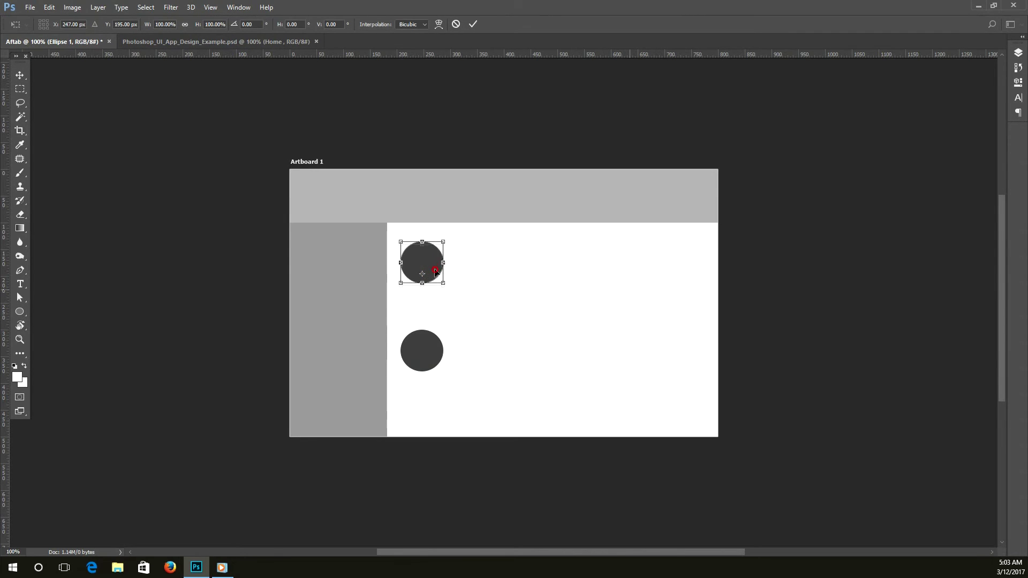
drag(436, 268, 429, 271)
key(Return)
click(813, 239)
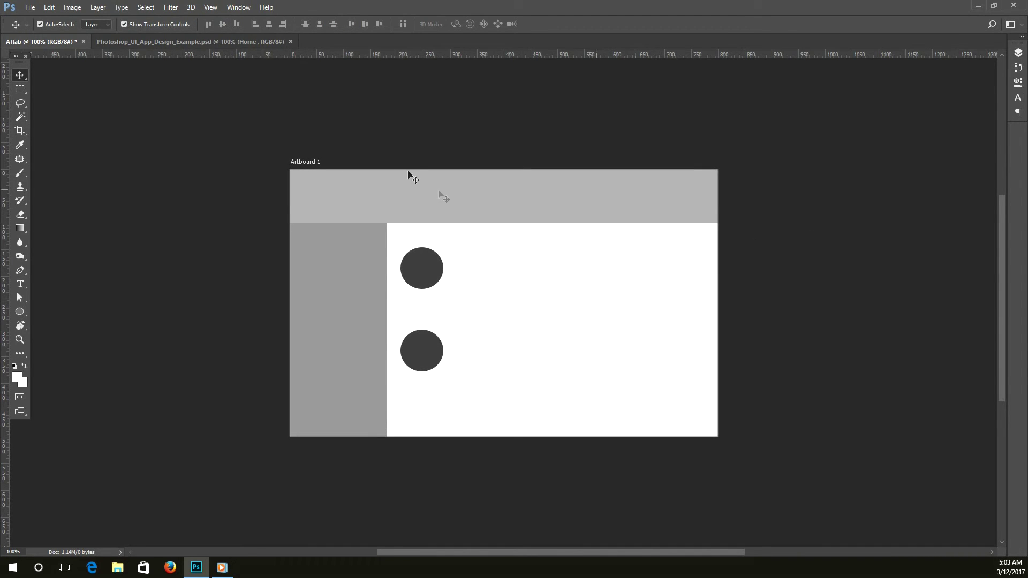
Step: Compare with the Honcho example design, then return to the wireframe with the Horizontal Type tool
click(142, 42)
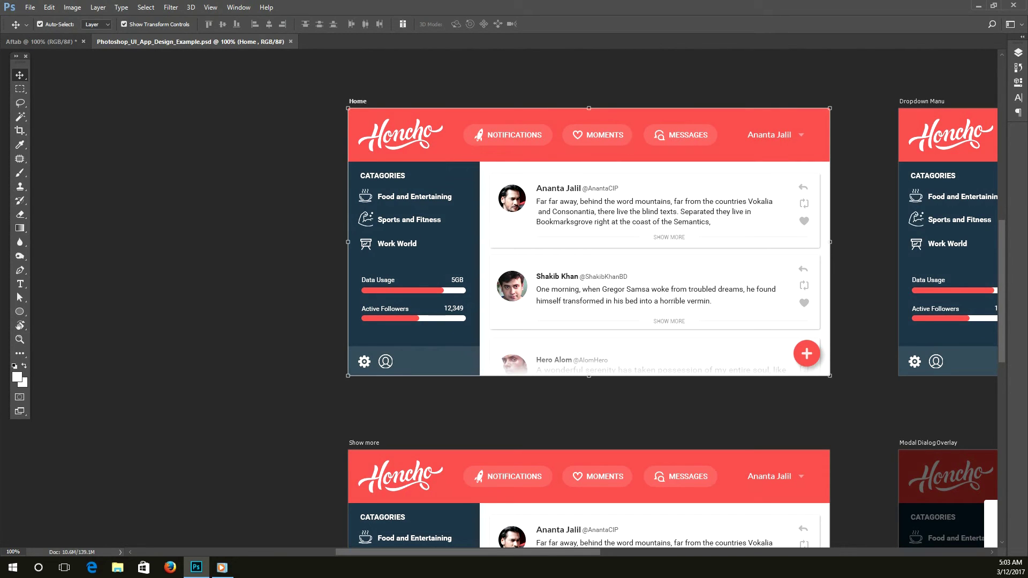
click(32, 42)
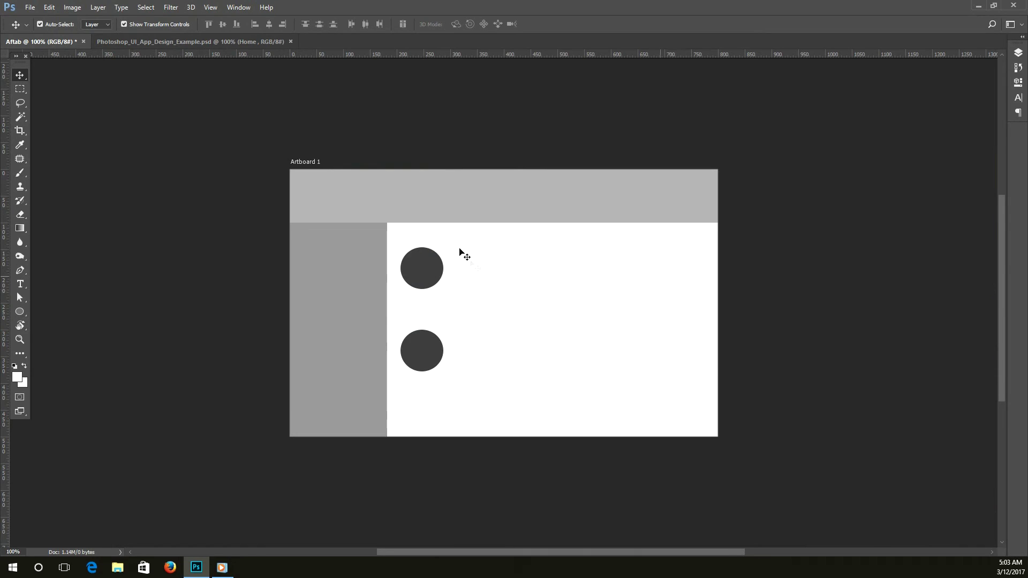
click(20, 284)
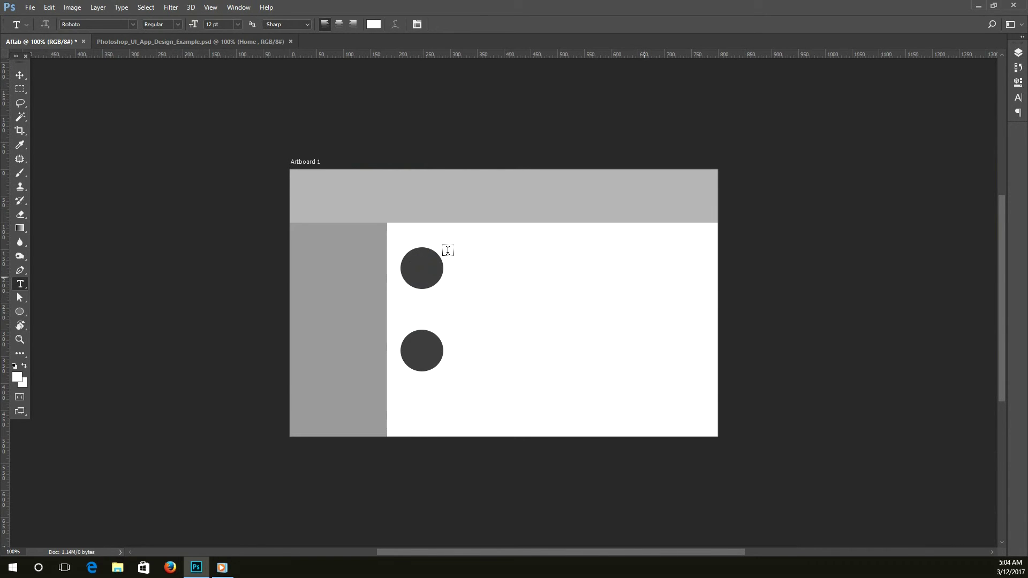
Step: Launch Firefox from the taskbar to look for placeholder text
click(170, 569)
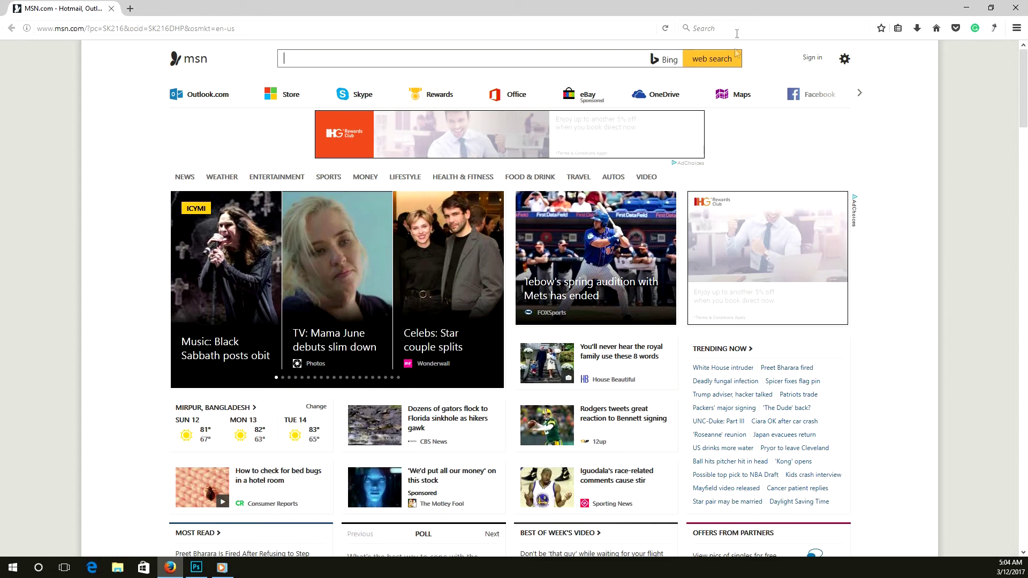
Step: Google 'demo text' and open the Dummy Text Generator result
click(736, 27)
text(de)
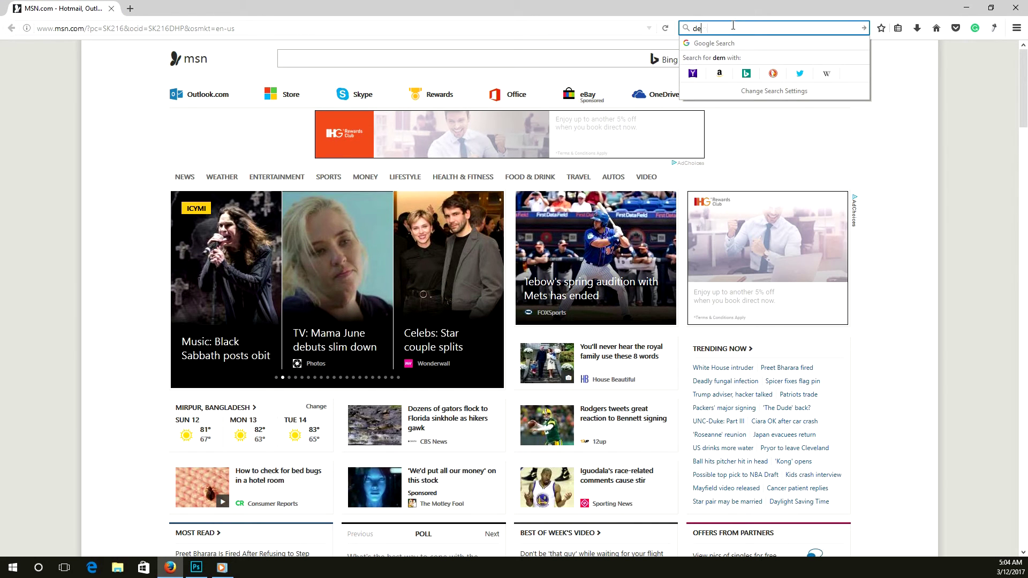
text(mo text)
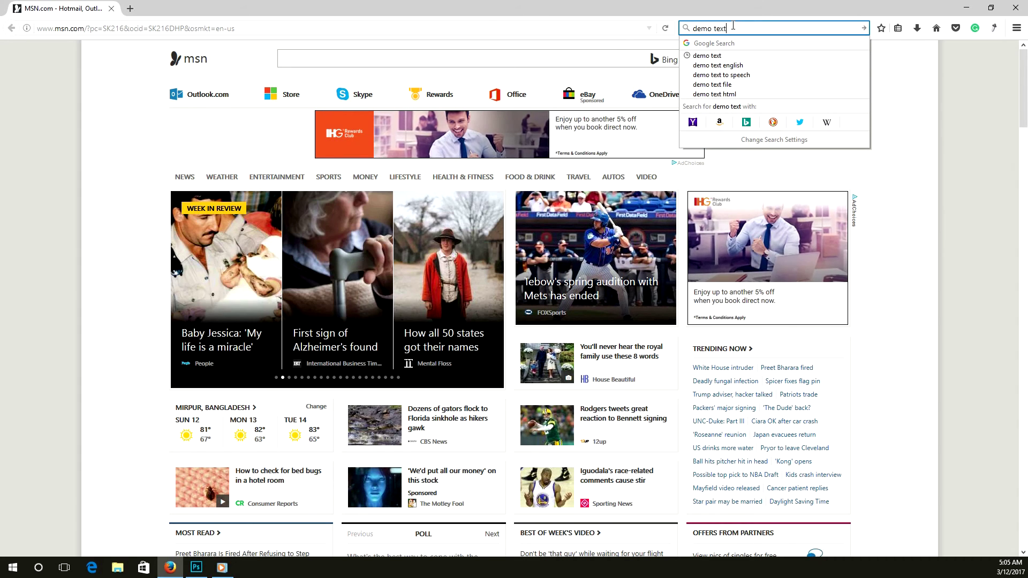
click(732, 57)
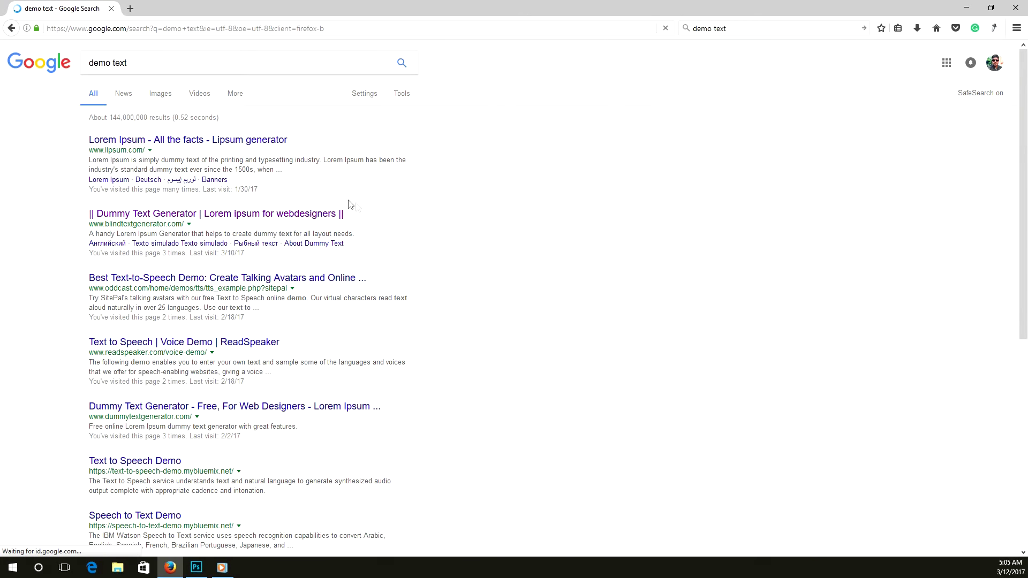
right_click(216, 210)
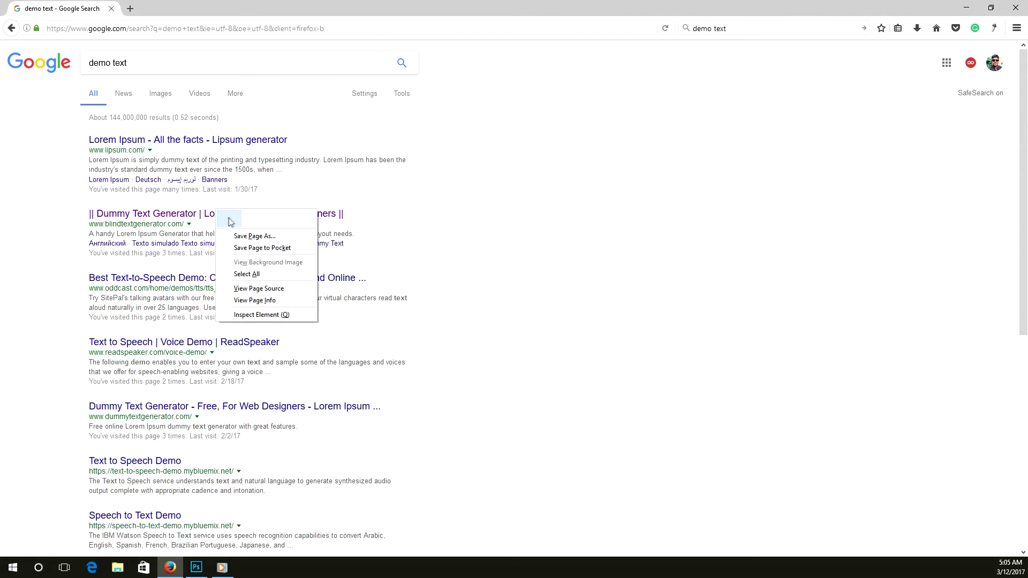
click(177, 220)
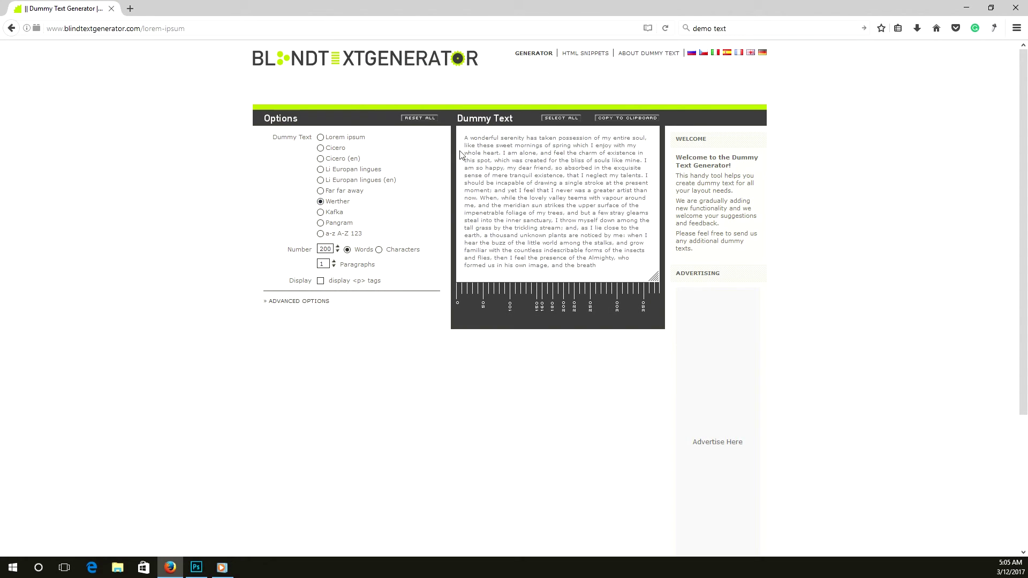
Step: Copy the opening lines of the Werther dummy text and return to Photoshop
drag(468, 139, 639, 162)
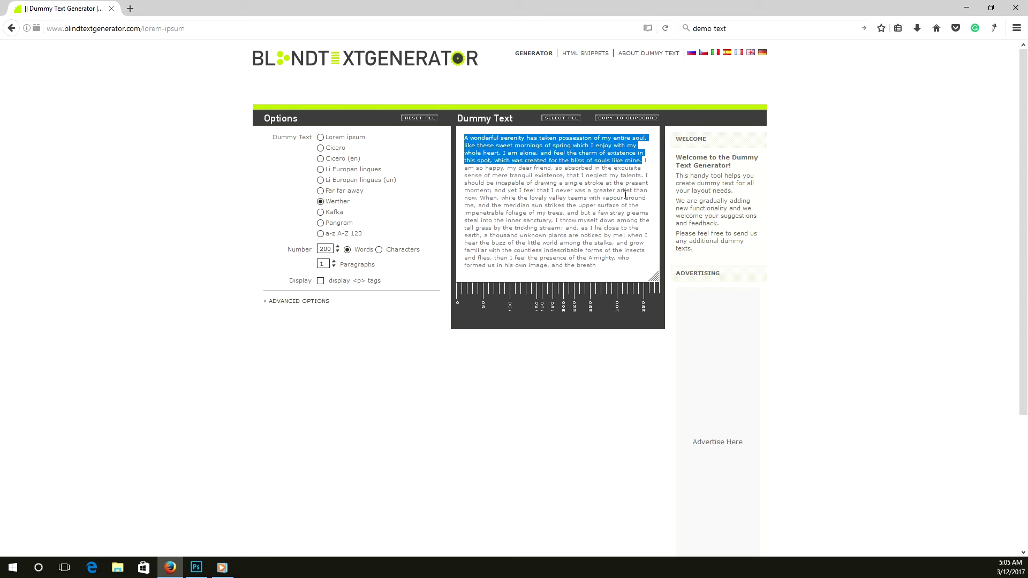
click(967, 8)
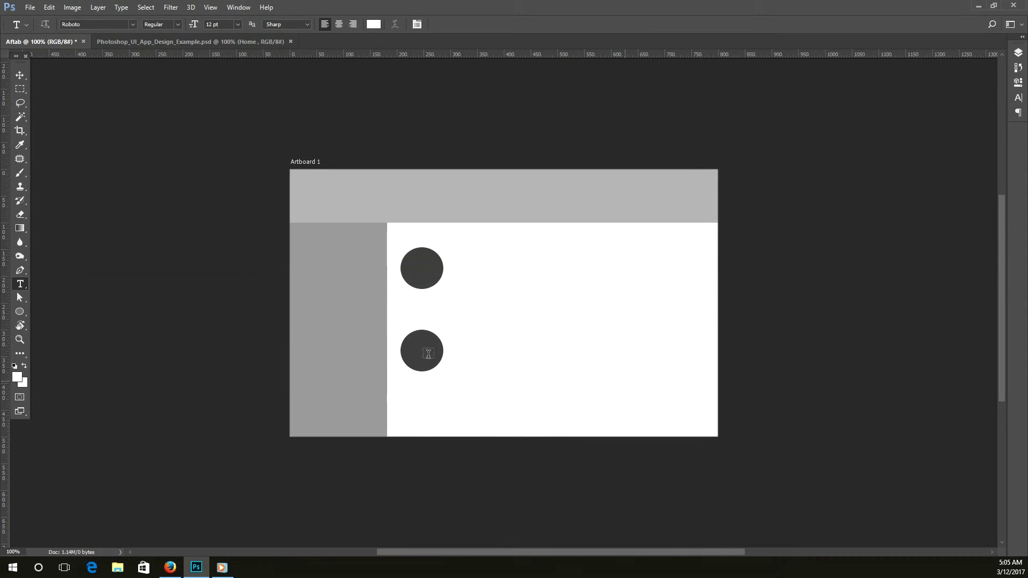
Step: Paste the dummy text into a paragraph box beside the top circle and commit it
drag(454, 253, 700, 312)
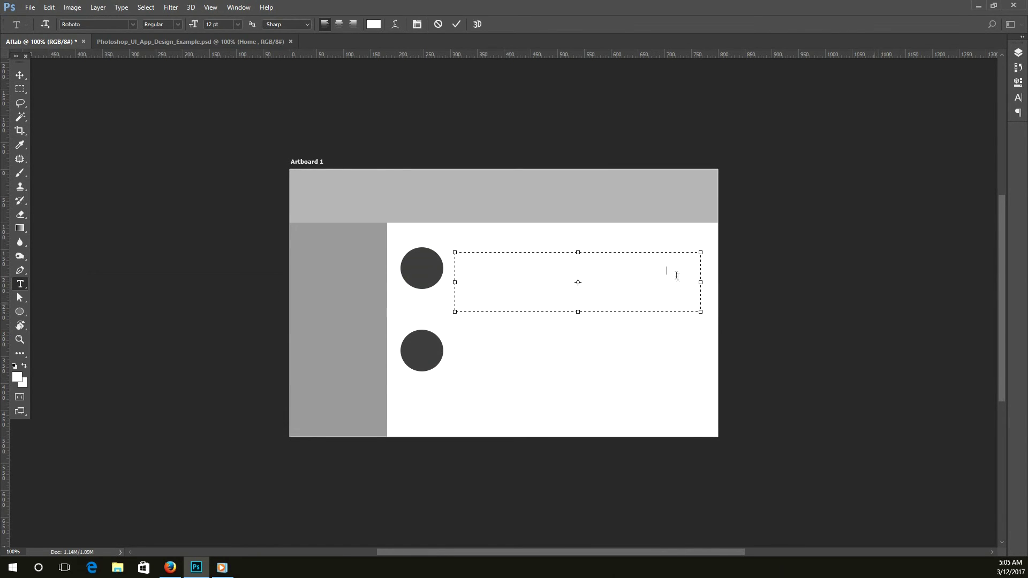
key(ctrl+v)
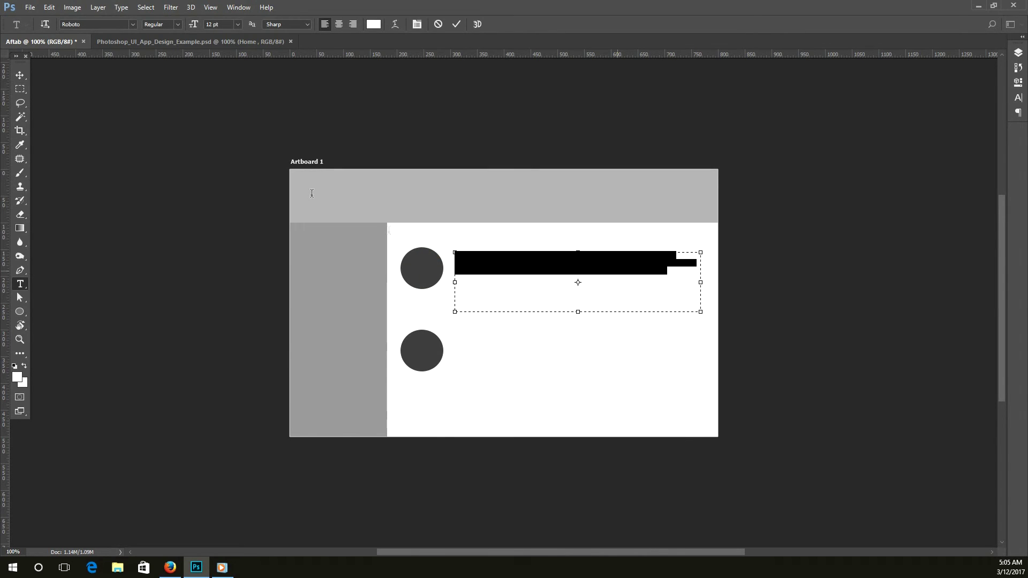
click(22, 76)
click(836, 319)
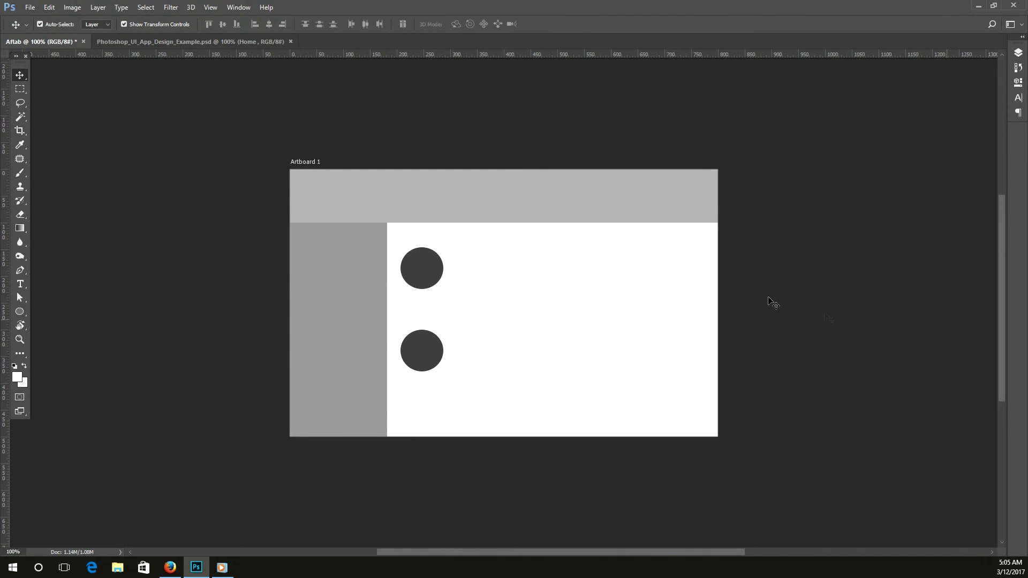
click(608, 271)
click(820, 293)
Step: Set the Type tool colour to near-black 171515
click(20, 284)
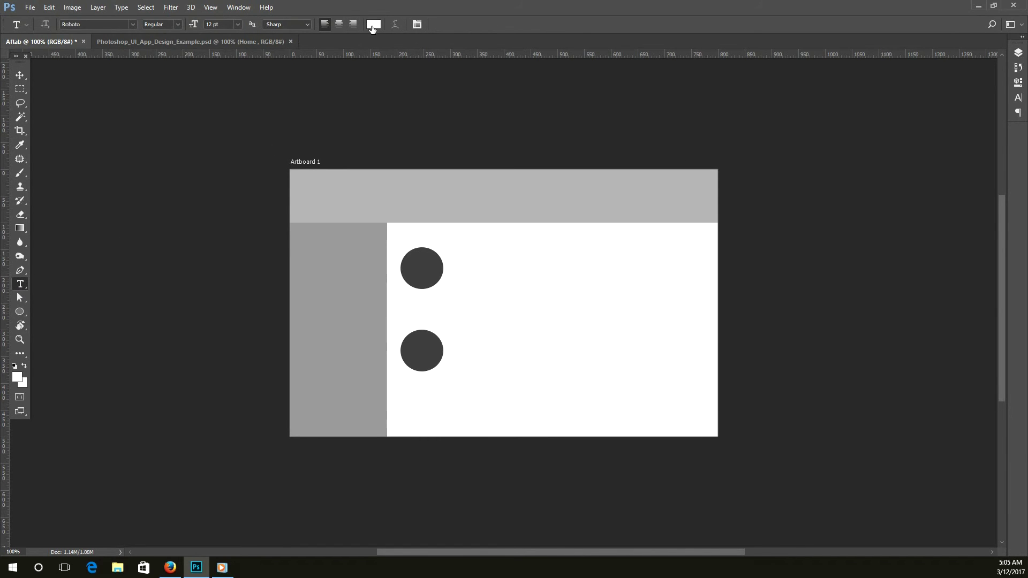
click(372, 24)
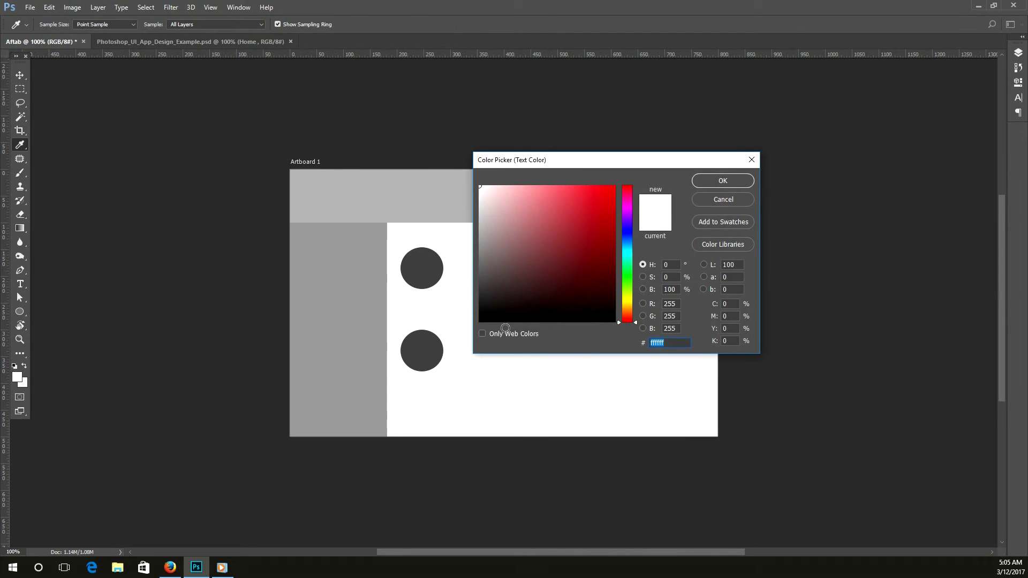
click(493, 310)
click(708, 182)
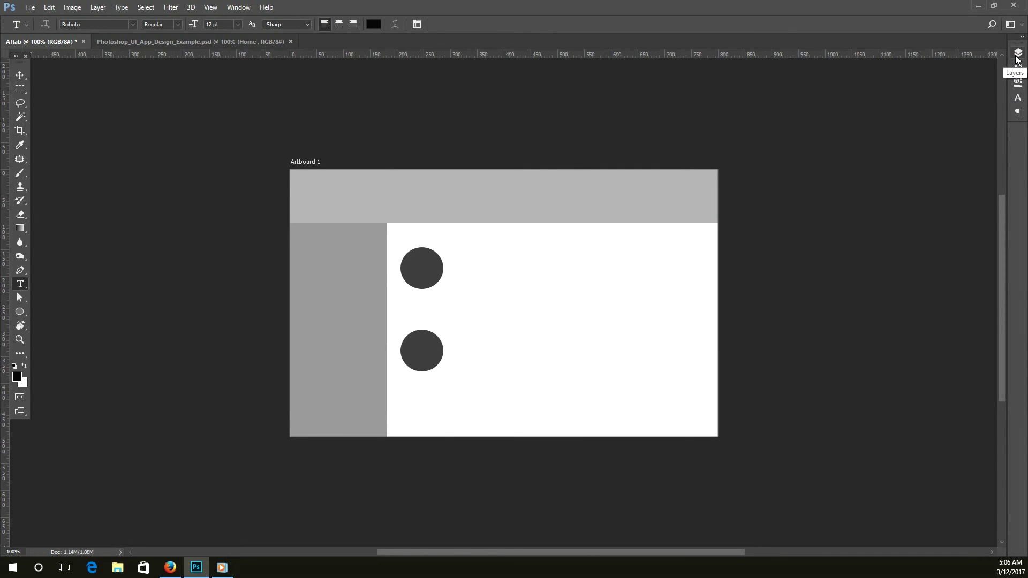
Step: Enlarge the Layers panel, select the dummy text layer, and restore the Layers group
click(1017, 56)
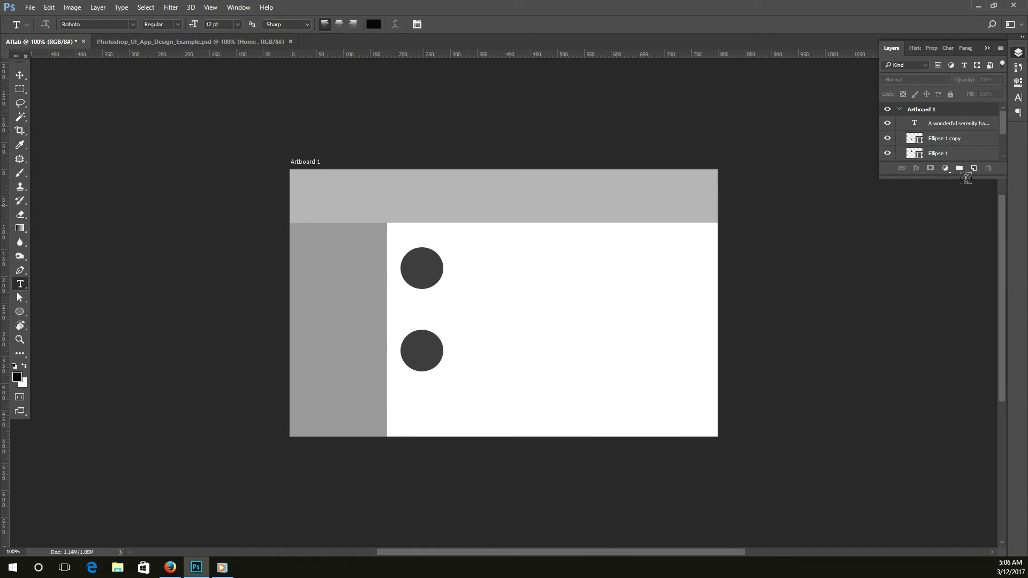
drag(950, 178, 947, 428)
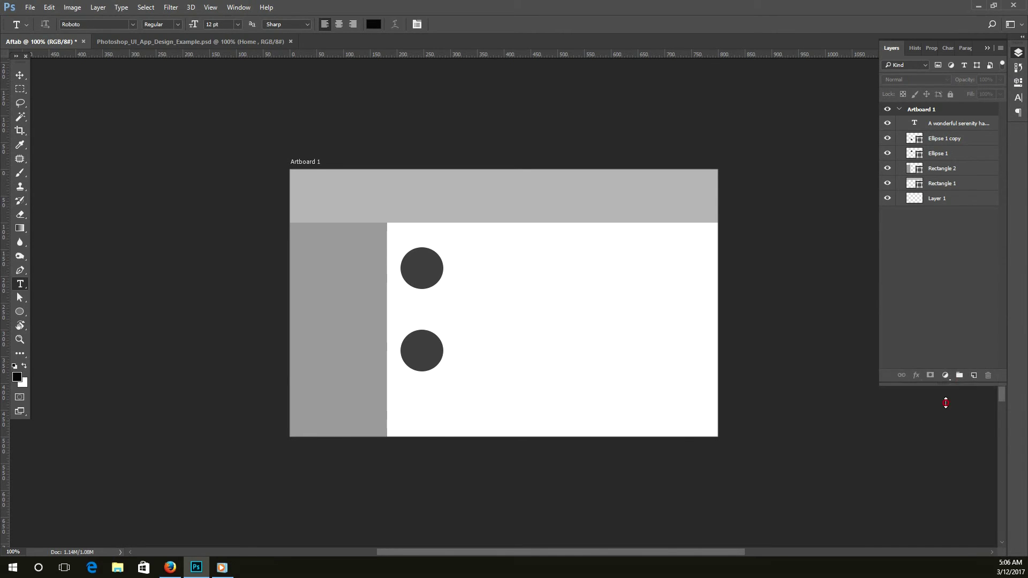
click(949, 124)
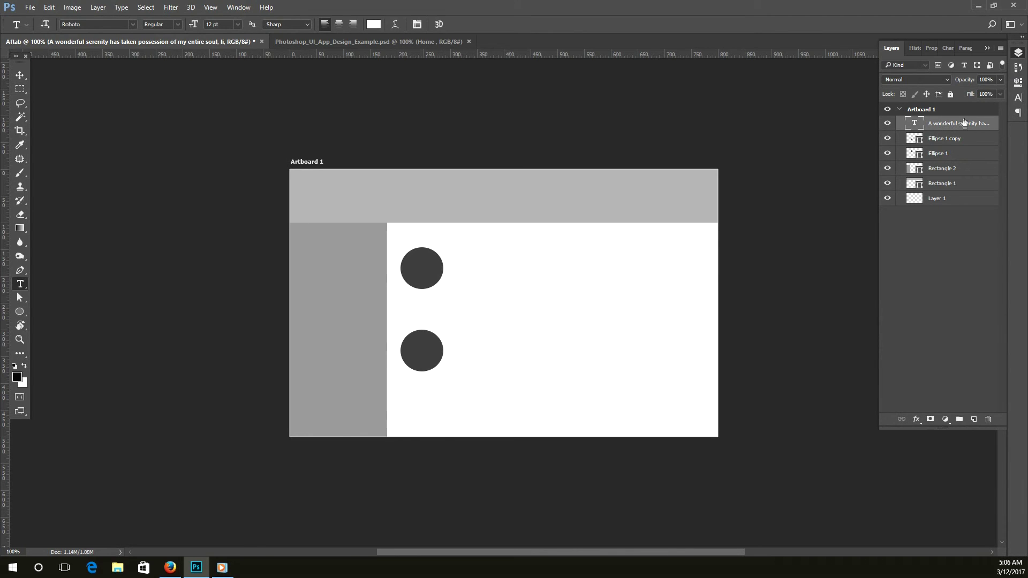
click(1017, 53)
click(239, 8)
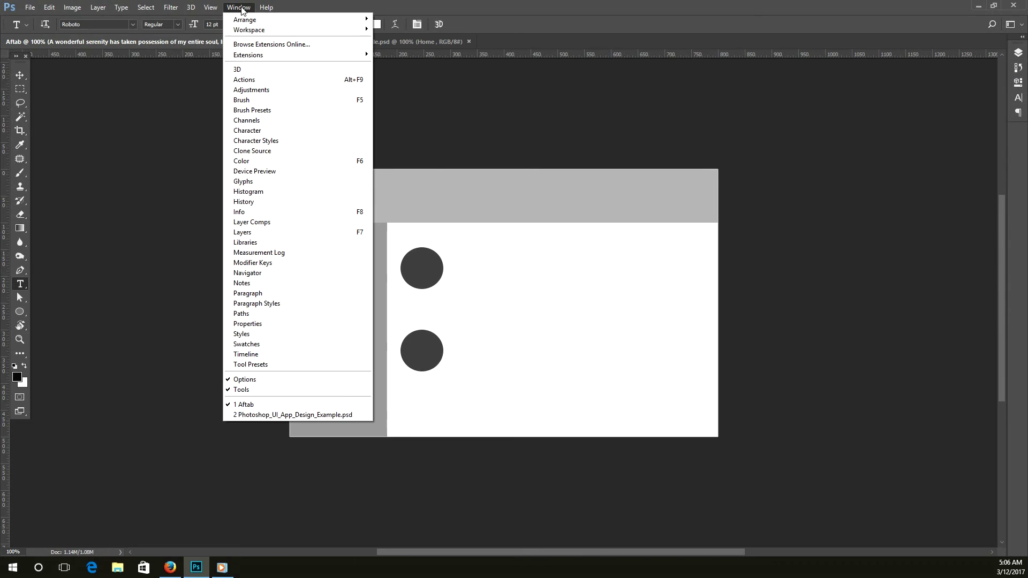
click(241, 232)
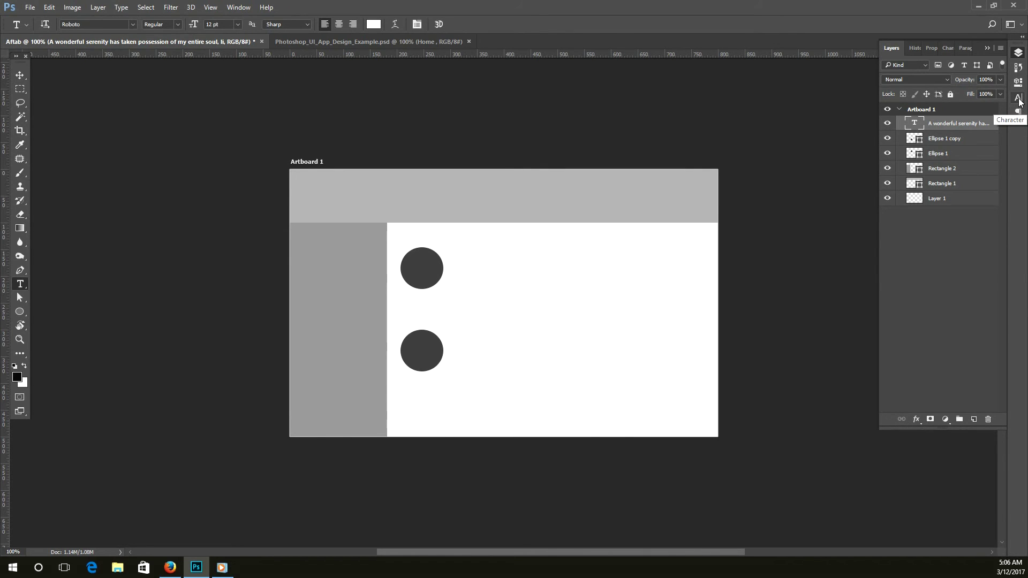
Step: Float the Character panel beside the artboard, keeping the layer list in front
click(1018, 98)
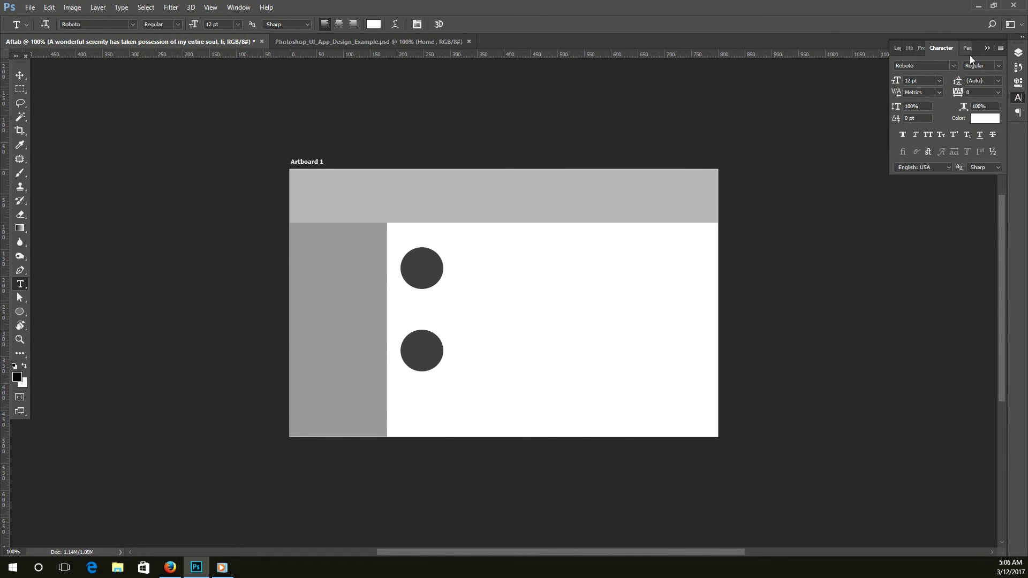
drag(941, 49, 821, 261)
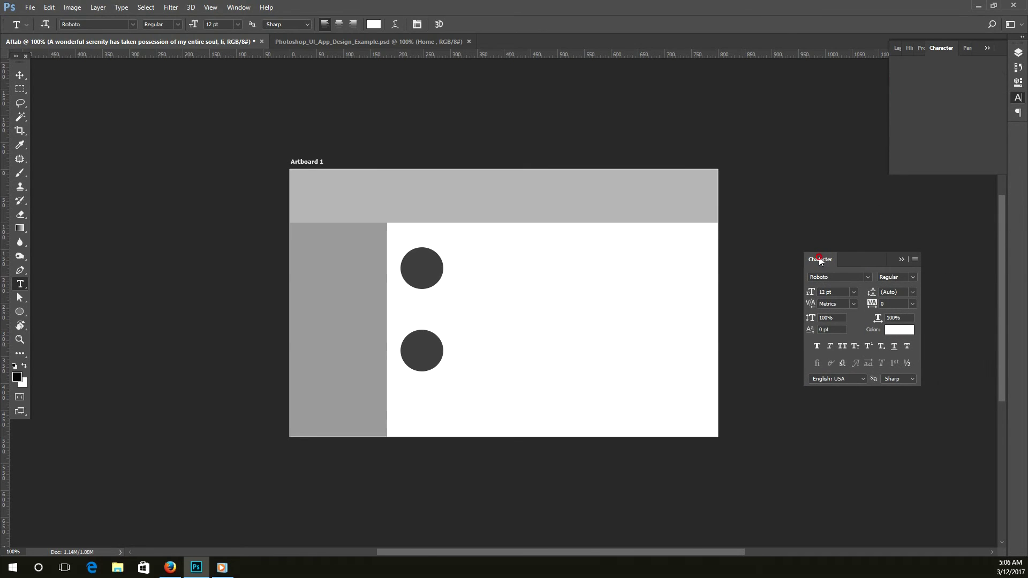
click(900, 49)
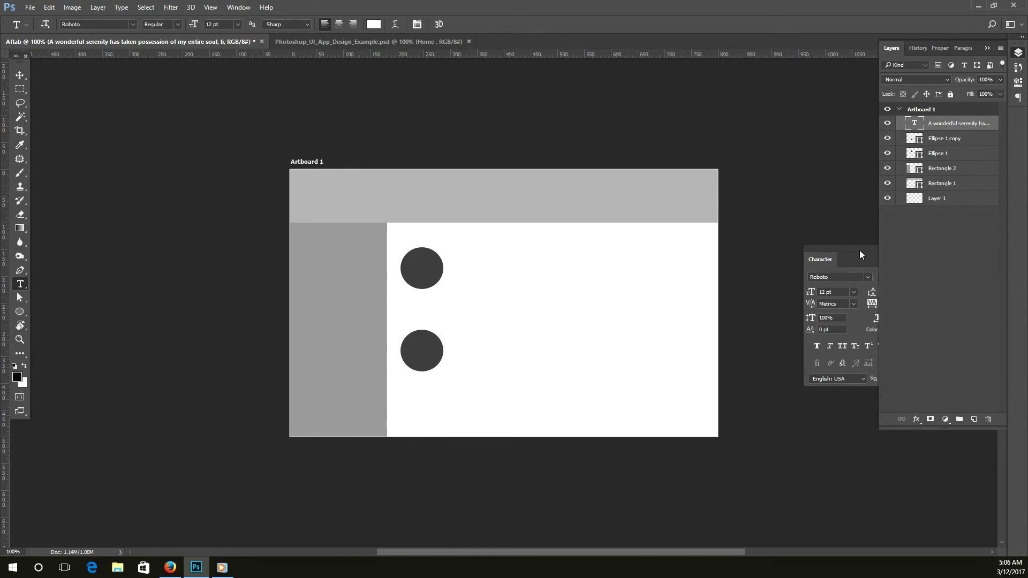
drag(861, 254, 813, 206)
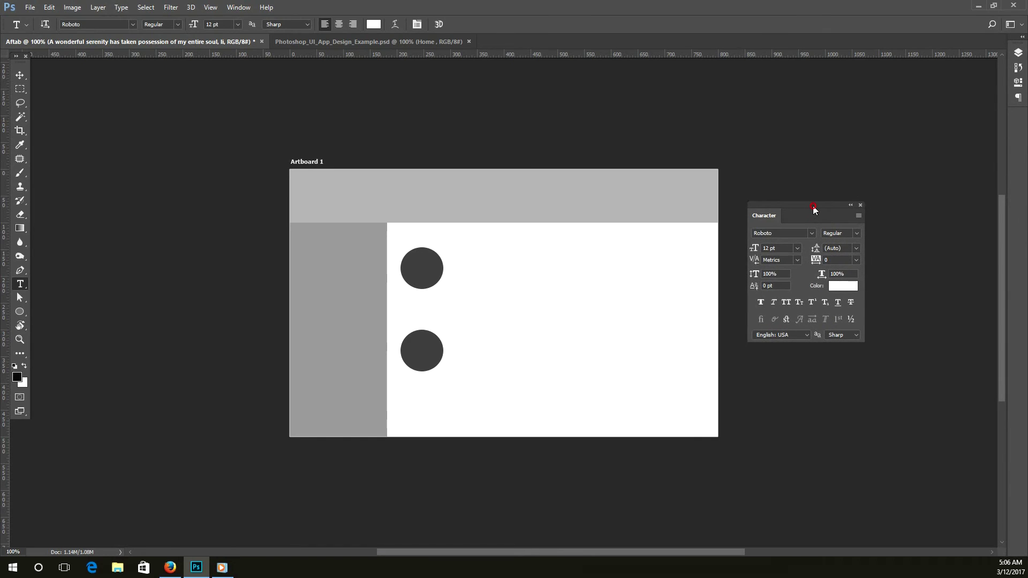
click(1018, 83)
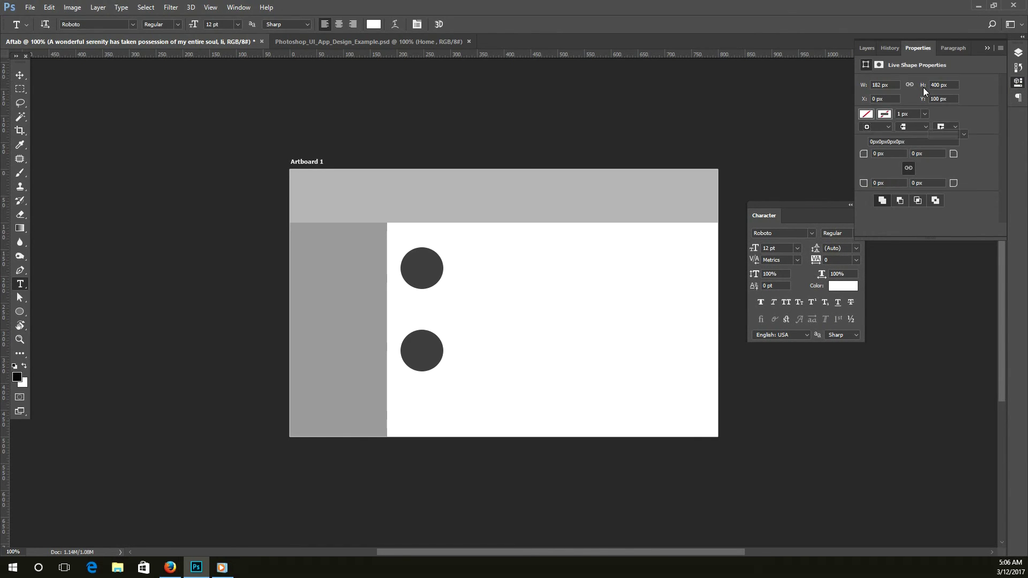
click(868, 48)
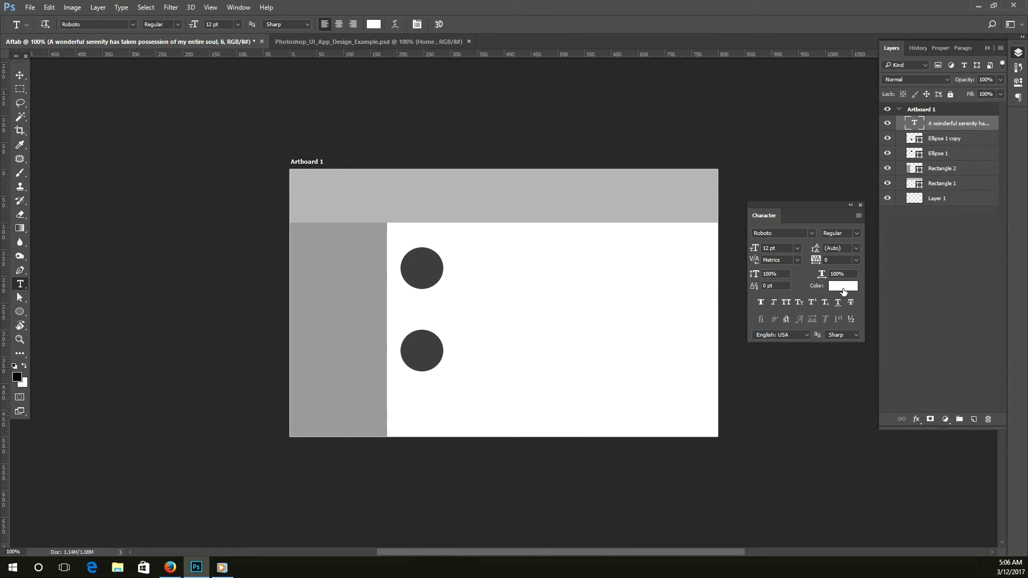
Step: Recolour the paragraph dark grey #282525 and shift it slightly left
click(842, 290)
drag(504, 308, 488, 300)
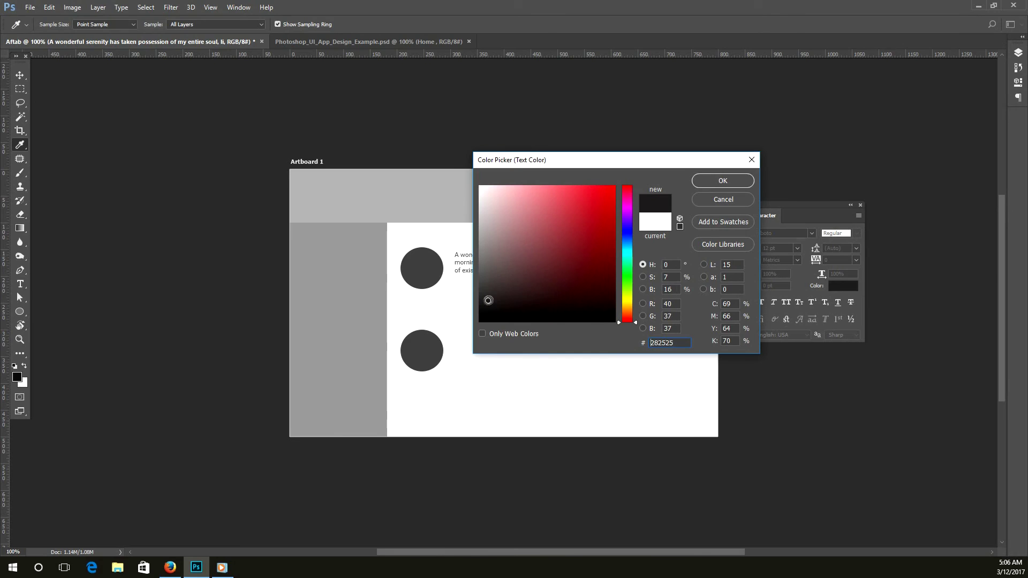
click(706, 185)
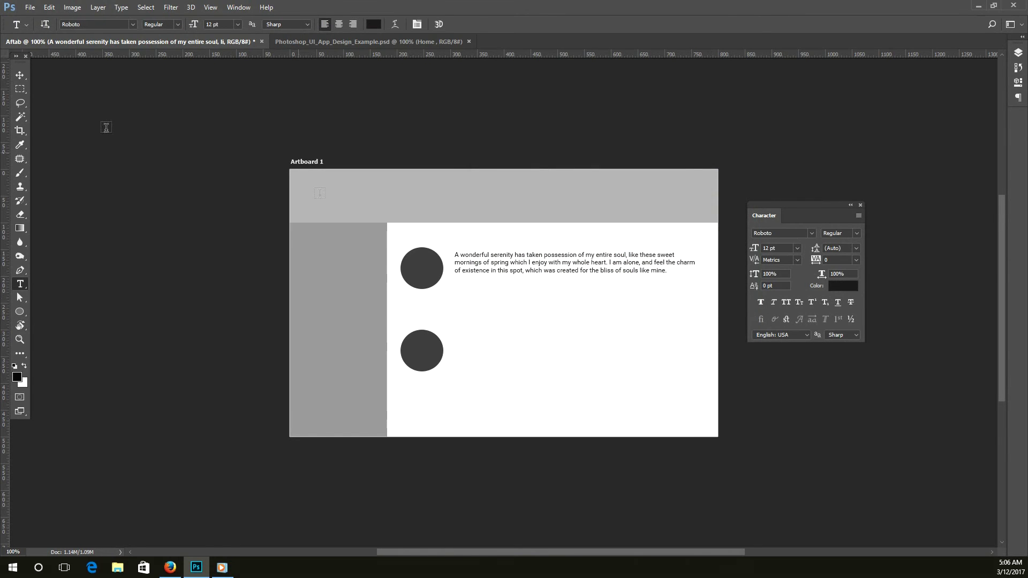
click(20, 75)
drag(587, 264, 579, 265)
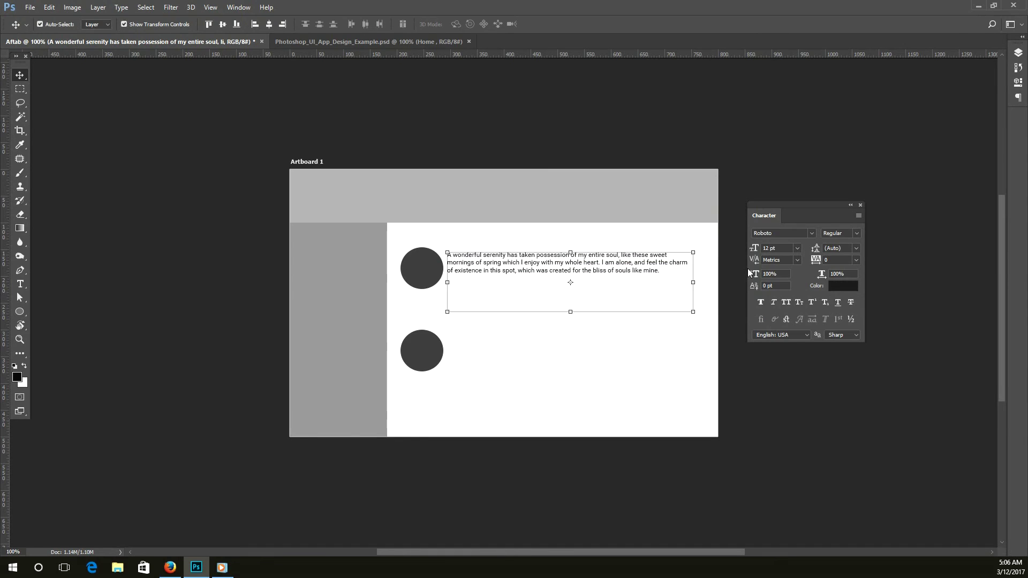
Step: Try 24 pt and 18 pt, nudge the paragraph right, and settle on 16 pt
click(797, 248)
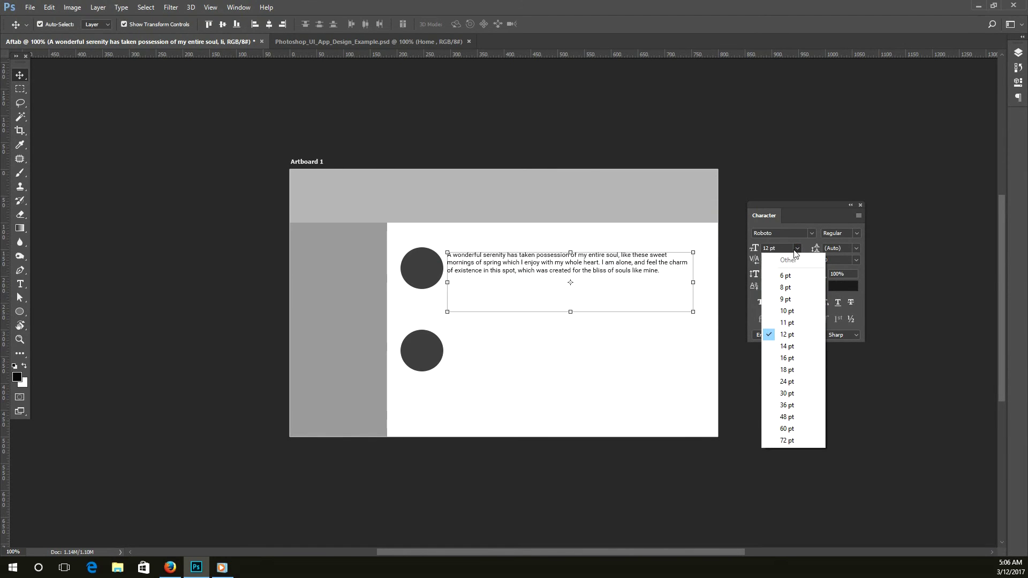
click(787, 382)
click(797, 248)
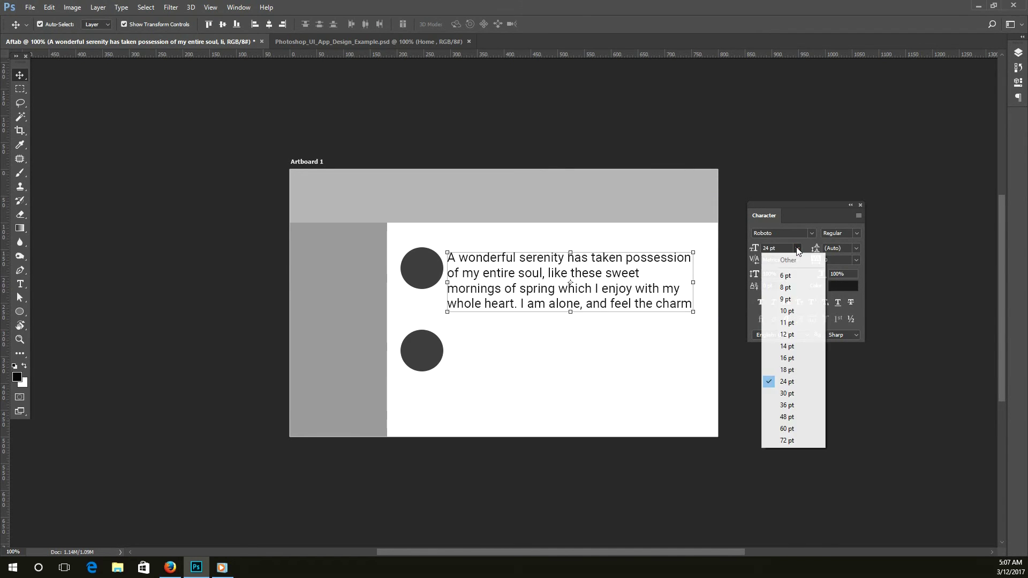
click(796, 369)
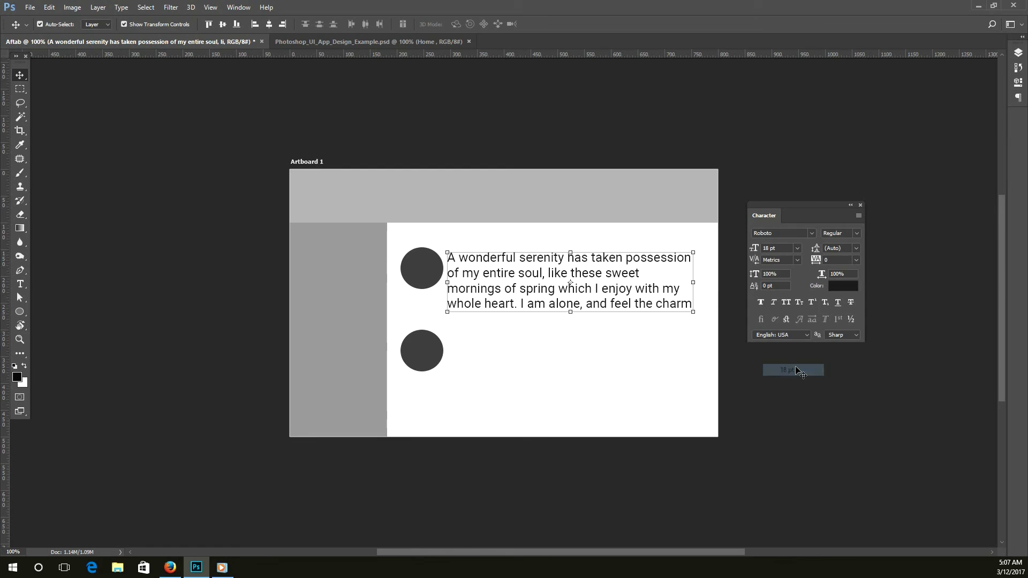
click(586, 131)
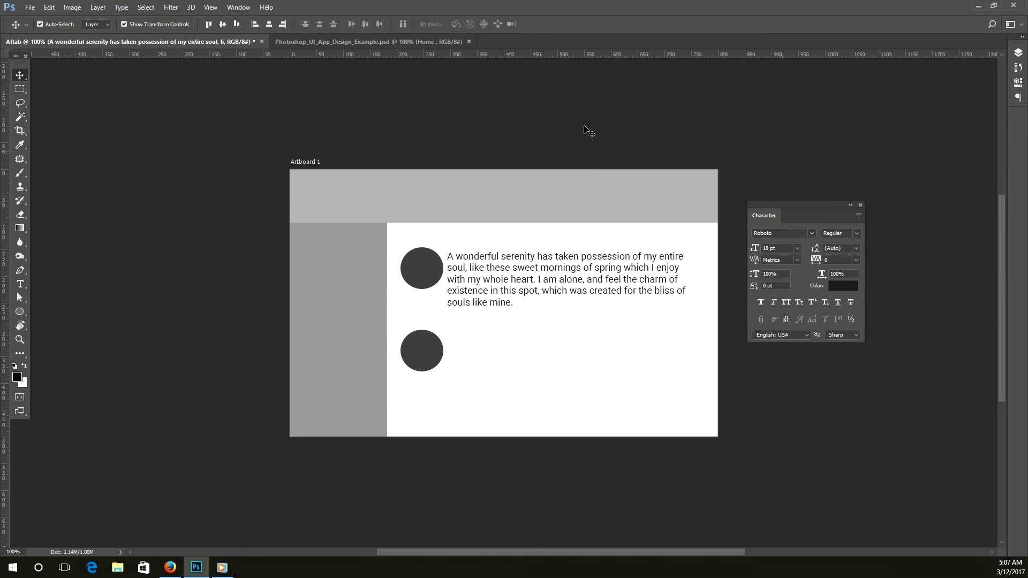
drag(557, 260, 561, 253)
click(770, 248)
text(6)
click(748, 154)
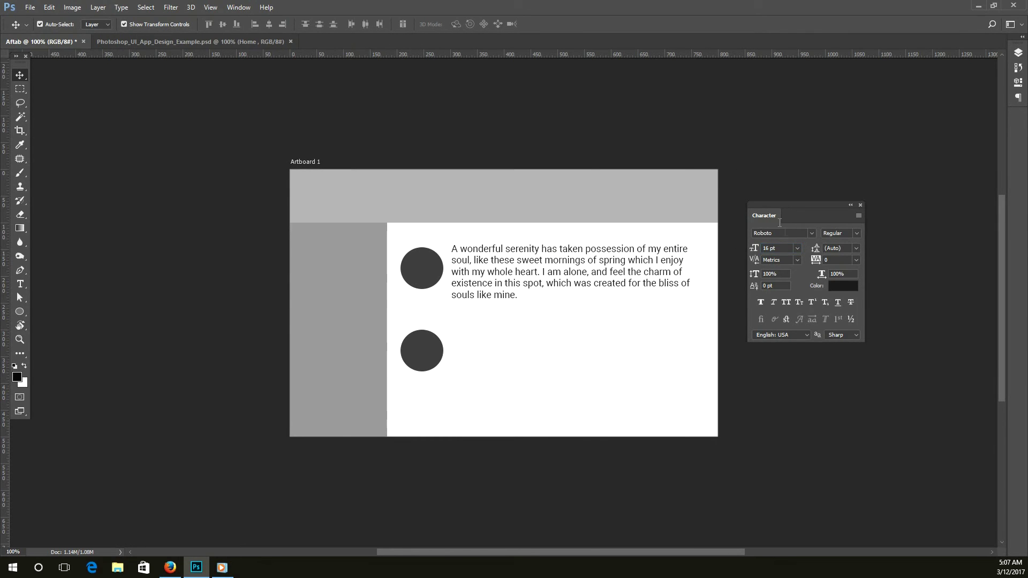
Step: Check the font list, keeping Roboto for the paragraph
click(811, 233)
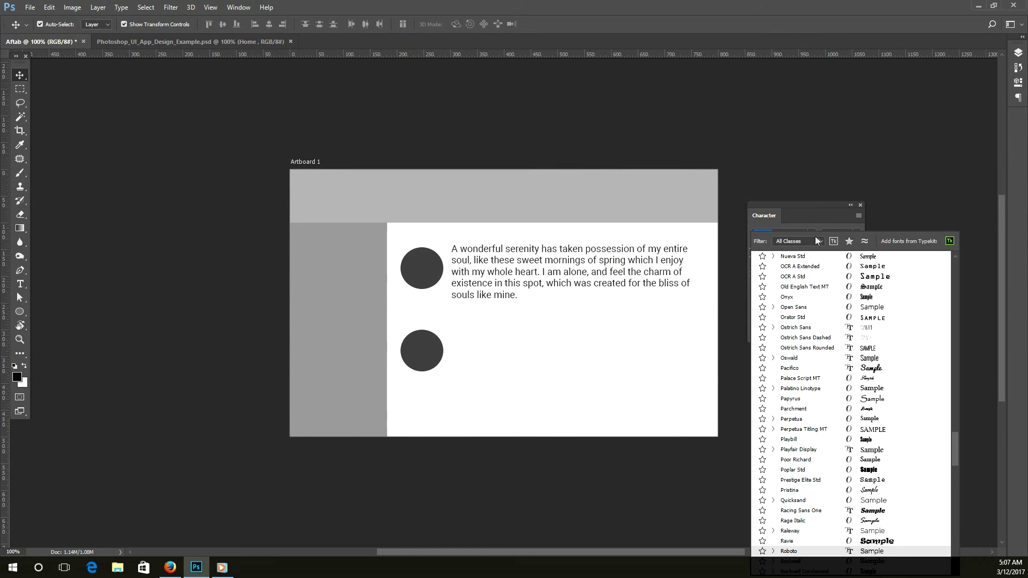
click(821, 216)
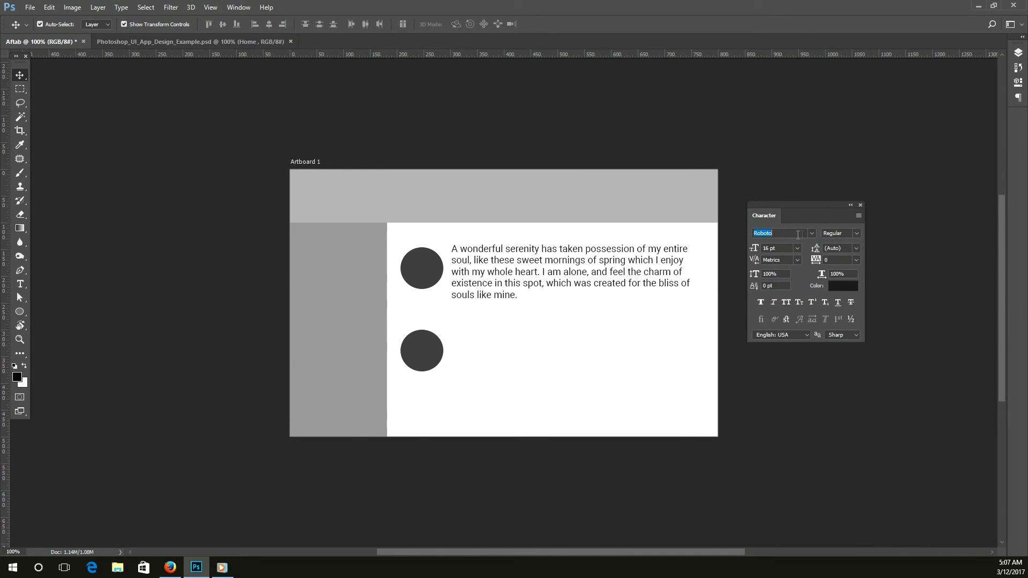
click(814, 234)
click(777, 246)
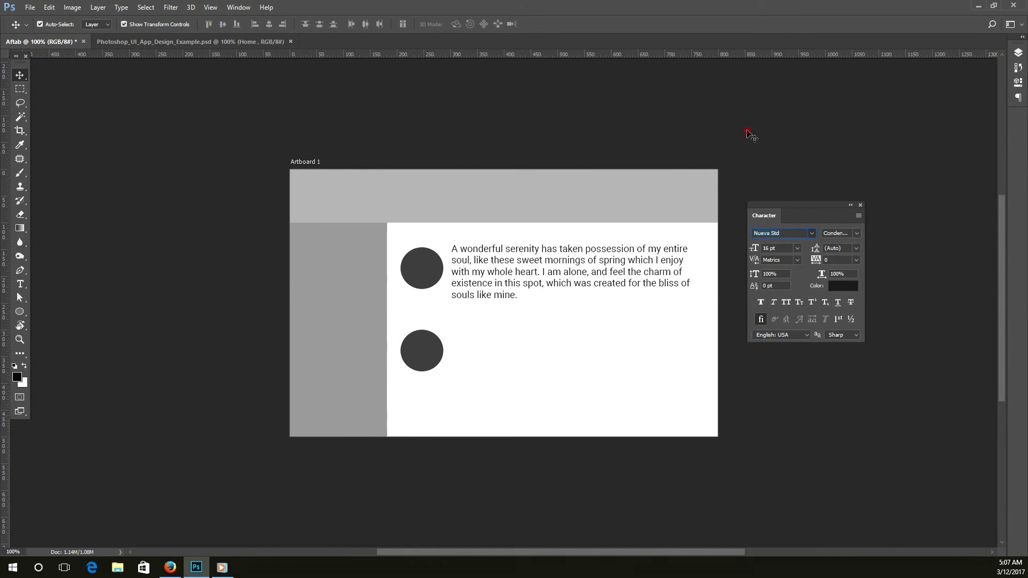
Step: Duplicate the paragraph beside the lower circle and dock the collapsed Character panel at right
click(600, 281)
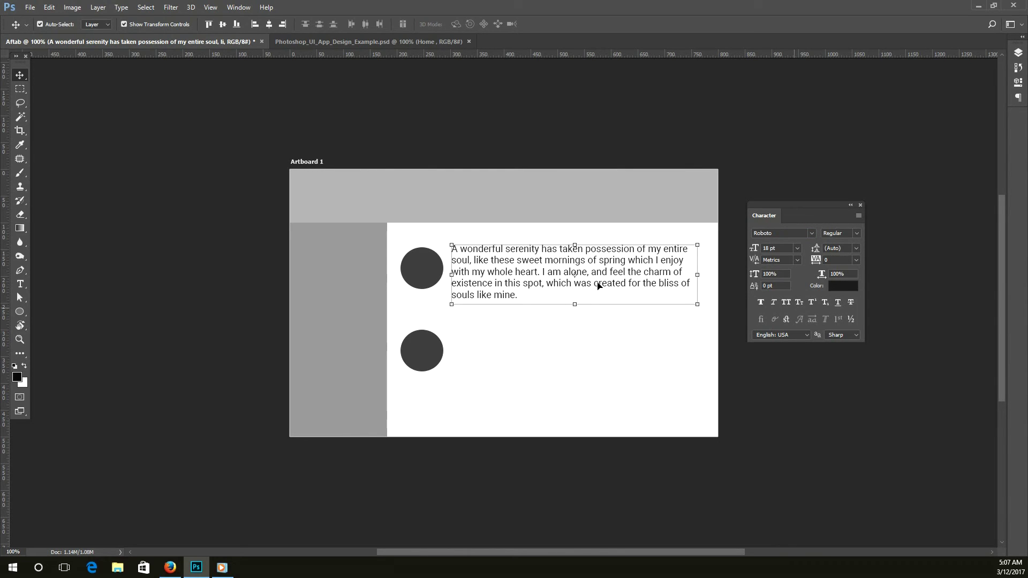
drag(600, 288, 602, 367)
click(786, 427)
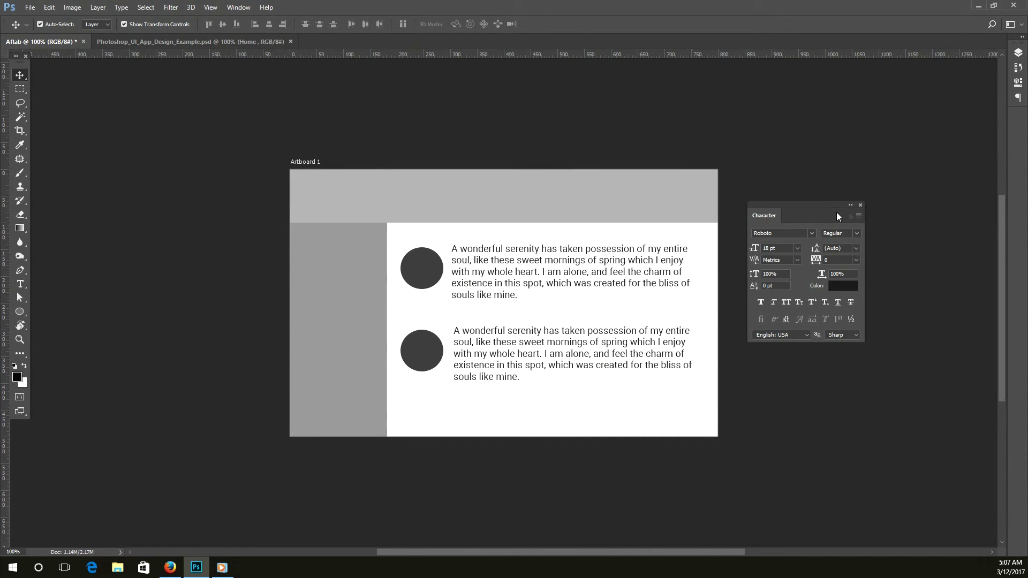
double_click(844, 213)
drag(763, 212, 1017, 121)
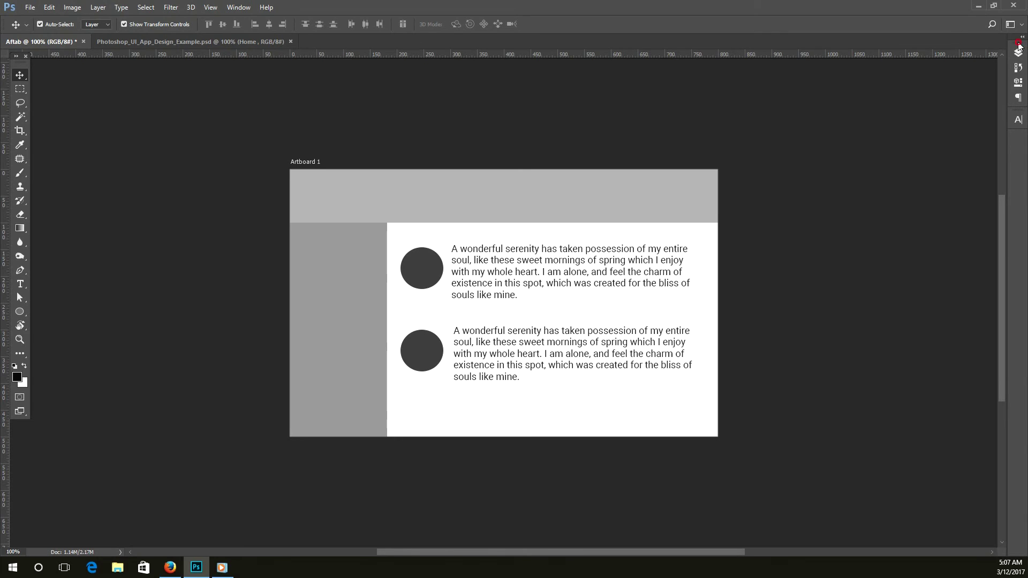
Step: Reapply UI Design, then try the Photography and Essentials workspaces
drag(1016, 46, 1007, 54)
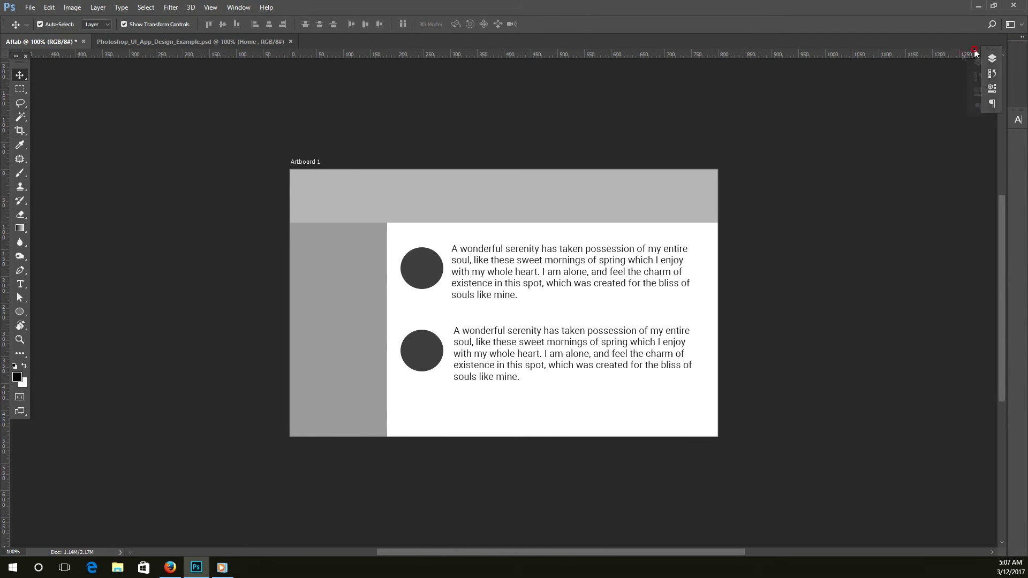
click(1021, 24)
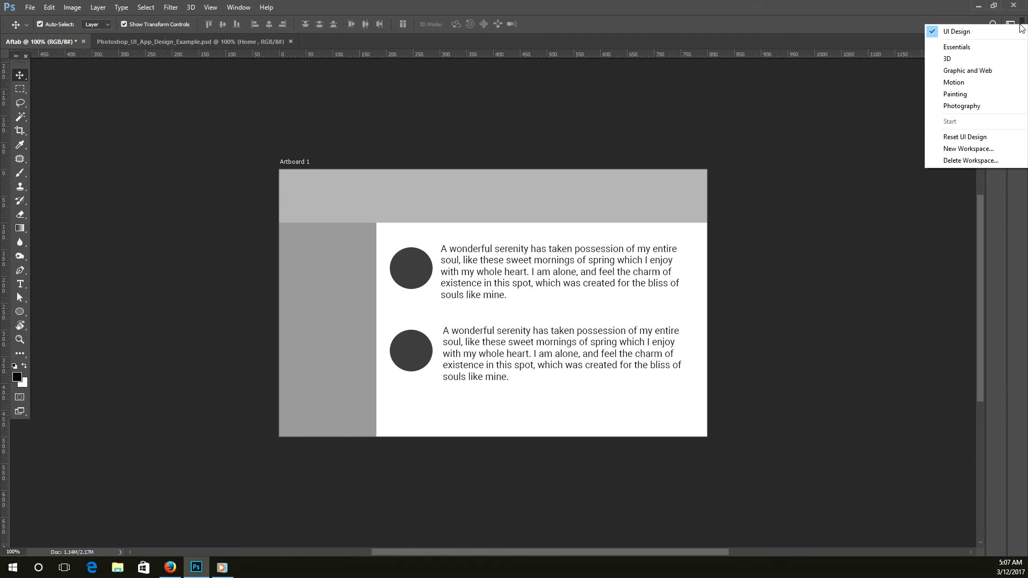
click(985, 31)
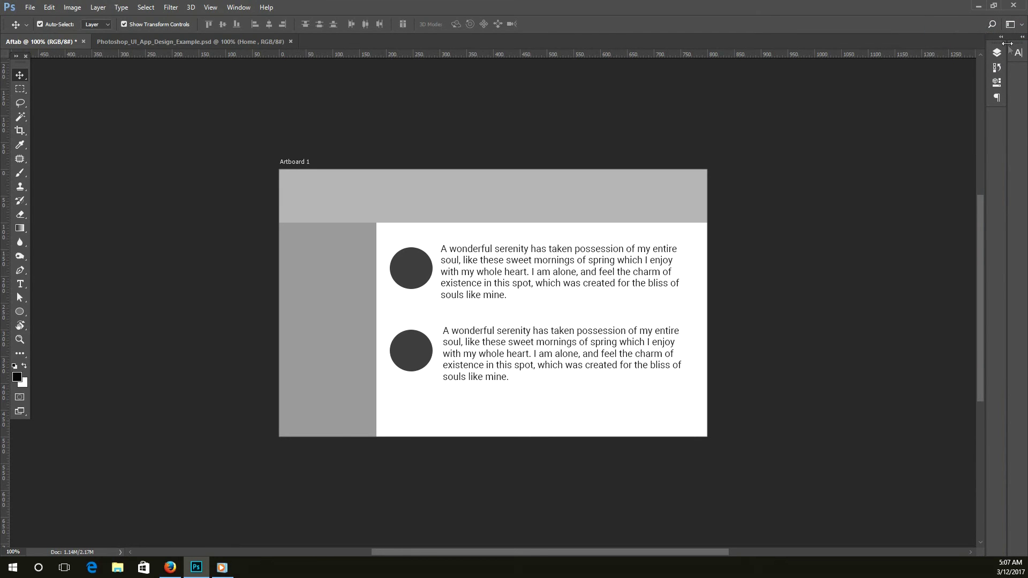
click(1021, 24)
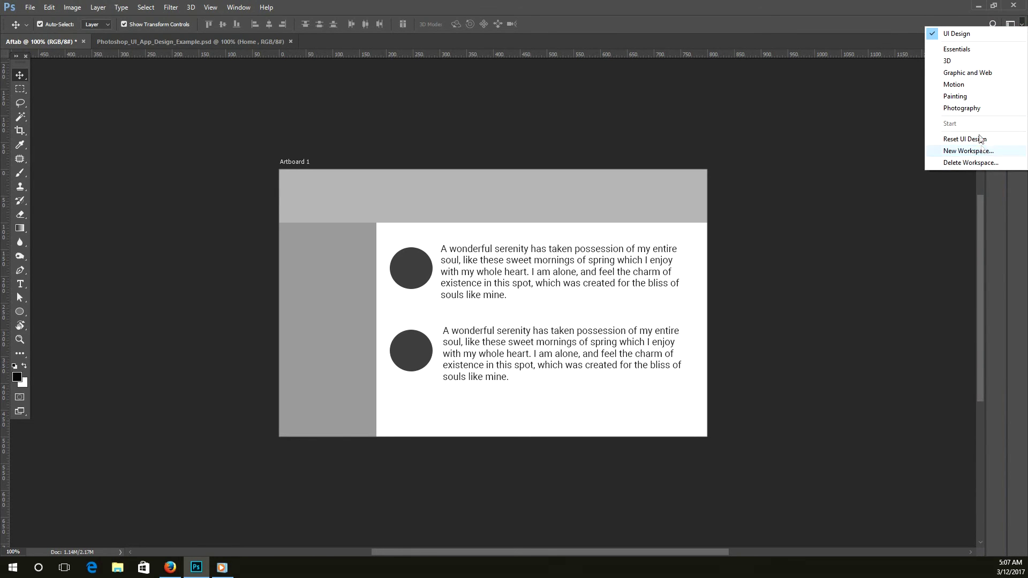
click(972, 107)
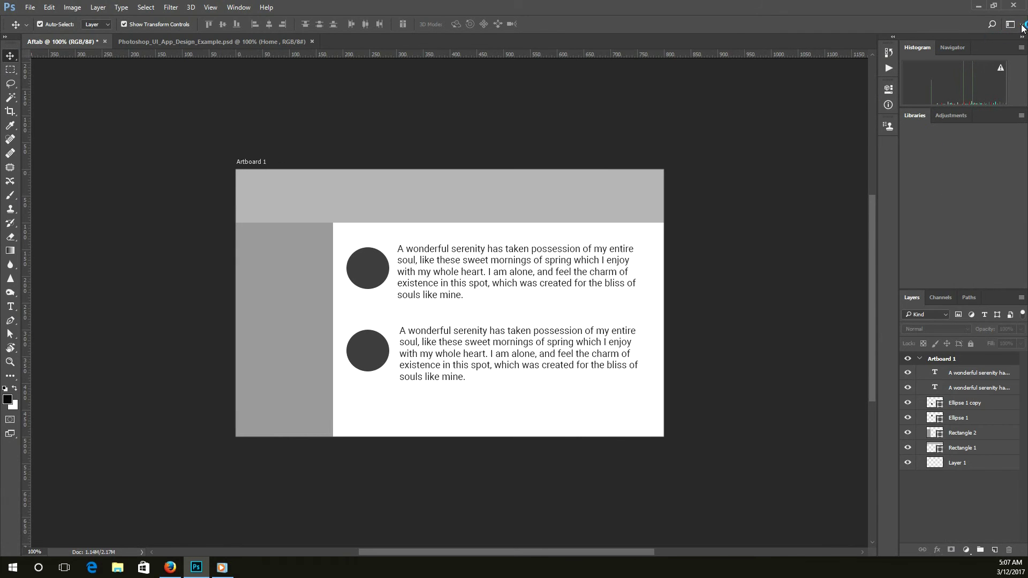
click(1022, 25)
click(988, 47)
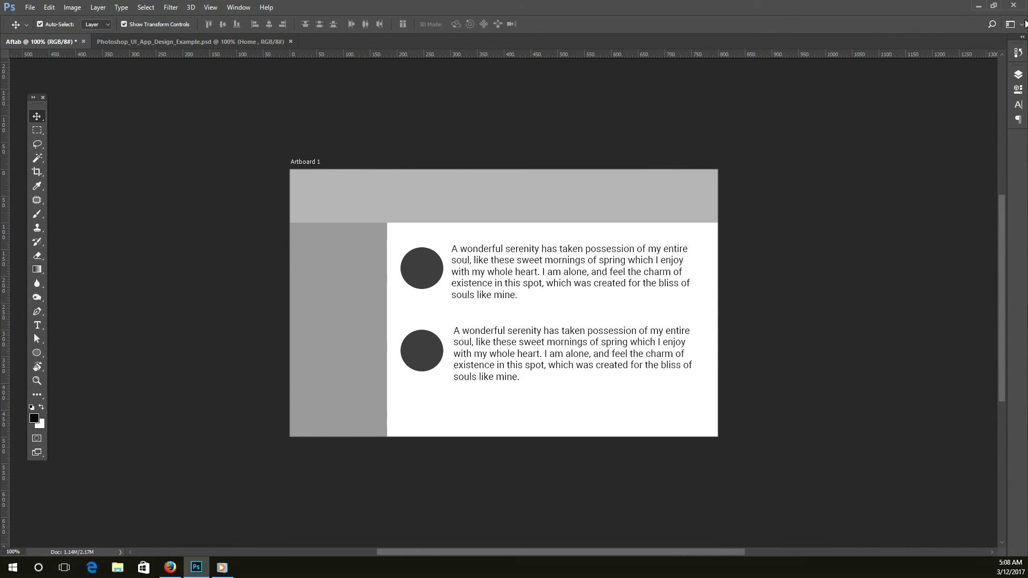
Step: Try the Painting and Motion workspaces, then return to UI Design
click(1022, 24)
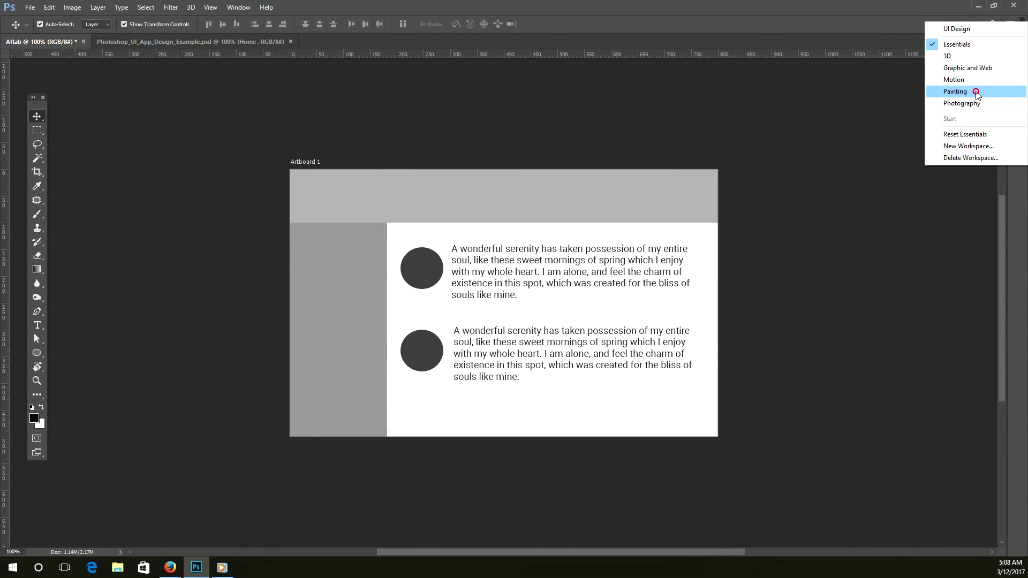
click(975, 92)
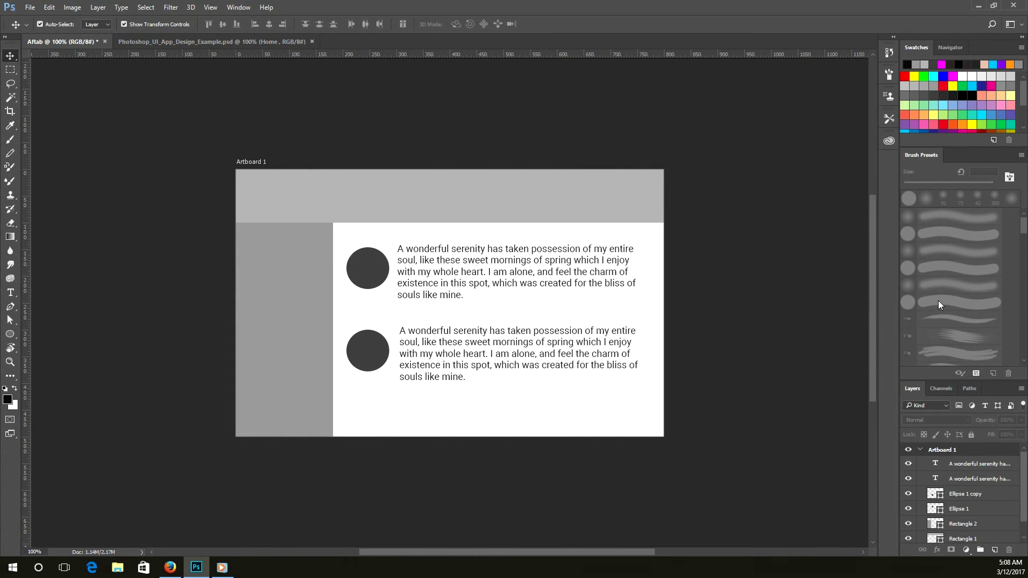
click(1021, 25)
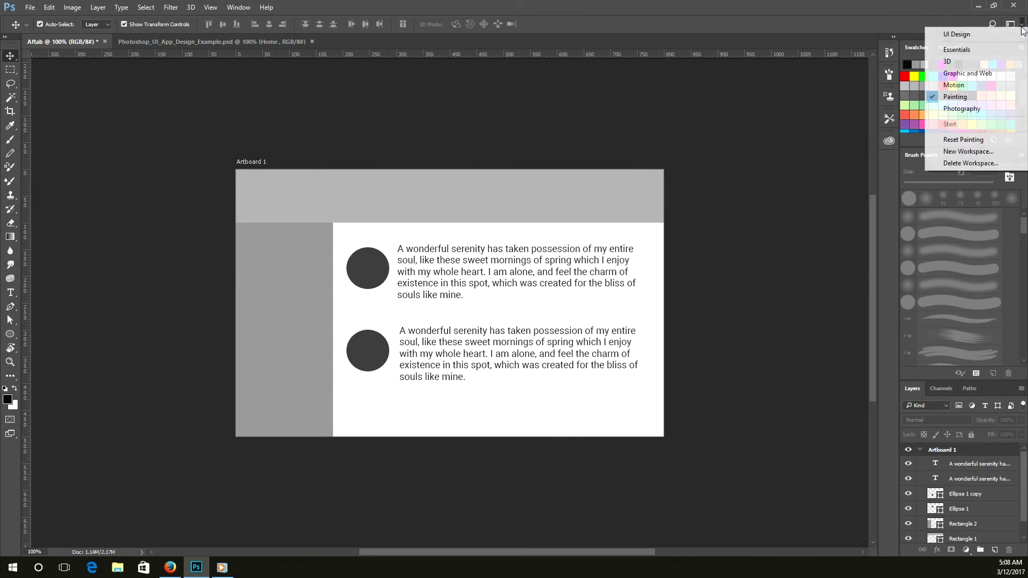
click(997, 89)
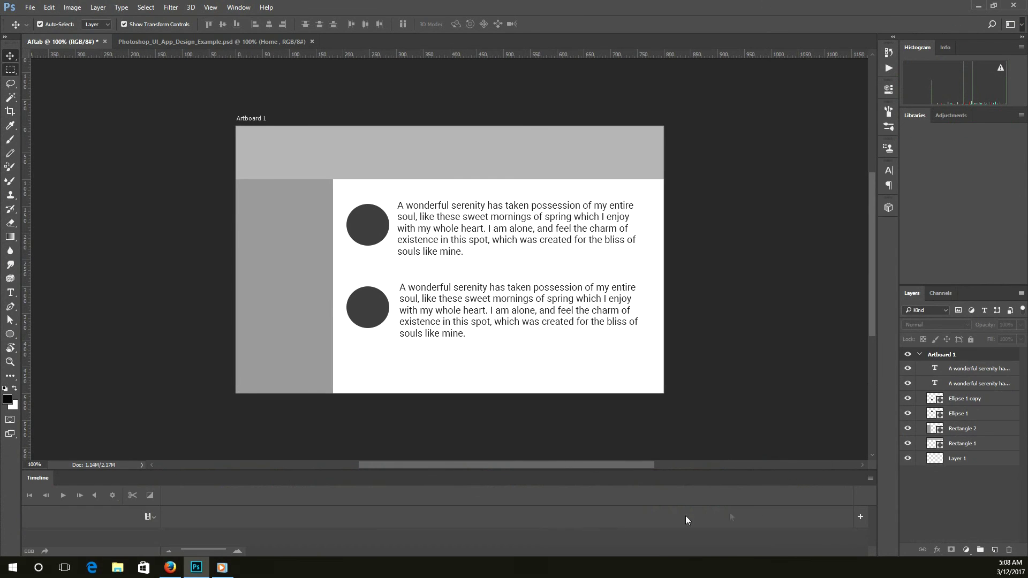
click(1021, 25)
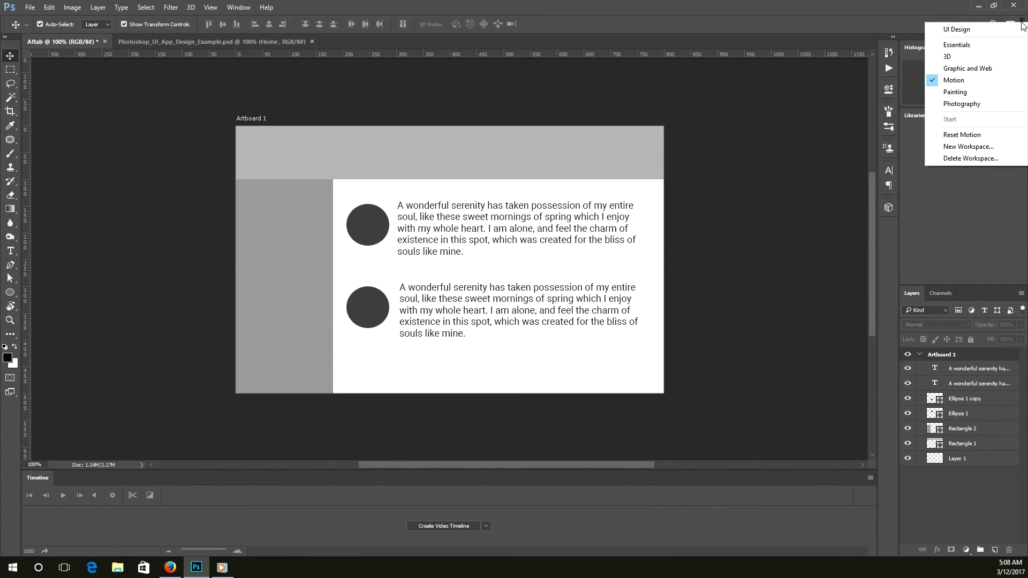
click(997, 29)
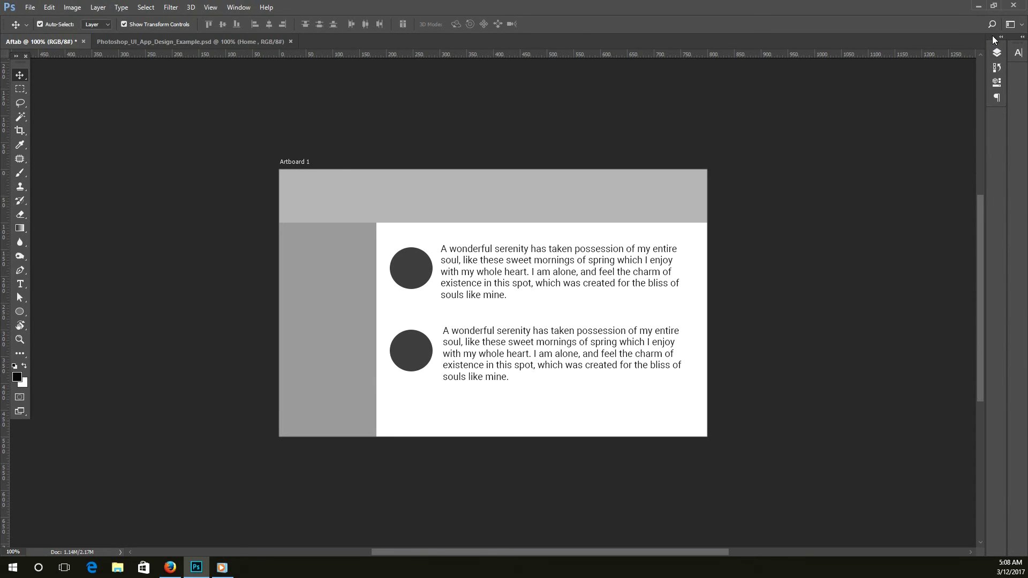
Step: Close the floating icon group and reopen the Character panel from Window
drag(992, 36, 832, 92)
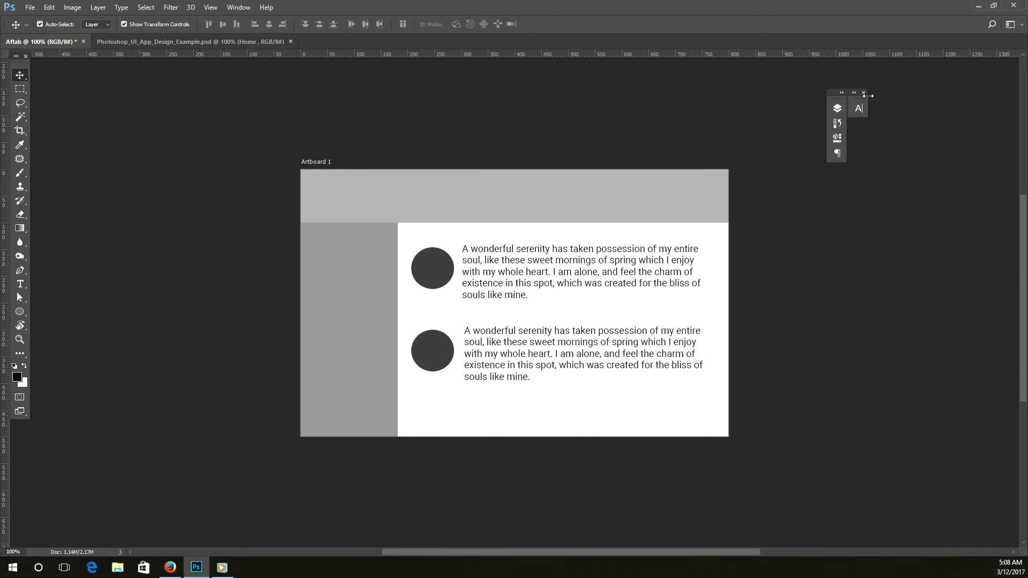
click(864, 93)
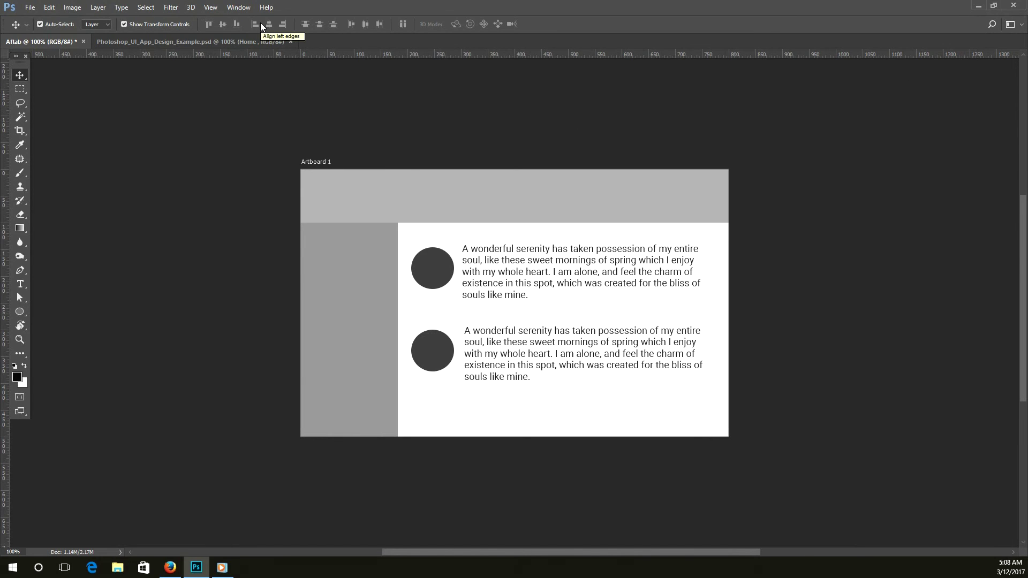
click(239, 7)
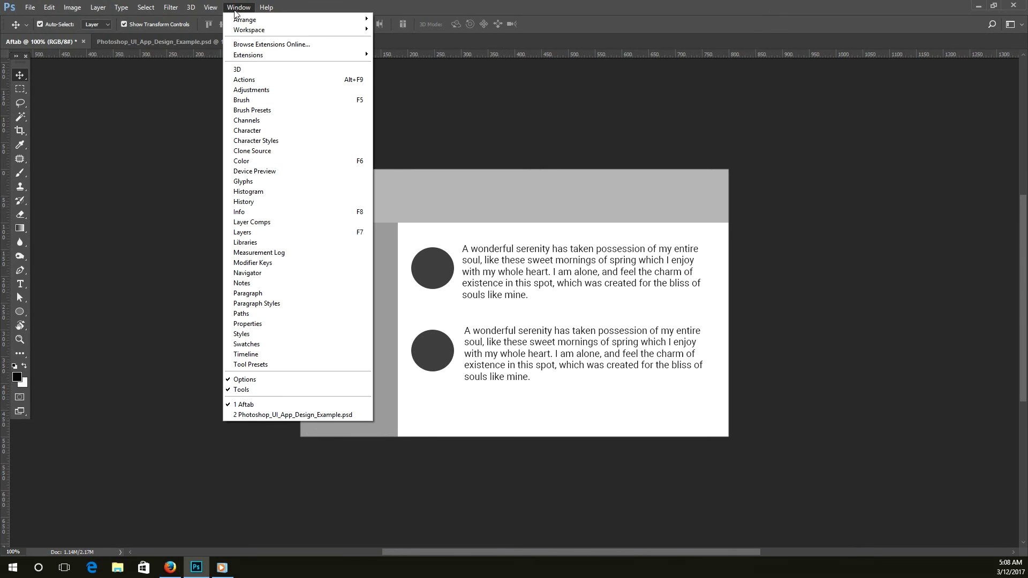
click(275, 132)
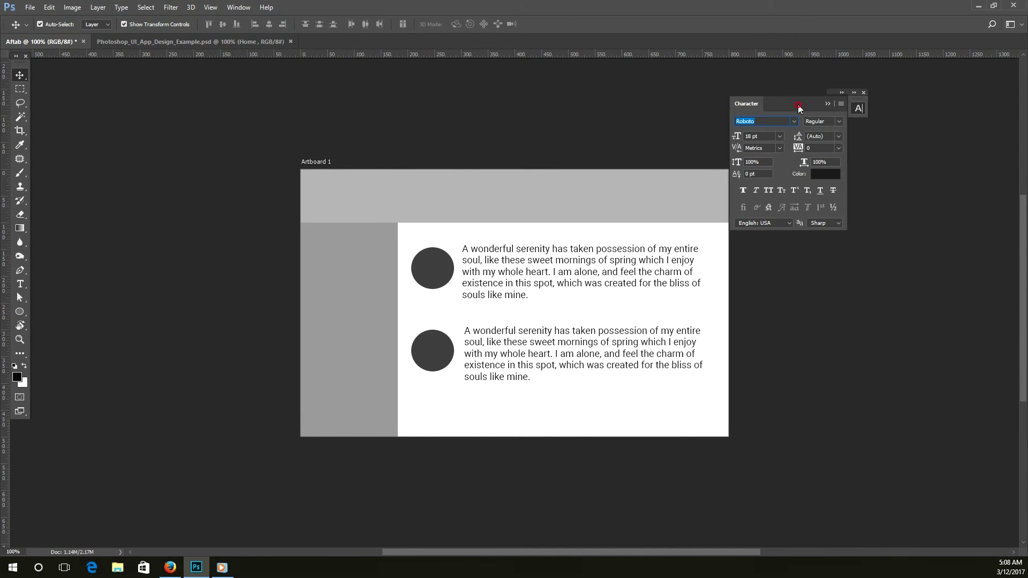
mouse_move(798, 107)
mouse_down()
mouse_move(894, 160)
mouse_move(883, 199)
mouse_up()
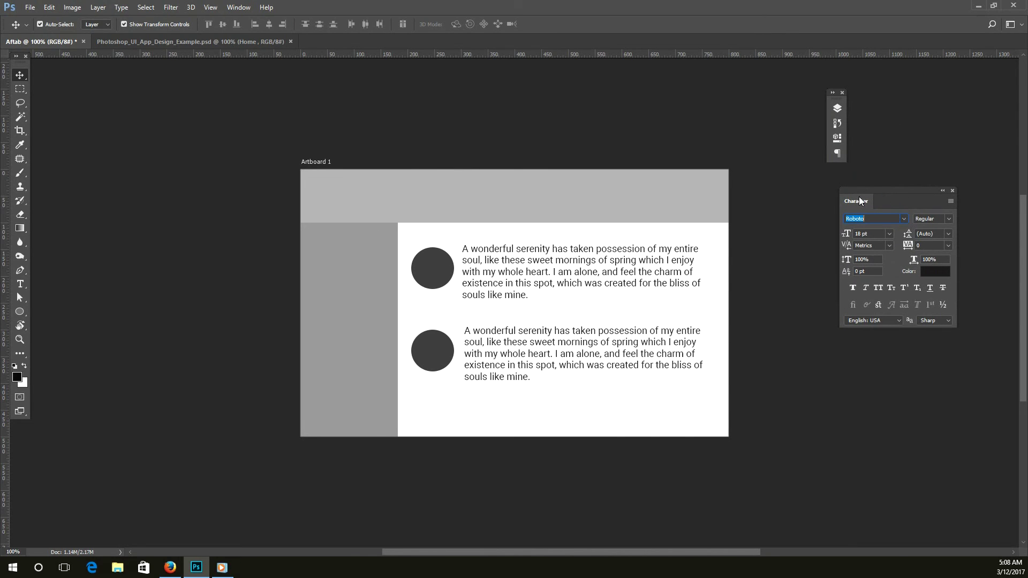
click(843, 93)
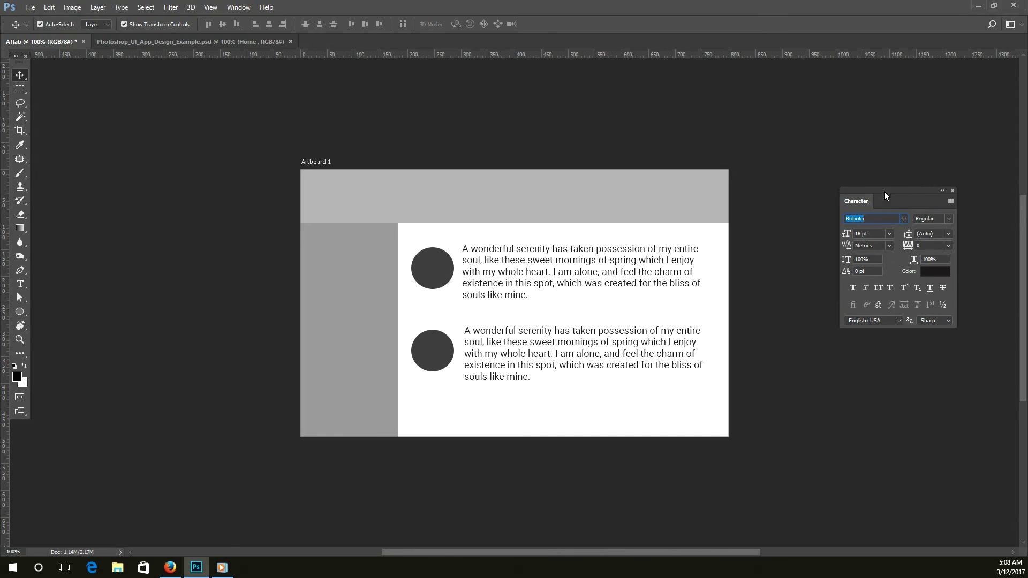
Step: Dock the Character panel as an icon in the right-hand column
drag(885, 193, 1007, 70)
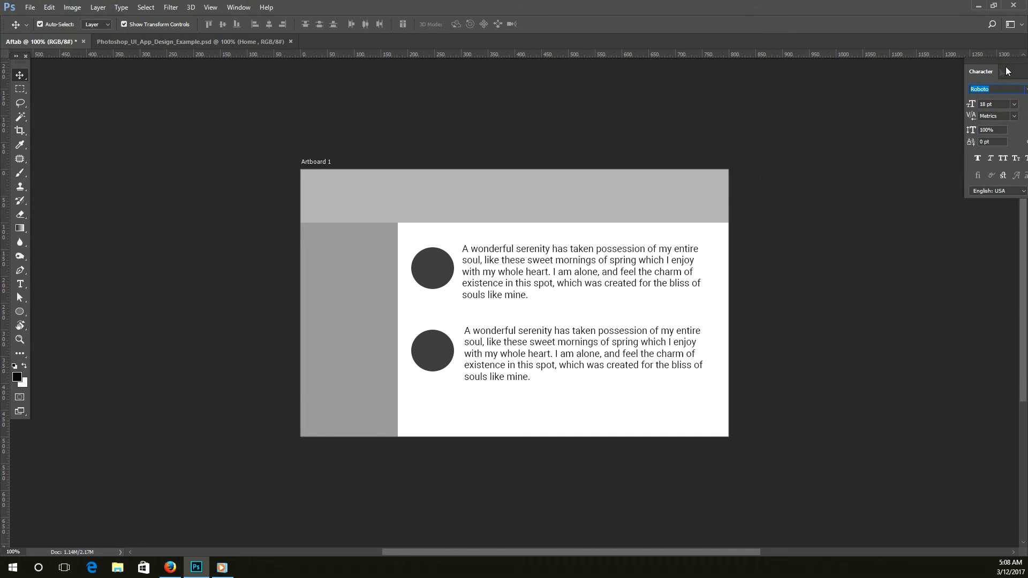
drag(991, 63, 942, 105)
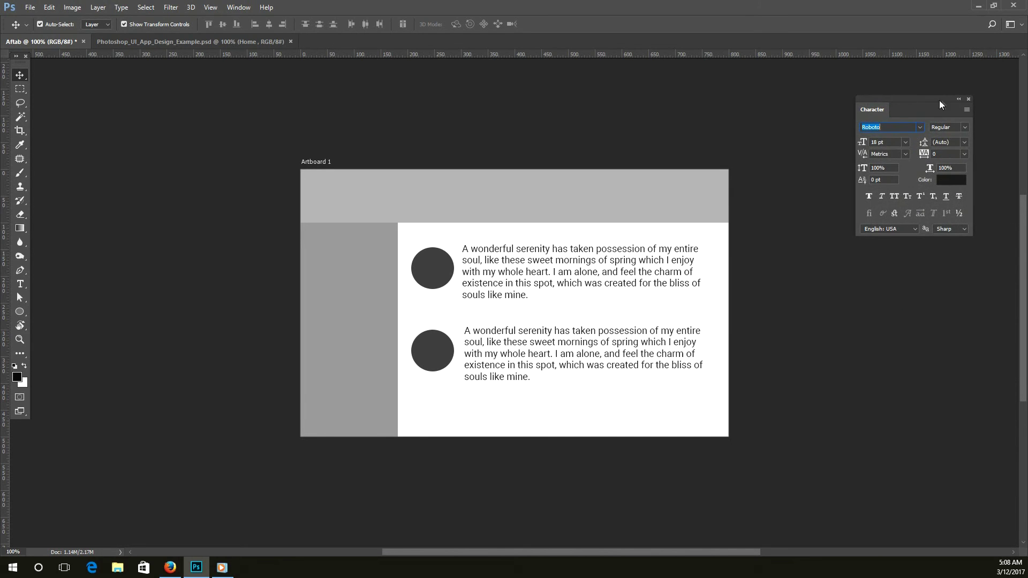
click(957, 99)
drag(869, 114, 1008, 84)
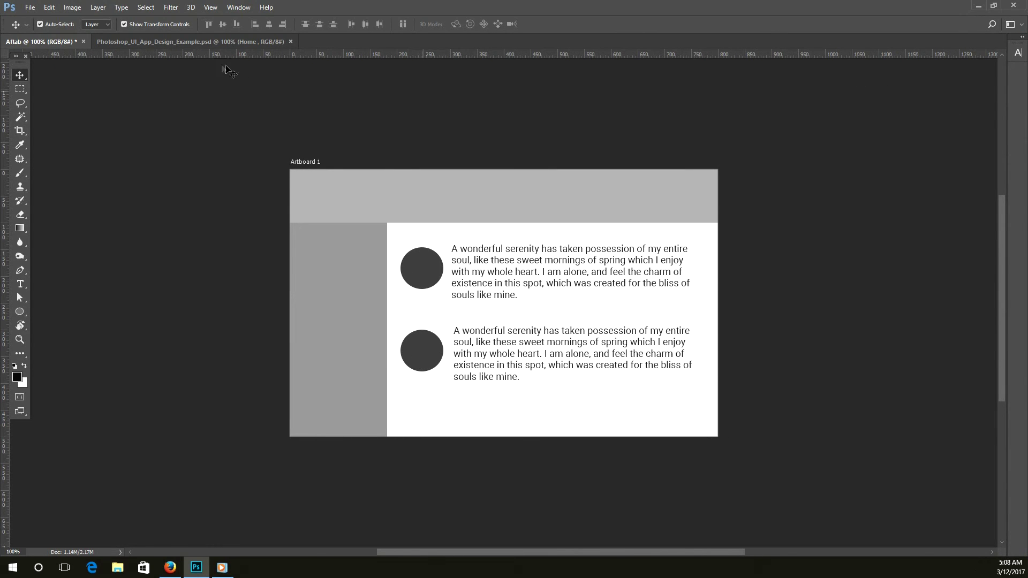
Step: Dock the Paragraph panel as an icon below Character and close the floating icon group
click(238, 8)
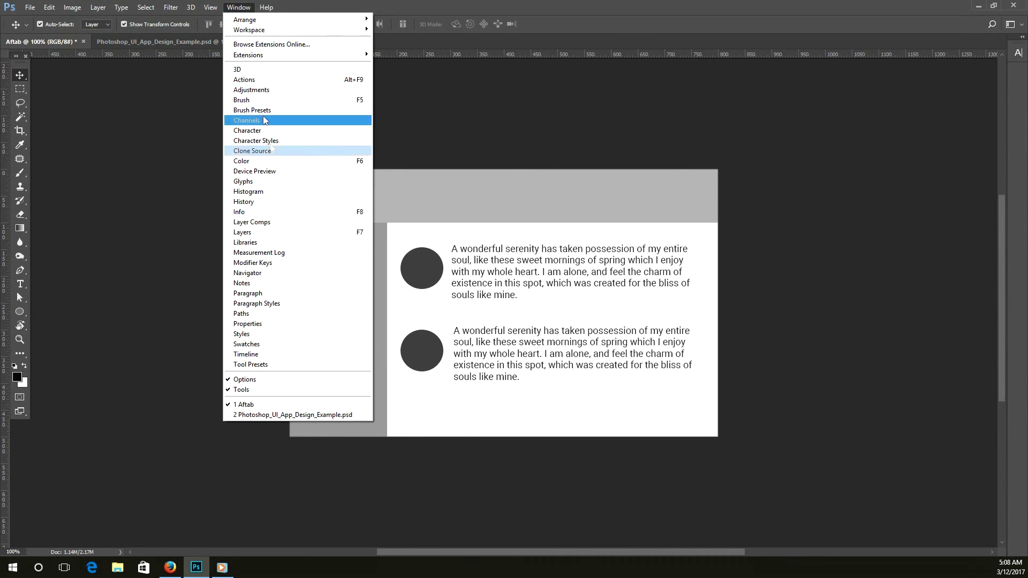
click(275, 293)
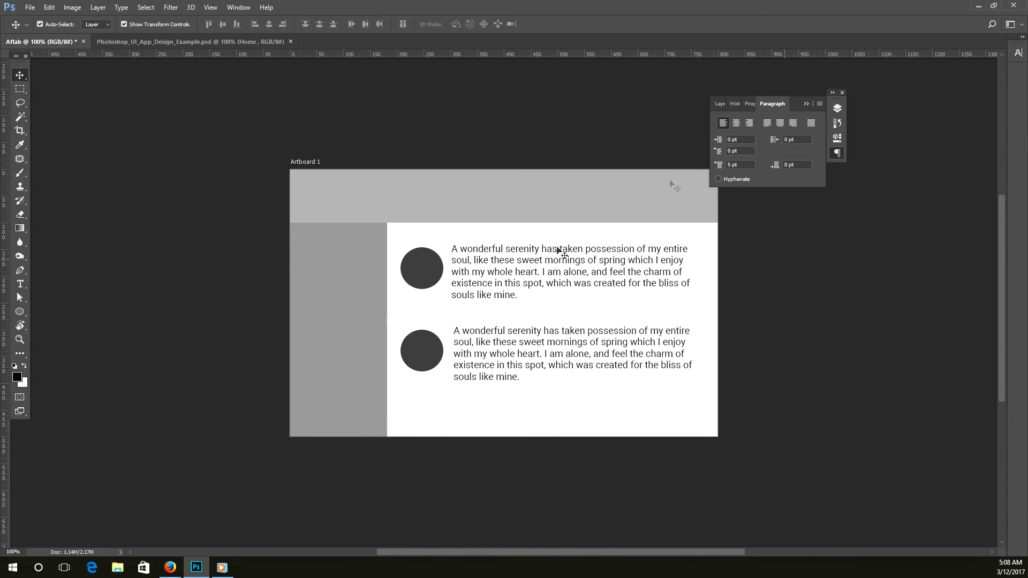
mouse_move(773, 107)
mouse_down()
mouse_move(845, 201)
mouse_move(858, 196)
mouse_up()
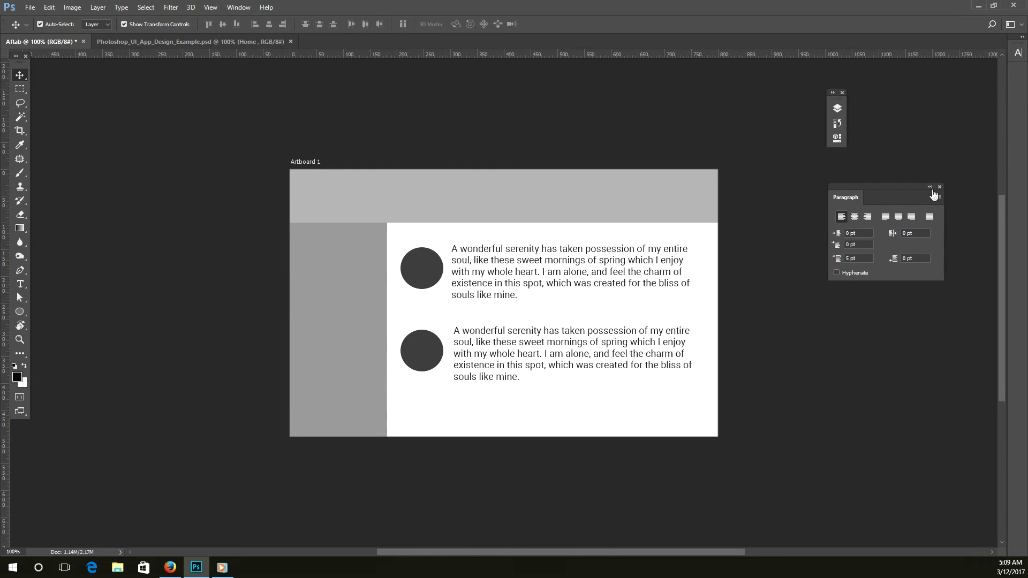
click(930, 187)
drag(843, 199, 1019, 75)
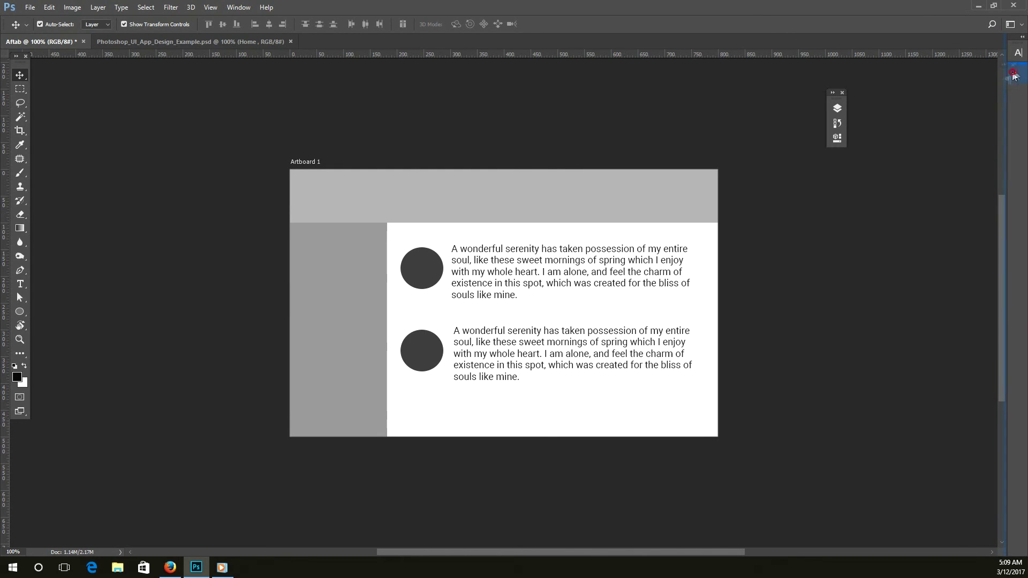
click(845, 92)
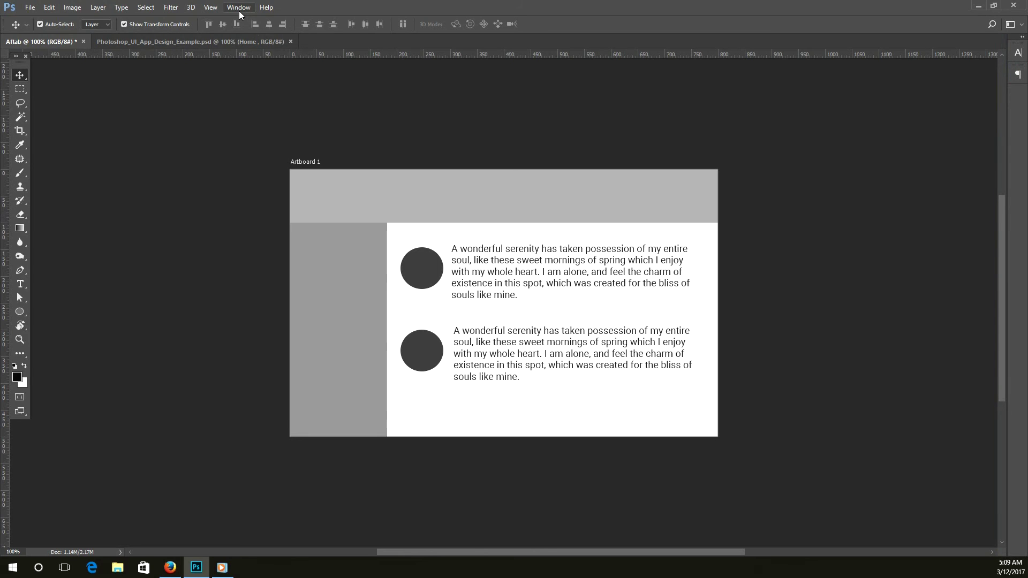
Step: Pull the Layers panel out into its own floating panel, collapsing the History group
click(238, 10)
click(271, 232)
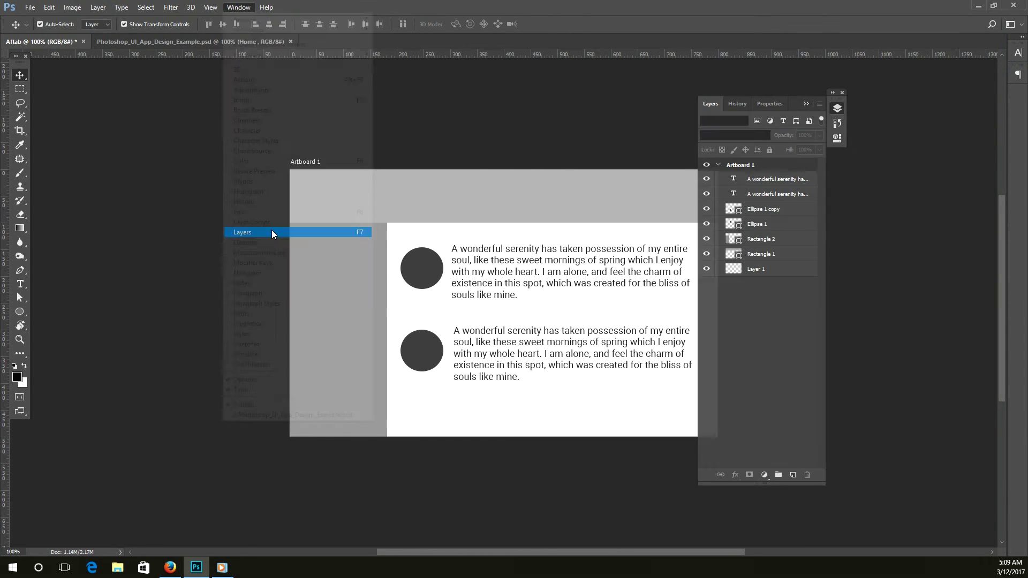
click(343, 321)
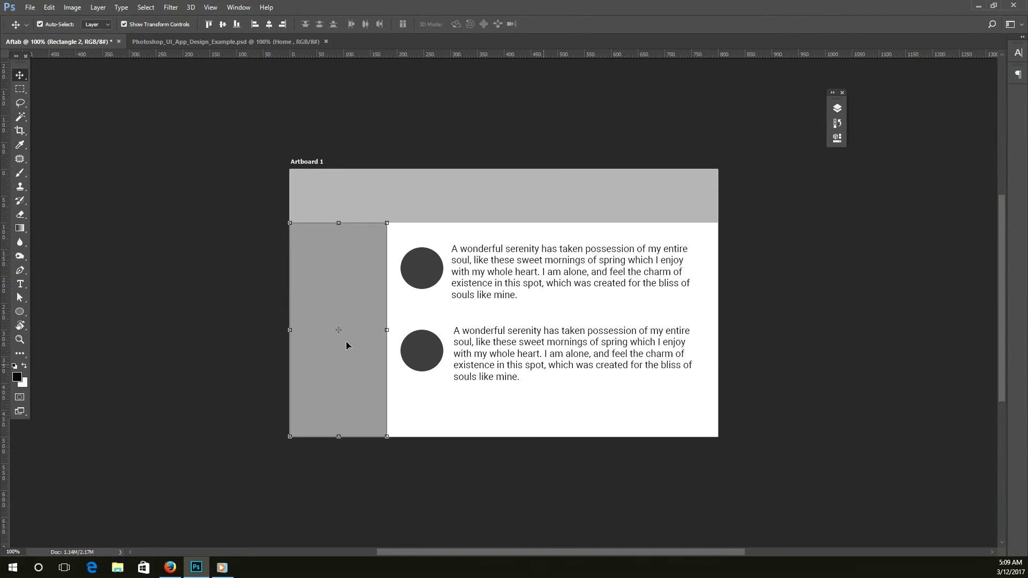
click(838, 122)
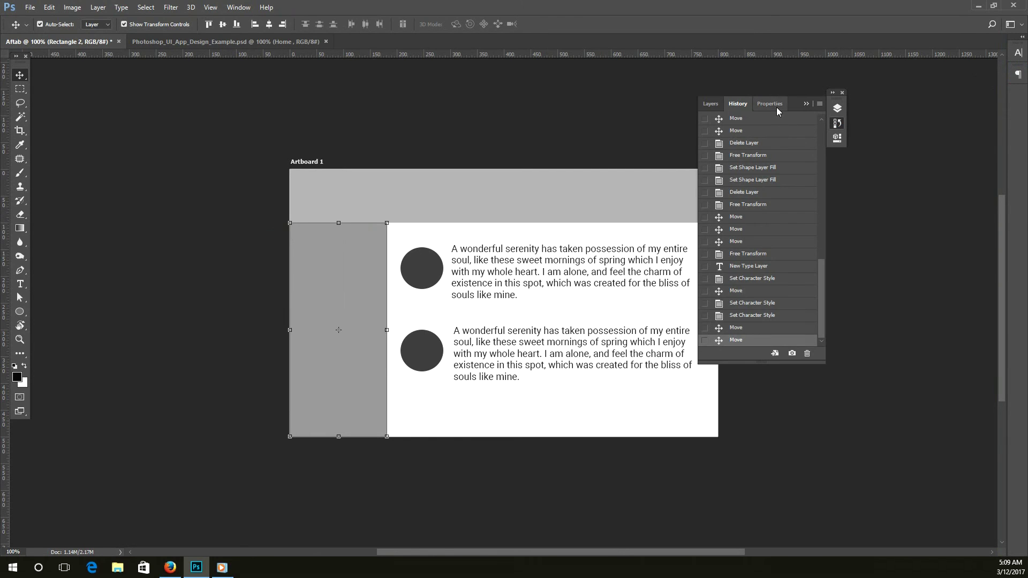
mouse_move(711, 104)
mouse_down()
mouse_move(824, 161)
mouse_move(905, 164)
mouse_up()
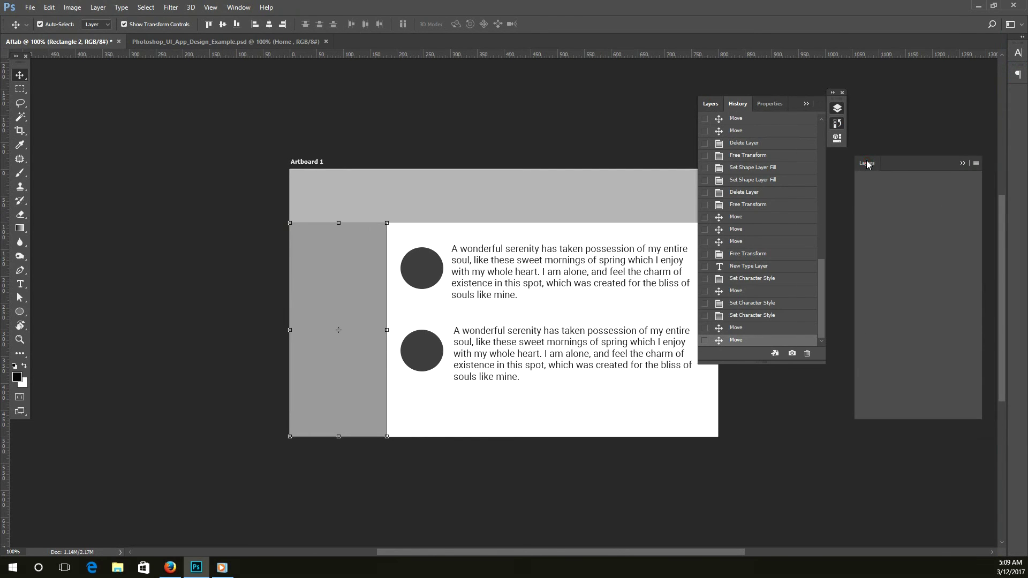
click(806, 103)
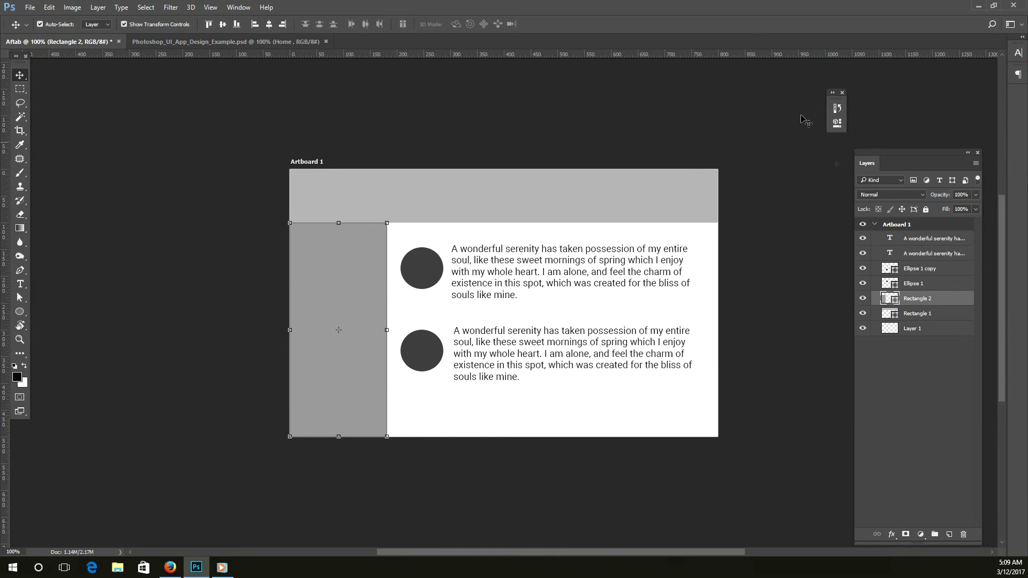
Step: Select Ellipse 1, Ellipse 1 copy and Rectangle 2, toggle Rectangle 2's visibility, then collapse Layers
click(419, 278)
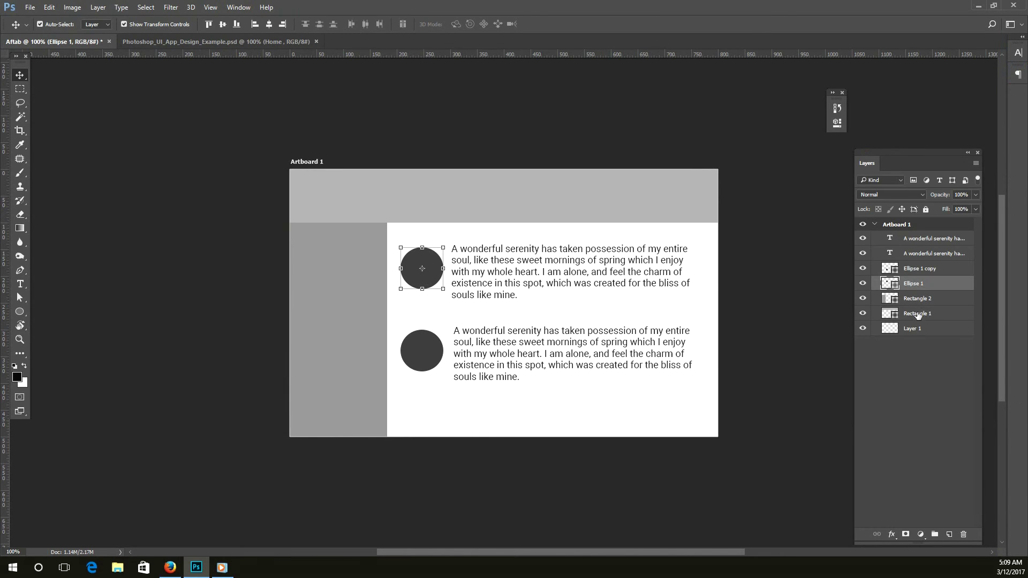
click(905, 271)
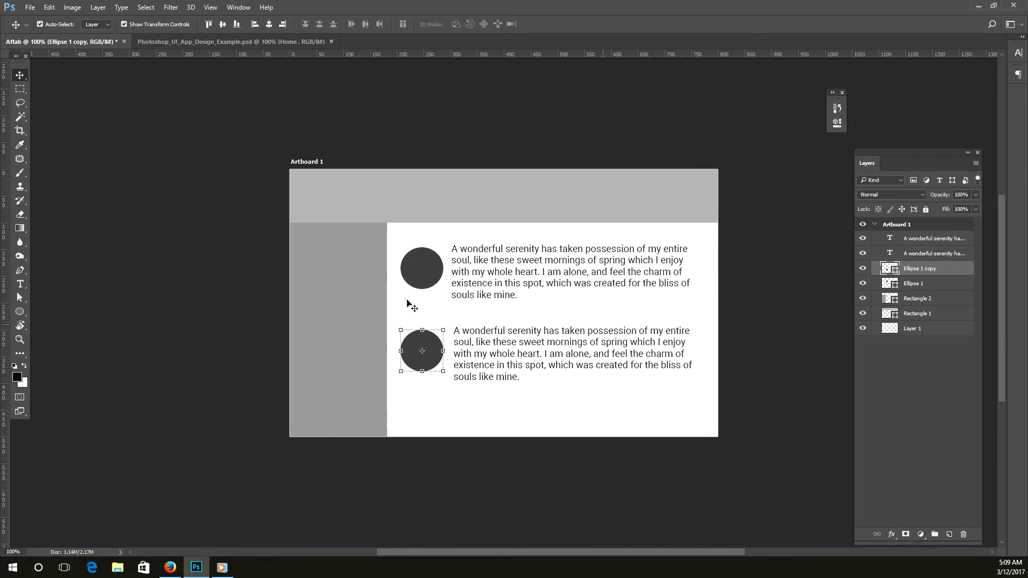
click(351, 285)
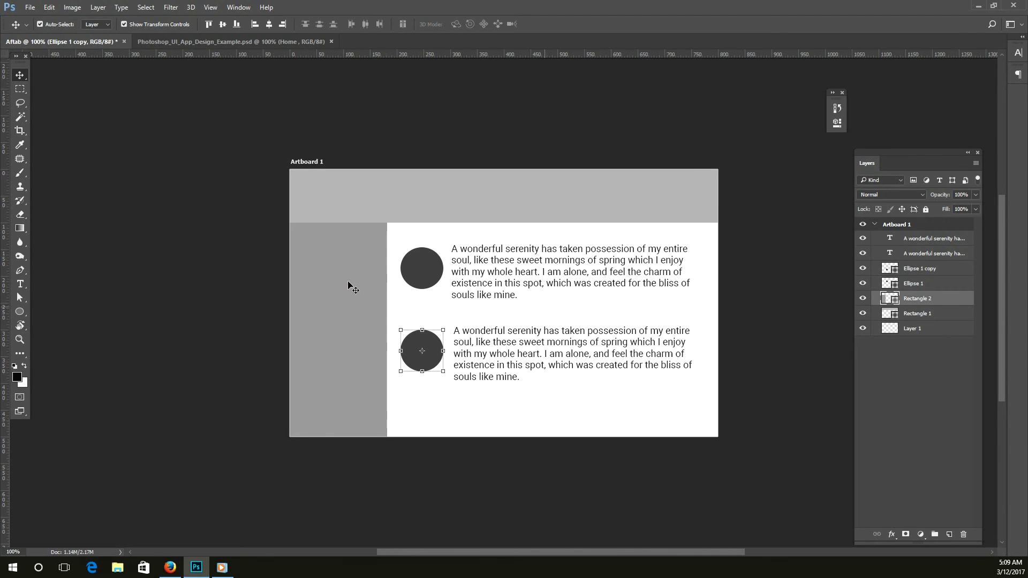
click(863, 299)
click(863, 299)
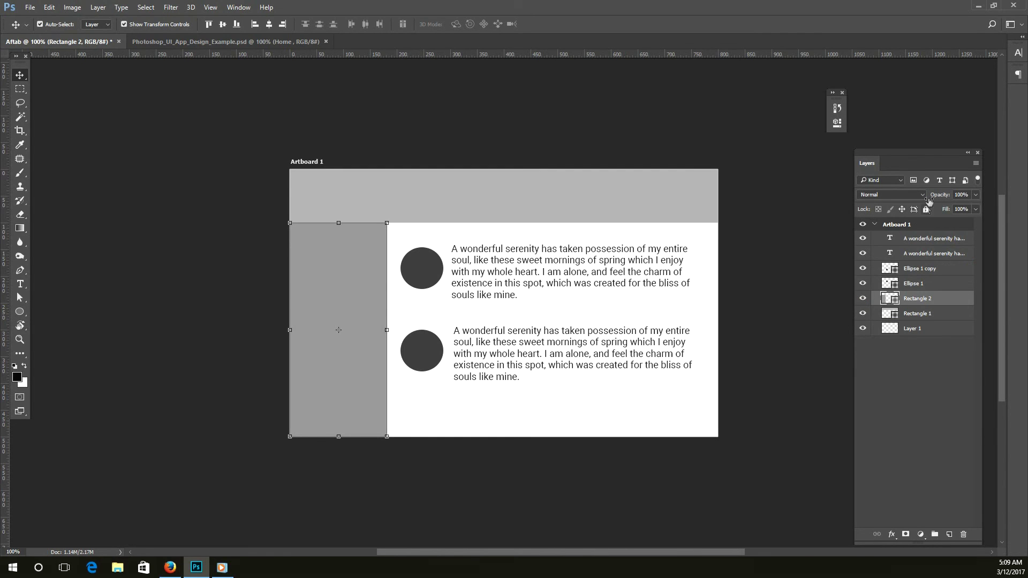
click(967, 153)
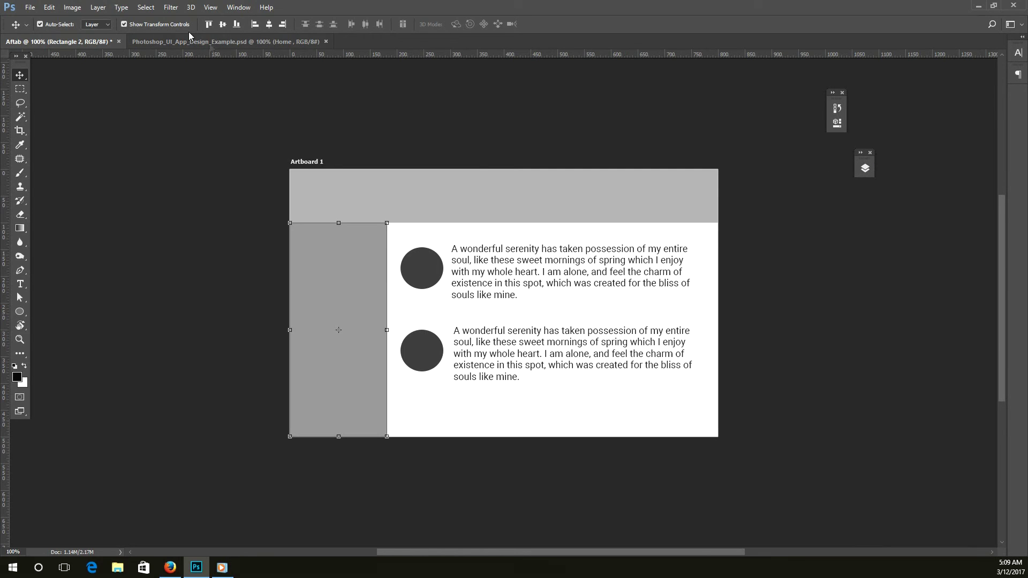
click(231, 9)
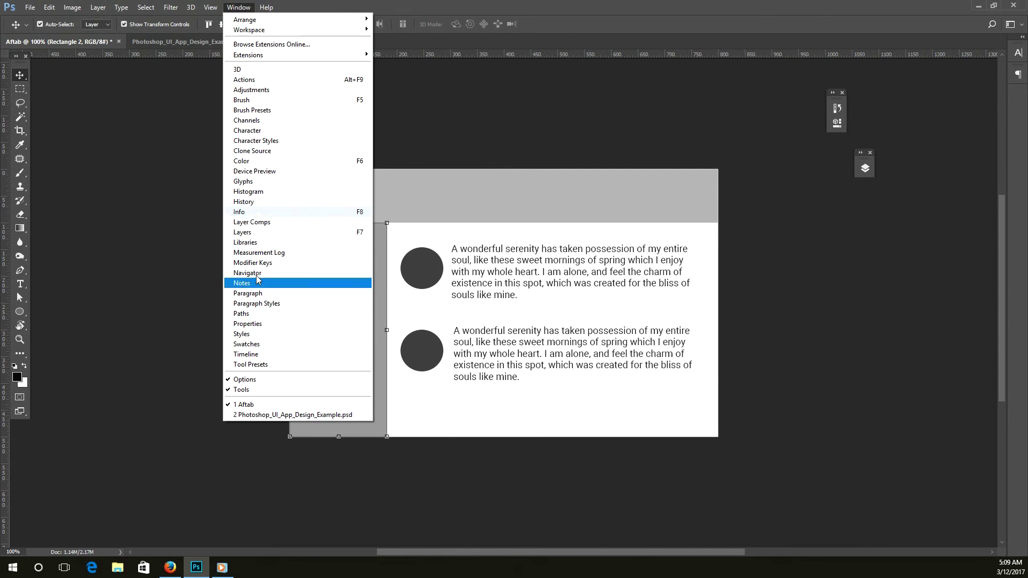
Step: Separate the Properties panel from the History group as an enlarged floating panel
click(251, 323)
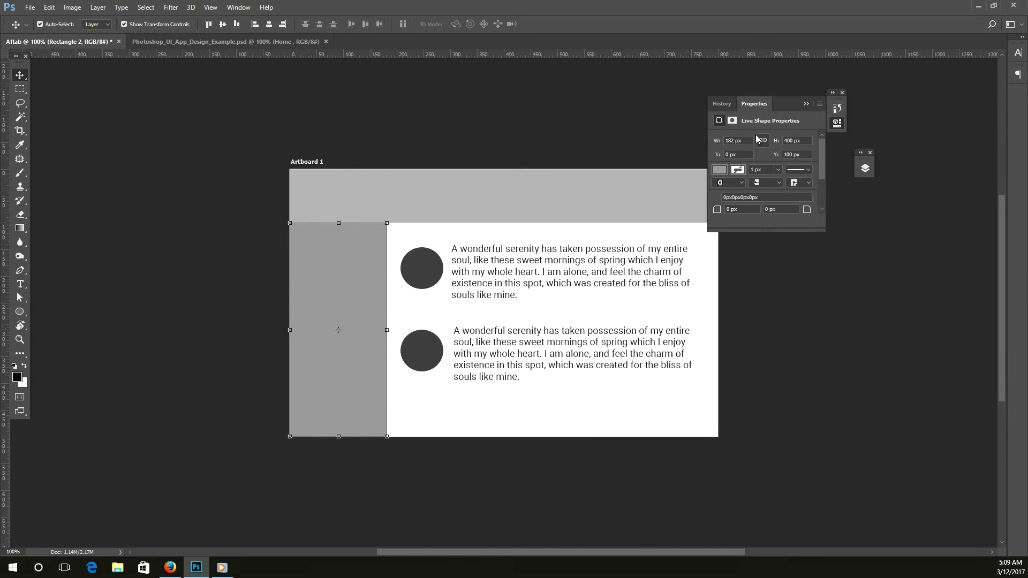
drag(754, 108, 812, 238)
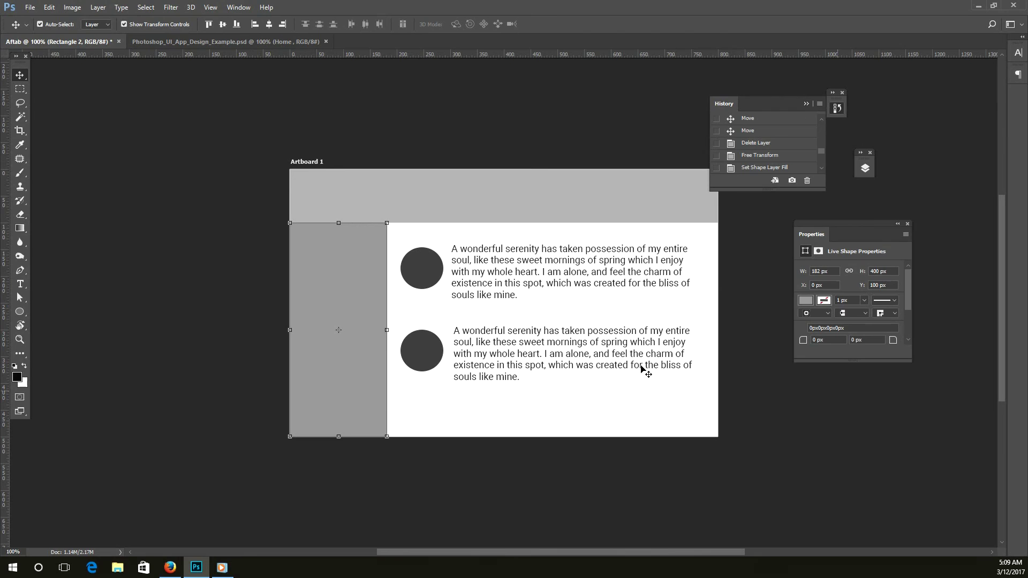
click(369, 255)
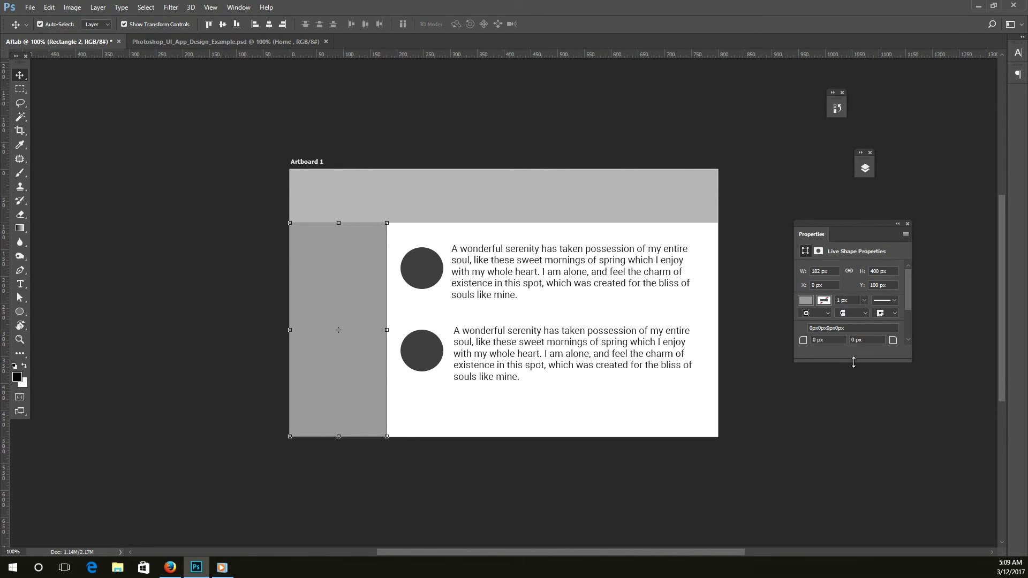
drag(854, 363, 854, 423)
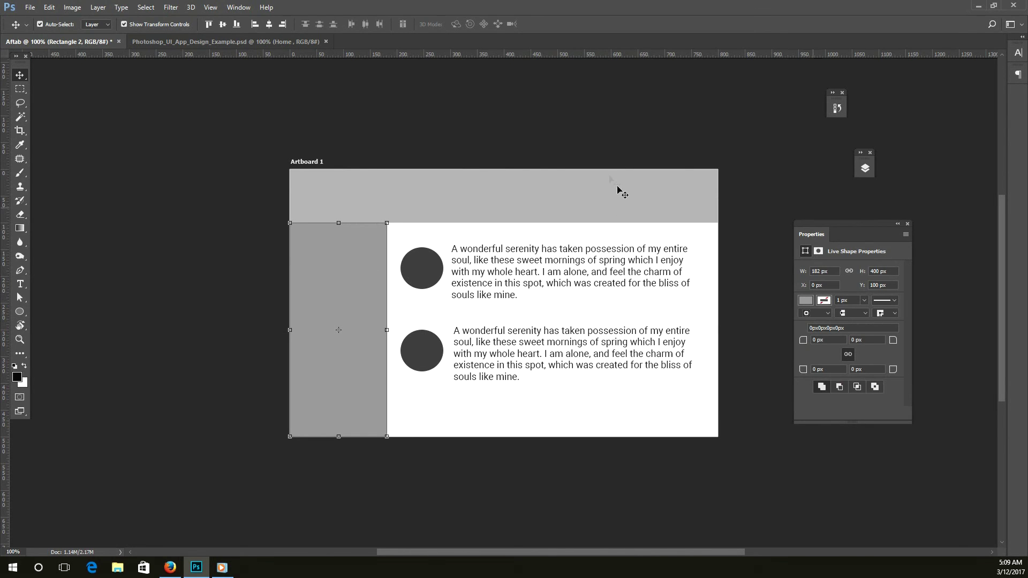
Step: Collapse the Properties panel to an icon and dock it in the right-hand column
click(506, 206)
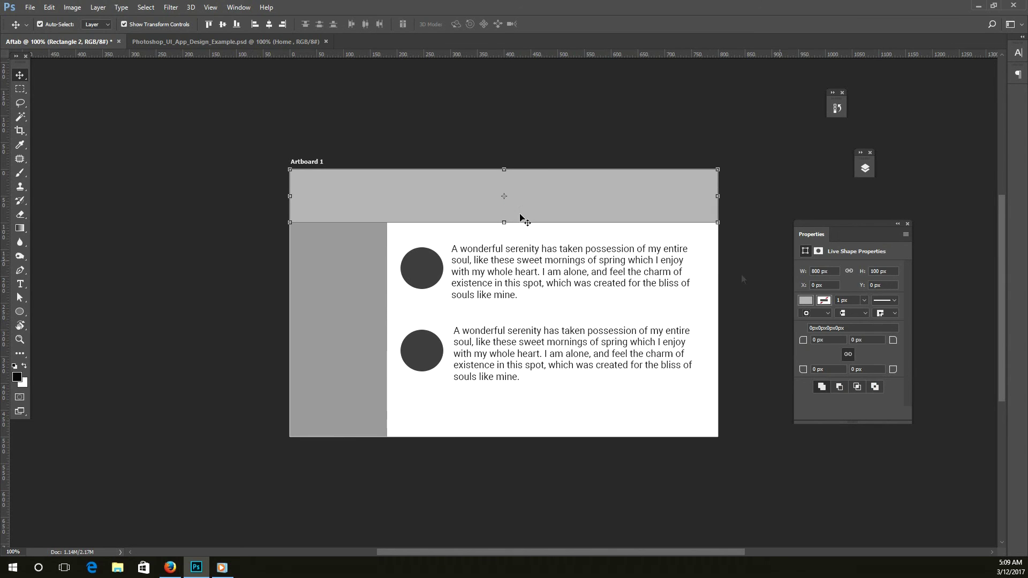
drag(809, 232, 915, 135)
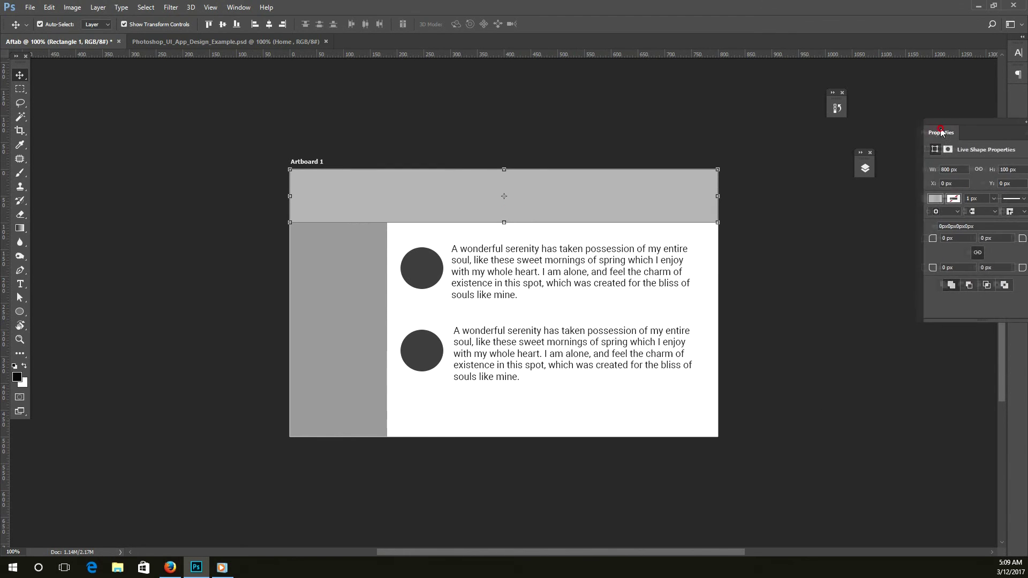
click(979, 130)
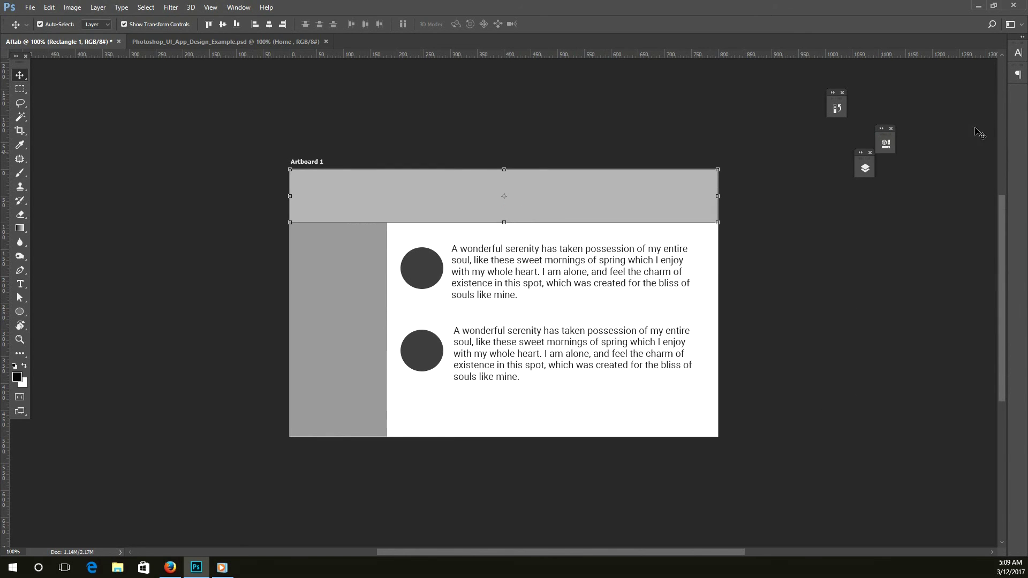
drag(885, 138, 1019, 96)
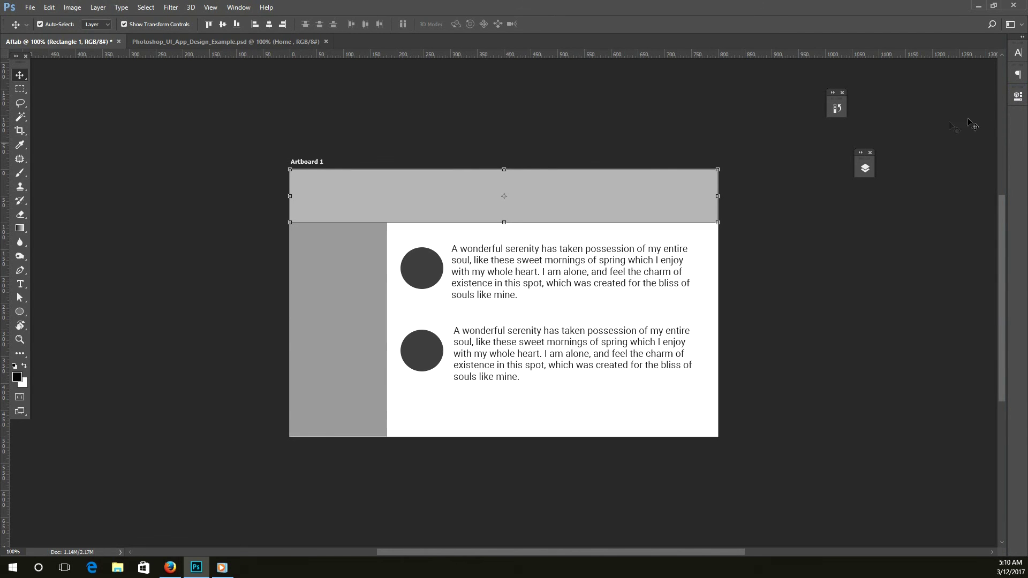
Step: Dock the Layers panel in the right-hand column, leaving History expanded and floating
click(865, 168)
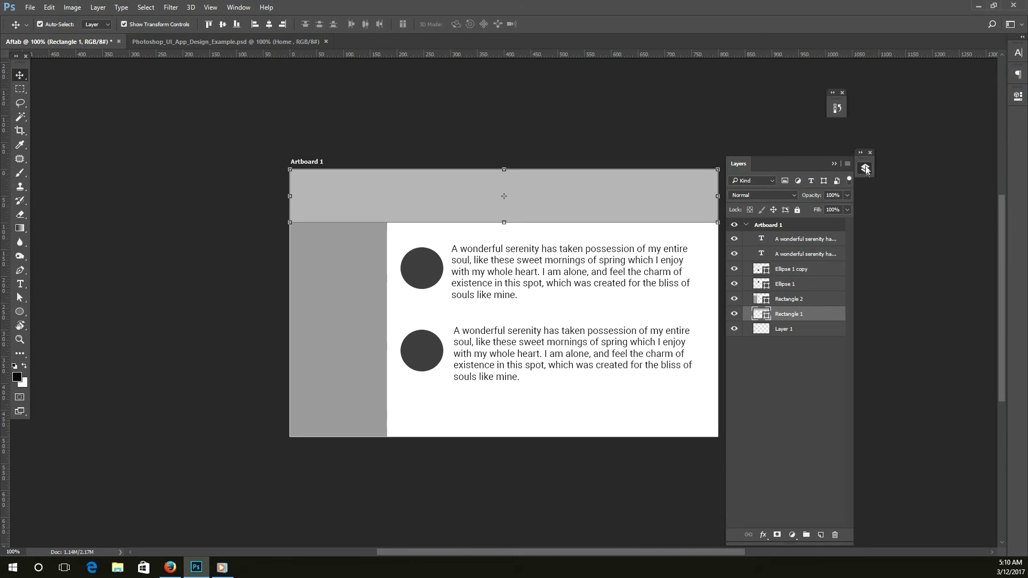
drag(865, 168, 1018, 118)
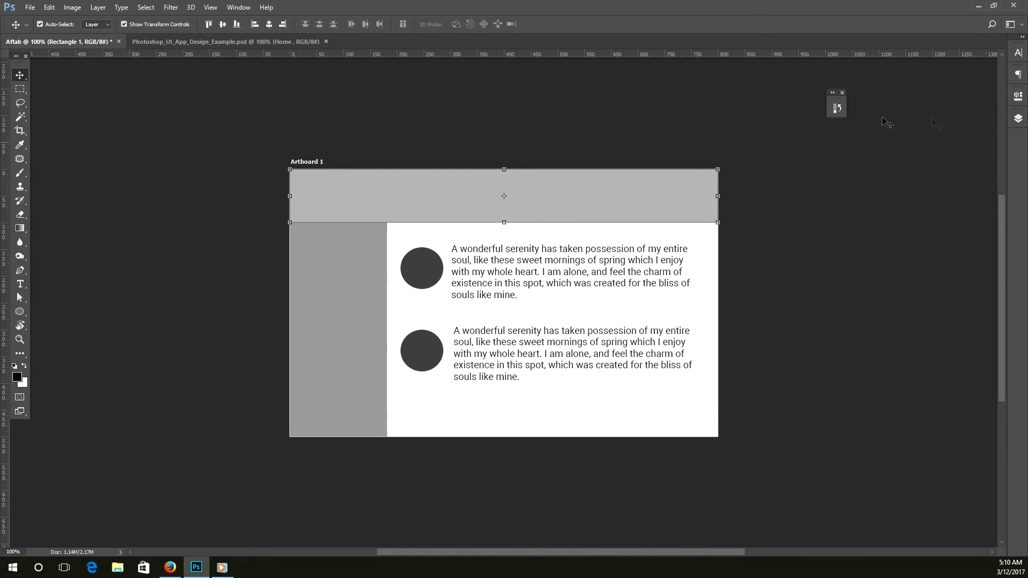
click(837, 106)
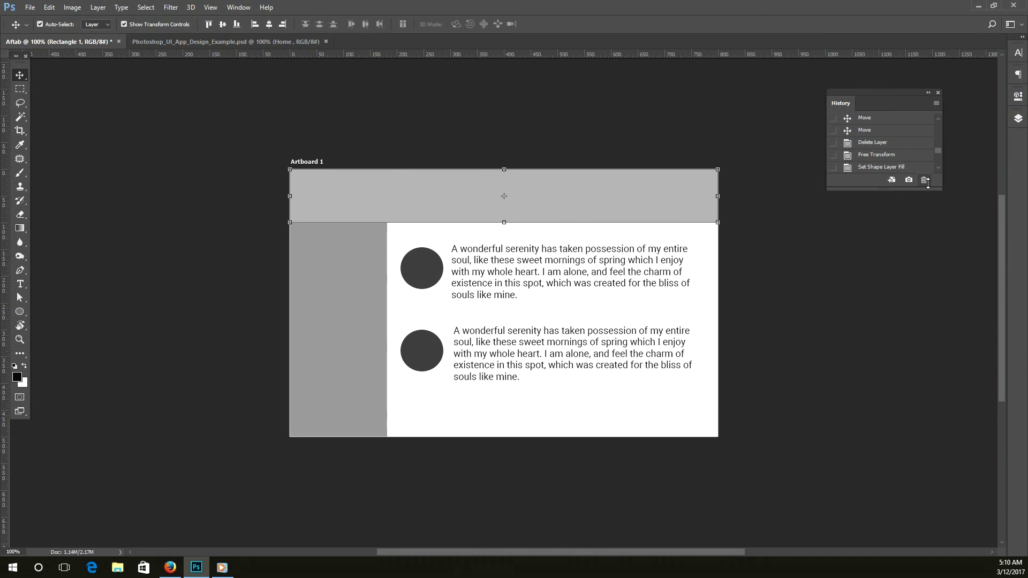
Step: Lengthen the History panel and preview earlier states, including the magenta rectangle state
drag(935, 188, 934, 400)
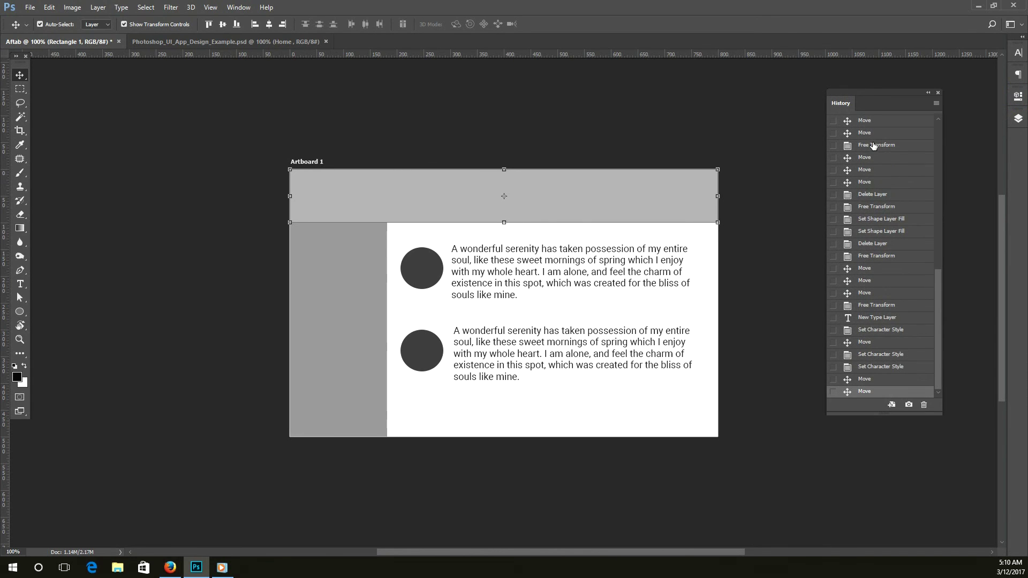
scroll(865, 139, up, 3)
scroll(868, 160, up, 3)
scroll(868, 161, up, 3)
scroll(871, 162, up, 3)
click(874, 136)
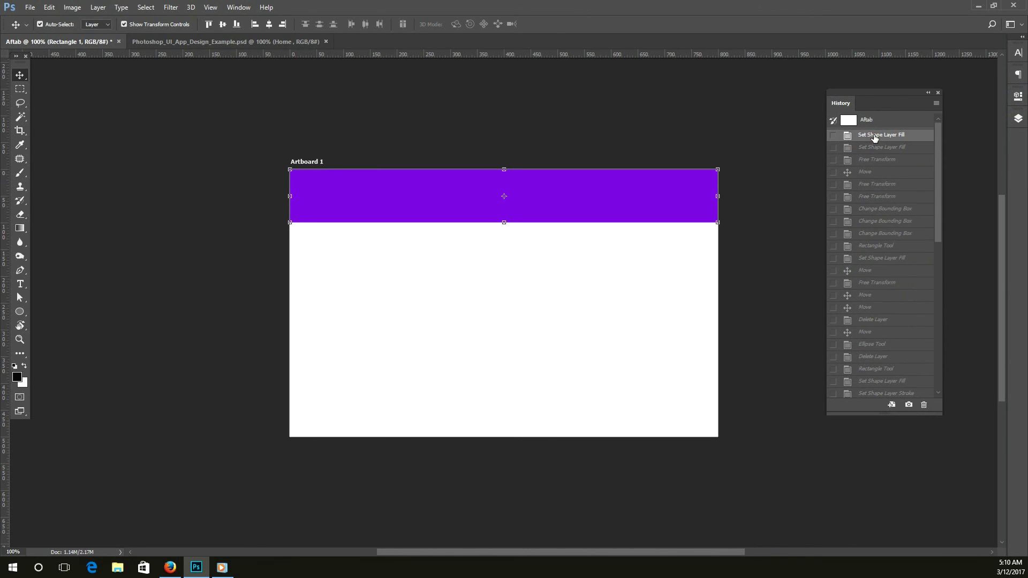
click(875, 162)
click(889, 295)
Step: Step through the later fill-change and Move states back to the latest history state
click(884, 332)
click(878, 381)
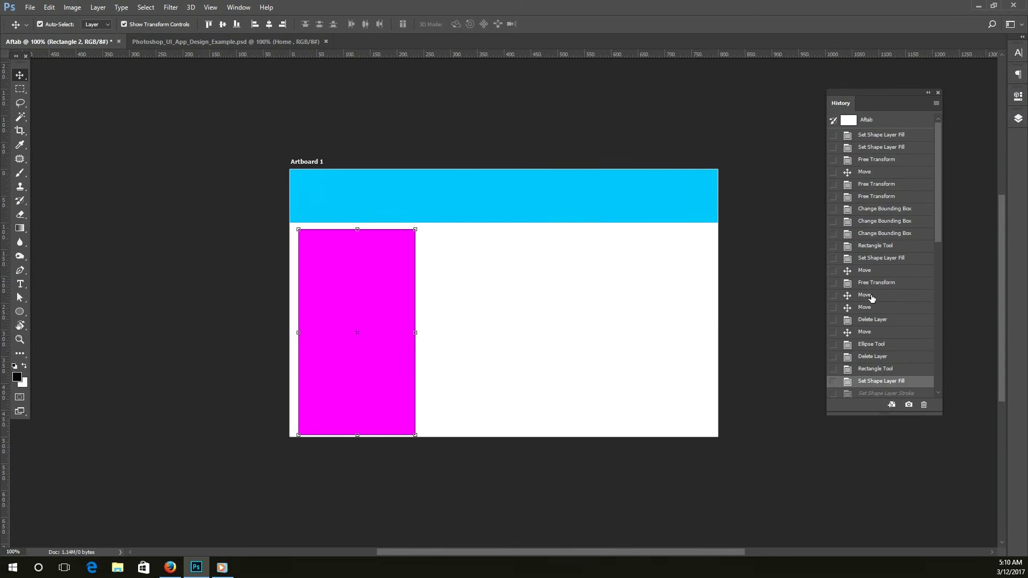
click(870, 296)
scroll(868, 235, down, 4)
scroll(861, 247, down, 4)
scroll(854, 269, down, 2)
click(866, 391)
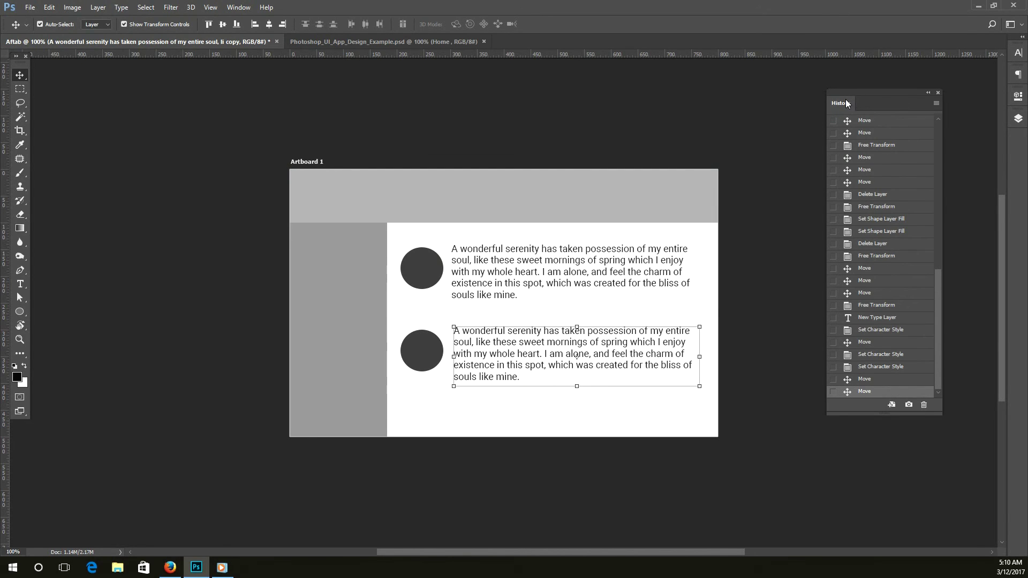
Step: Collapse the History panel to an icon and dock it with the other right-hand panels
drag(848, 103, 825, 143)
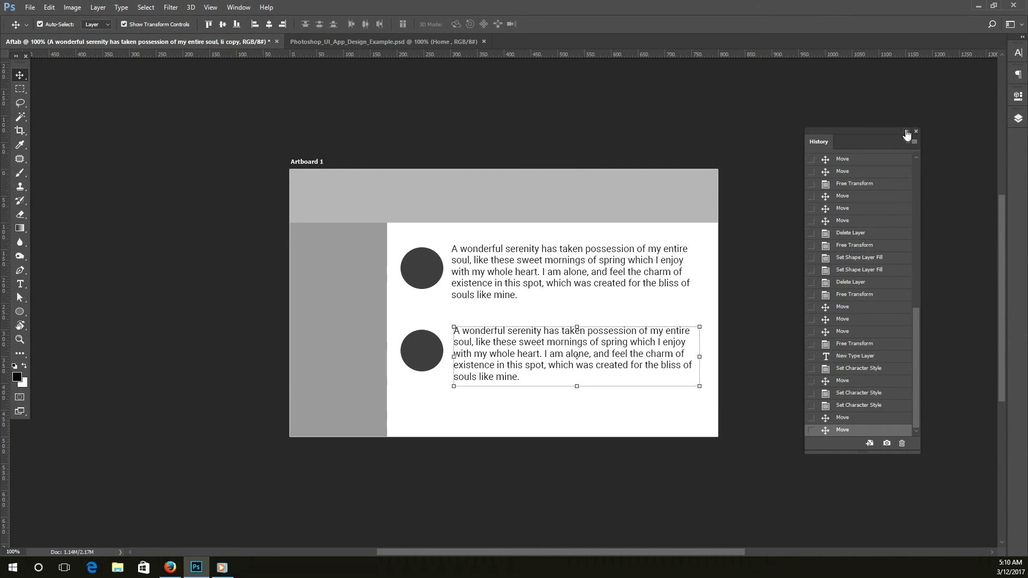
click(906, 133)
drag(814, 135, 1025, 142)
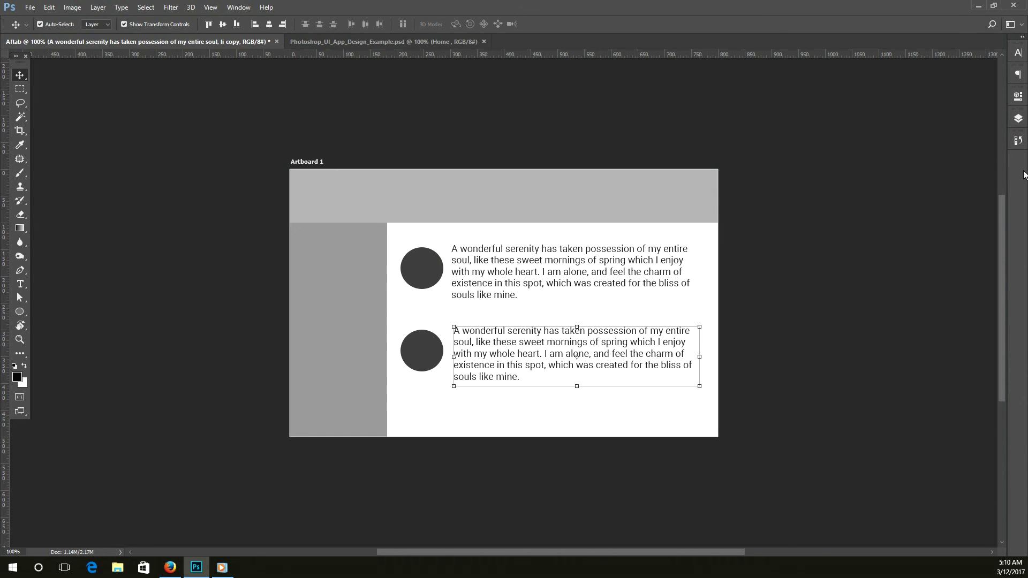
click(1021, 27)
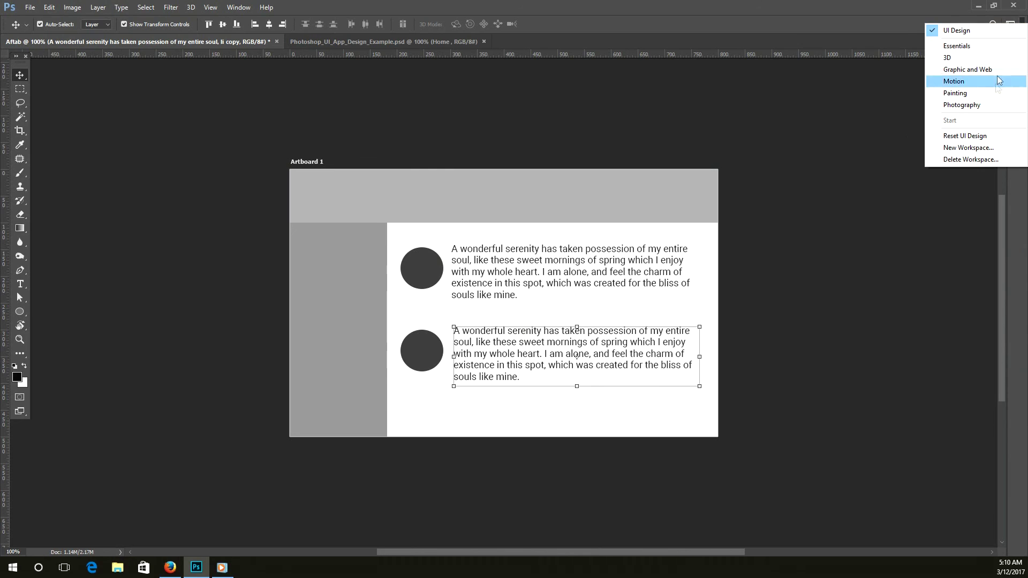
Step: Save workspace 'UI-2' with keyboard shortcuts, menus and toolbar, and confirm it is active
click(994, 148)
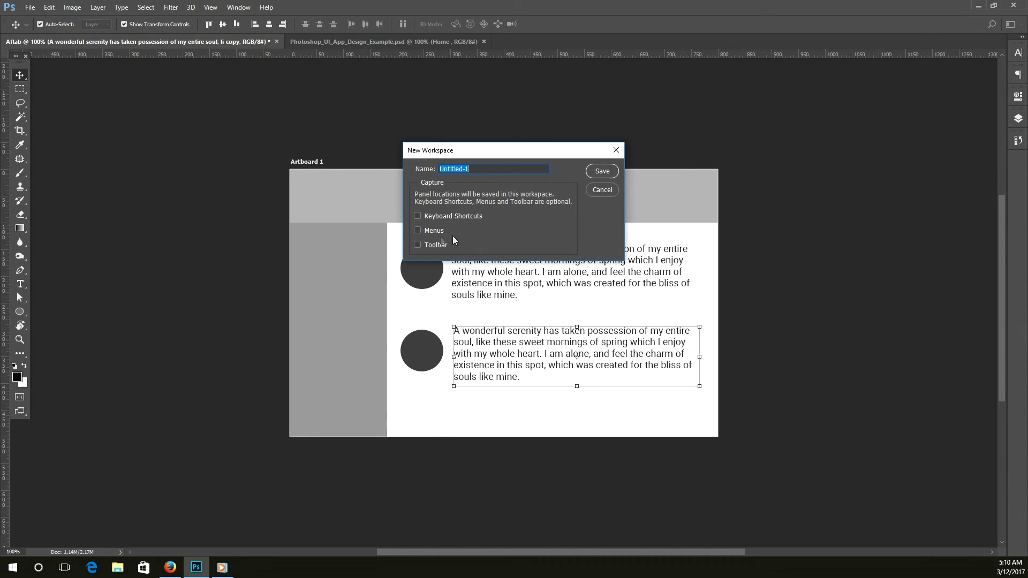
click(428, 219)
click(422, 234)
click(422, 246)
text(UI-2)
click(603, 174)
click(1021, 26)
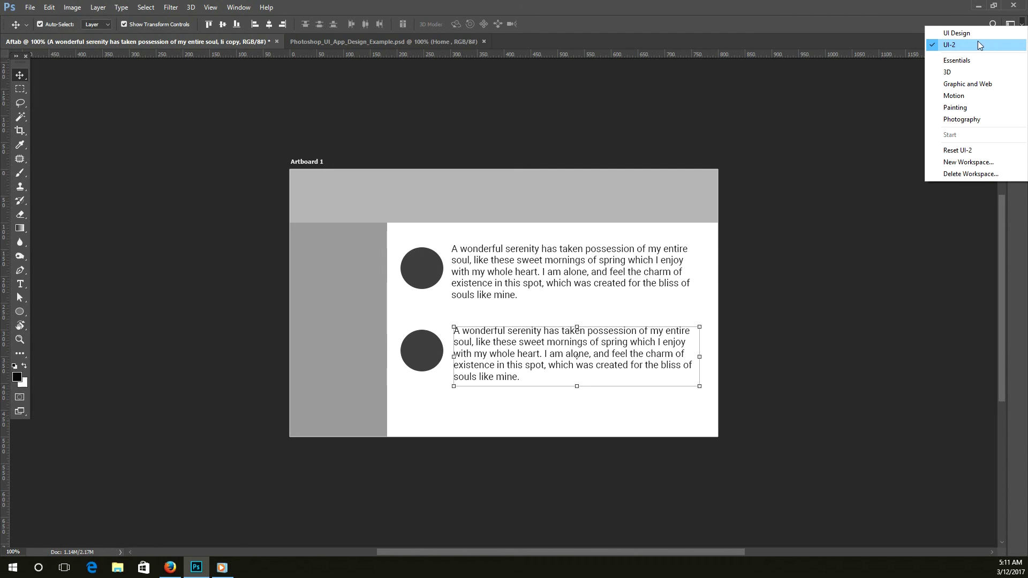
click(885, 250)
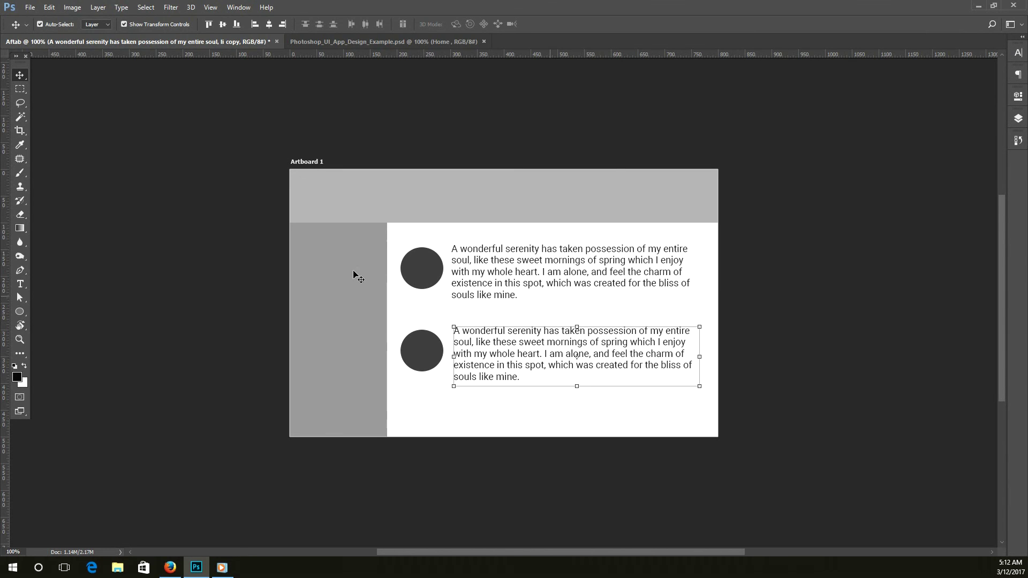
click(20, 312)
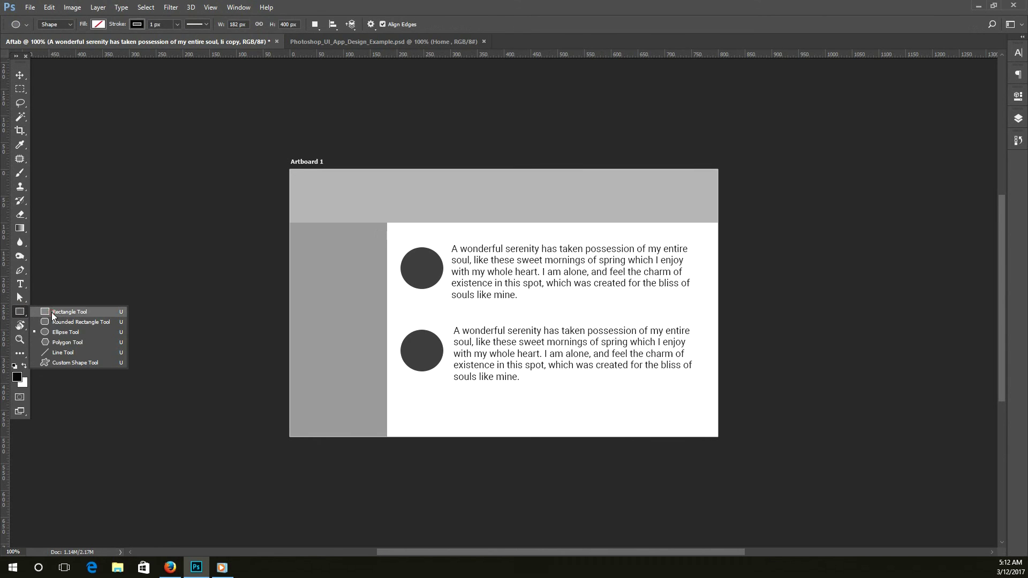
click(59, 312)
right_click(19, 313)
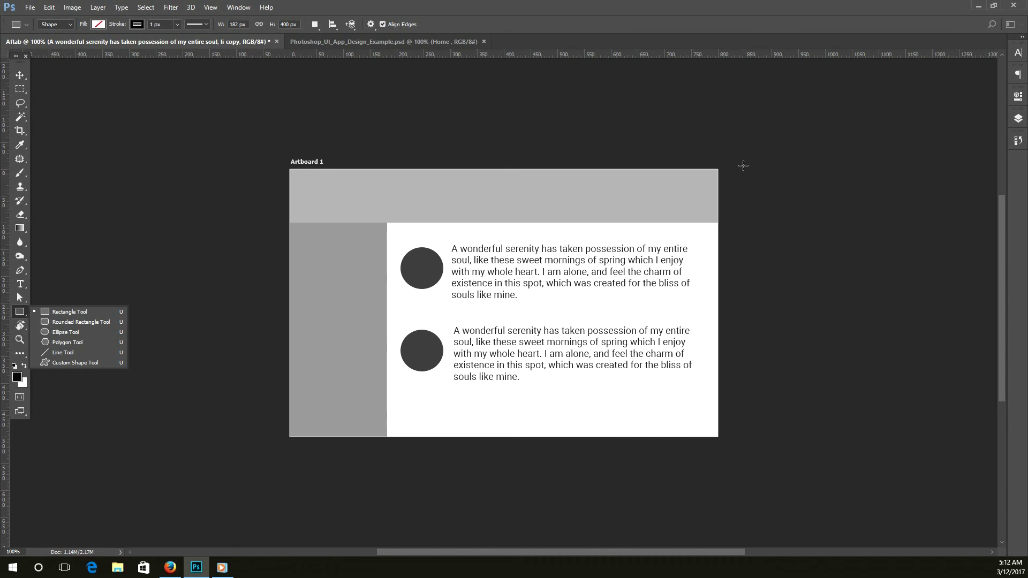
click(27, 79)
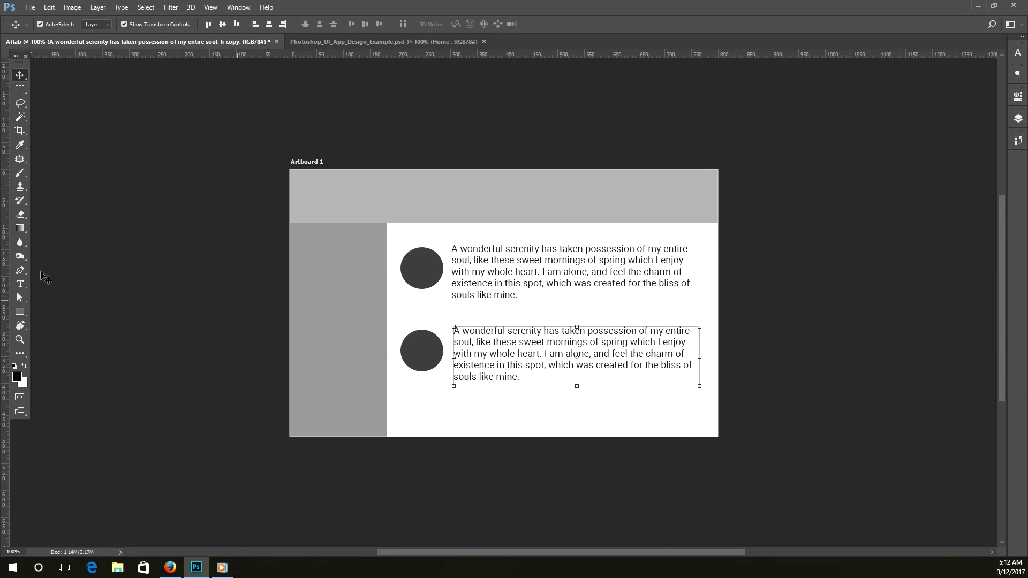
click(1018, 98)
click(1018, 119)
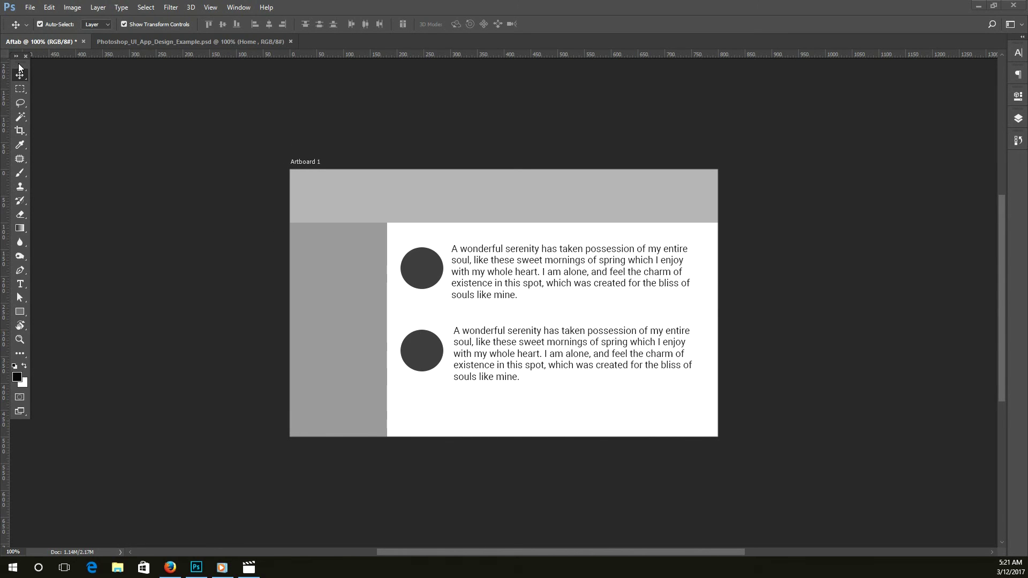
Step: Drag the Tools panel off the left edge so it floats
drag(19, 64, 28, 74)
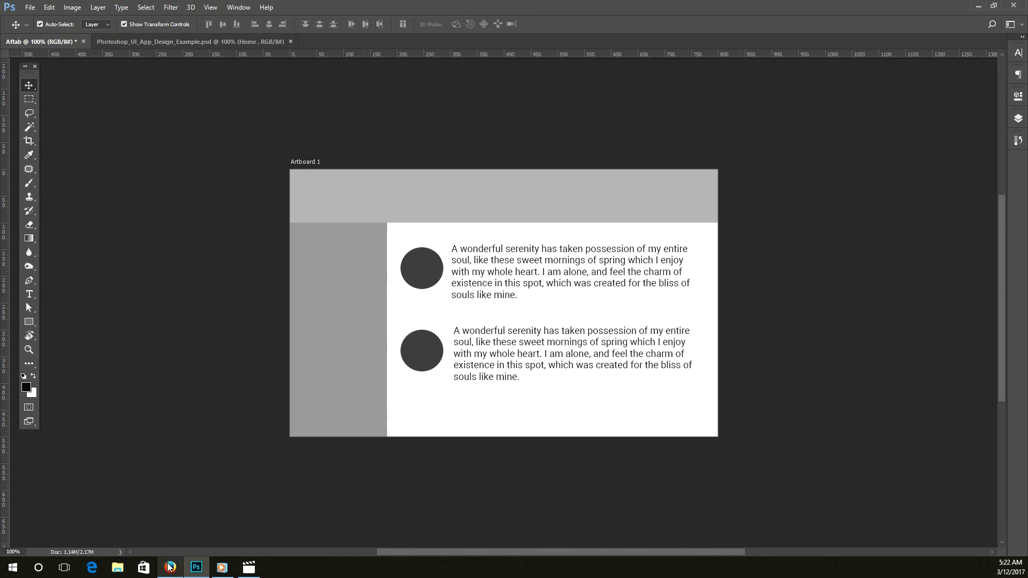
mouse_move(169, 568)
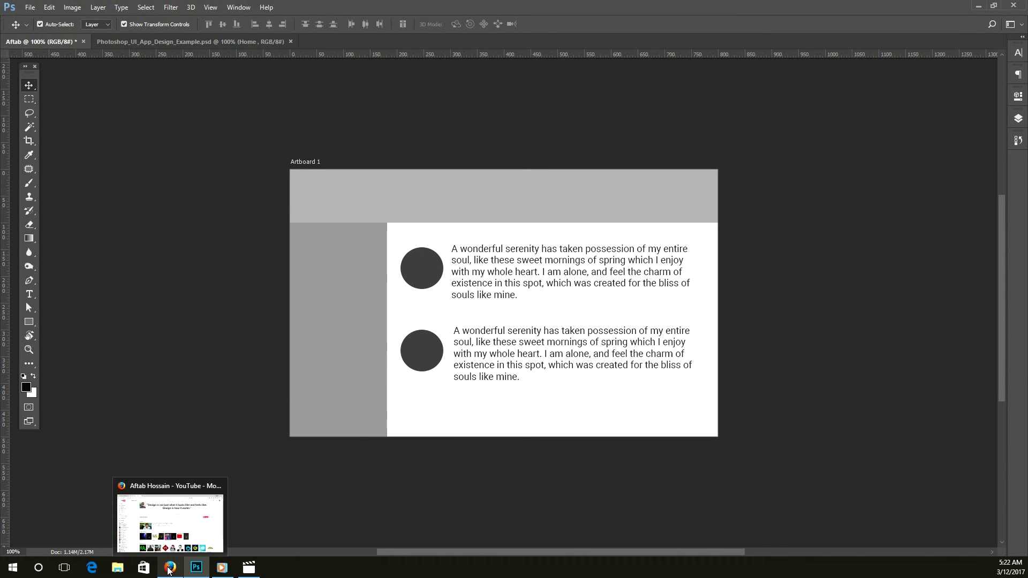
Step: Subscribe to the YouTube channel with all notifications on, then minimize Firefox
click(168, 571)
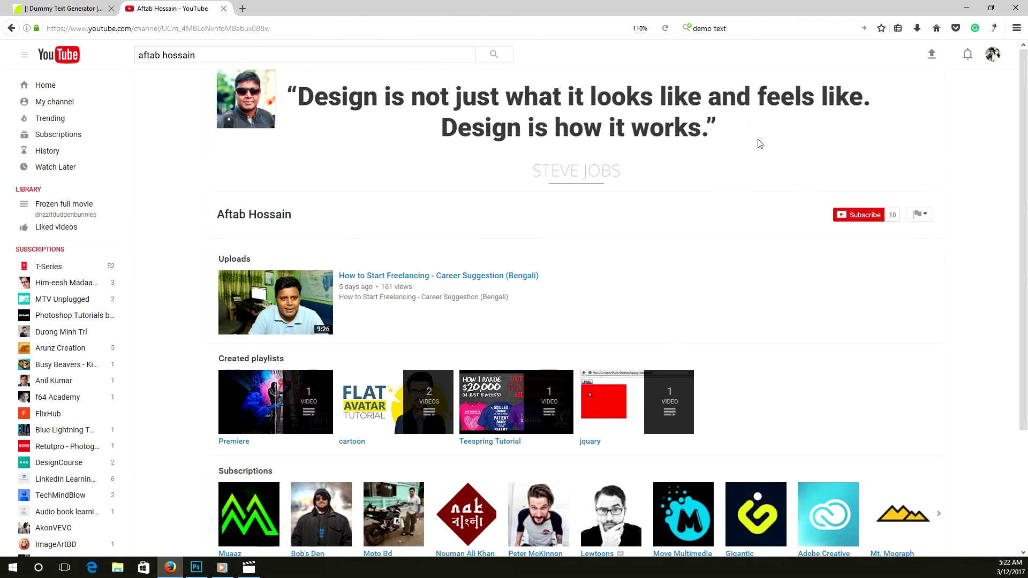
click(855, 220)
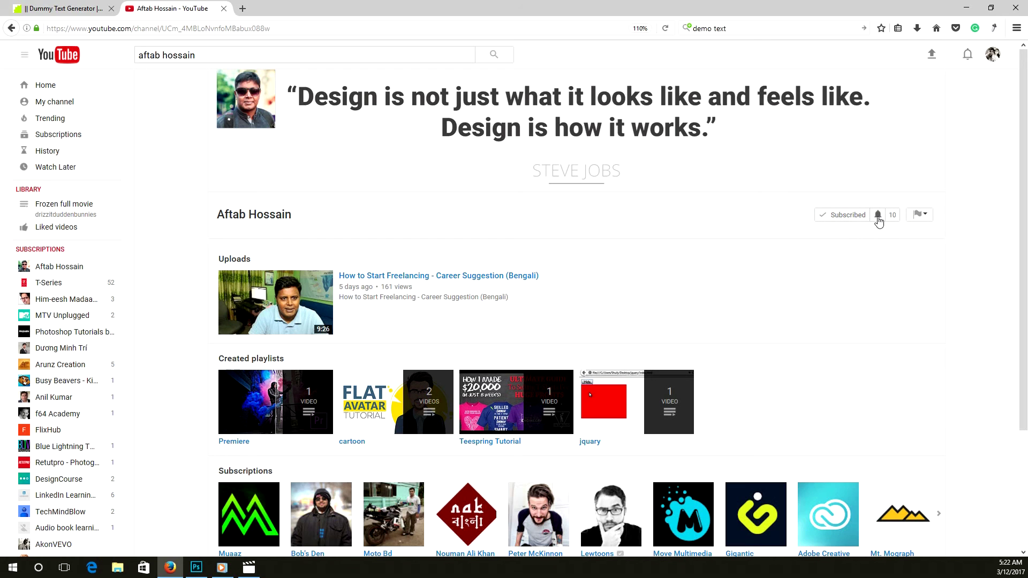
click(878, 216)
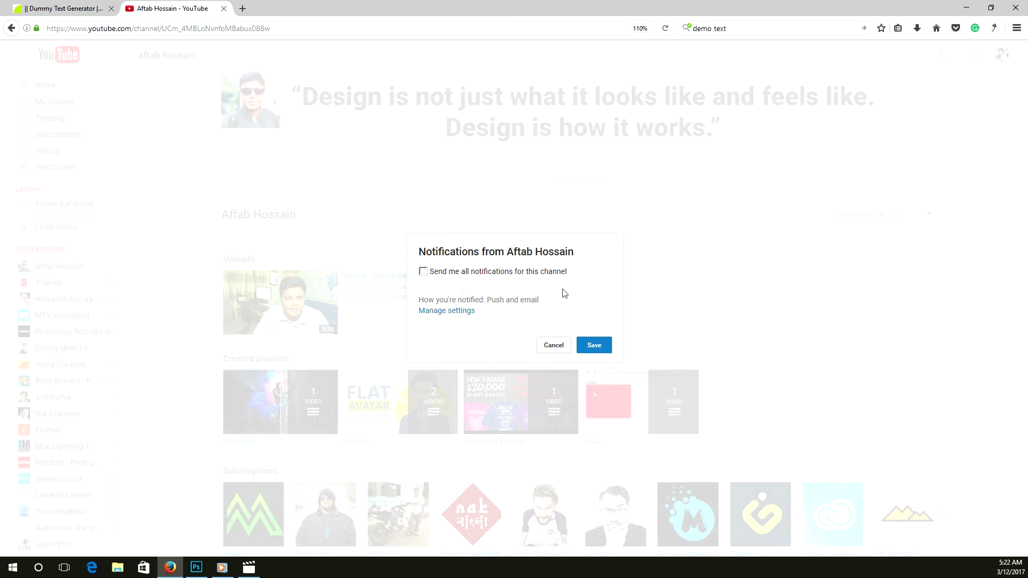
click(423, 271)
click(593, 347)
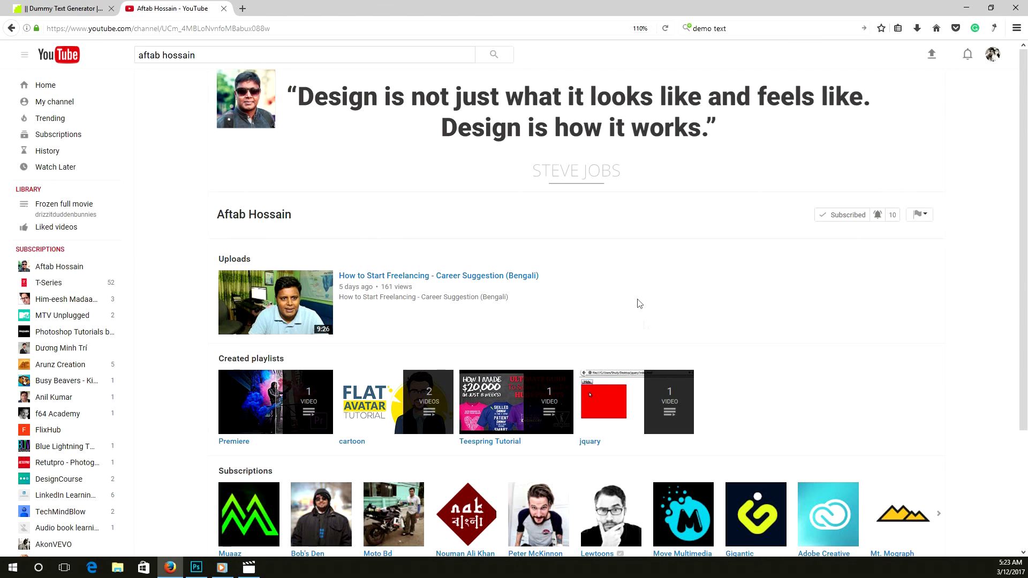
click(966, 8)
Step: Open the 'How to Start Freelancing - Career Suggestion (Bengali)' video in Firefox and pause it
click(199, 568)
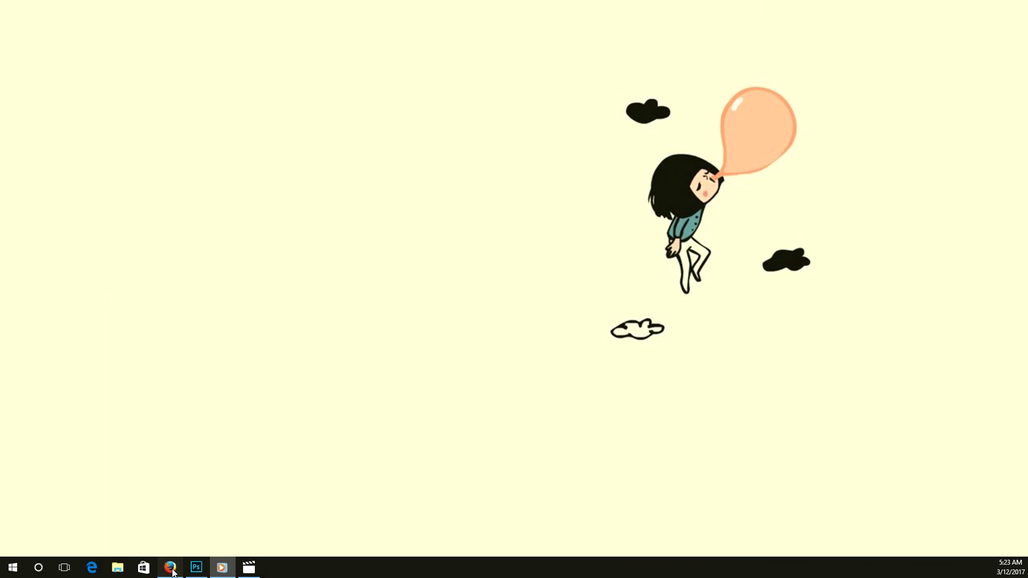
click(170, 568)
click(483, 277)
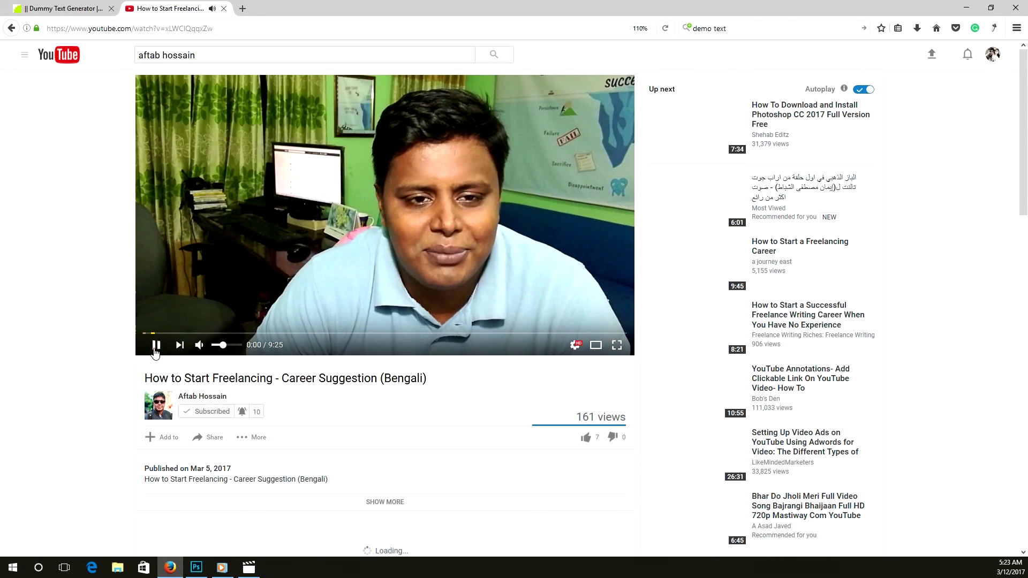
click(156, 346)
Step: Scroll down to the comments and open an empty public comment box
scroll(328, 375, down, 3)
scroll(328, 375, down, 2)
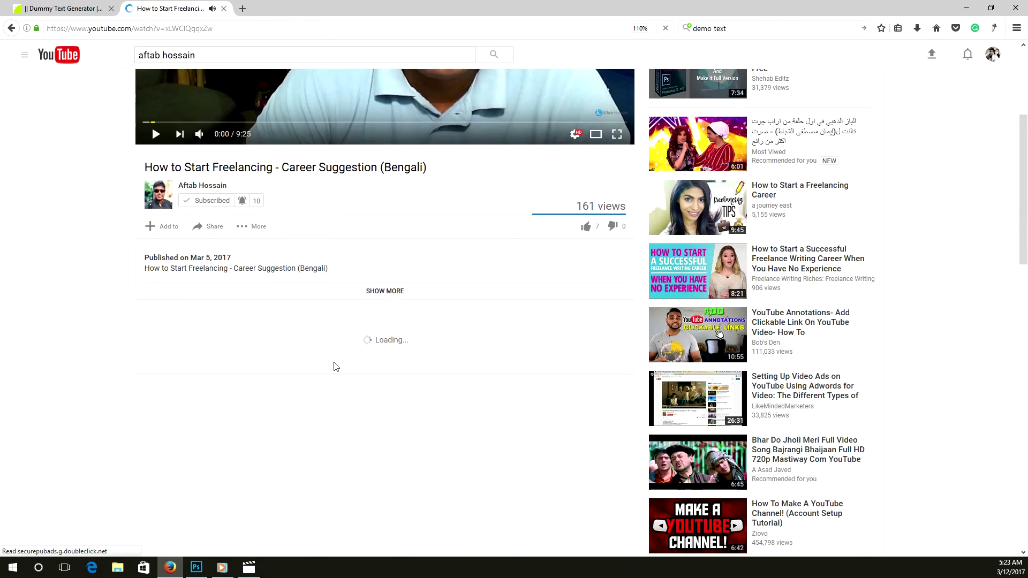
scroll(333, 362, down, 2)
scroll(386, 300, down, 2)
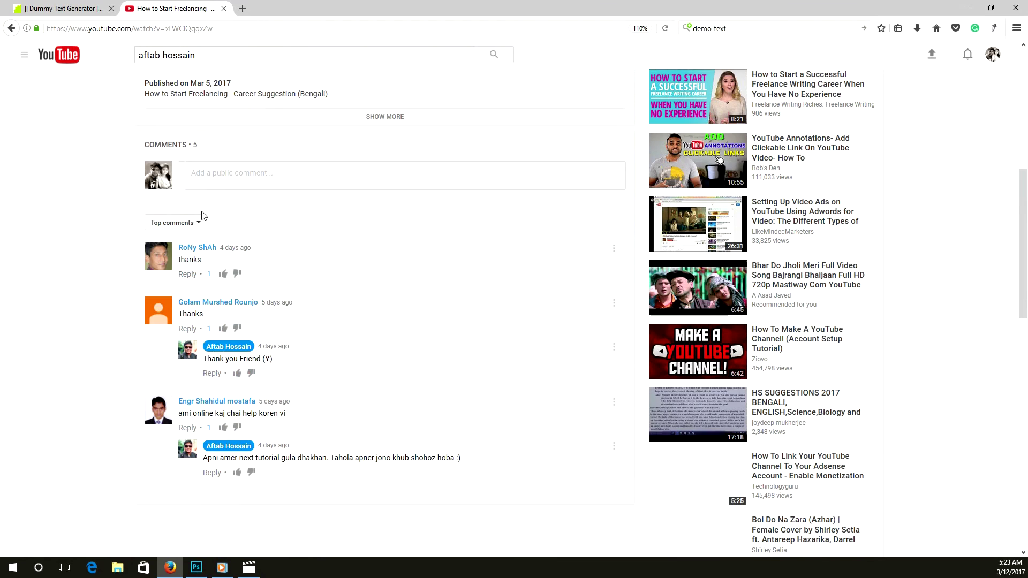
click(196, 172)
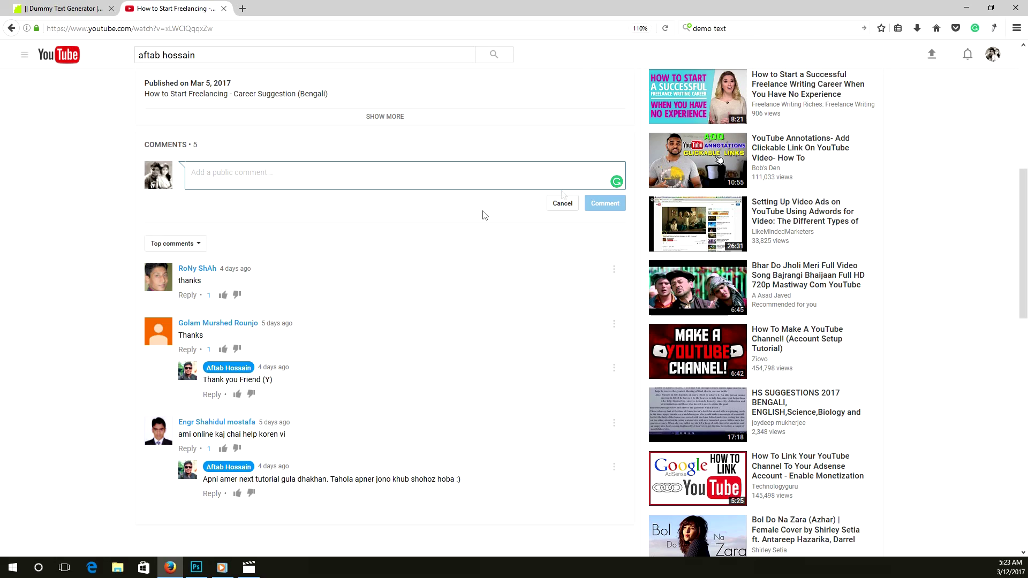
scroll(420, 261, up, 2)
scroll(420, 260, up, 2)
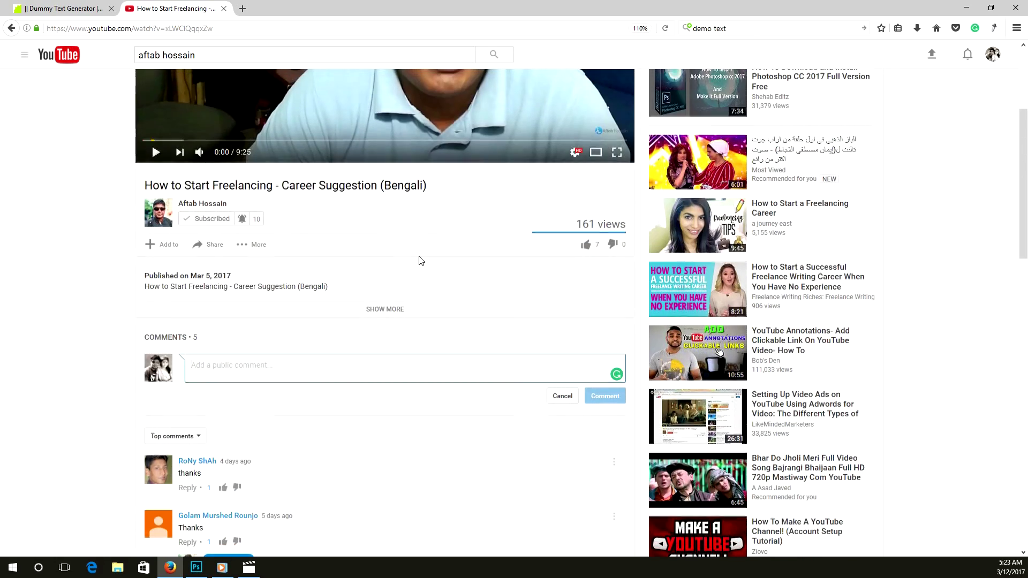
scroll(586, 300, up, 1)
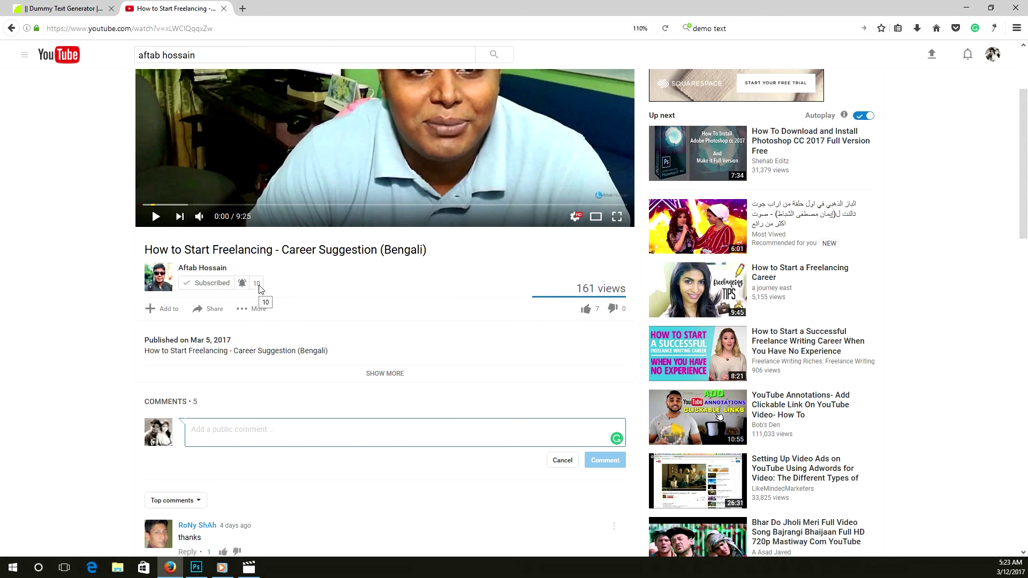
scroll(282, 298, down, 3)
scroll(284, 302, down, 2)
scroll(284, 302, up, 3)
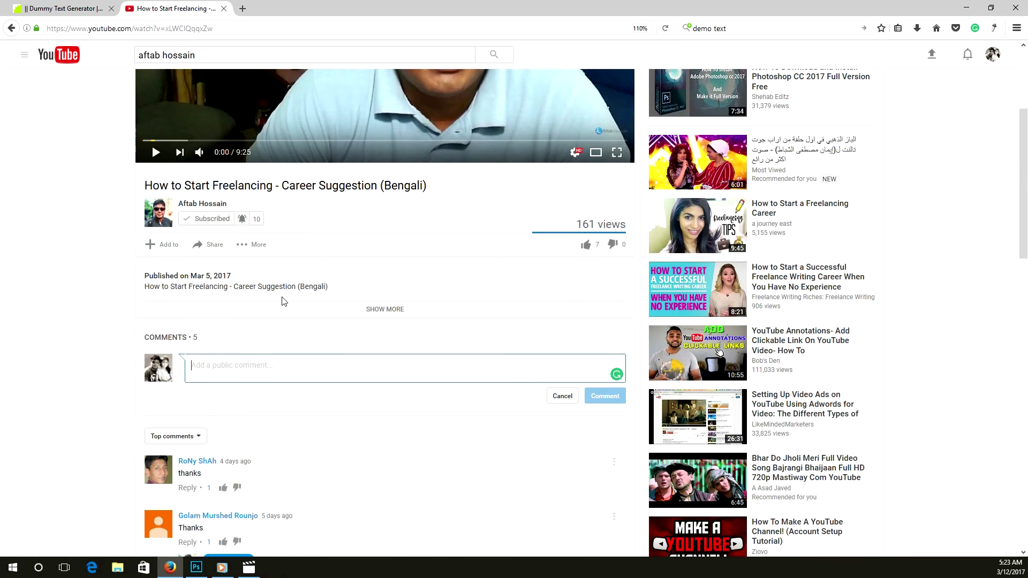